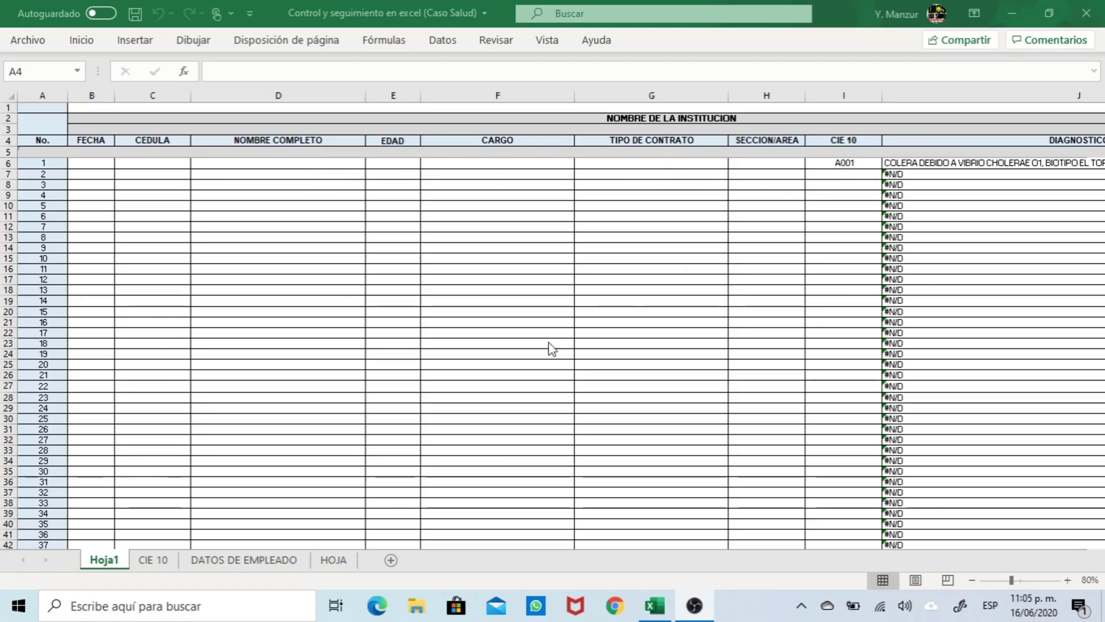
Review the CIE 10 code list from its first to its last row and the DATOS DE EMPLEADO sheet
click(153, 560)
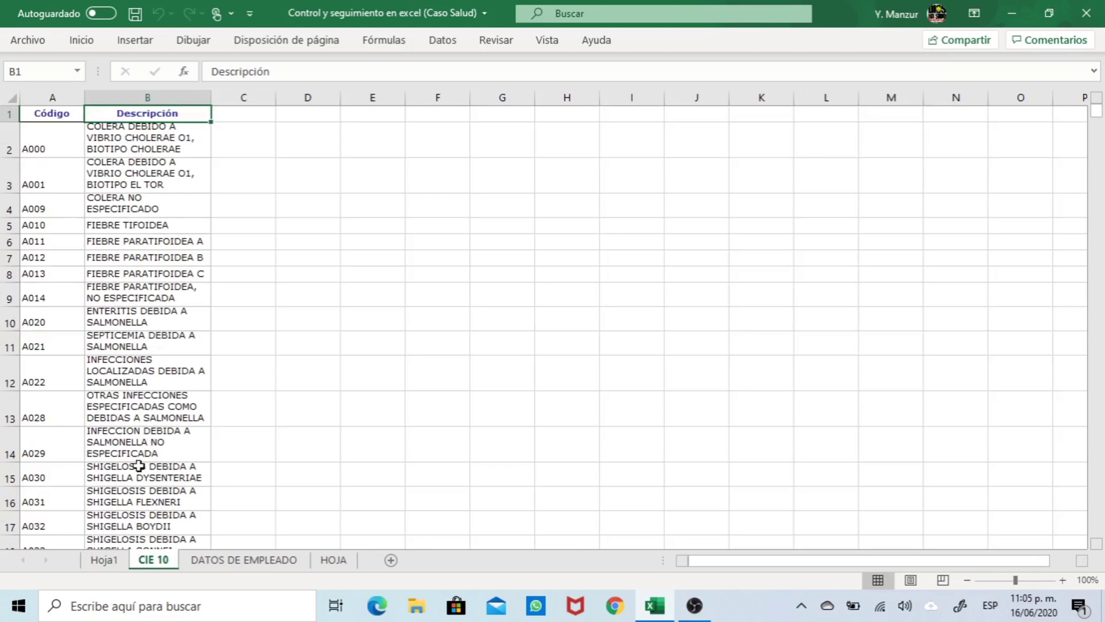
click(62, 432)
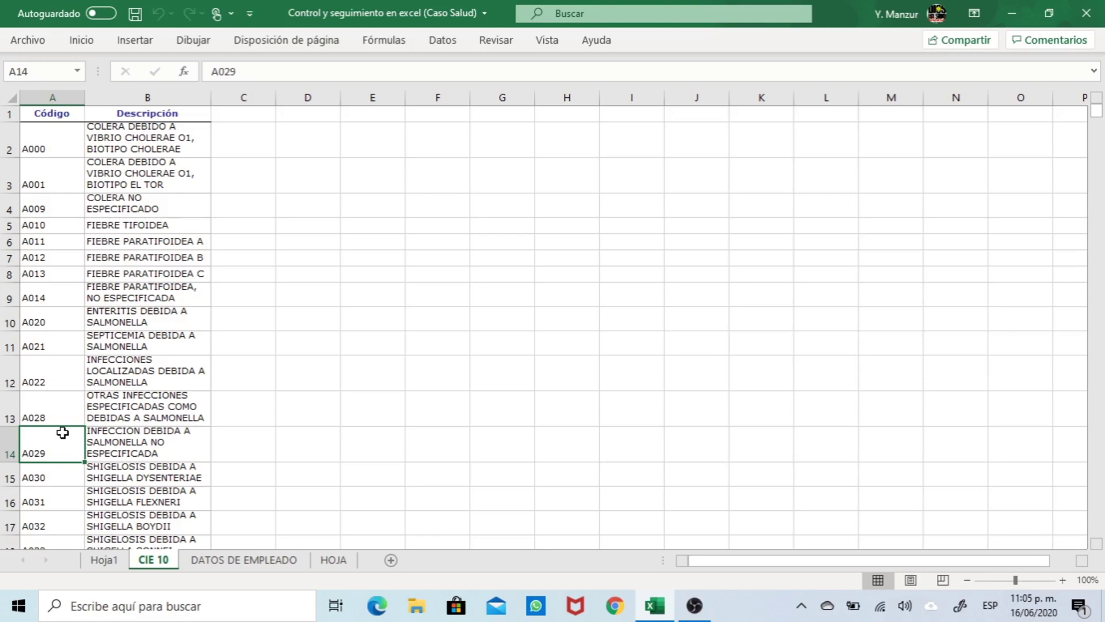
key(ctrl+Down)
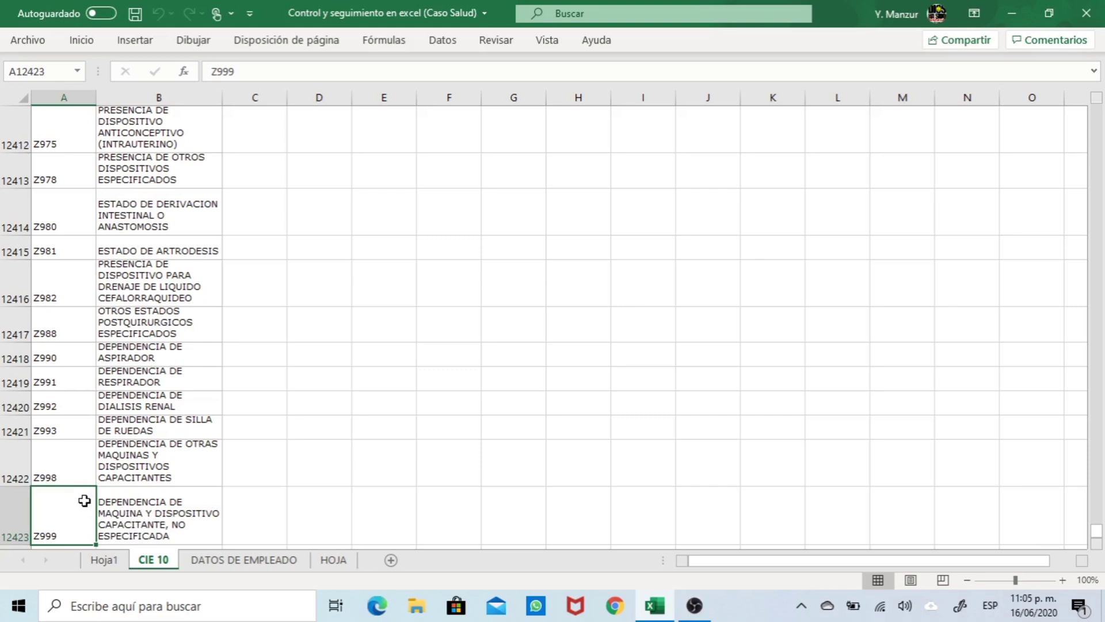
key(ctrl+Up)
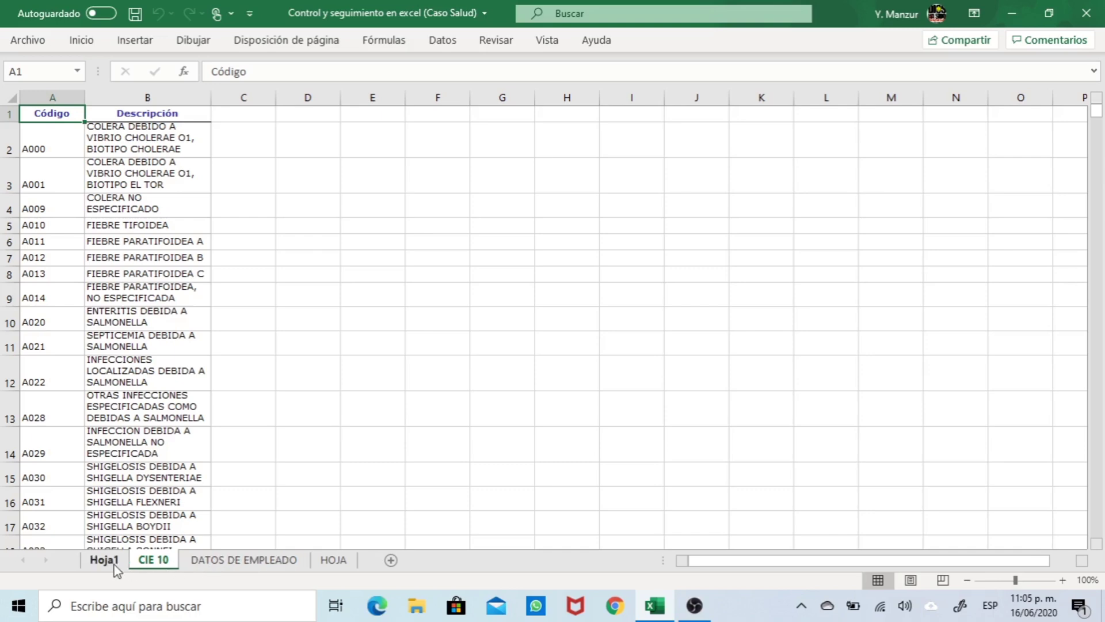
click(232, 559)
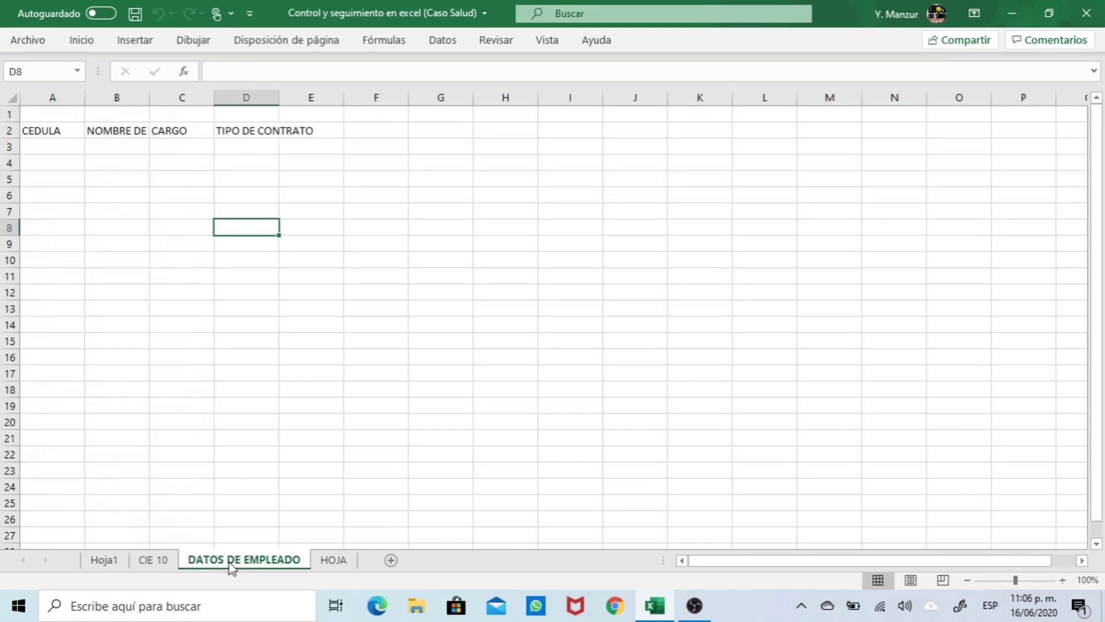
Examine the first record's fields on Hoja1, from CEDULA through CIE 10 to the diagnosis lookup formula
click(109, 561)
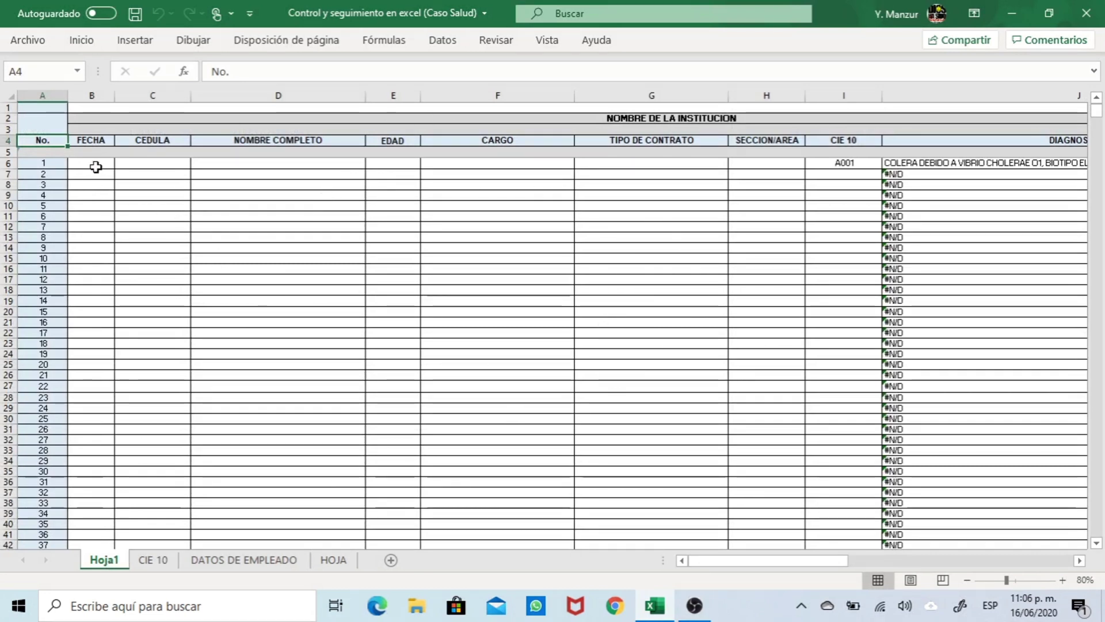
click(157, 165)
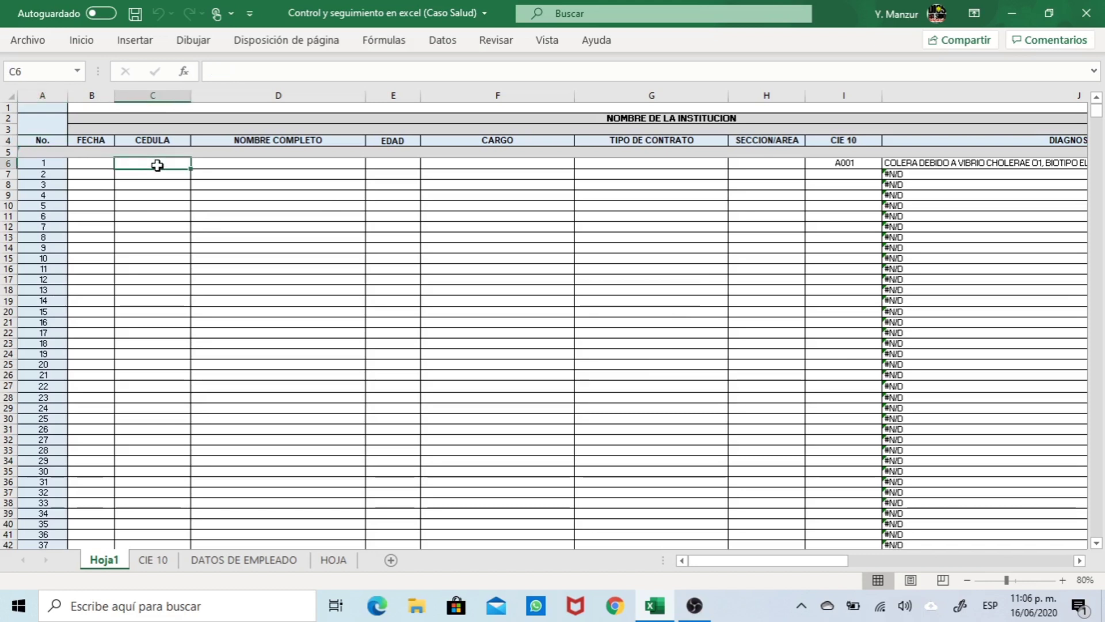
click(278, 165)
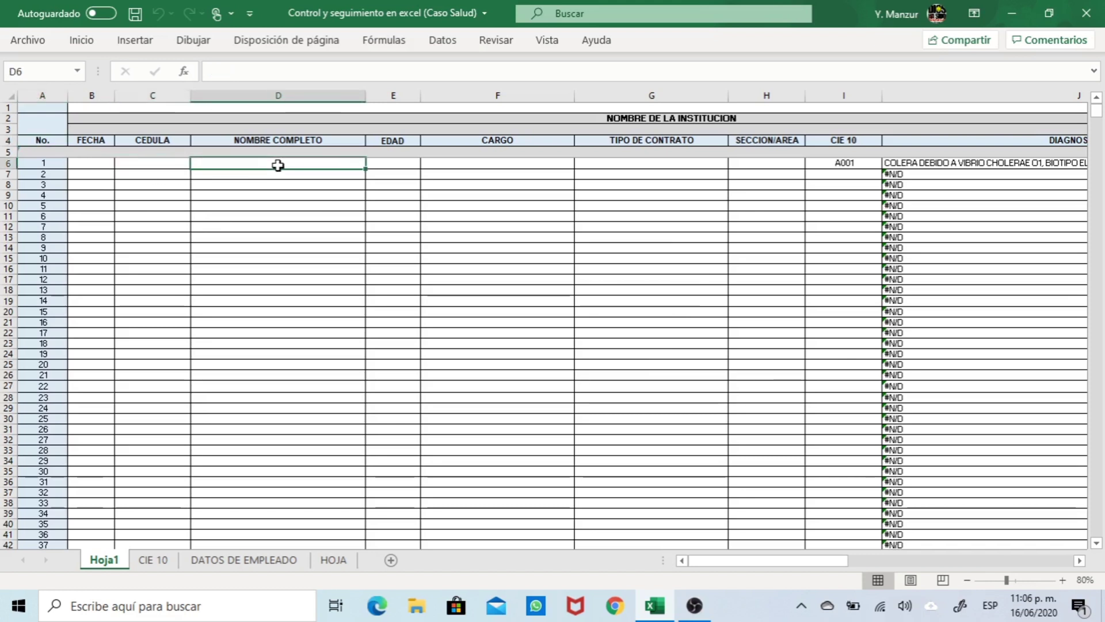
click(395, 162)
click(475, 170)
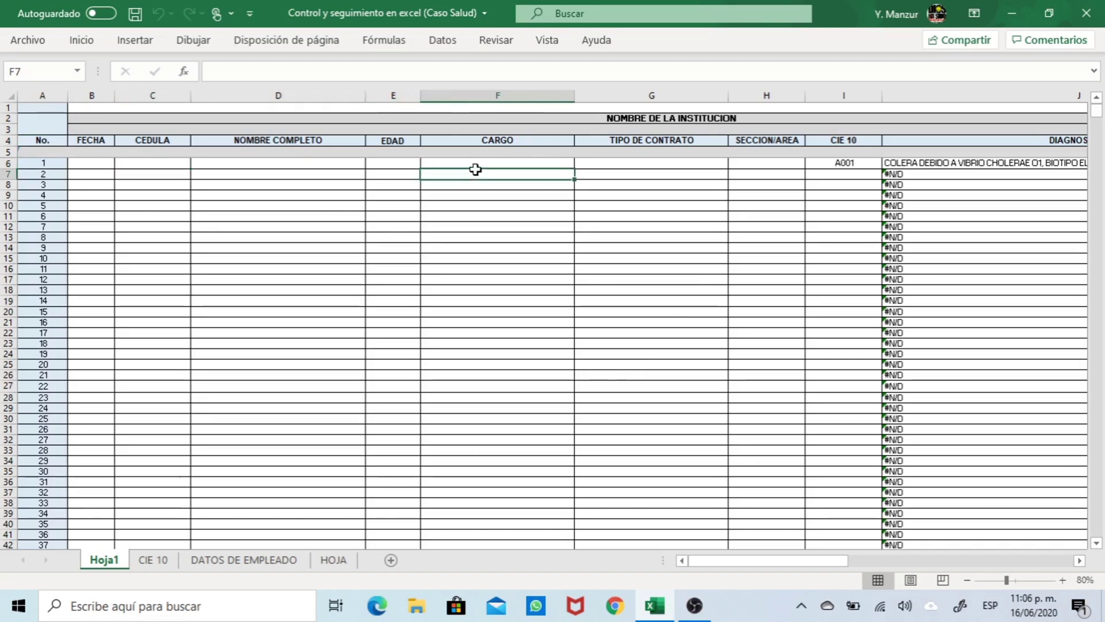
click(605, 163)
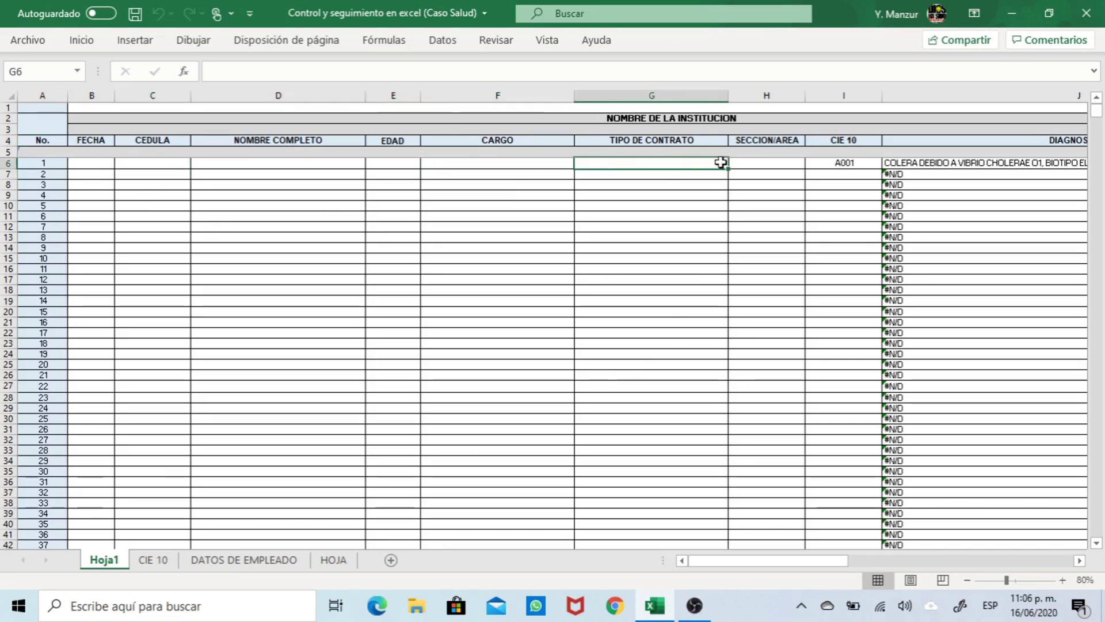
click(764, 165)
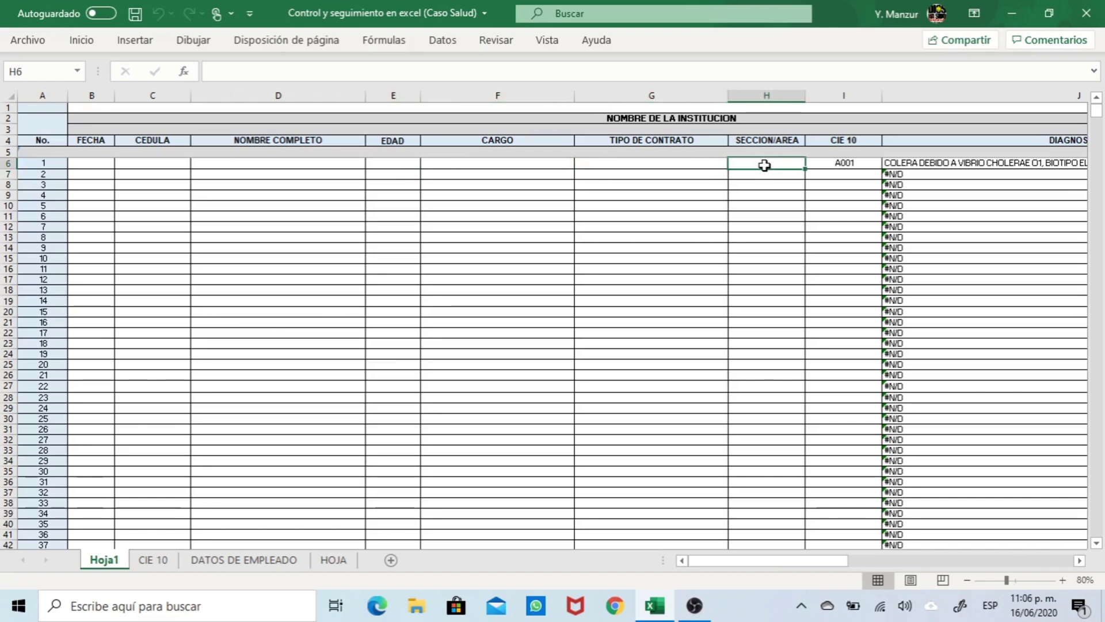
click(835, 165)
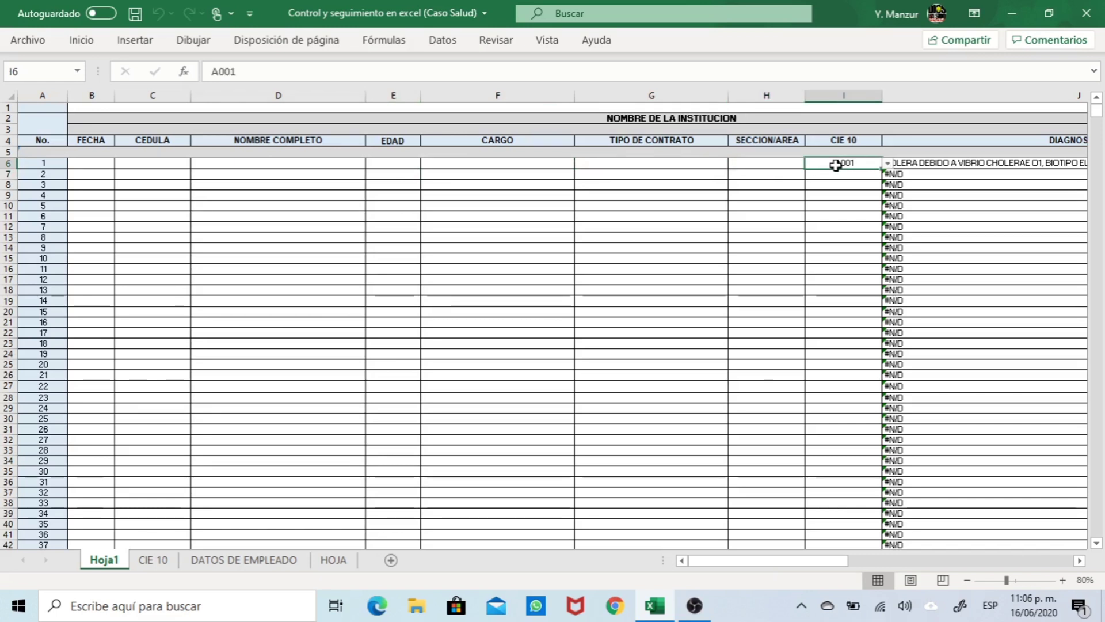
click(925, 167)
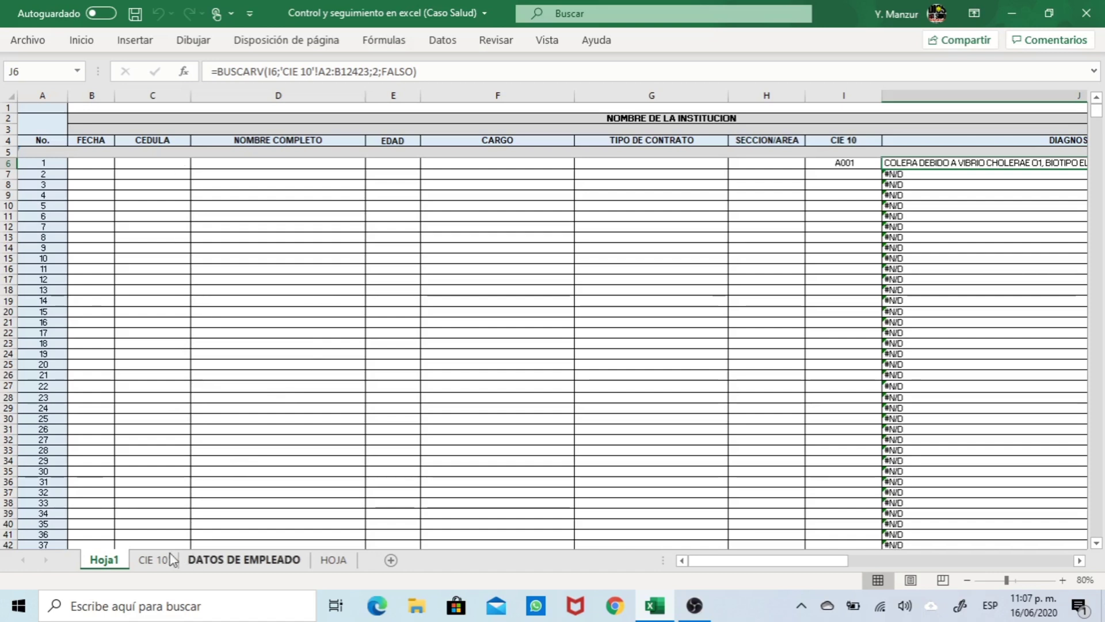
Look through the CIE 10, DATOS DE EMPLEADO and HOJA sheets, and return to Hoja1
click(153, 561)
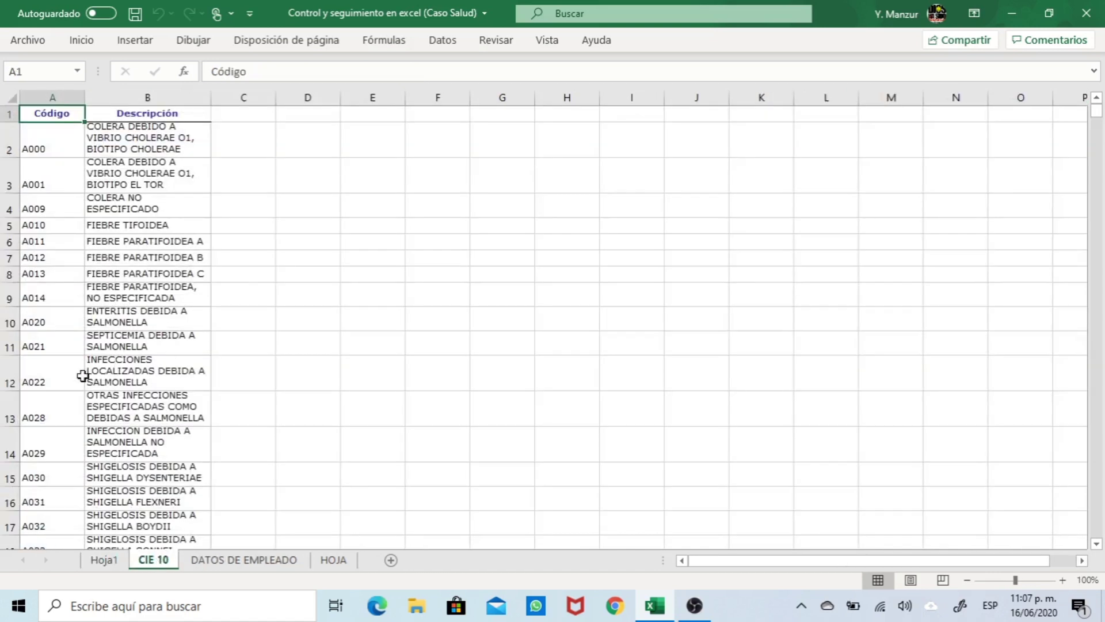
click(228, 561)
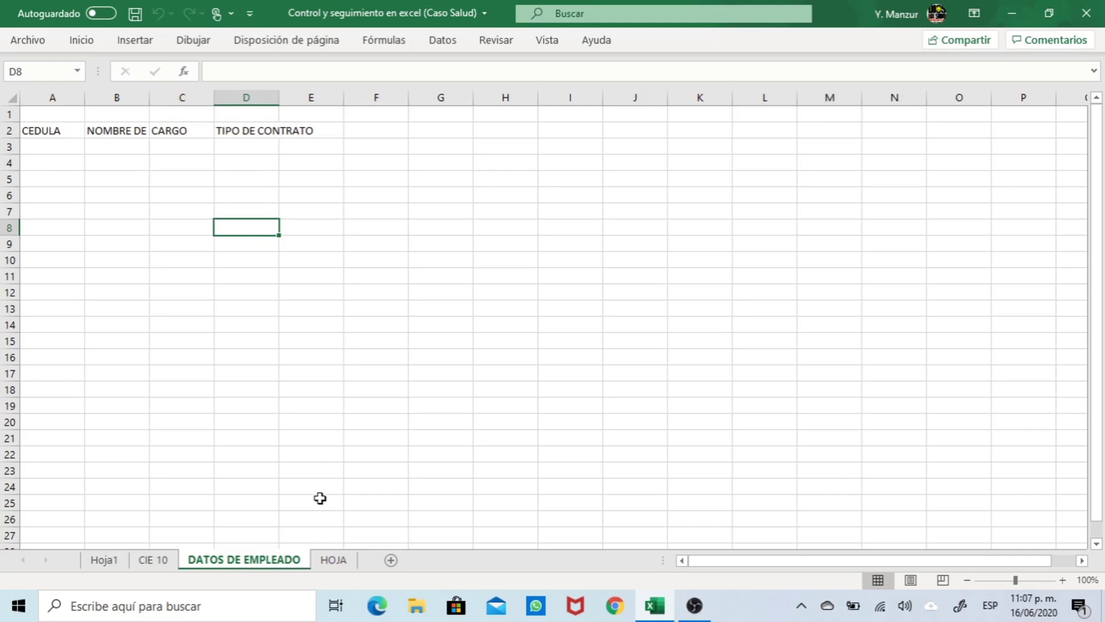
click(332, 561)
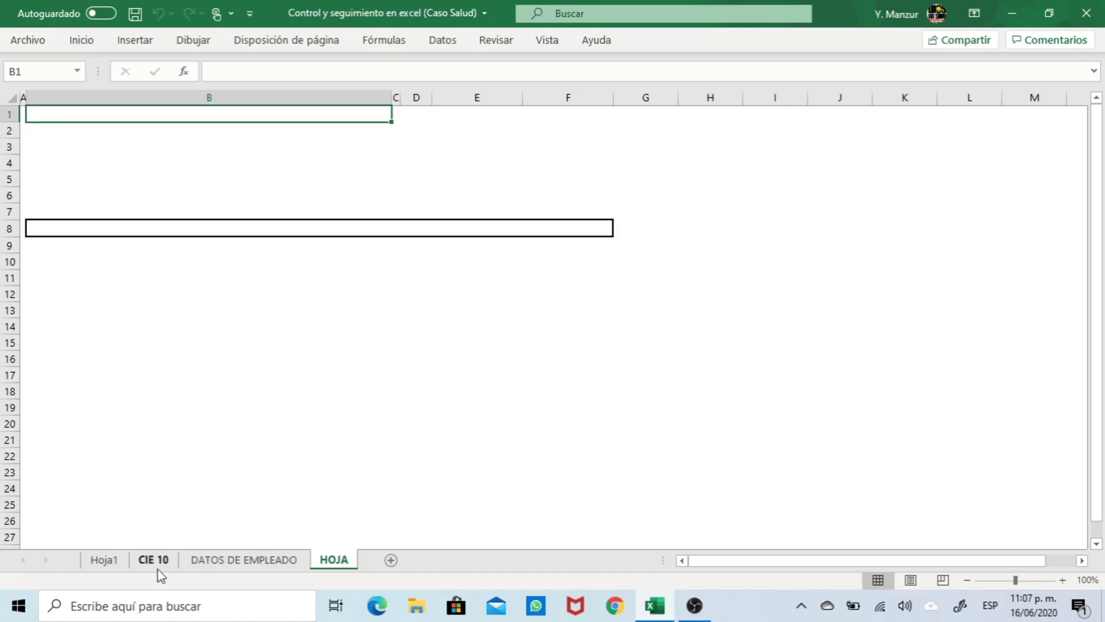
click(111, 560)
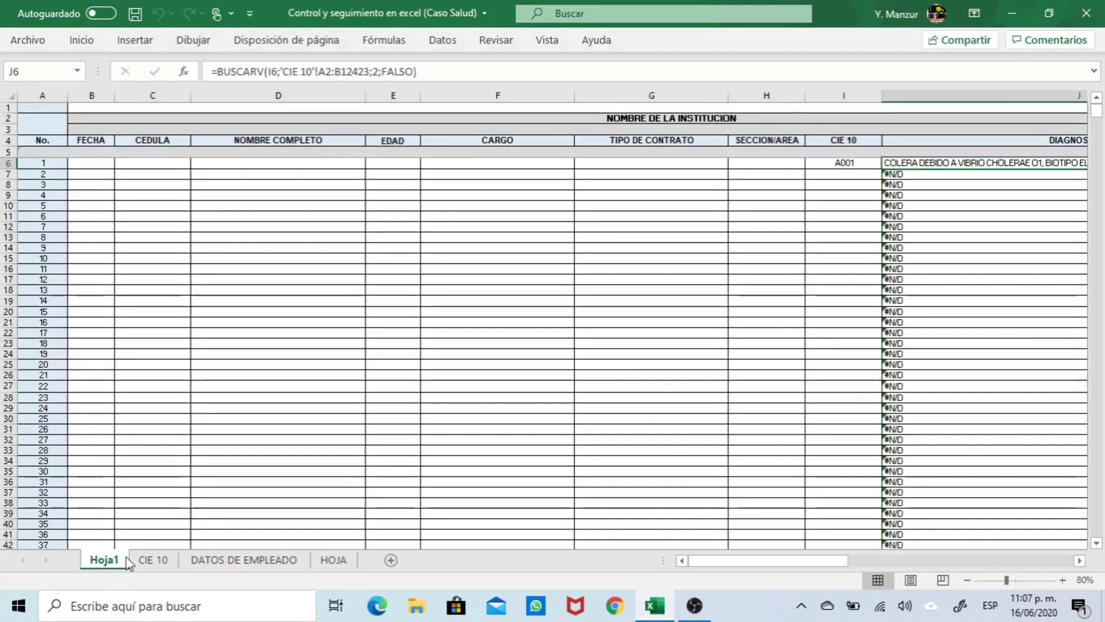
Rename the CIE 10 sheet as CODIGOS
click(151, 560)
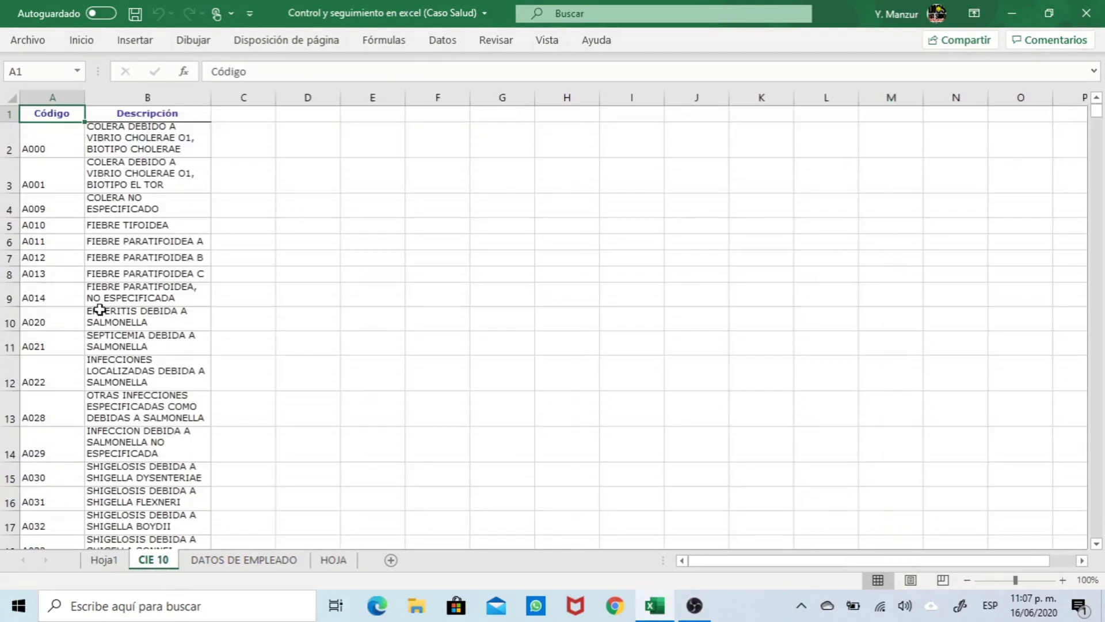
right_click(145, 561)
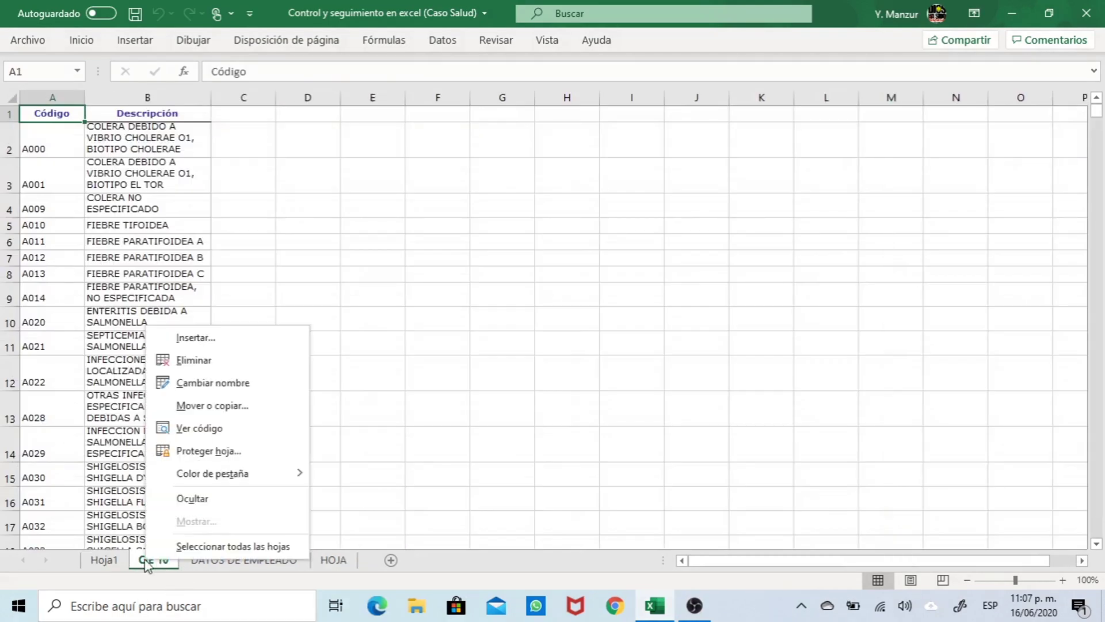
click(217, 383)
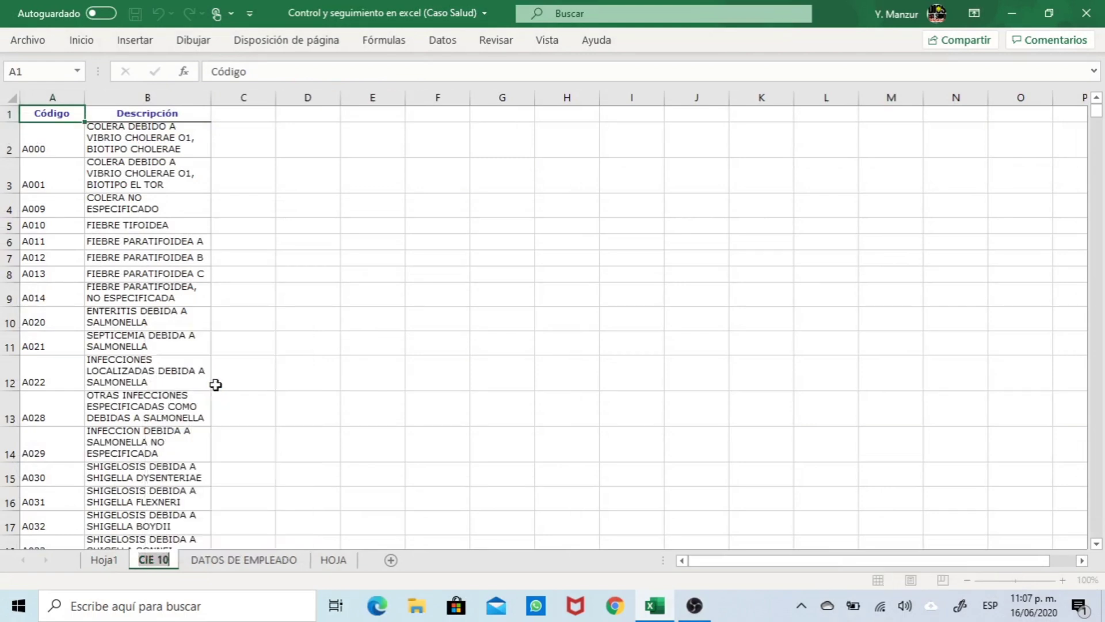
key(Caps_Lock)
text(CODI)
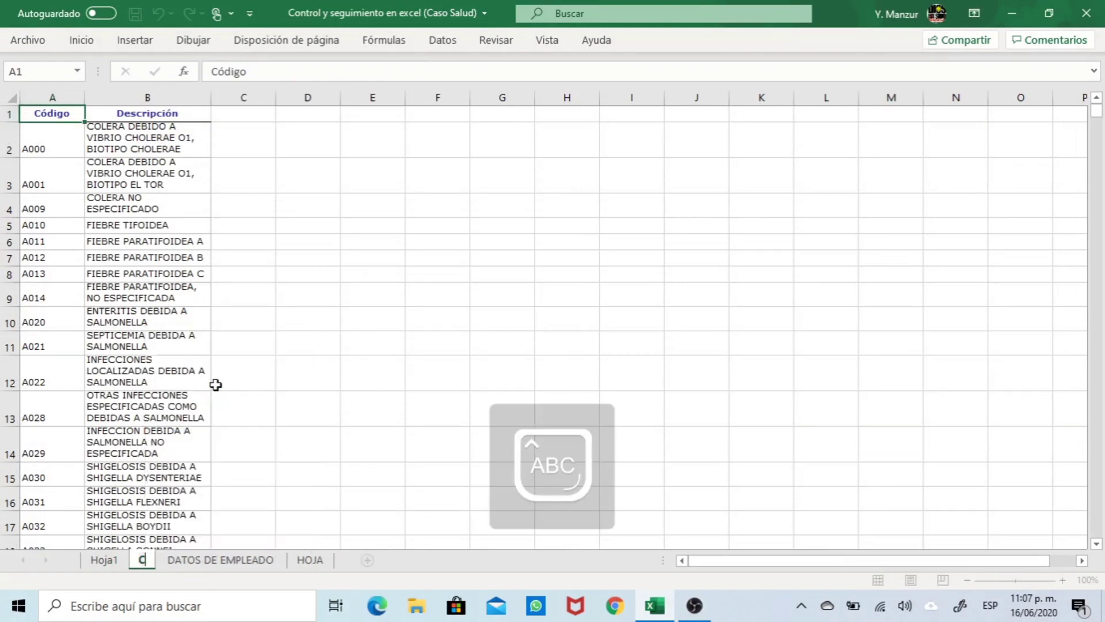
text(GOS)
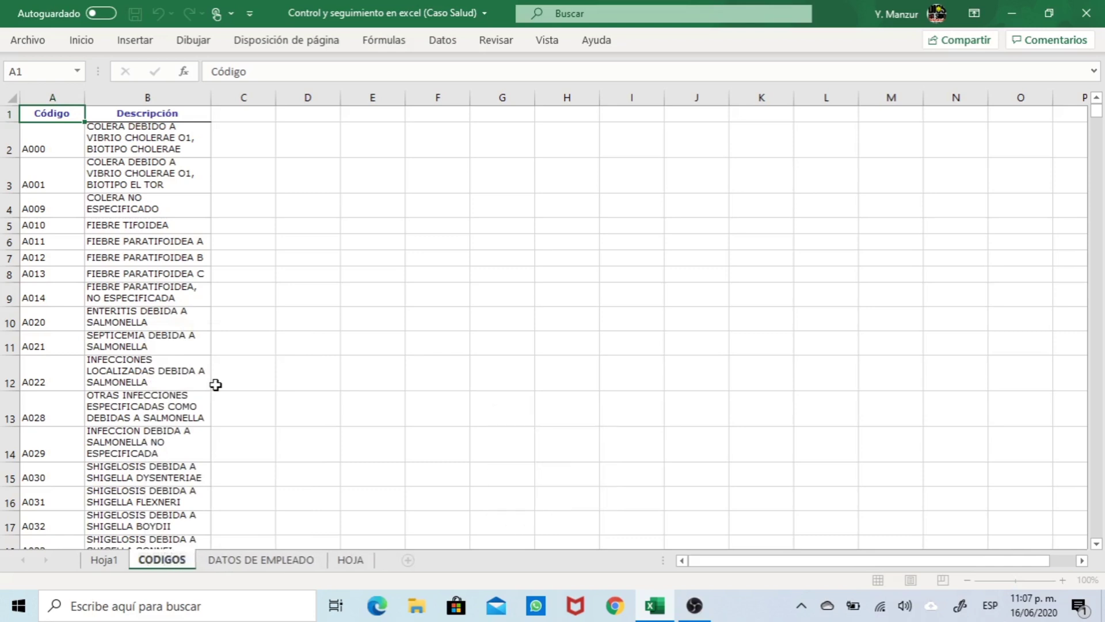
key(Return)
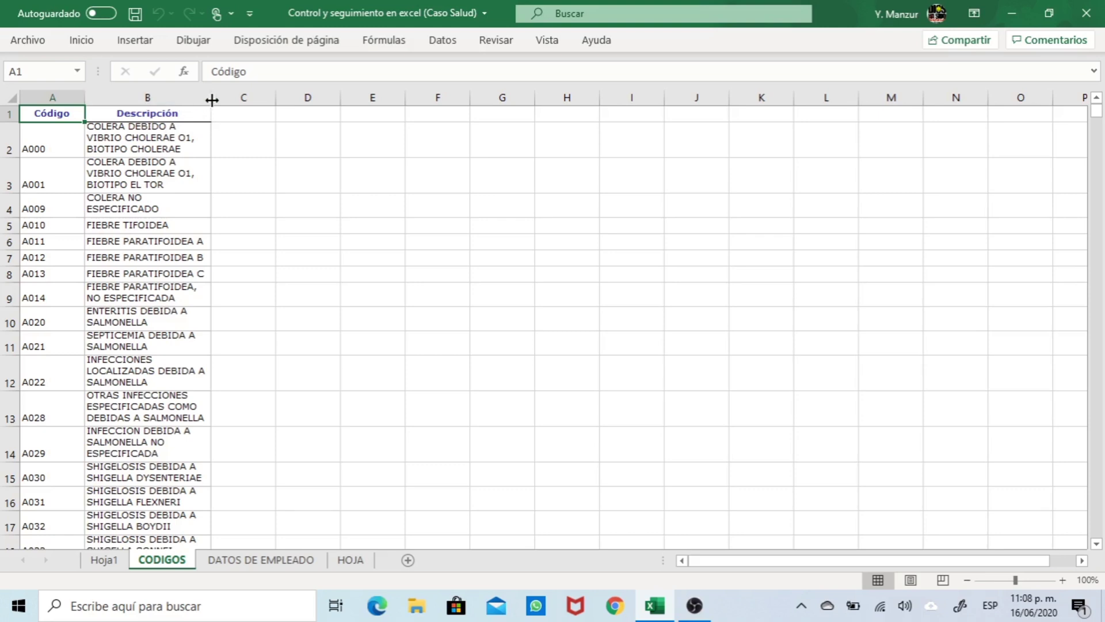
Widen the Descripción column so each description fits on one line, and autofit the height of all rows in the sheet
drag(212, 101, 438, 108)
drag(453, 109, 499, 101)
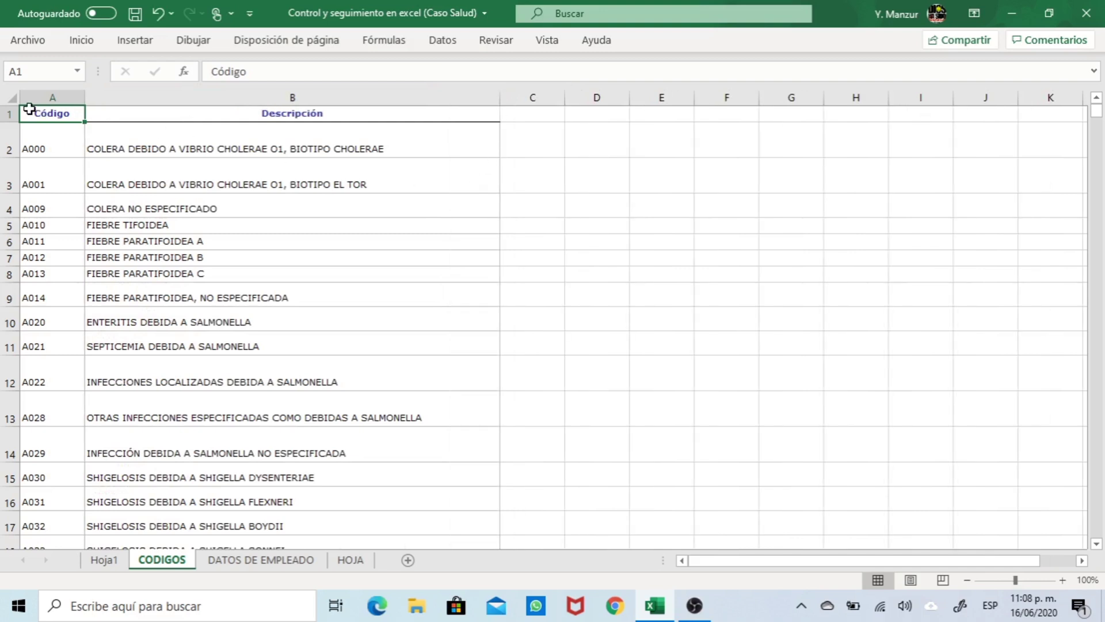
click(11, 97)
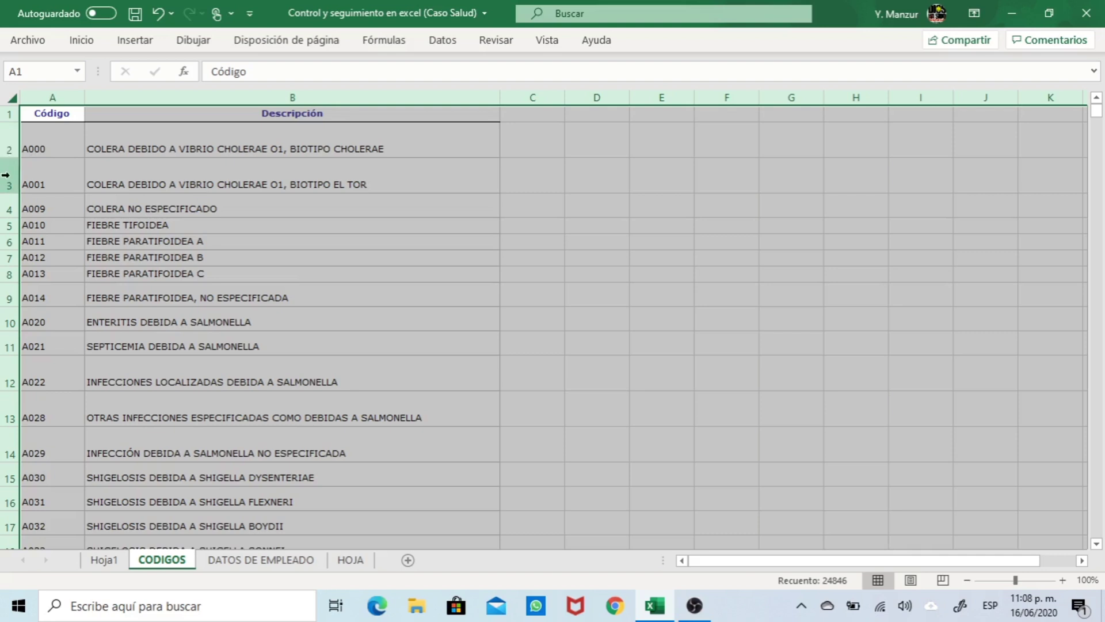
double_click(13, 157)
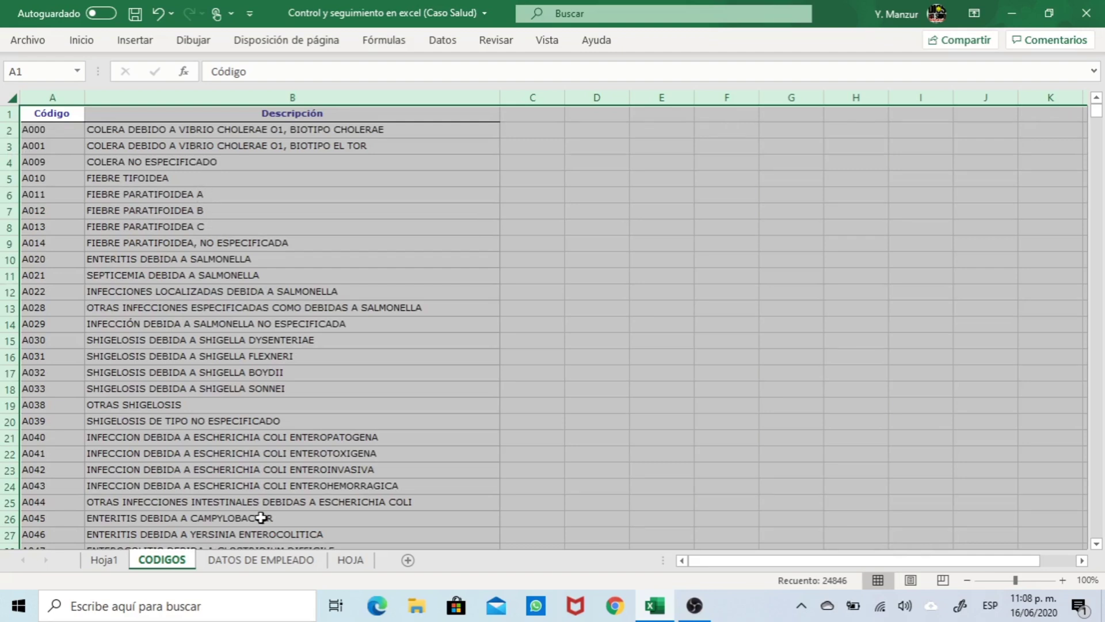
click(384, 230)
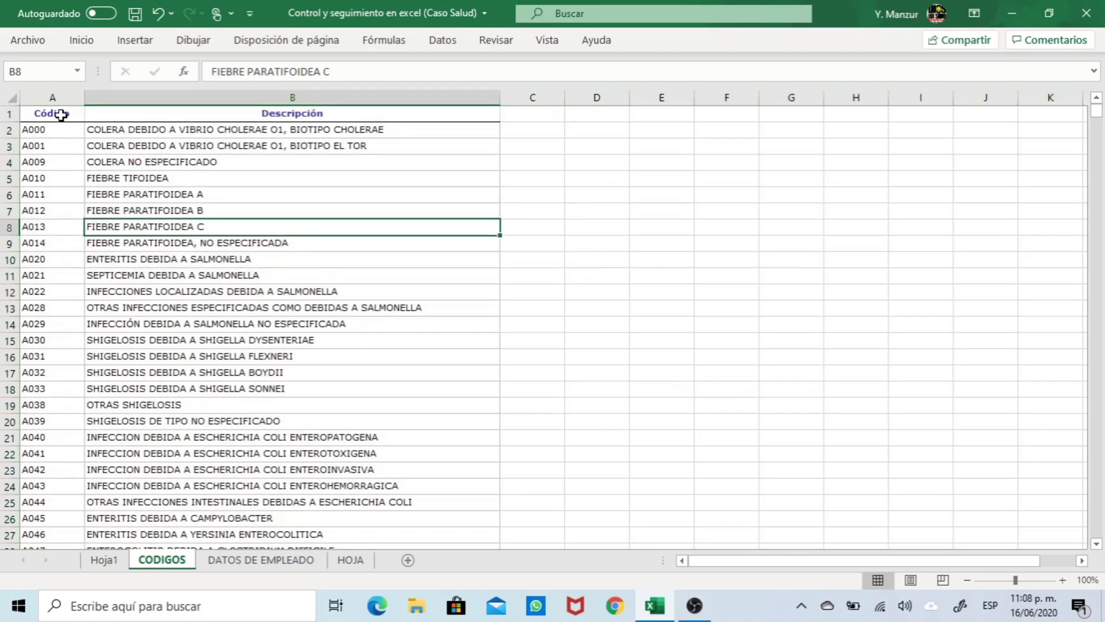
Select a description cell inside the code list and pin the ribbon so it stays expanded
click(61, 114)
click(152, 166)
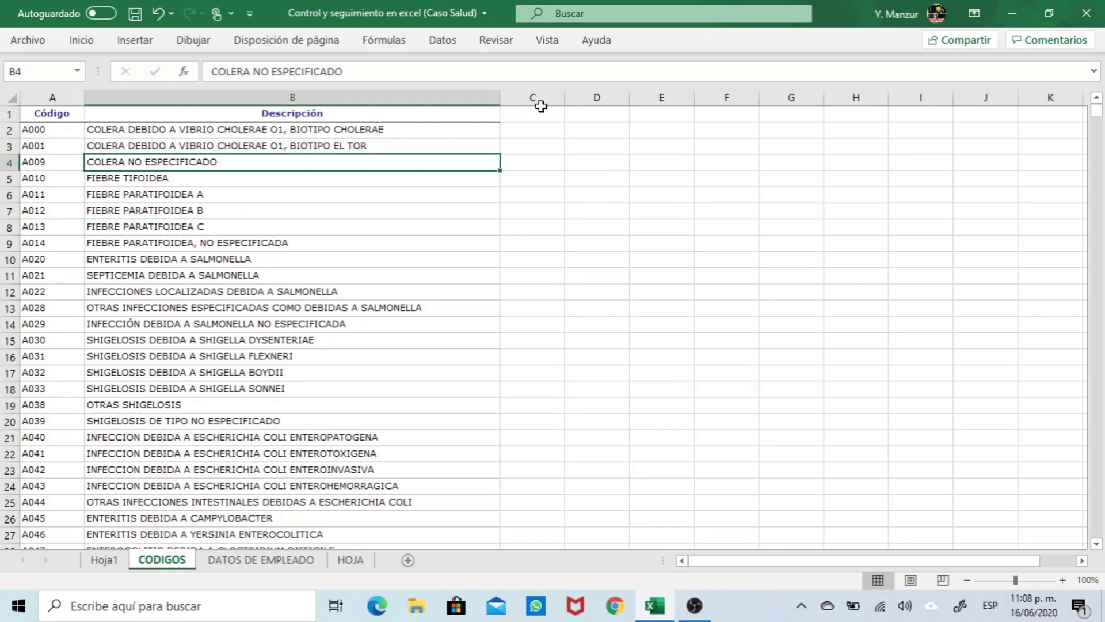
click(596, 43)
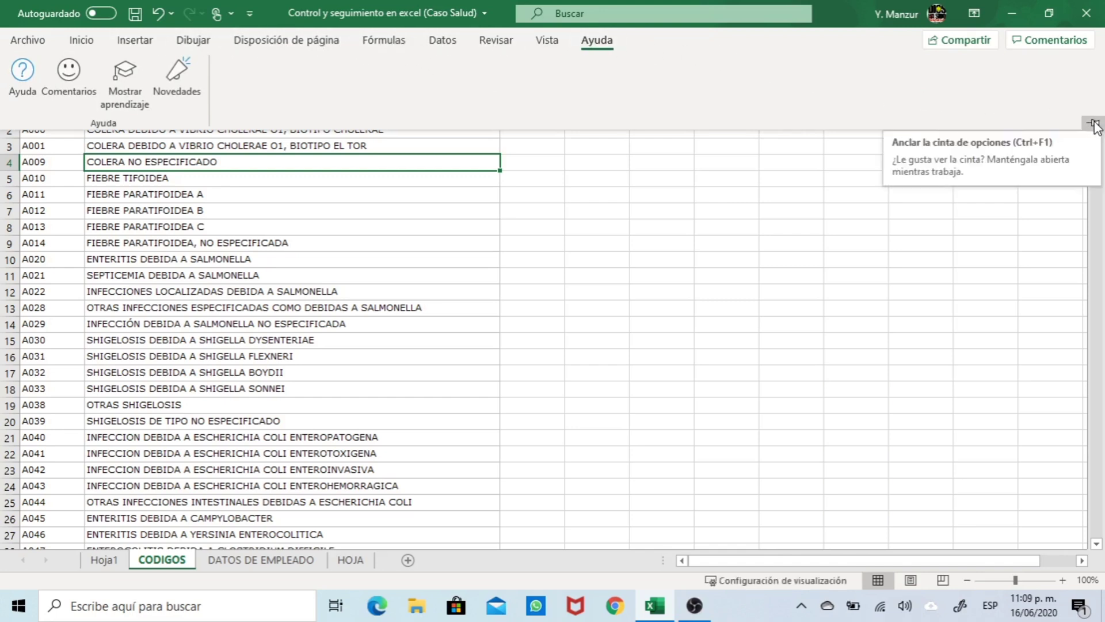
click(1094, 124)
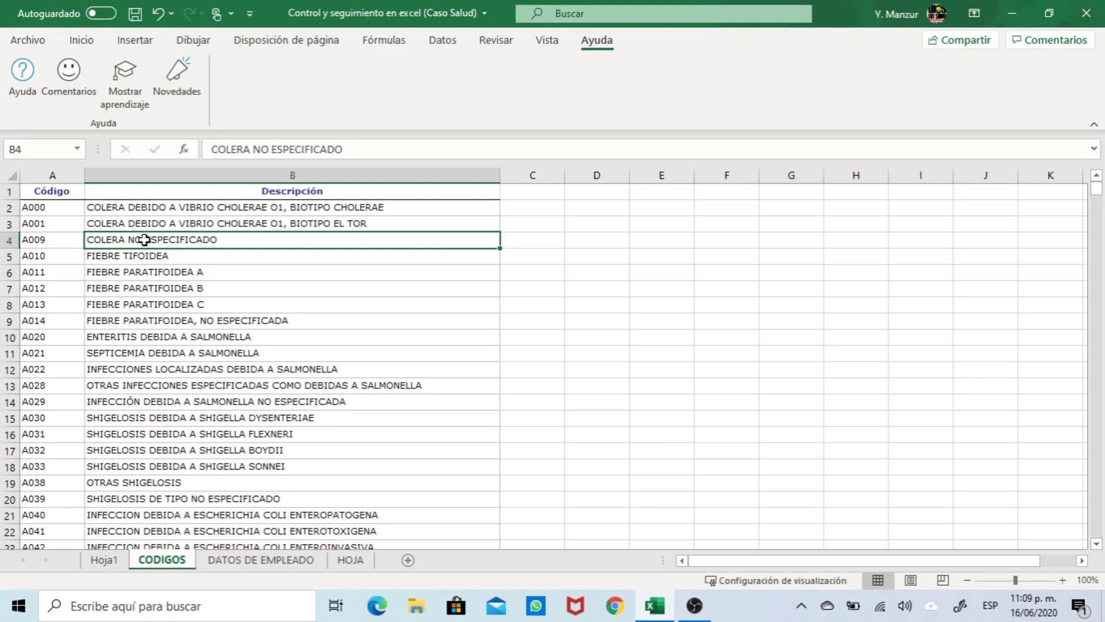
click(139, 43)
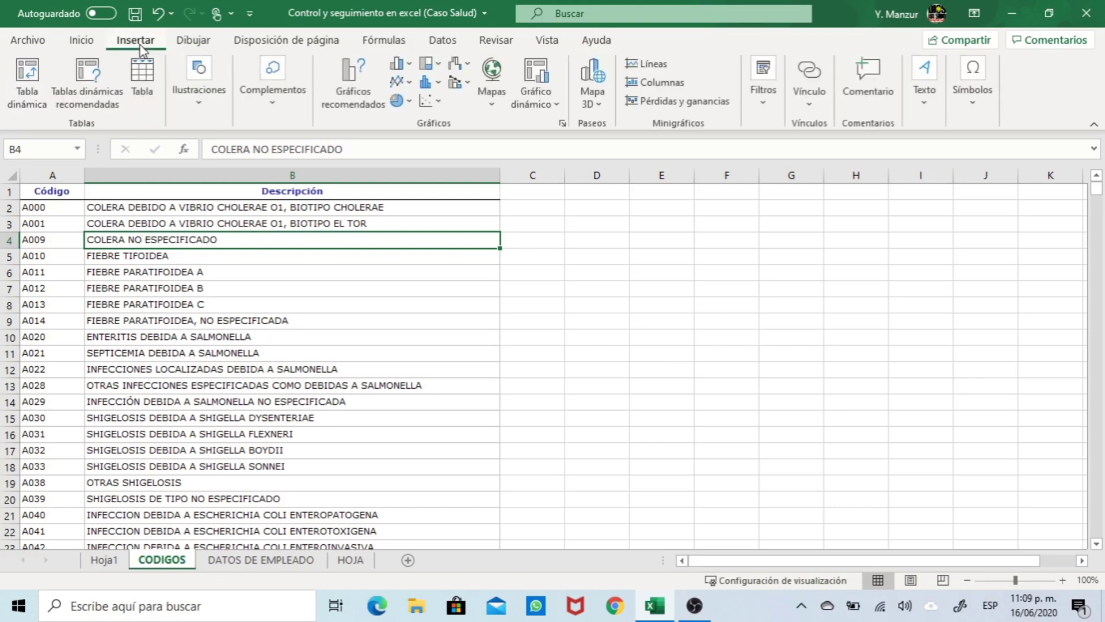
click(142, 96)
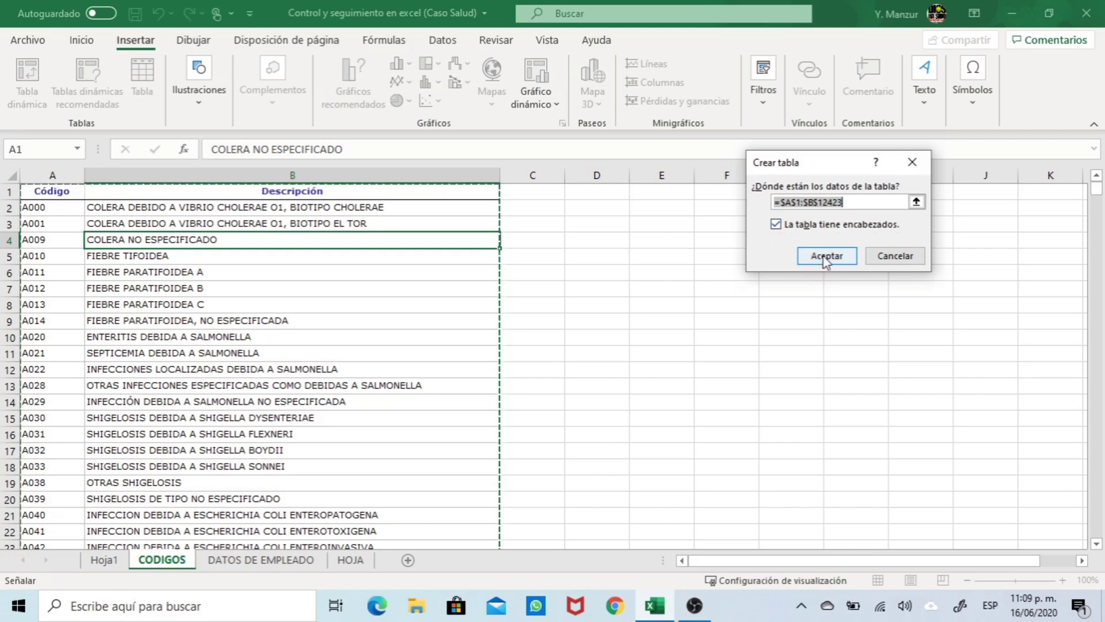
click(892, 262)
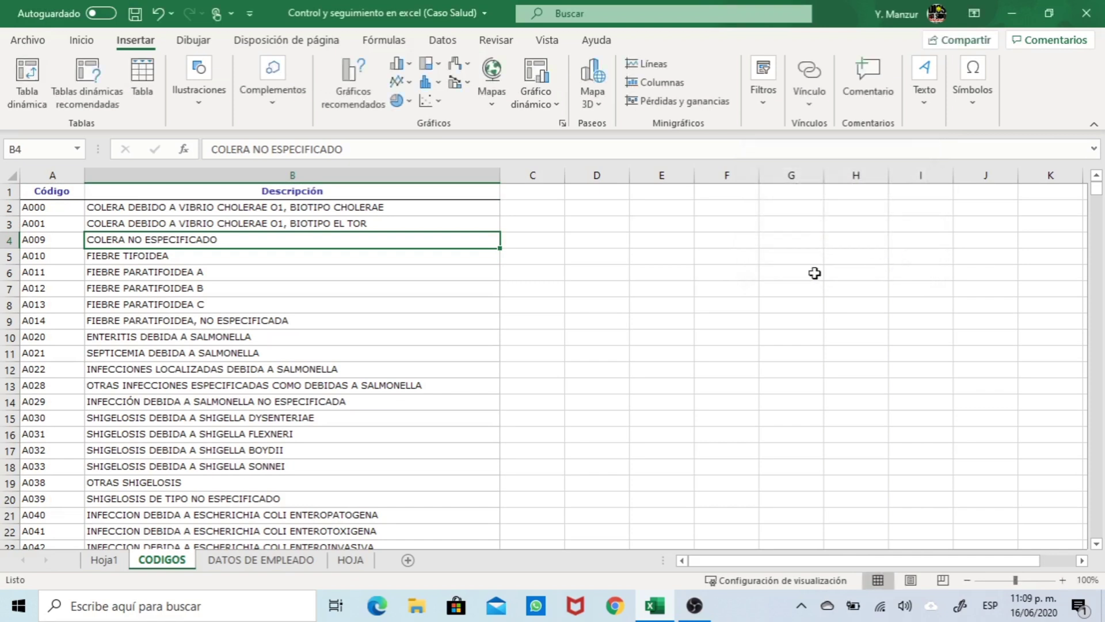
Convert the code list in A1:B12423 of the CODIGOS sheet into a table with headers
click(228, 286)
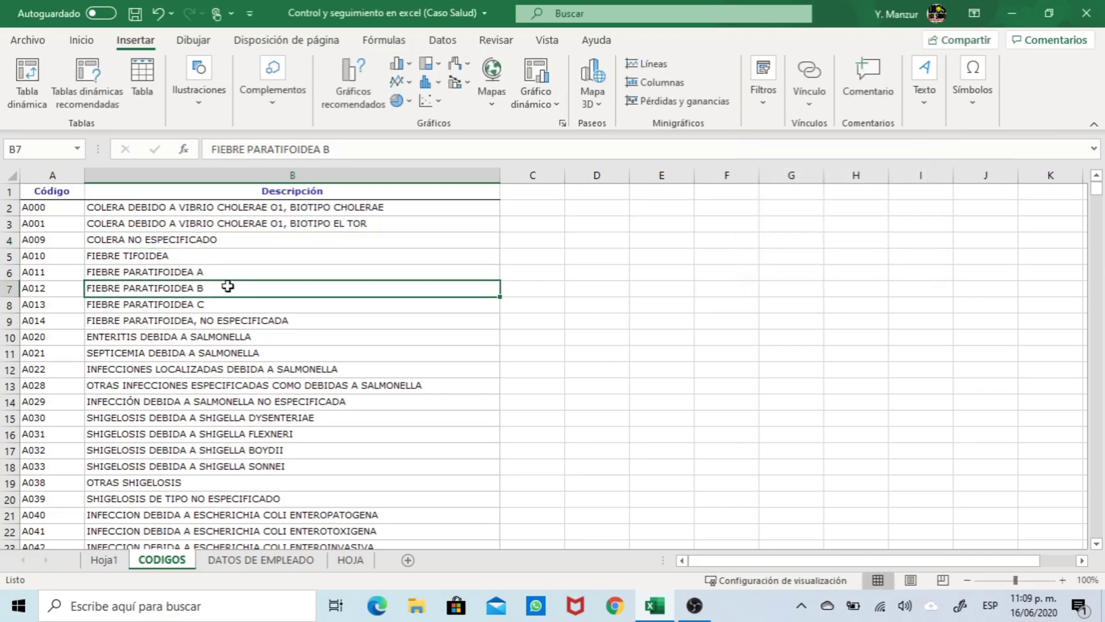
key(ctrl+t)
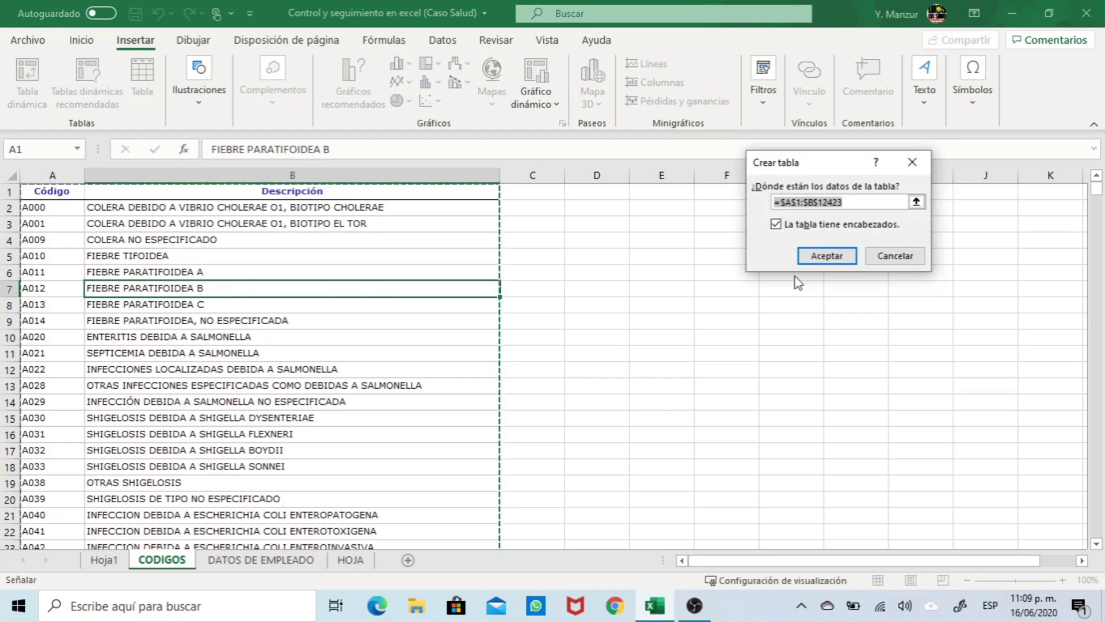
click(827, 257)
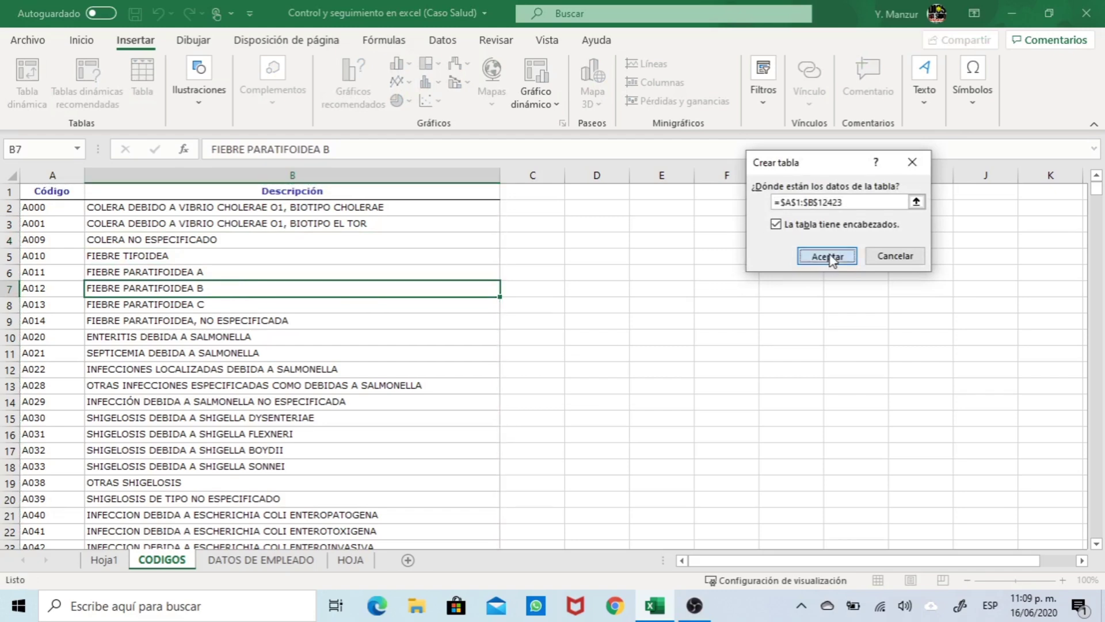
click(316, 304)
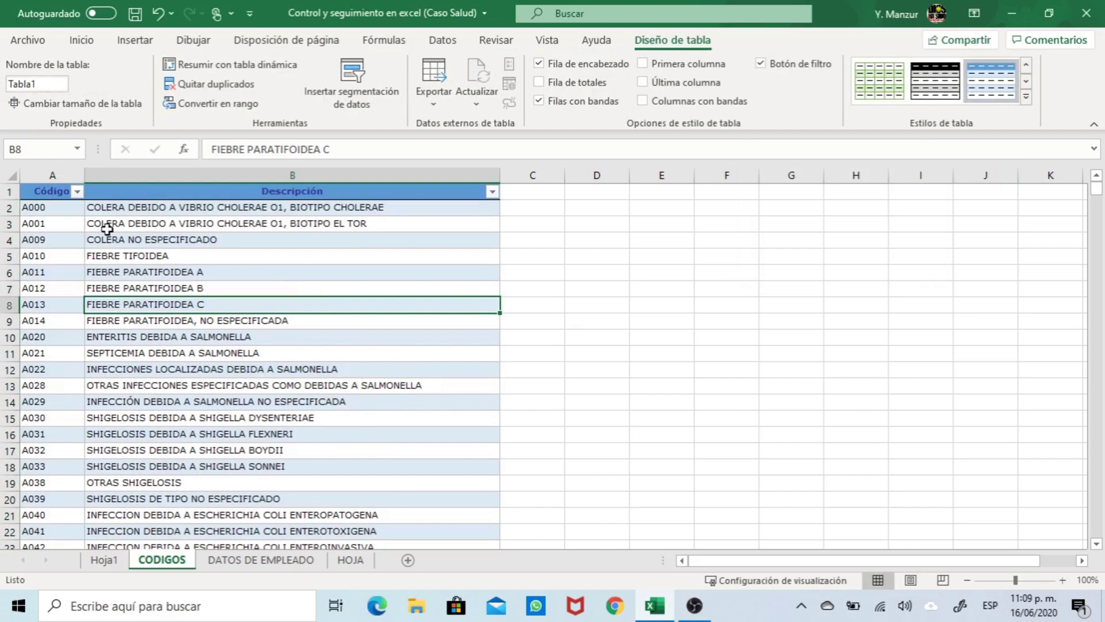
Try gold and darker blue table styles on the code list, and return it to its original light blue style
drag(56, 191, 253, 288)
click(254, 288)
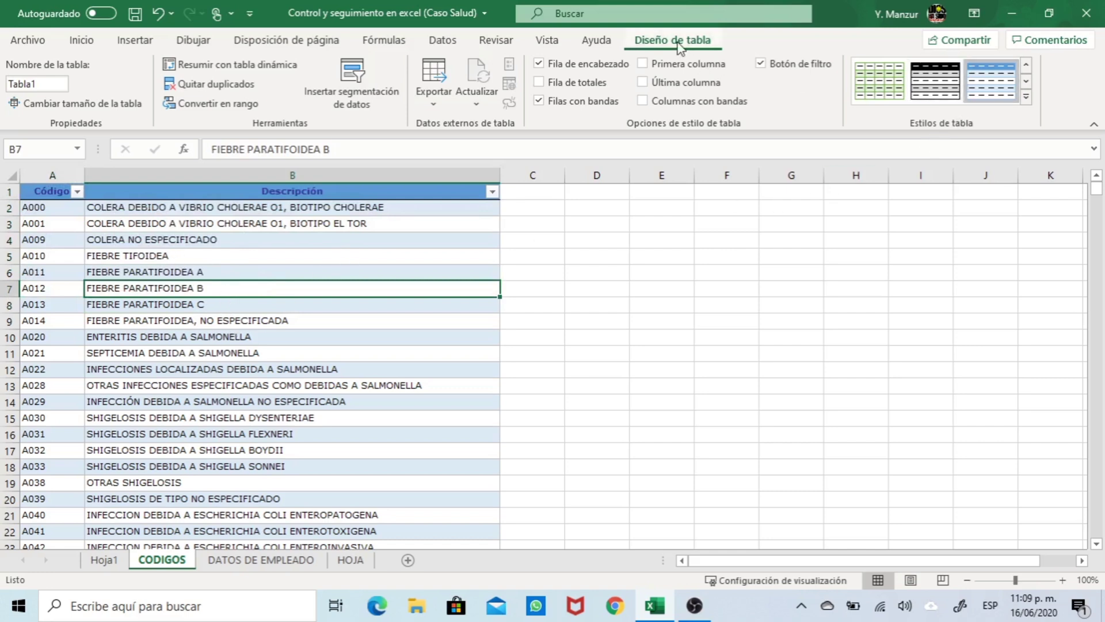
click(1031, 82)
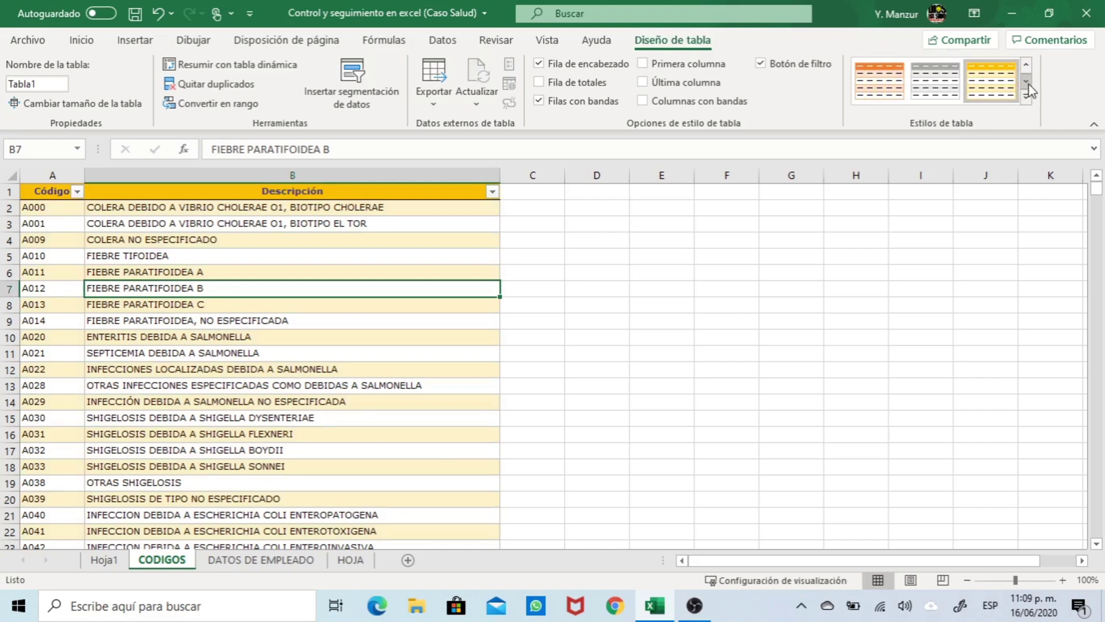
click(1027, 84)
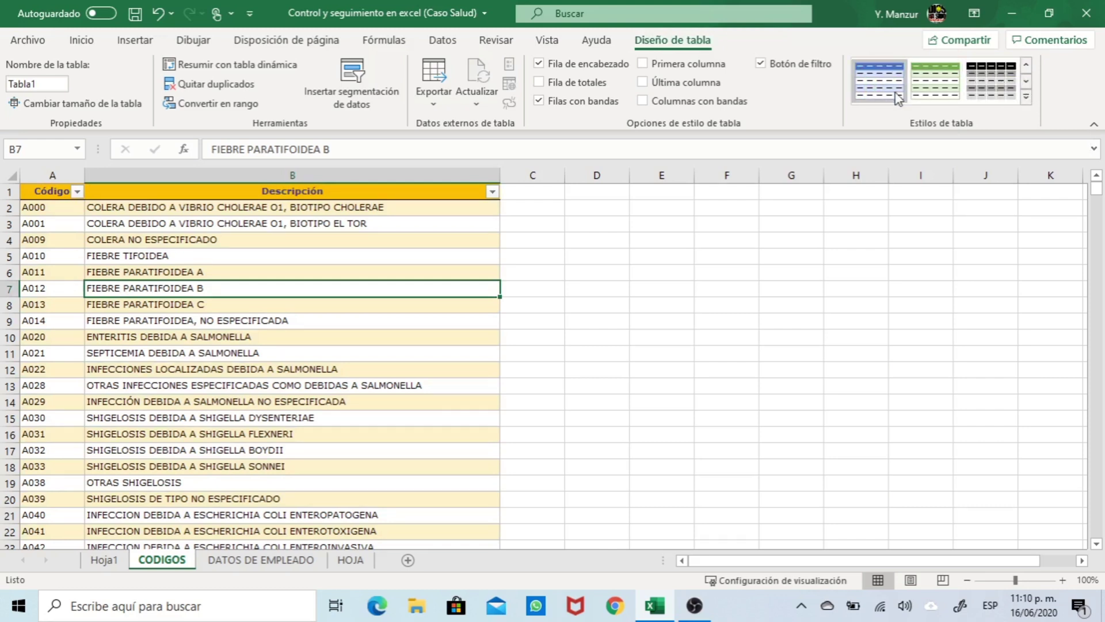
click(879, 80)
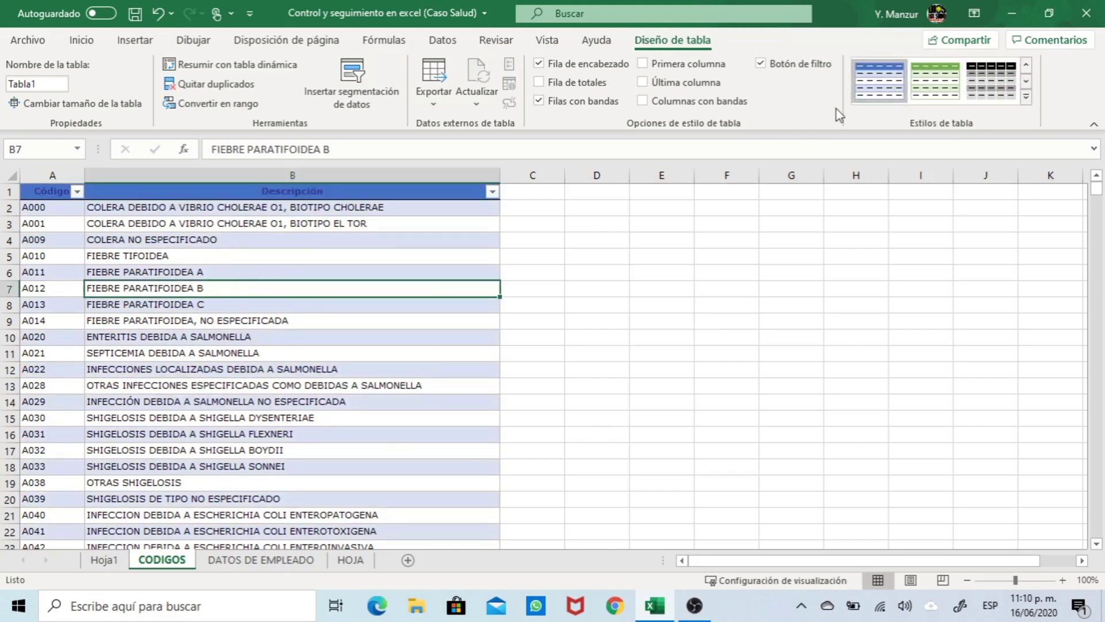
click(1028, 66)
click(1028, 81)
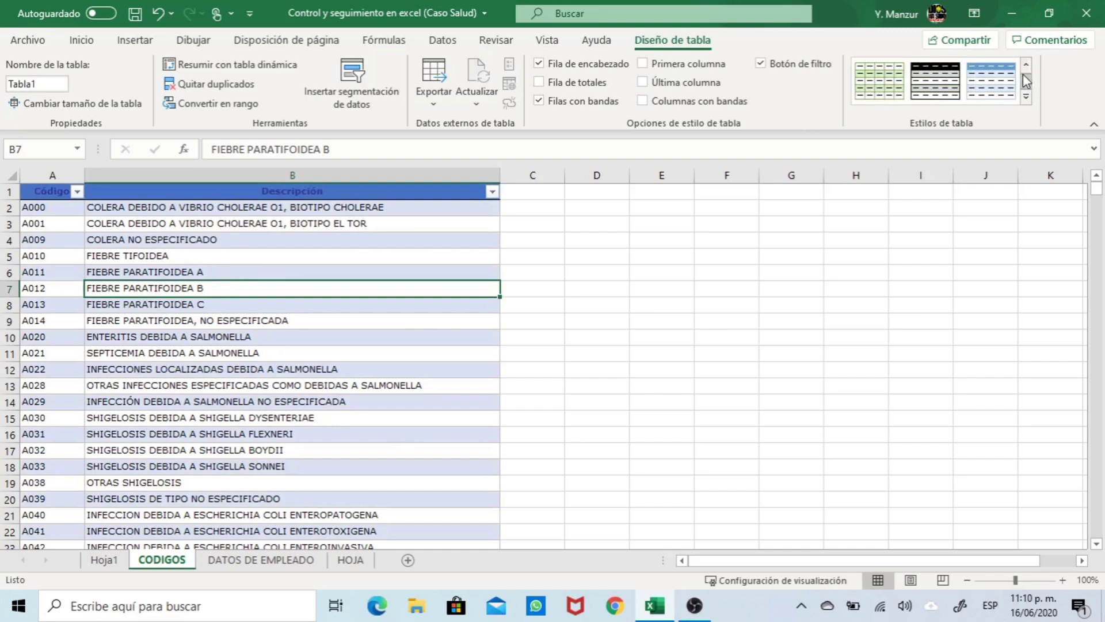
click(244, 268)
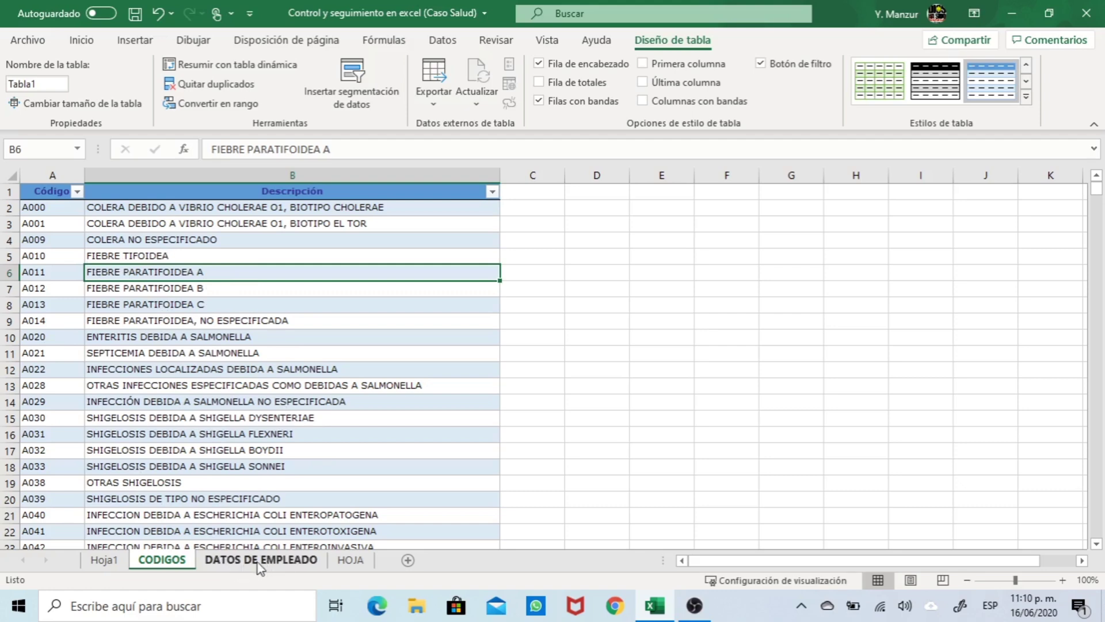
Rename the Hoja1 sheet as PLANILLA
click(103, 559)
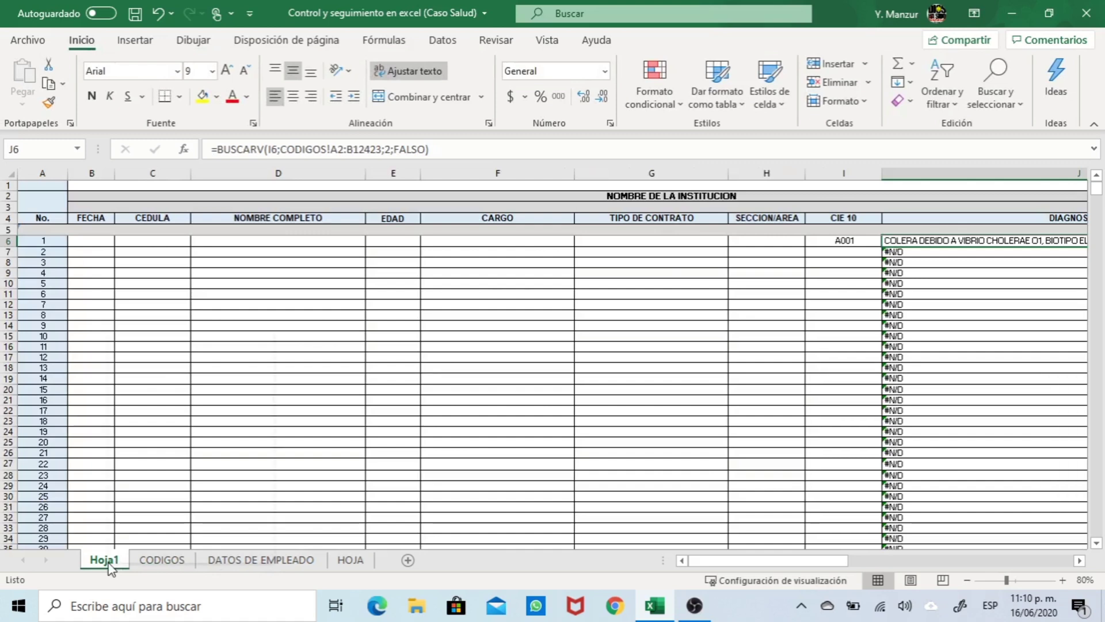
right_click(111, 567)
click(195, 391)
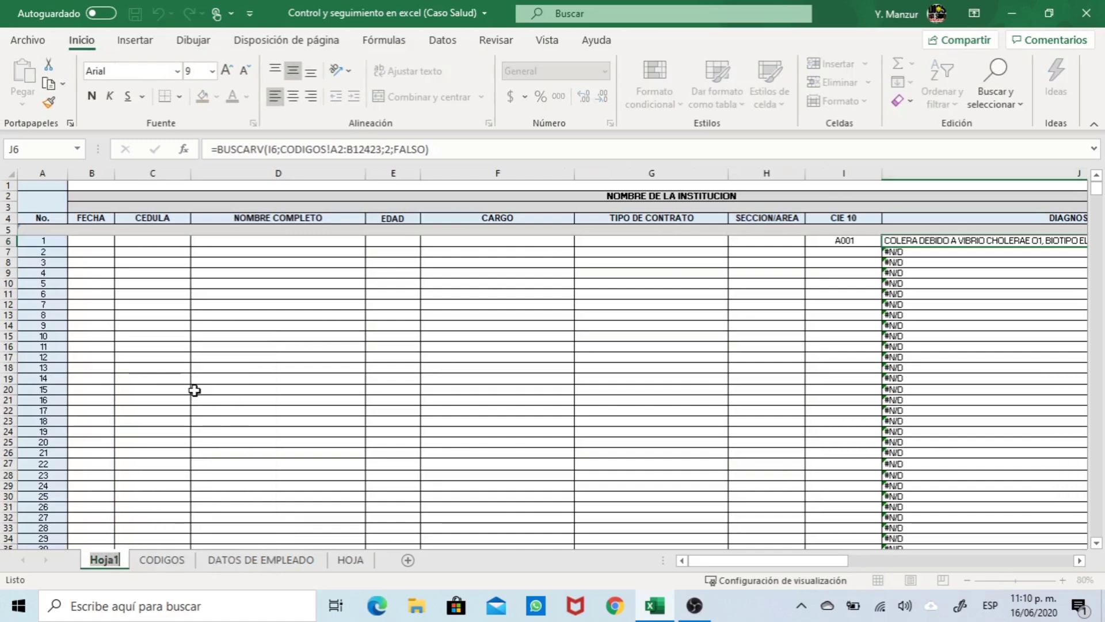
text(PLANILLA)
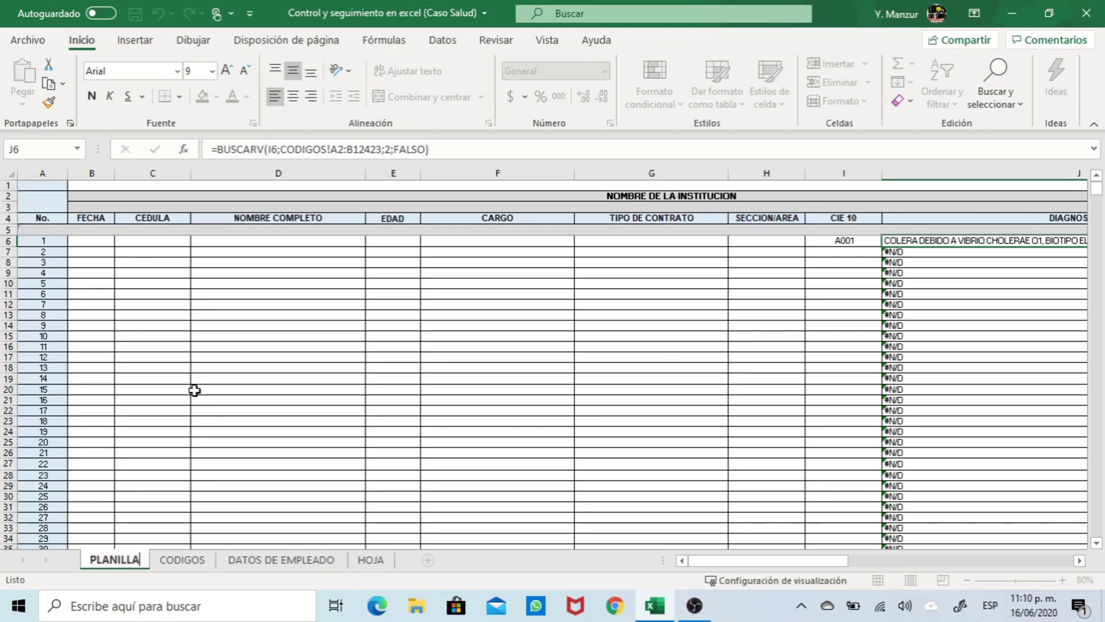
click(272, 409)
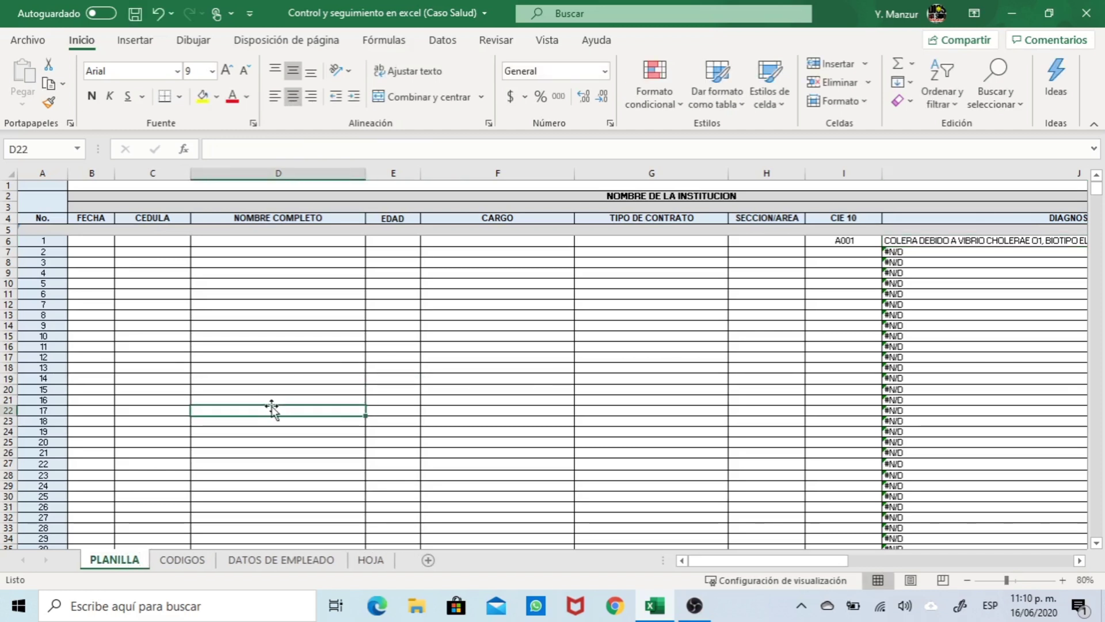
Copy the headers from CEDULA to SECCION/AREA in the PLANILLA sheet and paste them into row 1 of DATOS DE EMPLEADO, starting at A1
click(282, 561)
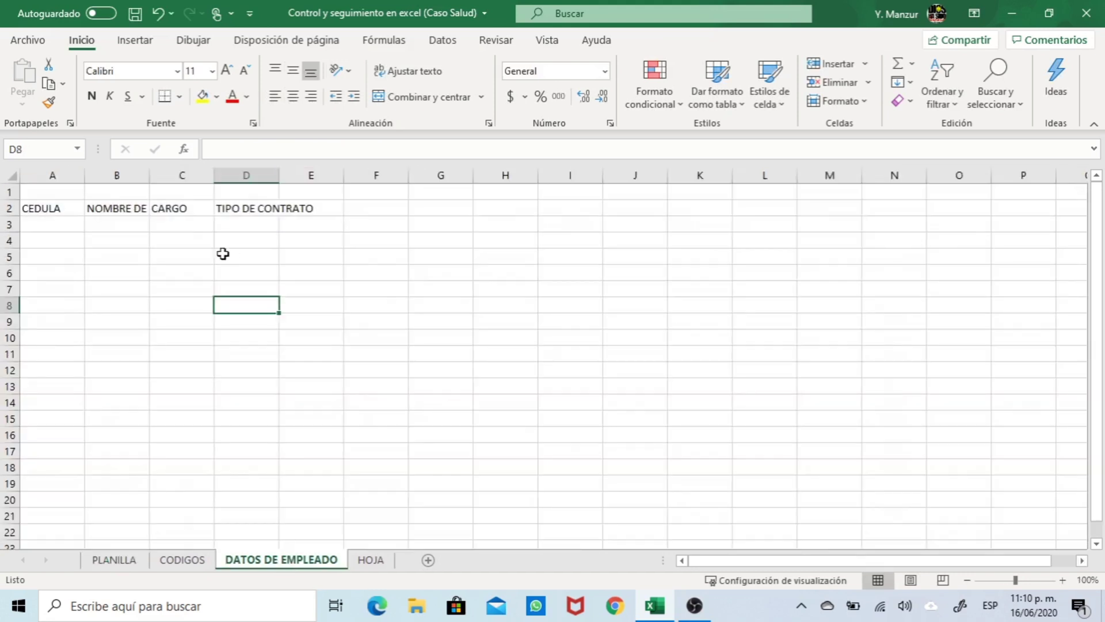
click(196, 562)
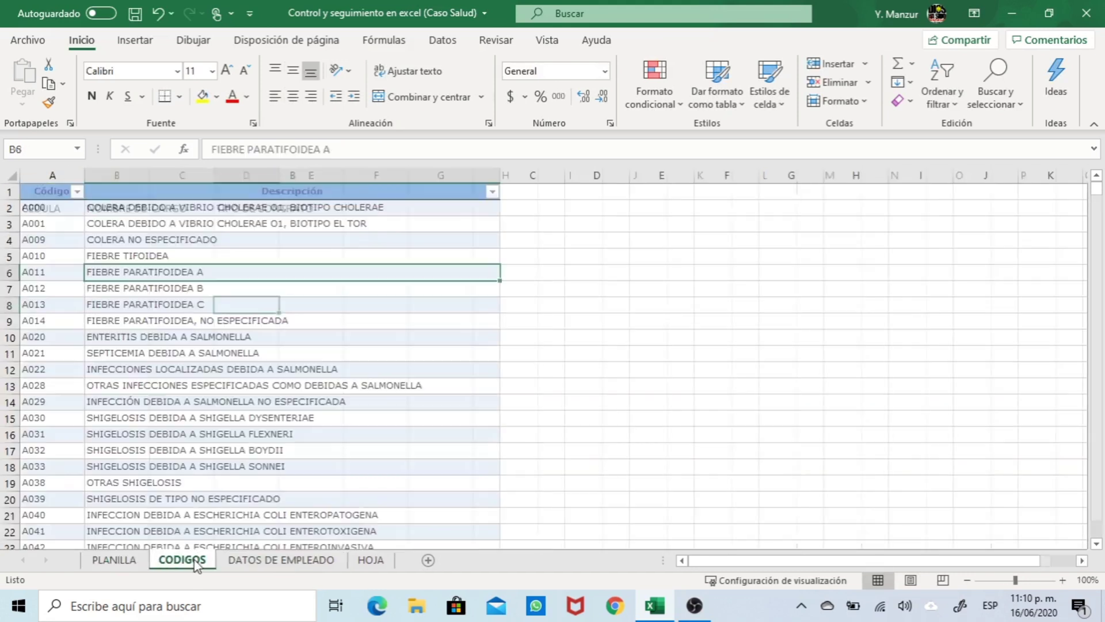
click(126, 564)
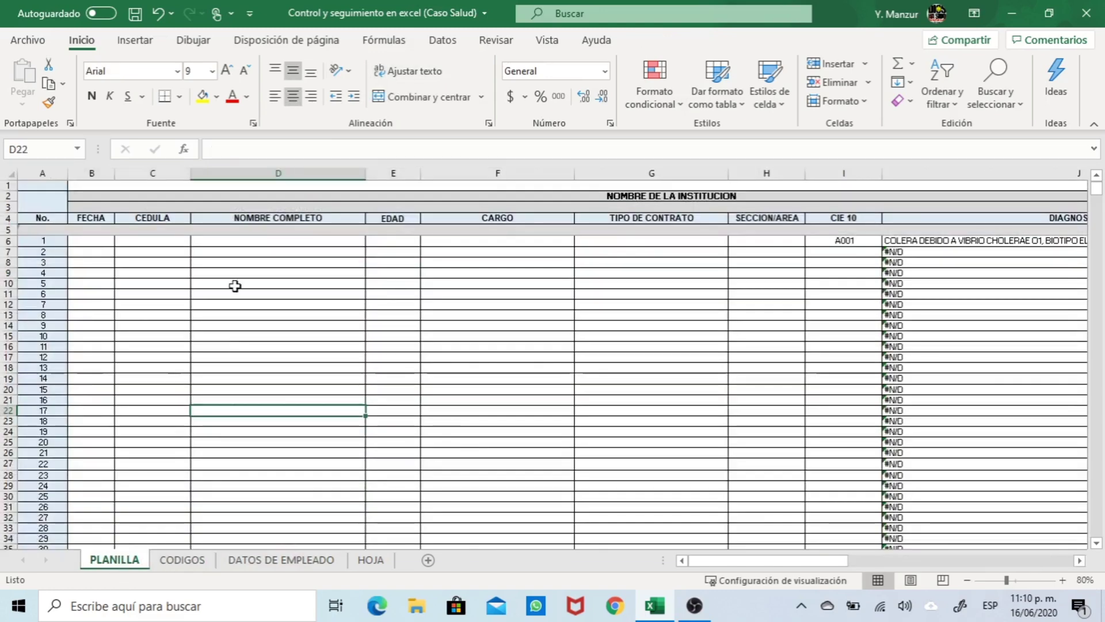
drag(148, 217, 741, 221)
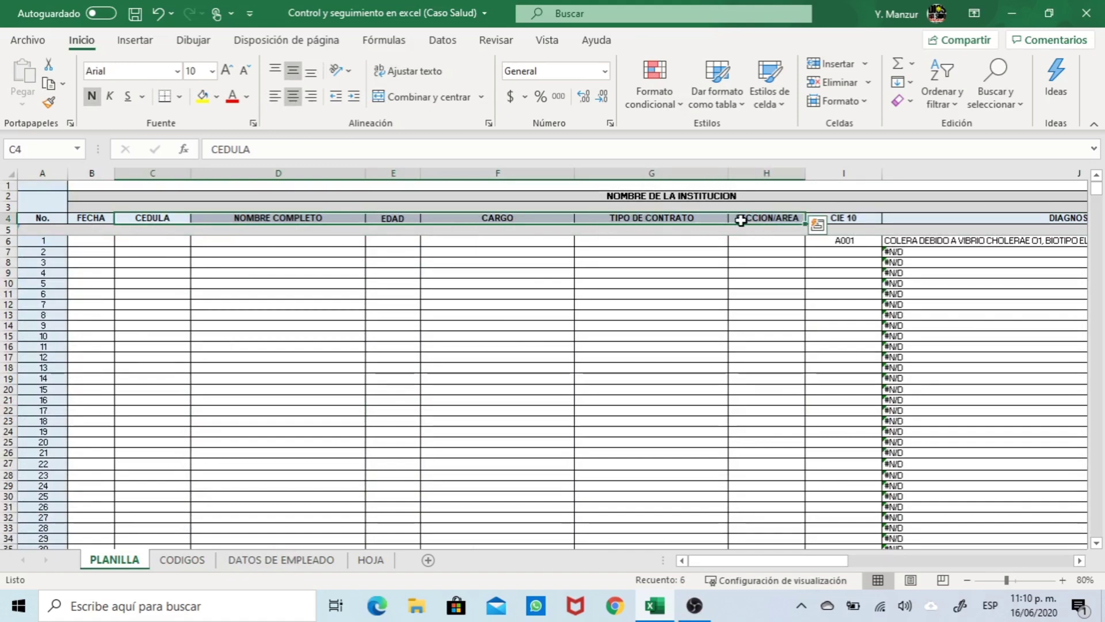
right_click(743, 223)
click(800, 146)
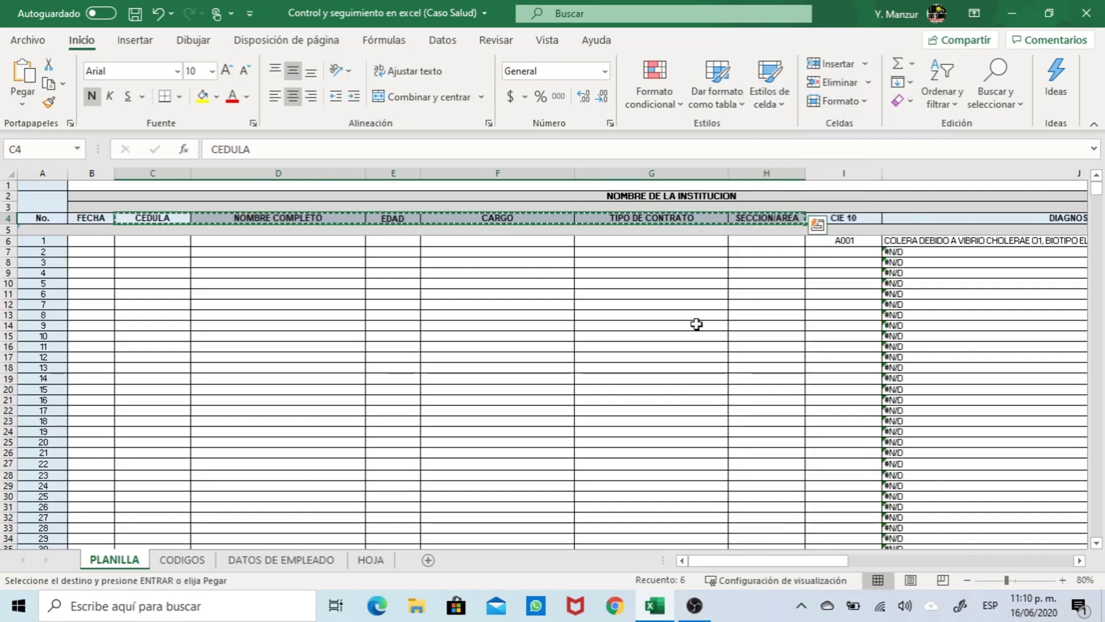
click(301, 564)
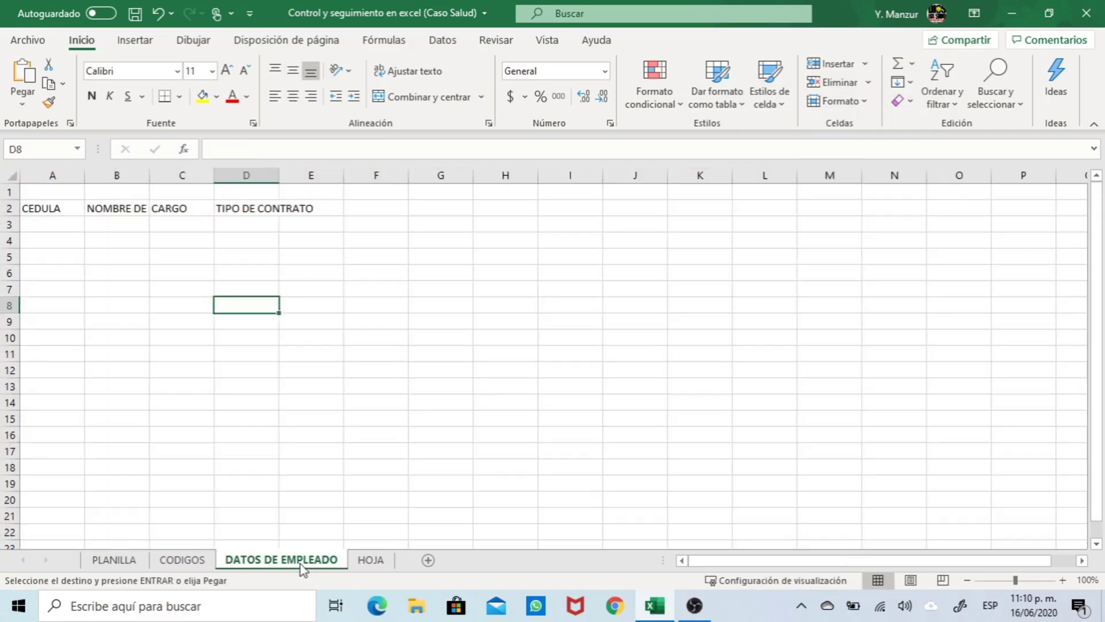
click(60, 195)
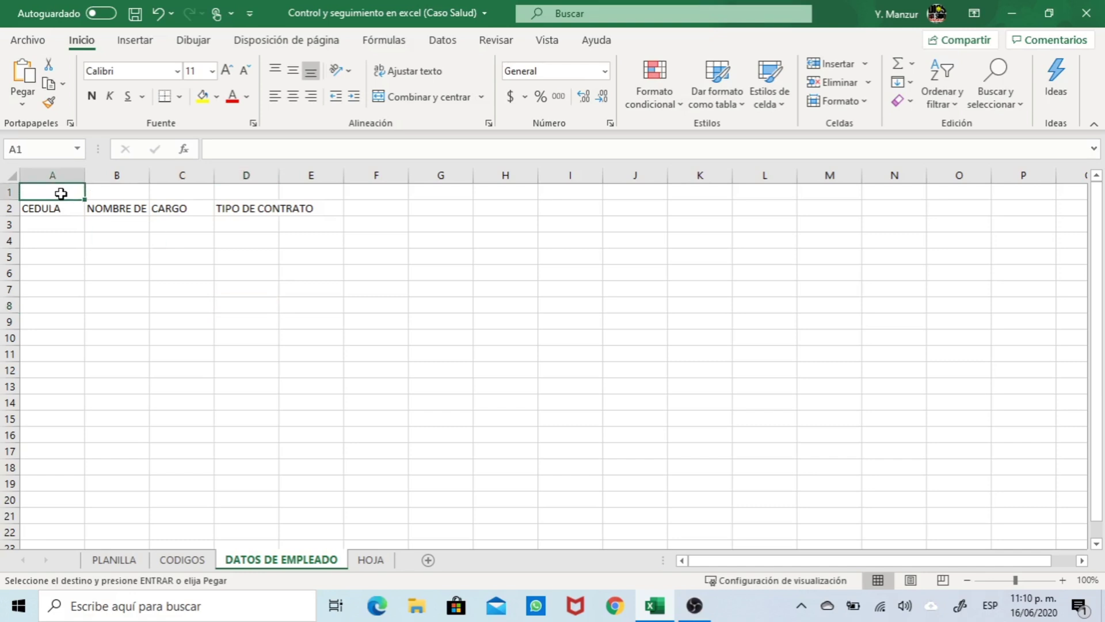
right_click(62, 198)
click(101, 217)
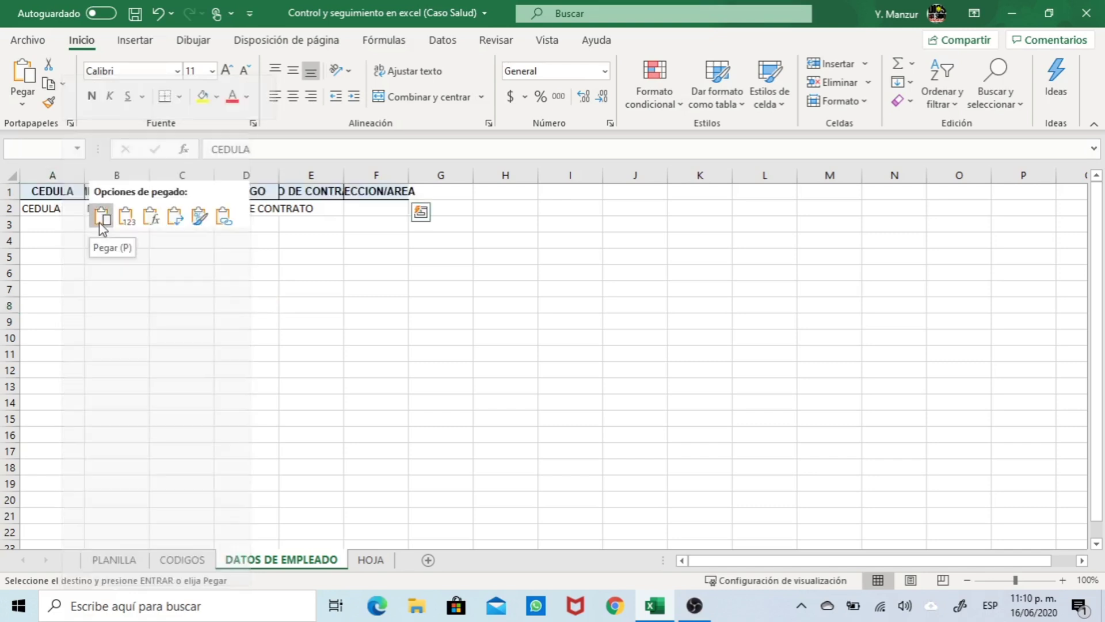
click(101, 219)
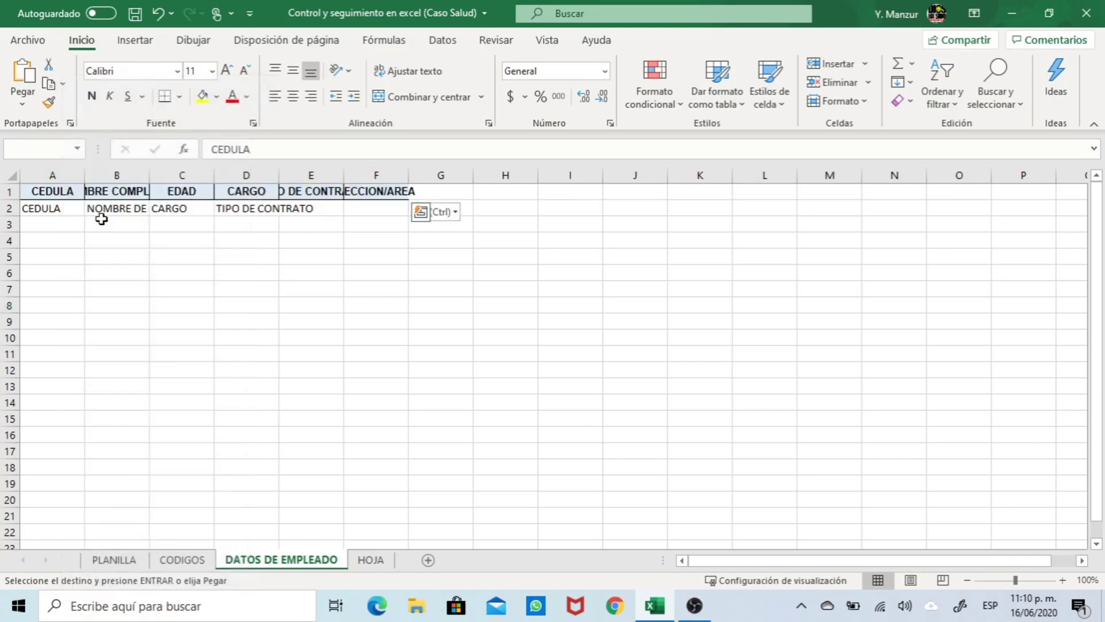
Delete row 2, which holds the old headers, from the DATOS DE EMPLEADO sheet
click(11, 209)
right_click(13, 209)
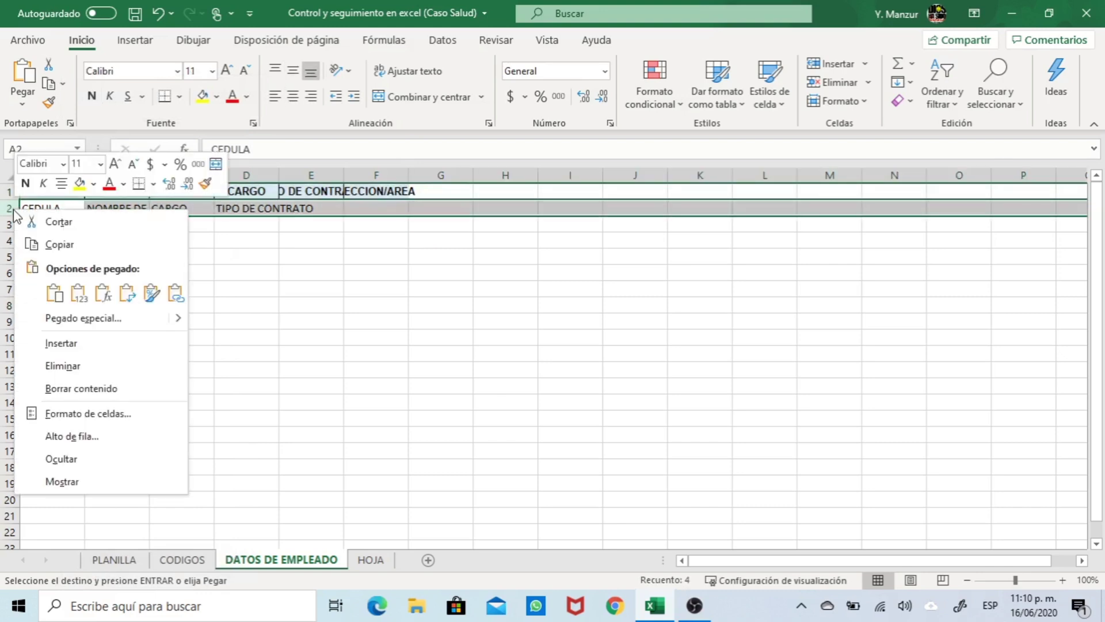
click(61, 371)
Autofit all columns to their headers, and widen the CEDULA, NOMBRE COMPLETO, CARGO, TIPO DE CONTRATO and SECCION/AREA columns
click(15, 175)
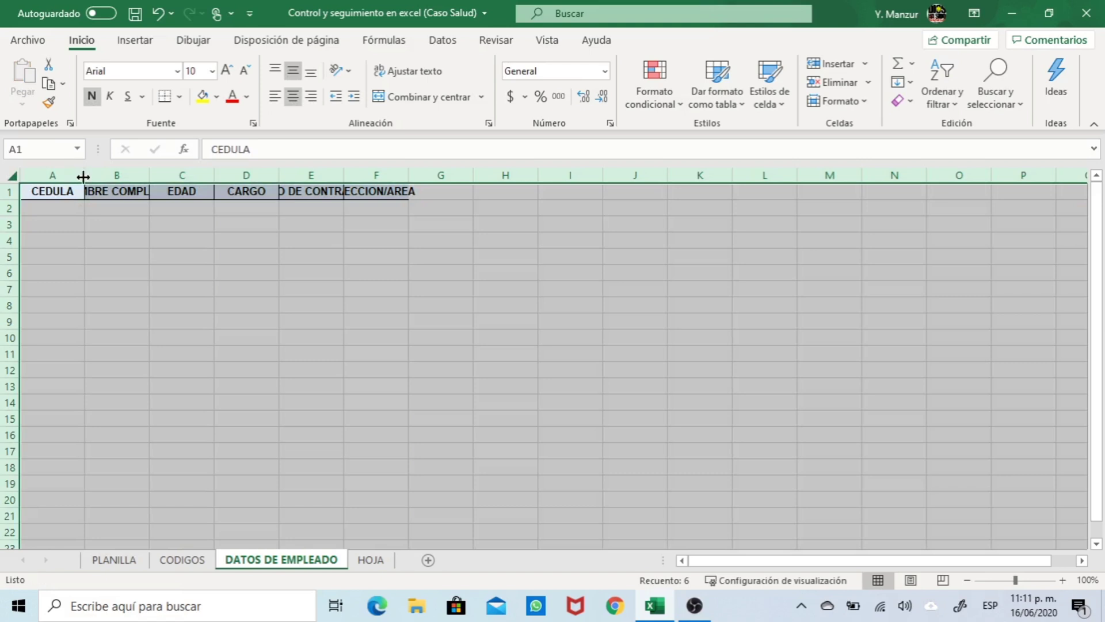
double_click(83, 176)
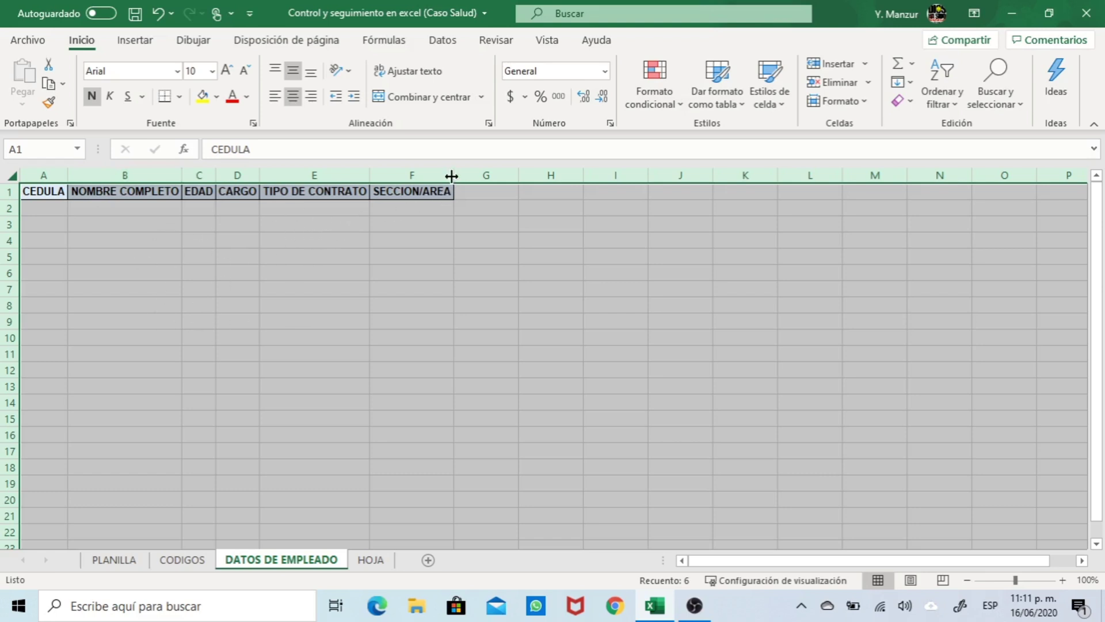
click(442, 246)
drag(451, 176, 523, 171)
drag(370, 173, 433, 172)
drag(257, 176, 415, 181)
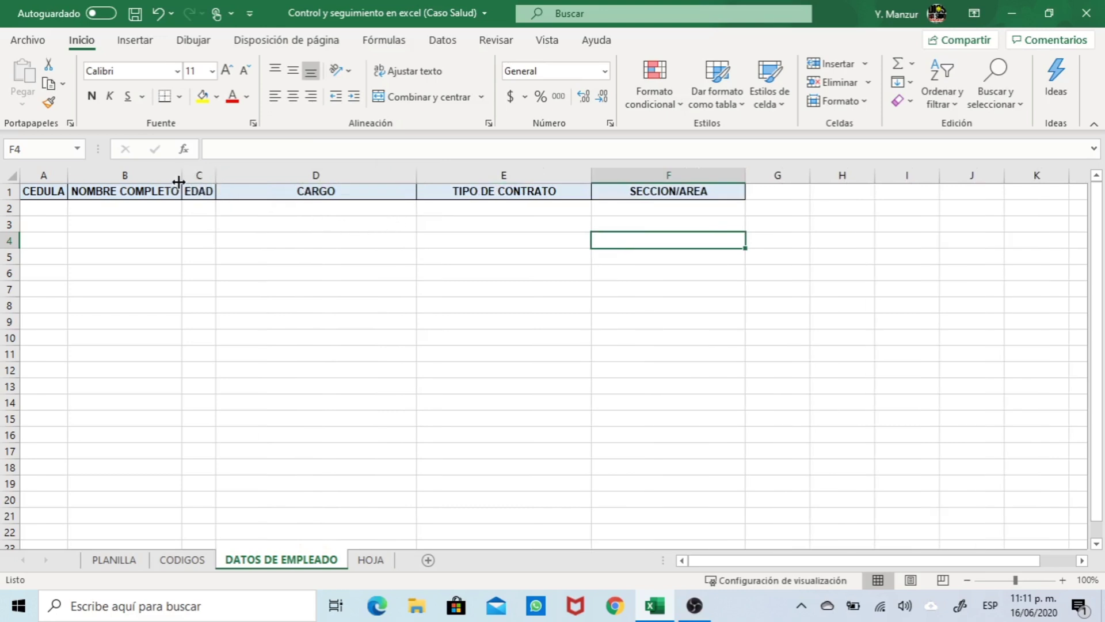
drag(182, 178, 288, 184)
drag(67, 177, 116, 181)
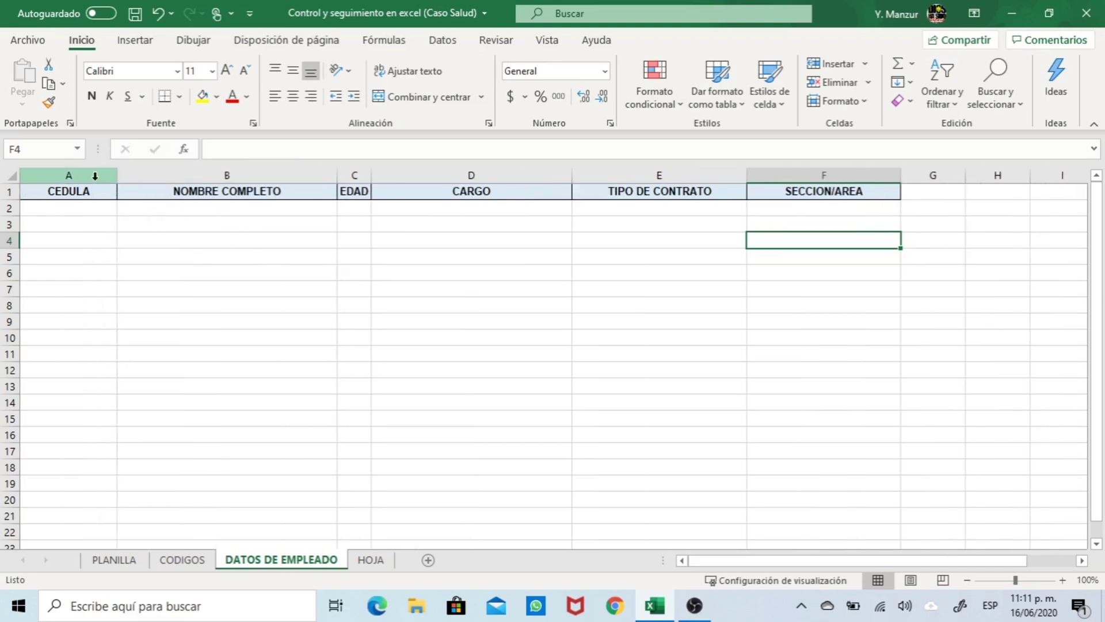
Center the contents of columns A to F horizontally
drag(96, 177, 754, 175)
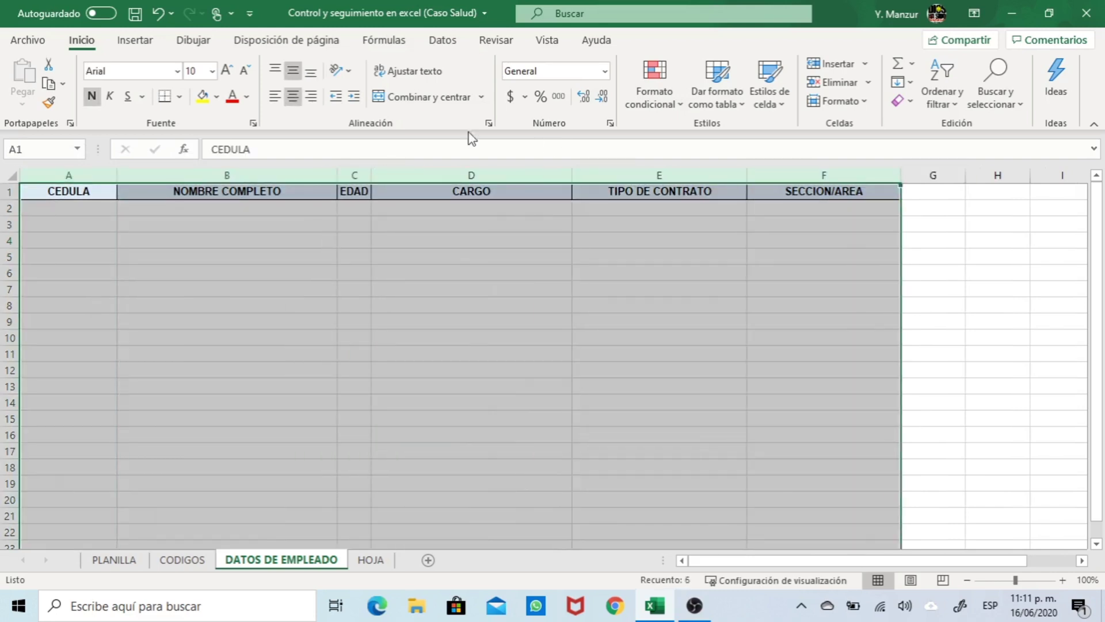
click(275, 98)
click(293, 97)
click(294, 240)
click(115, 221)
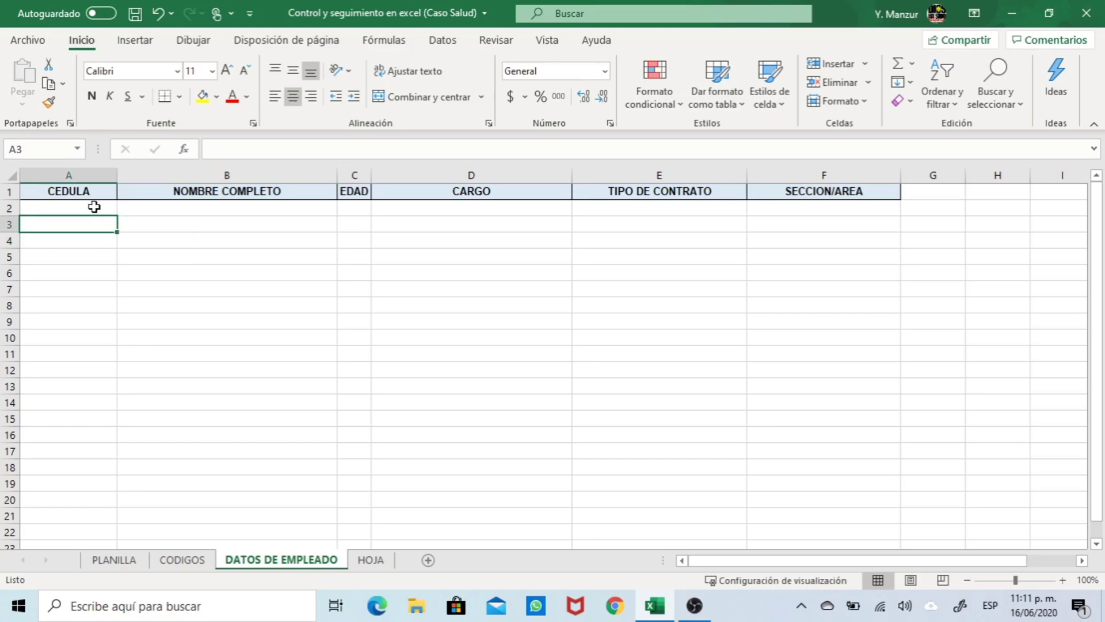
Enter the employee's ID number, full name and age 25 in row 2 of the DATOS DE EMPLEADO sheet
click(94, 207)
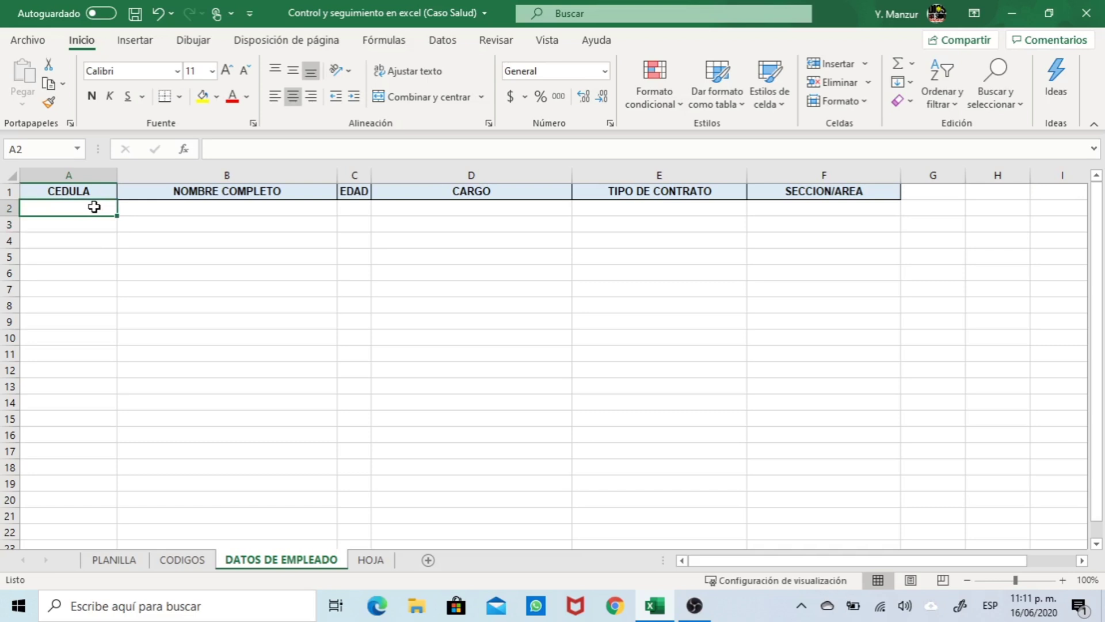
text(1234)
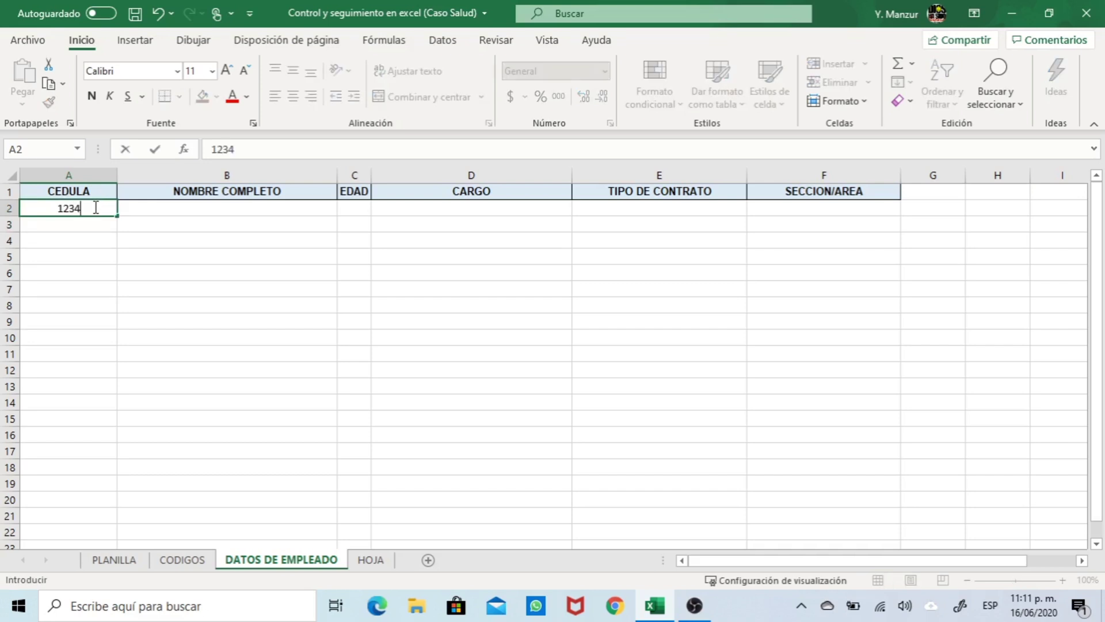
text(567)
key(Tab)
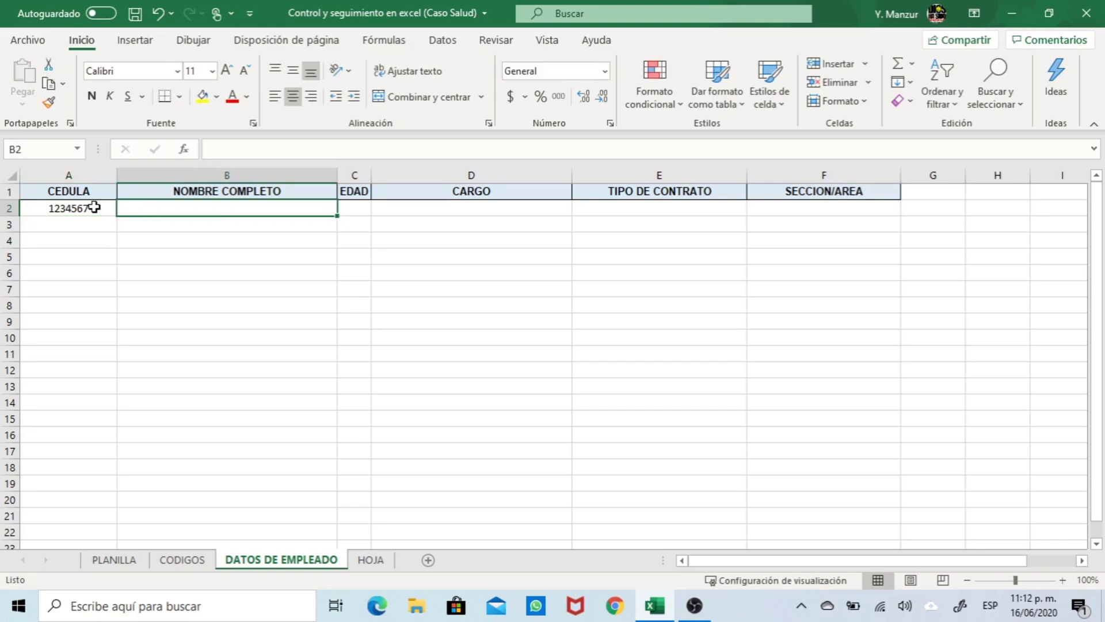
text(RAFAEL)
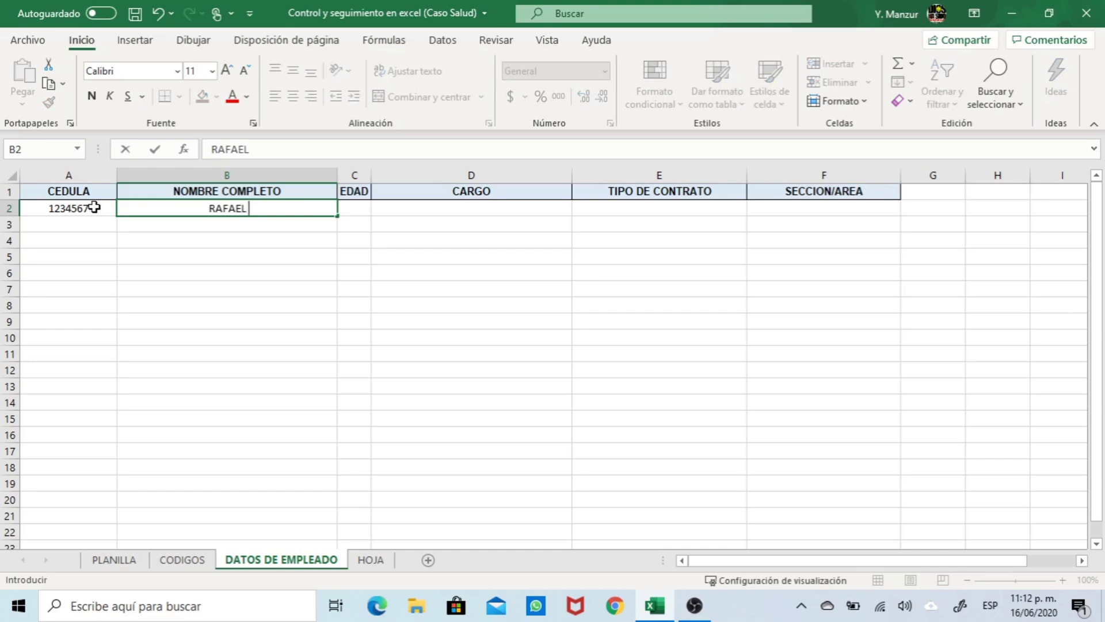
text( PEREZ)
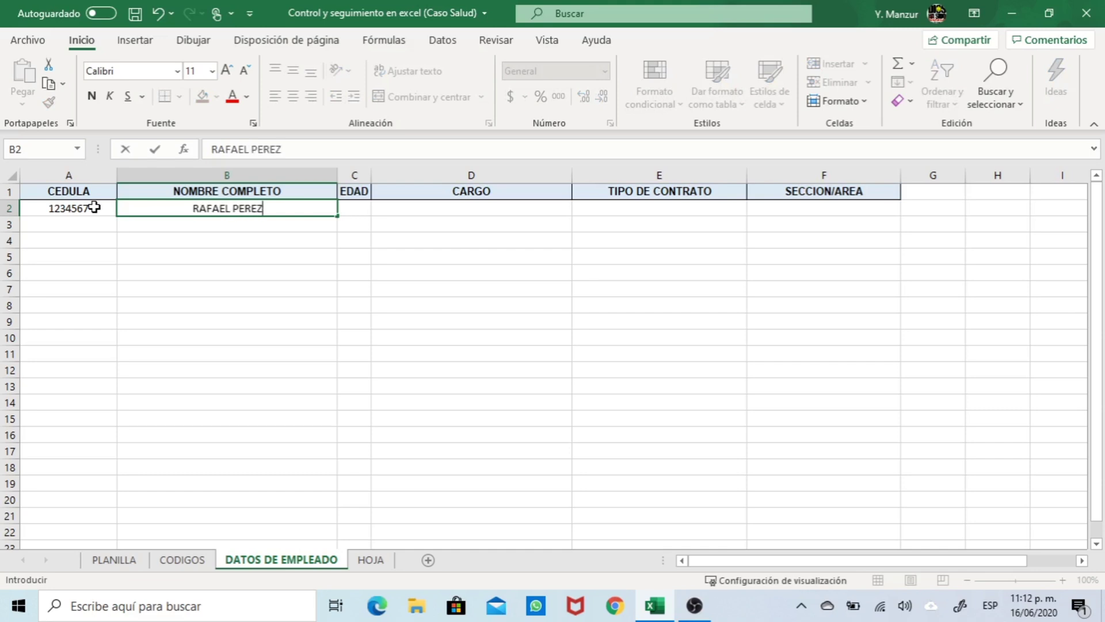
key(Tab)
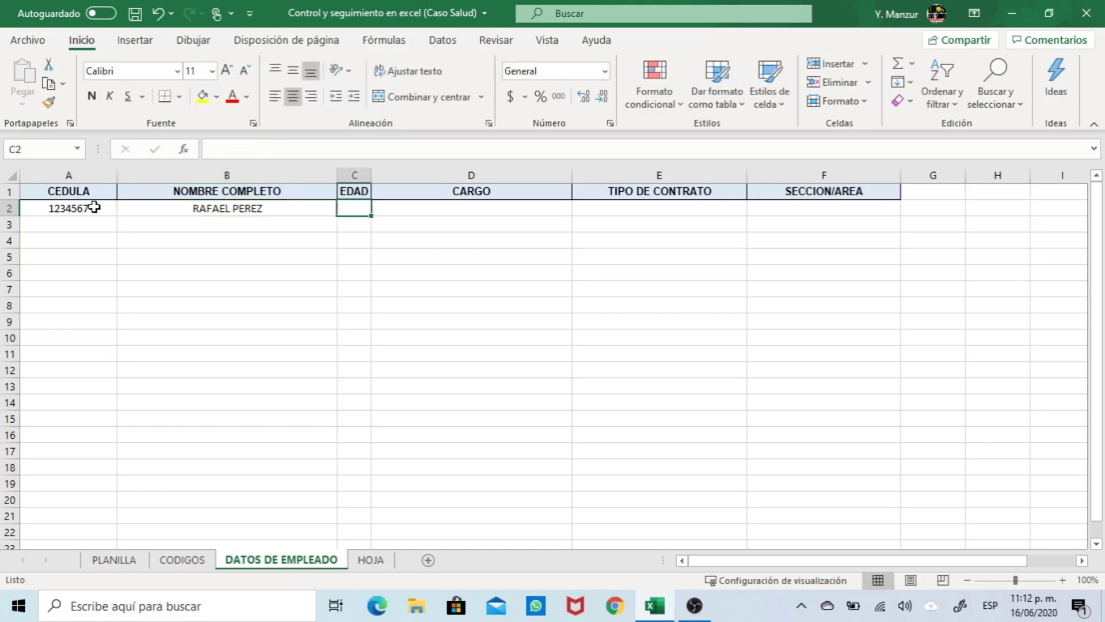
text(25)
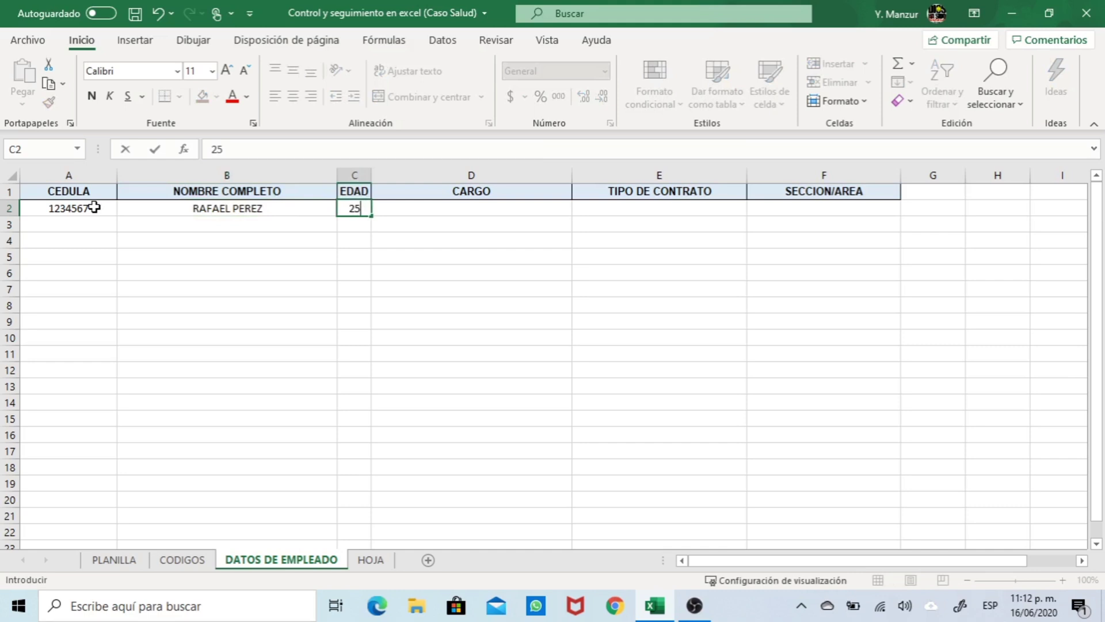
key(Tab)
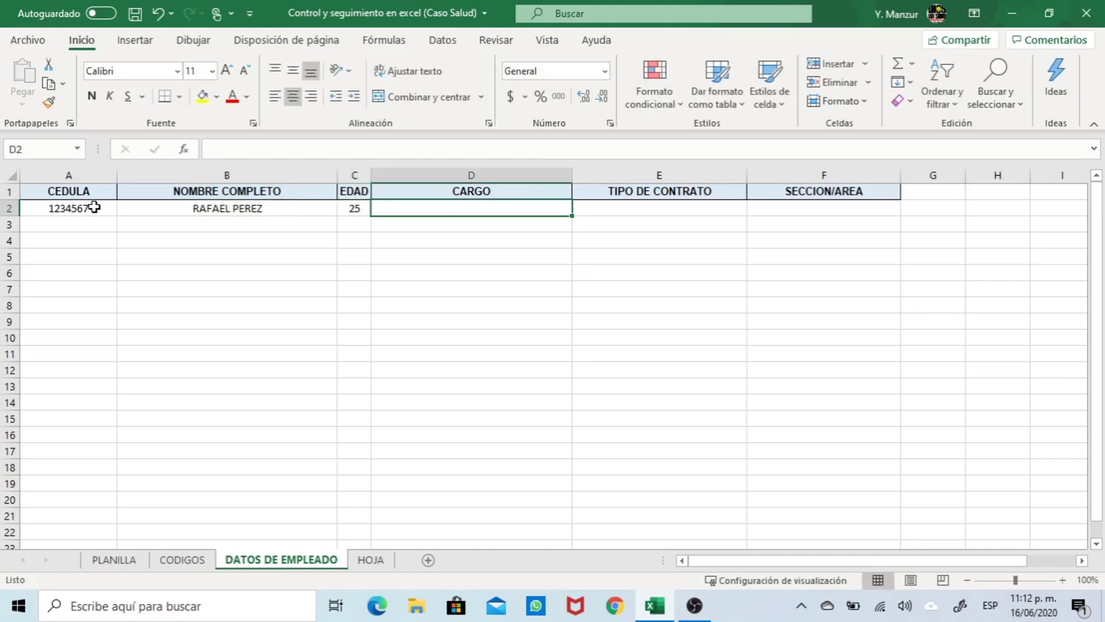
Fill in row 2 with CARGO MEDICO, TIPO DE CONTRATO FIJO and SECCION/AREA CARTAGENA
text(E)
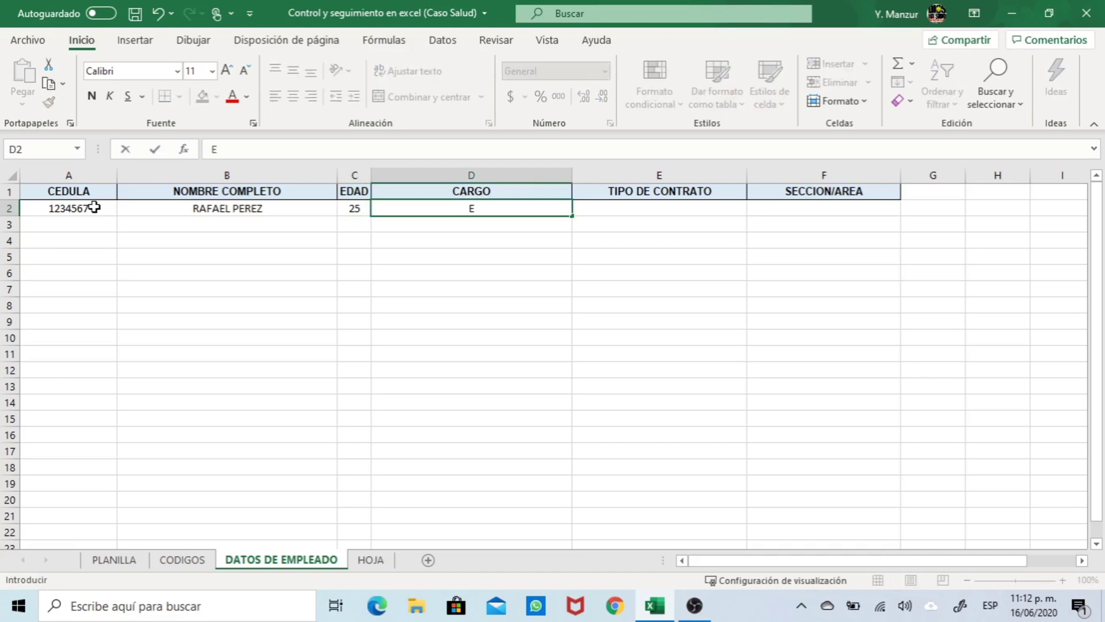
key(BackSpace)
text(MEDICO)
key(Tab)
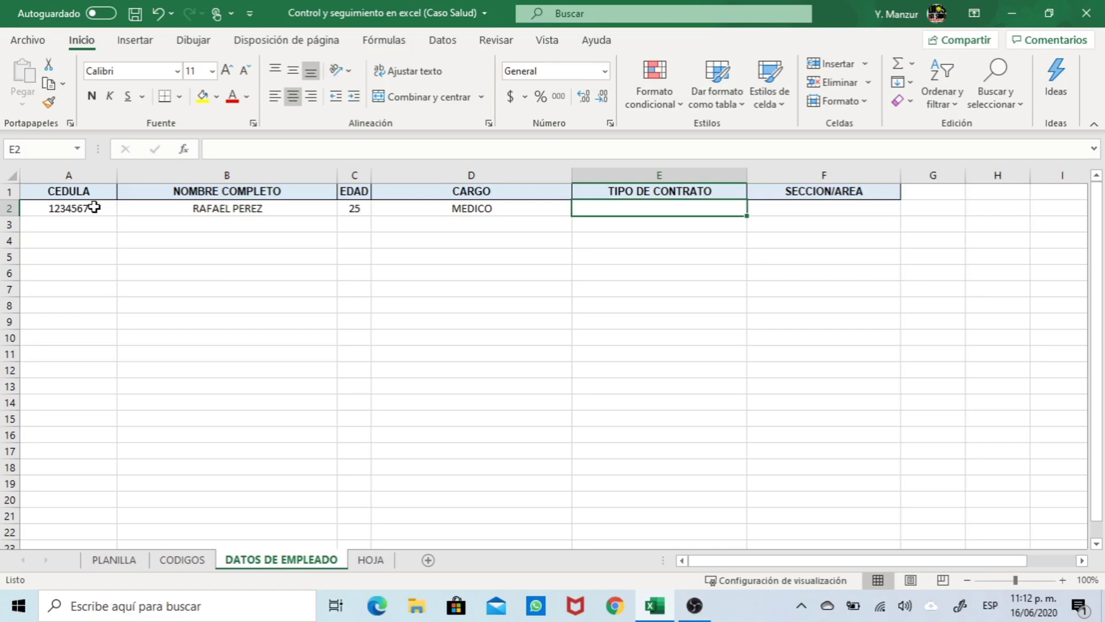
text(FIJO)
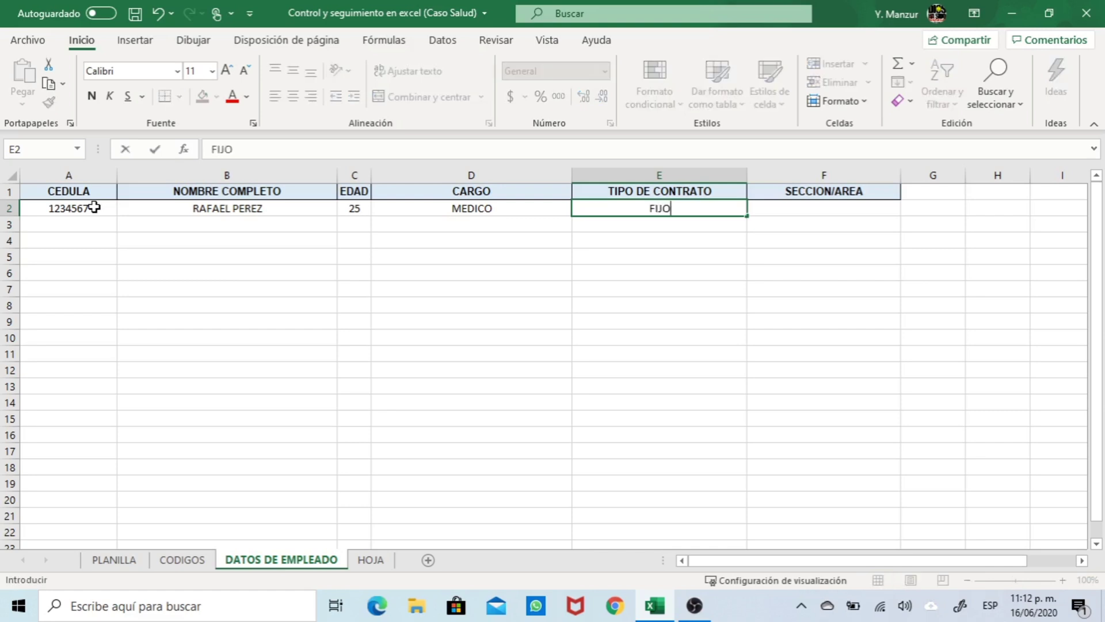
key(Tab)
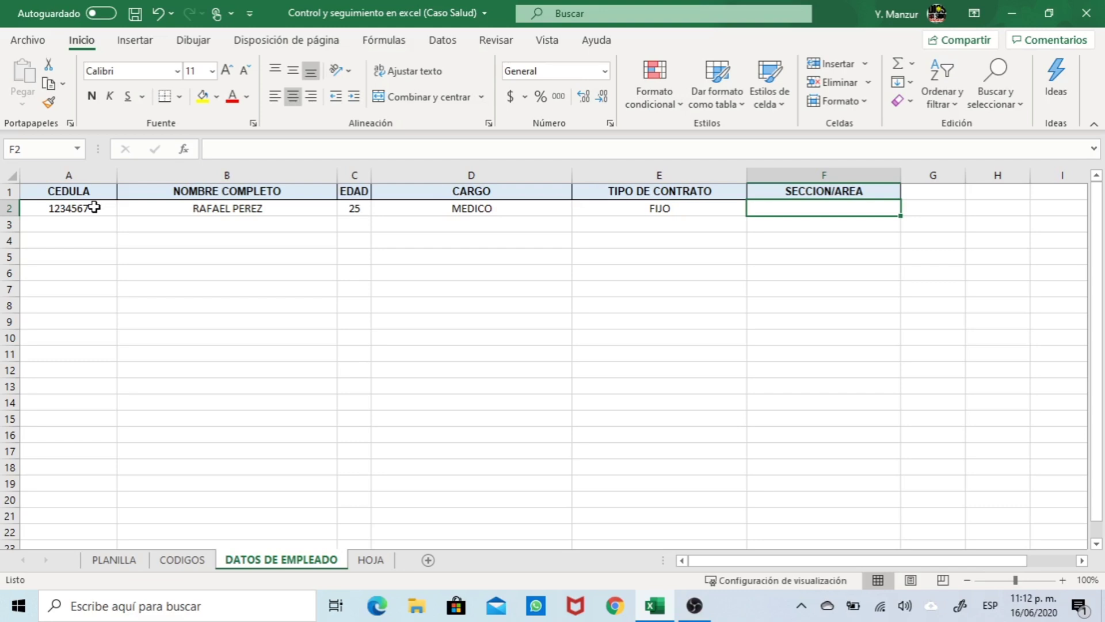
text(CART)
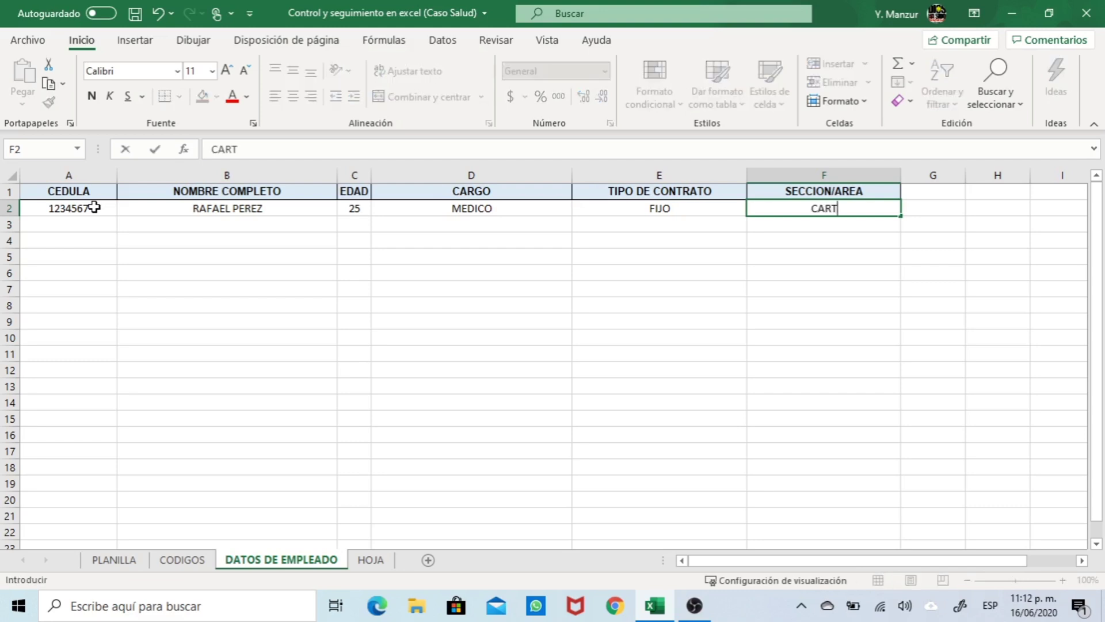
text(AGENA)
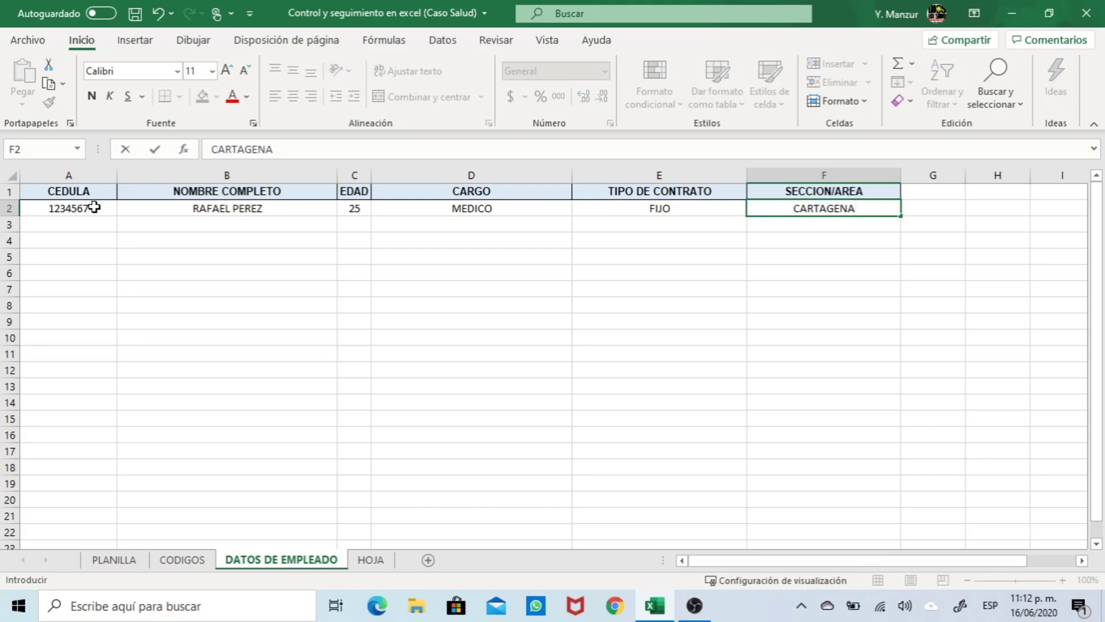
key(Return)
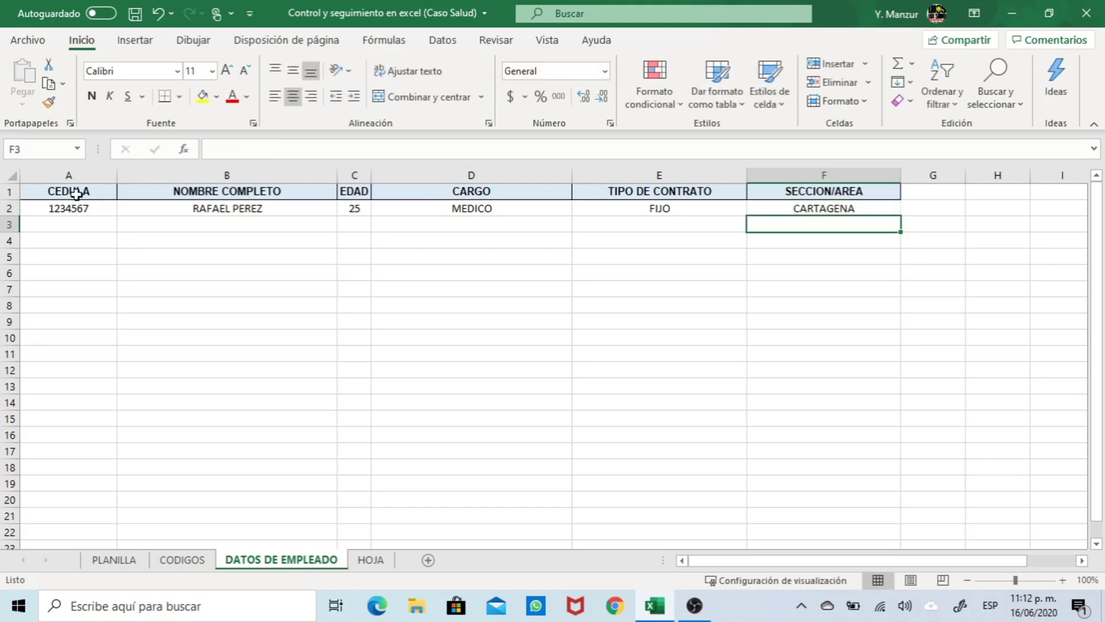
Convert the range A1:F2 into a table with headers
drag(79, 190, 797, 209)
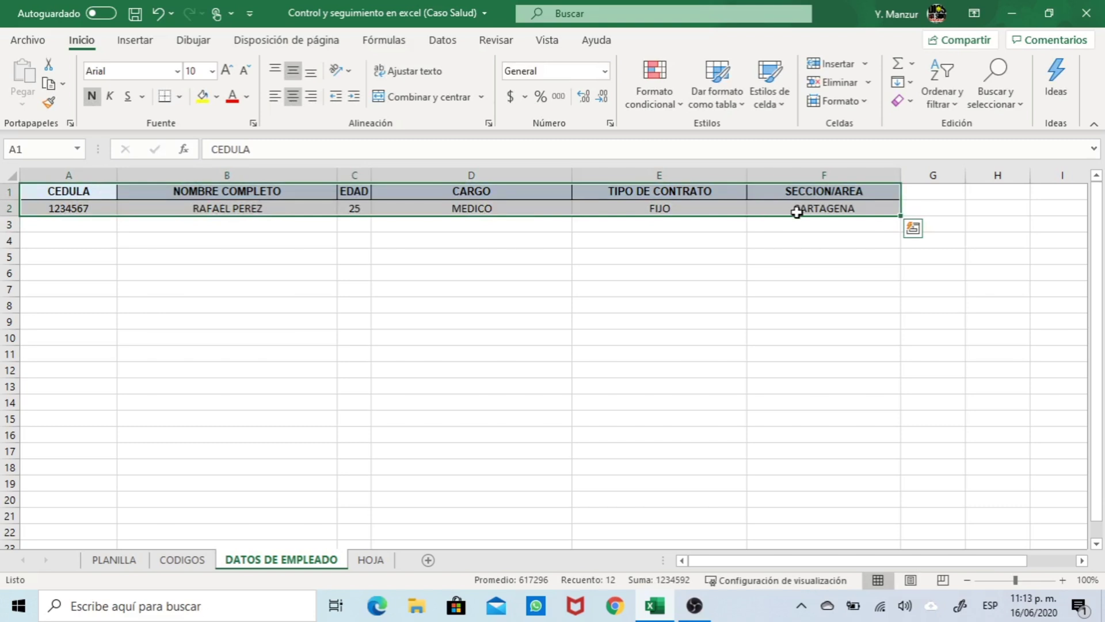
click(145, 48)
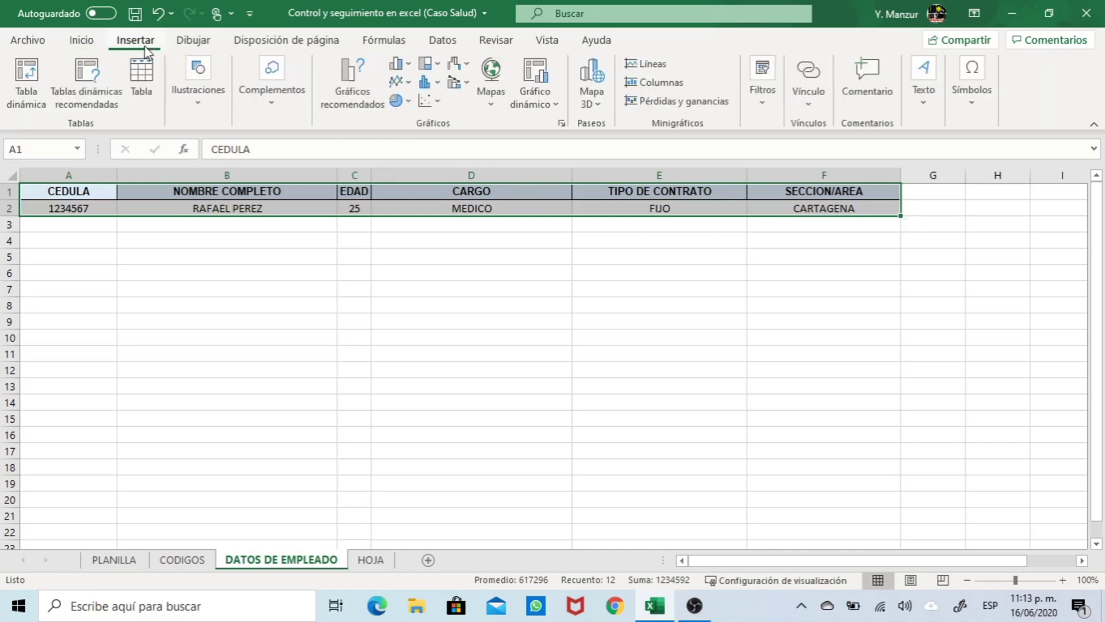
click(137, 75)
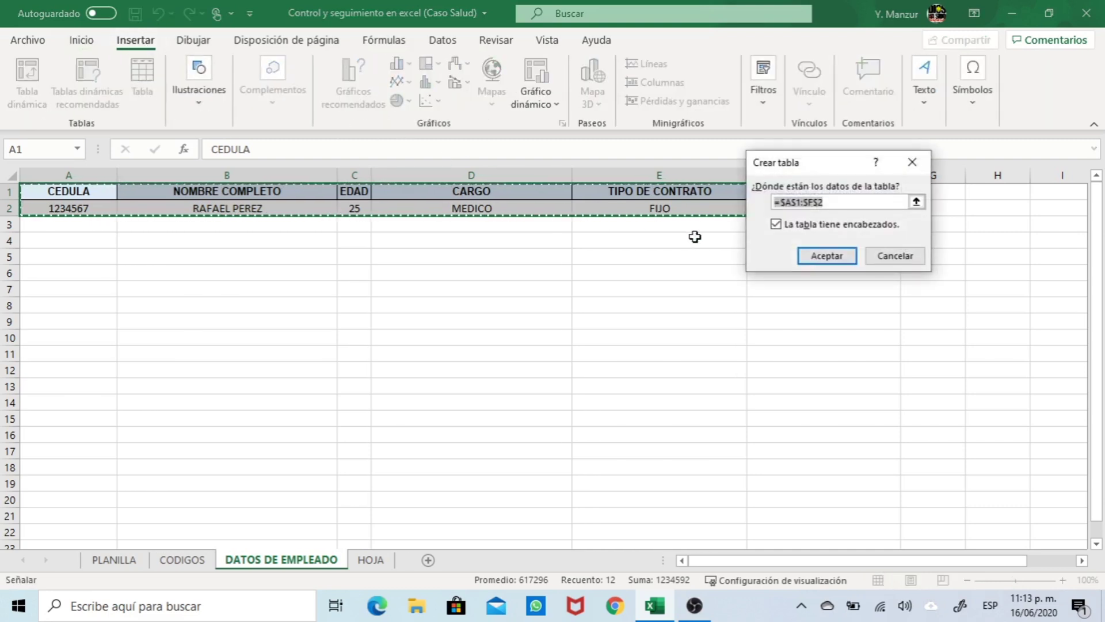
click(824, 258)
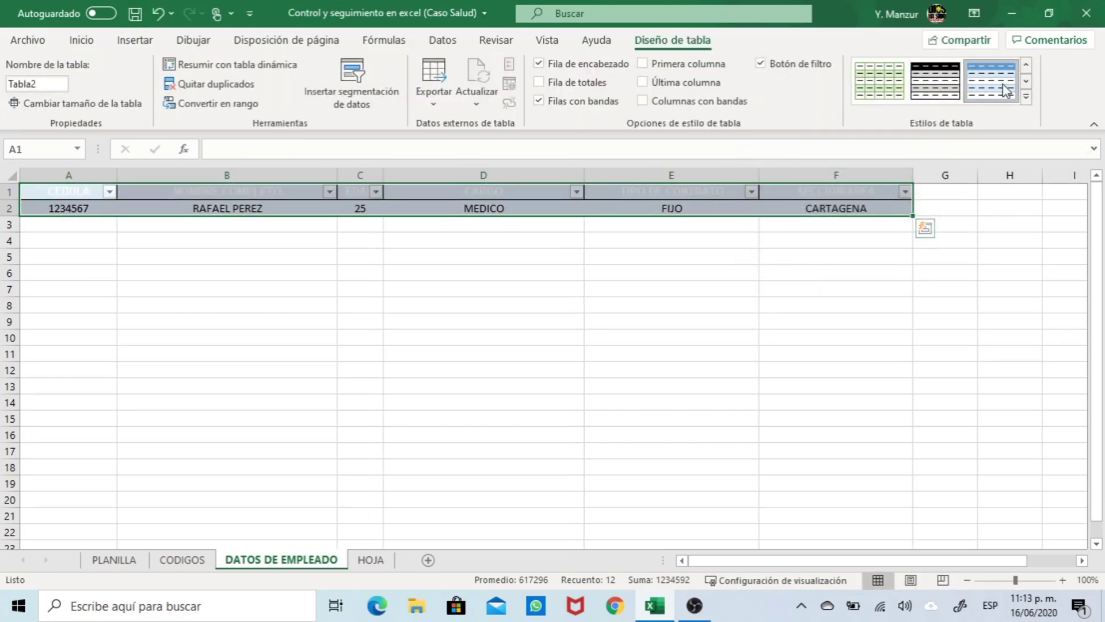
Set the font color of the table cells A1:F2 to automatic and remove their manual fill
click(82, 41)
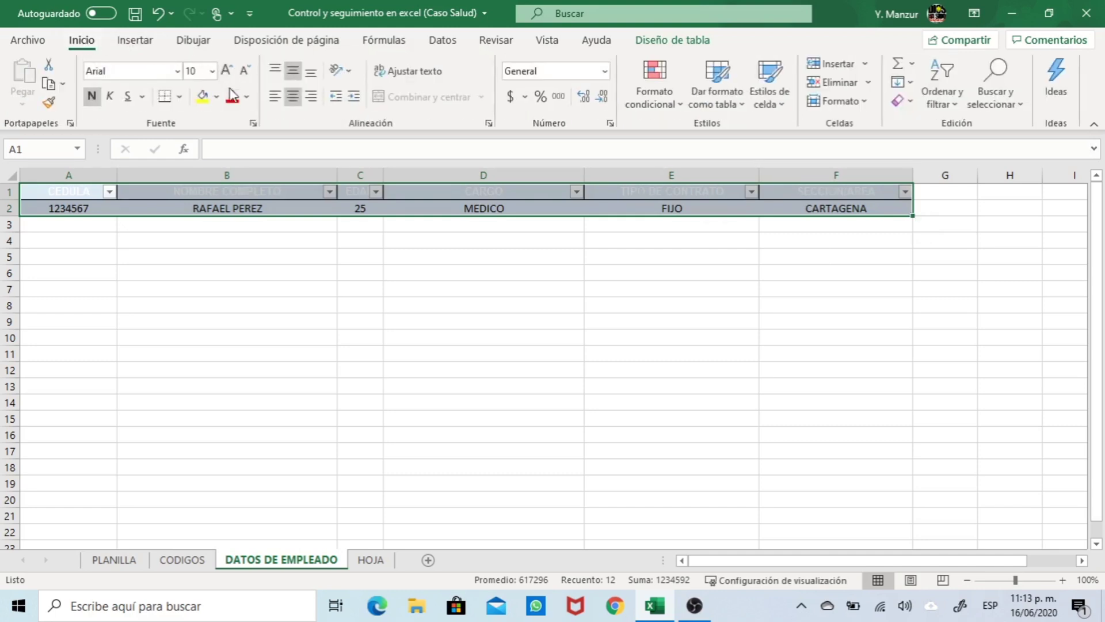
click(247, 99)
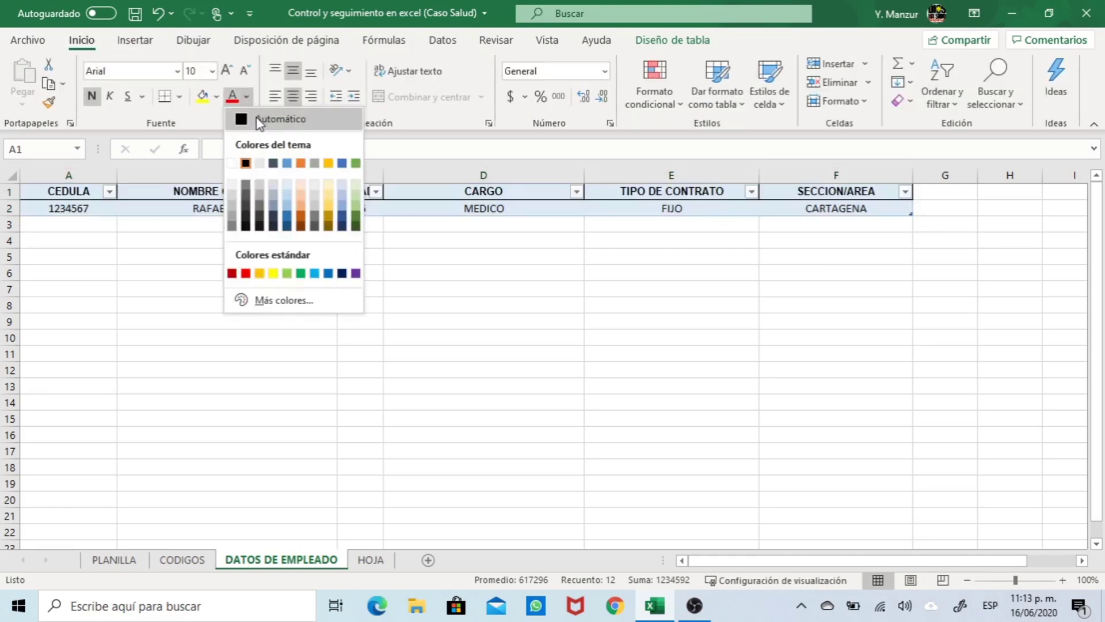
click(256, 118)
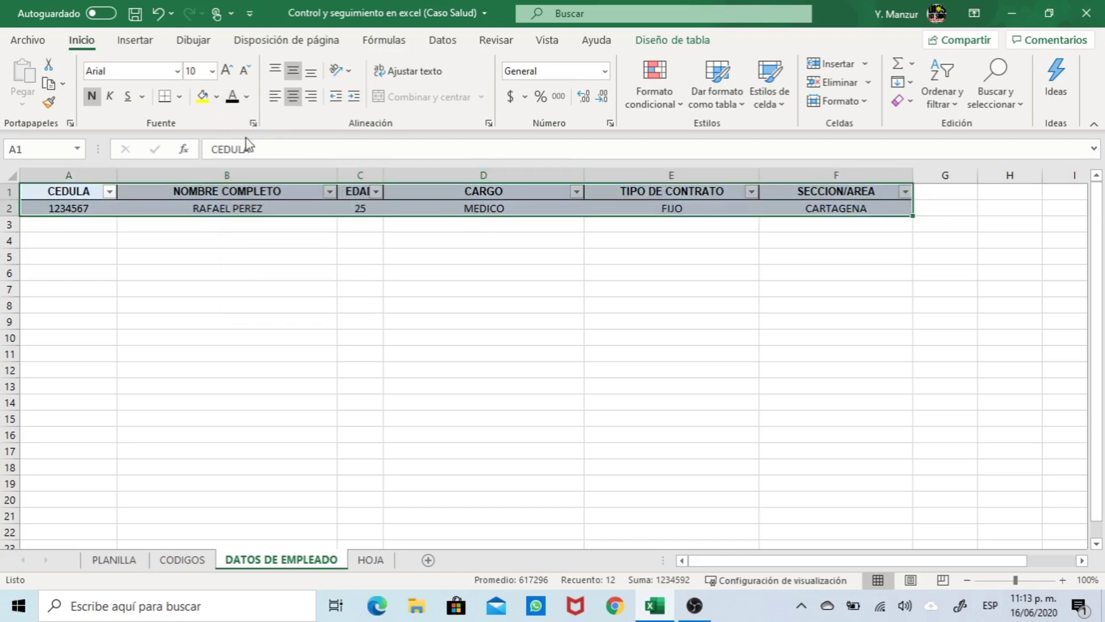
click(218, 102)
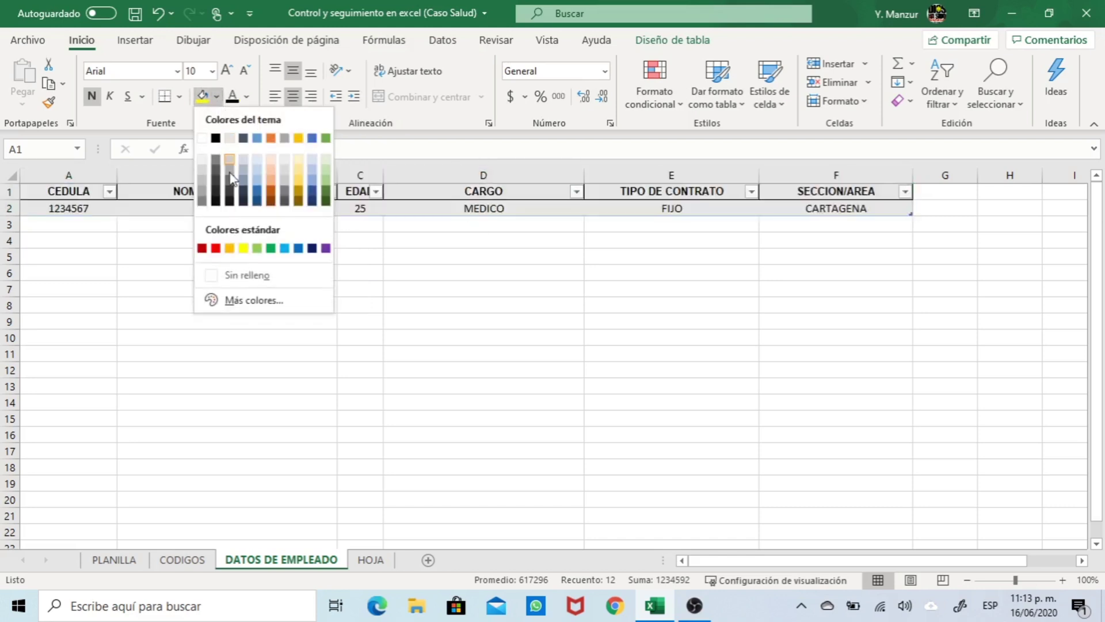
click(230, 276)
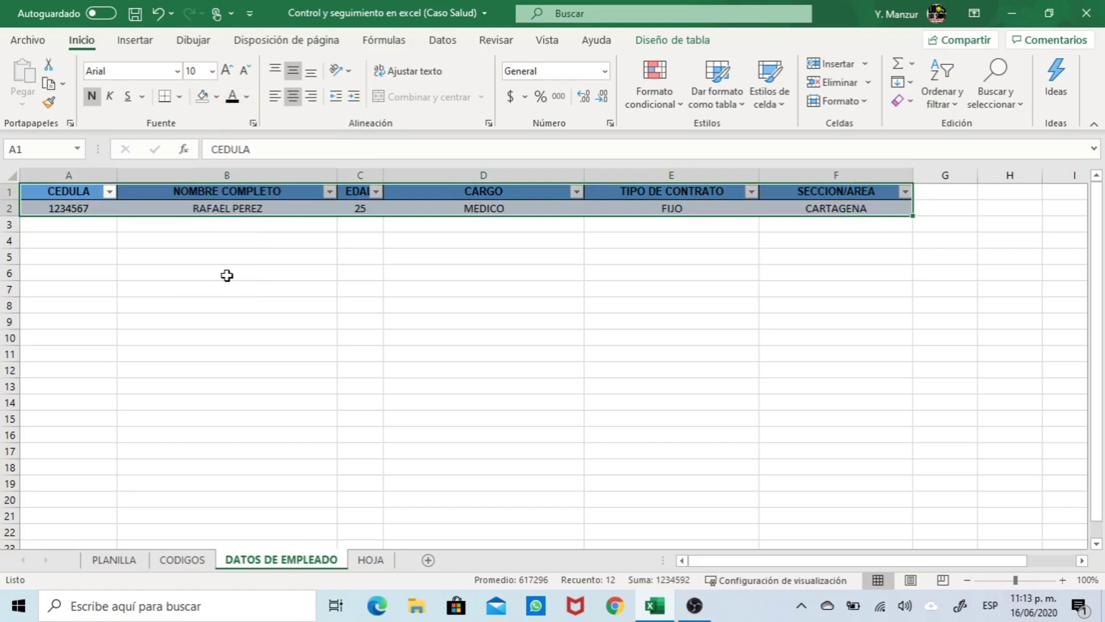
click(458, 226)
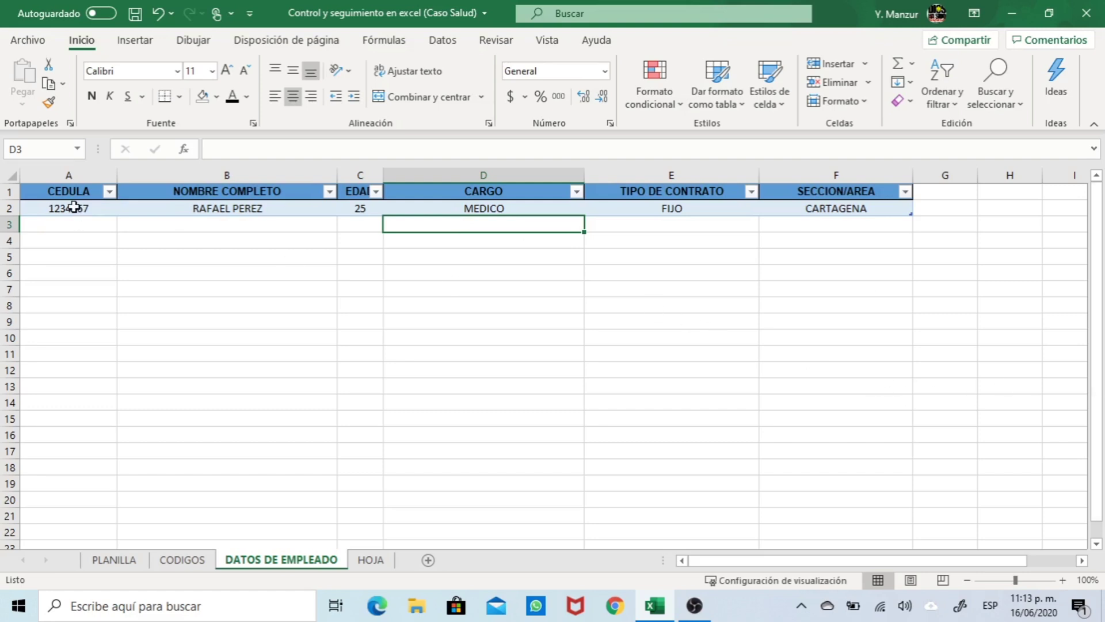
drag(73, 204, 148, 214)
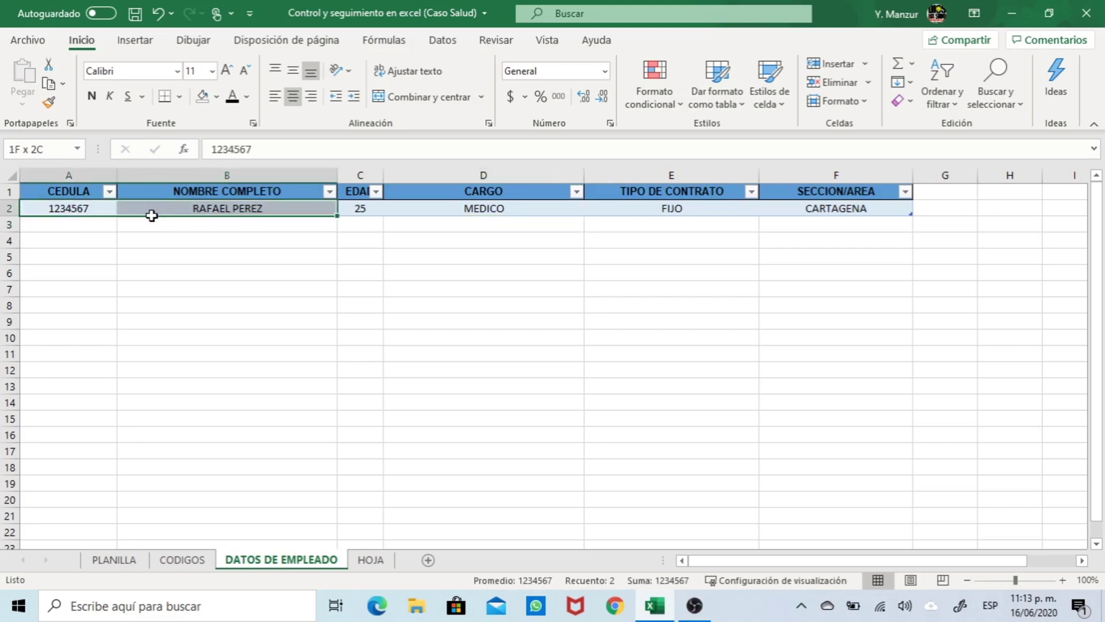
click(87, 209)
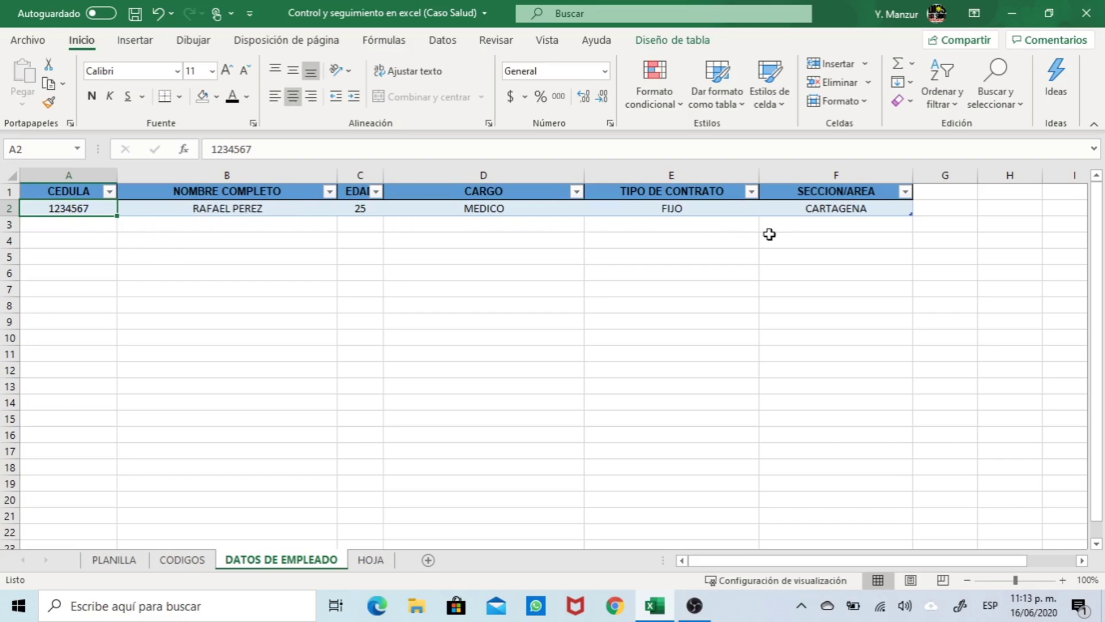
click(86, 239)
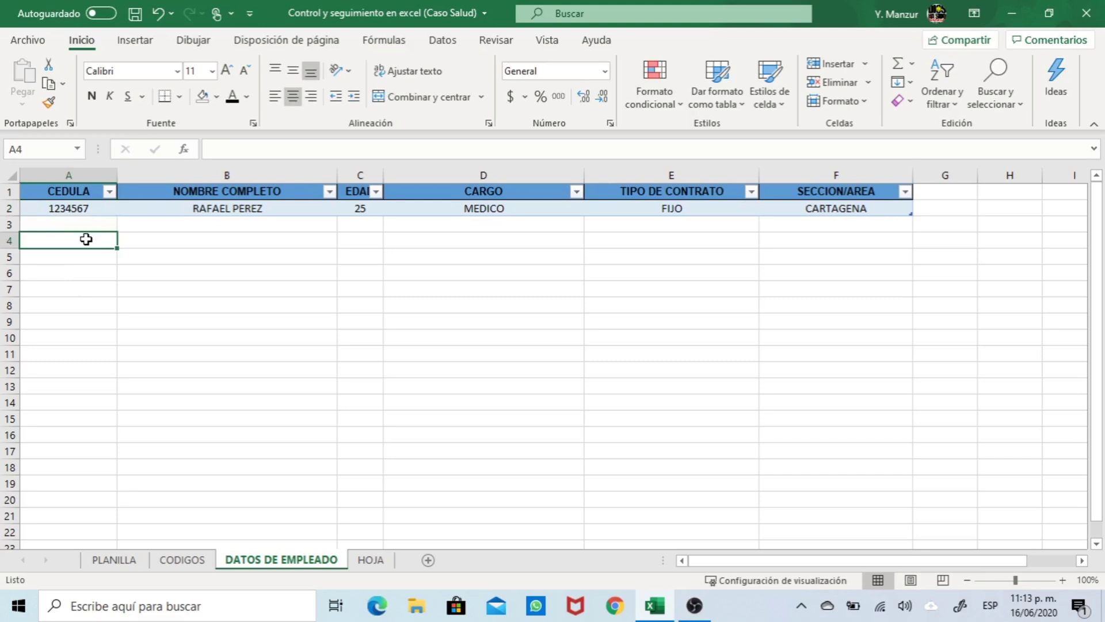
text(123)
key(Return)
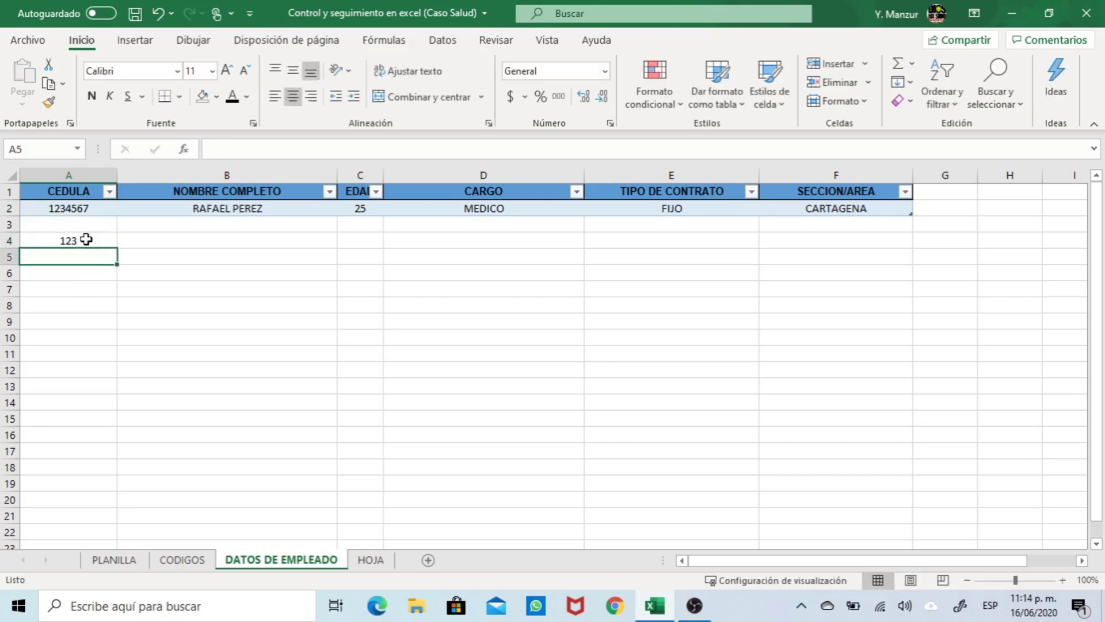
click(86, 239)
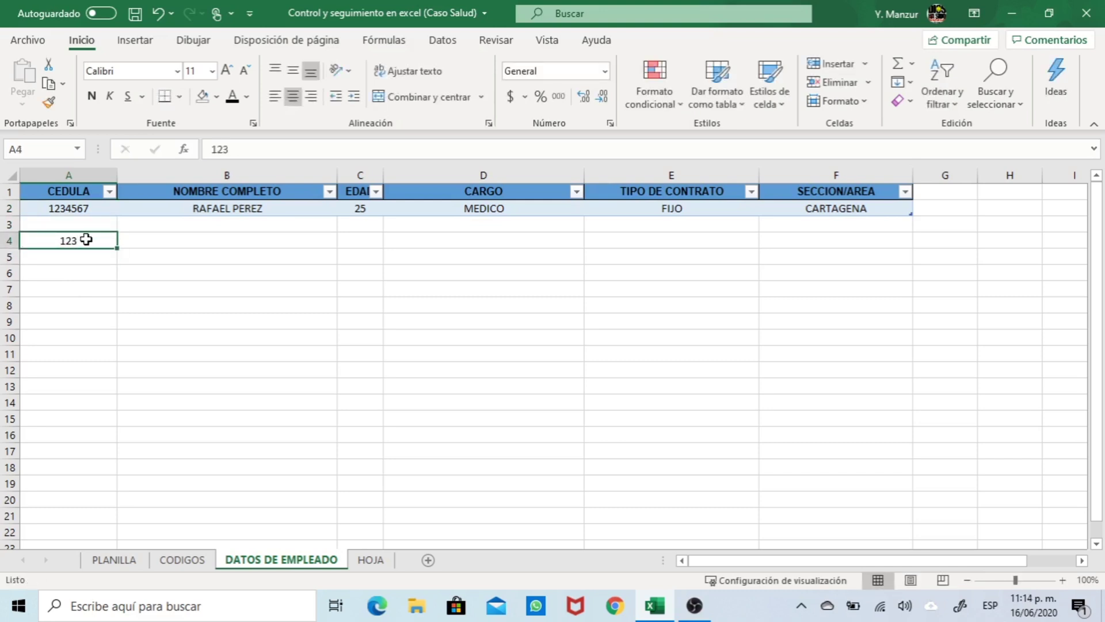
key(Delete)
Enter a second employee's ID number in A3 and extend the table down to row 7
click(83, 226)
text(987654)
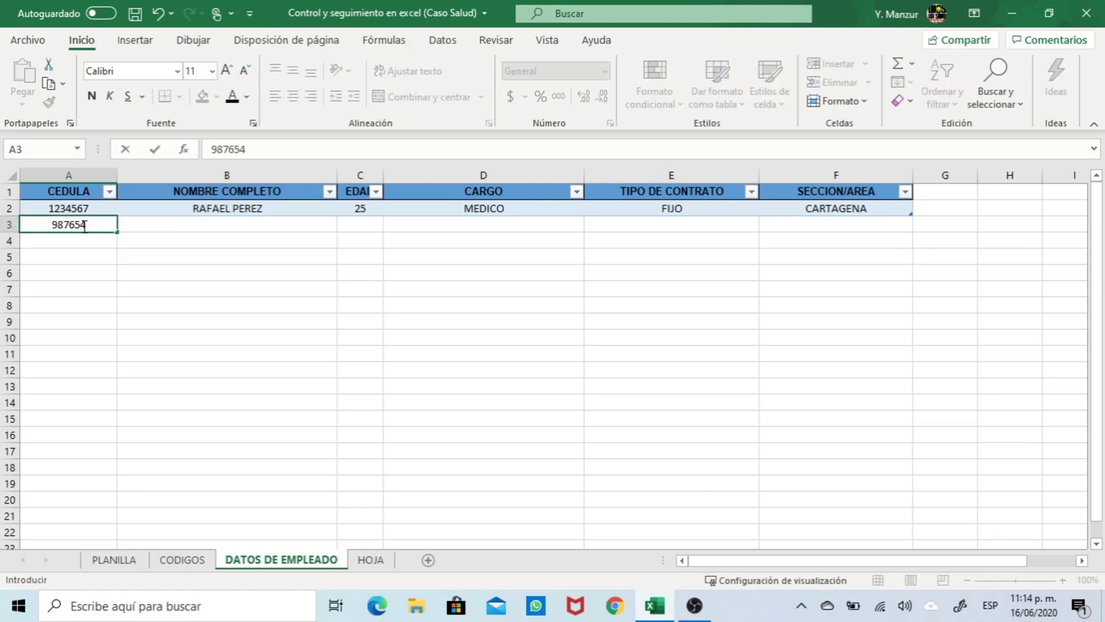
key(Return)
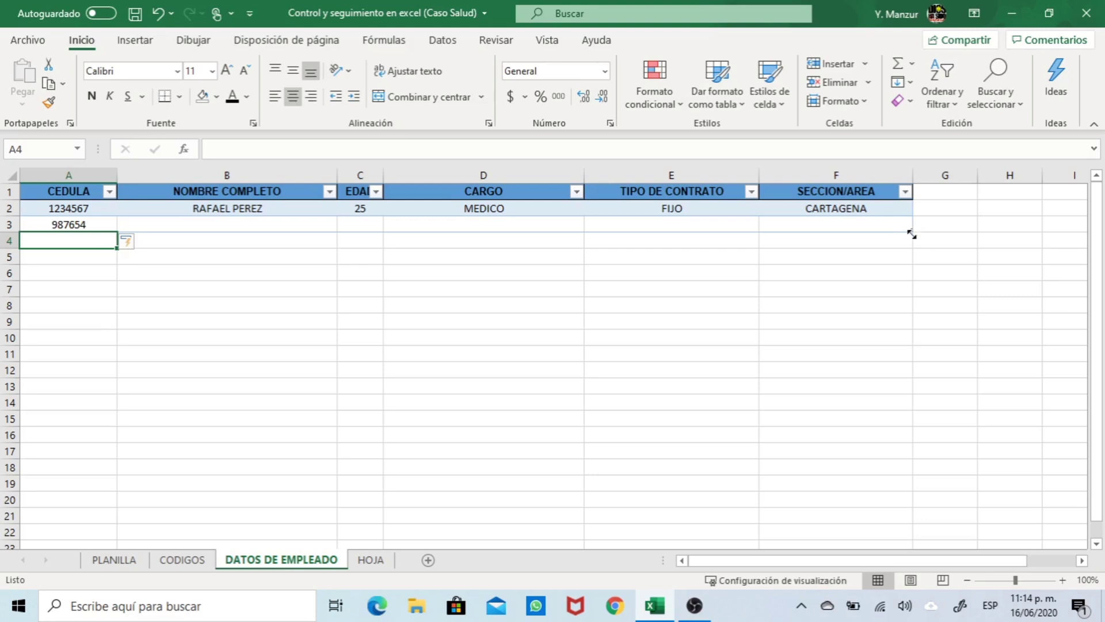
drag(912, 230, 904, 308)
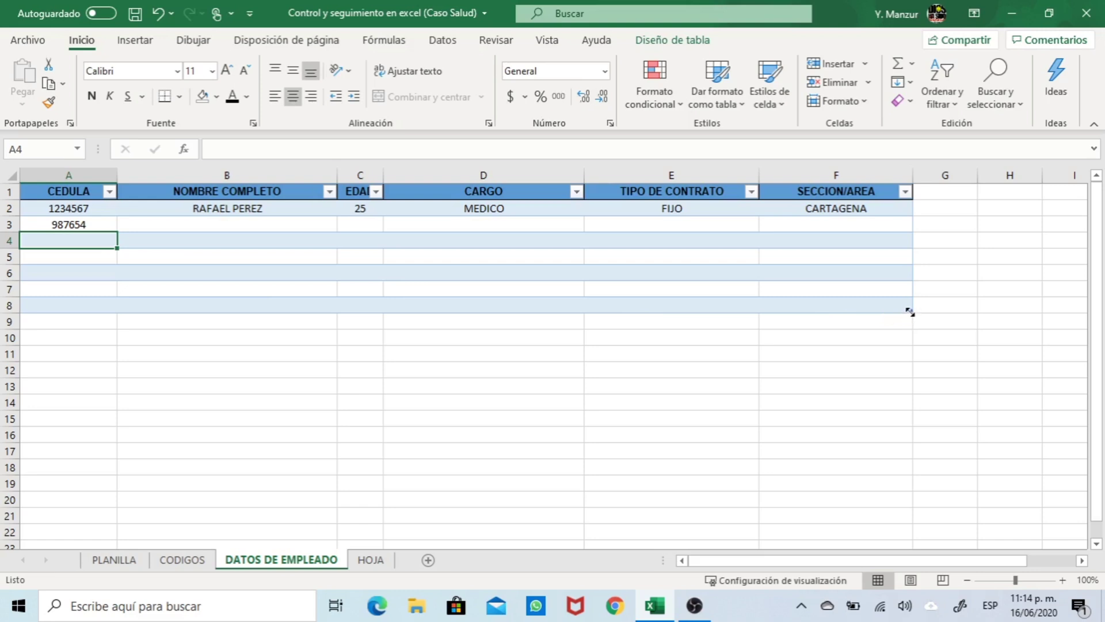
drag(909, 308, 909, 300)
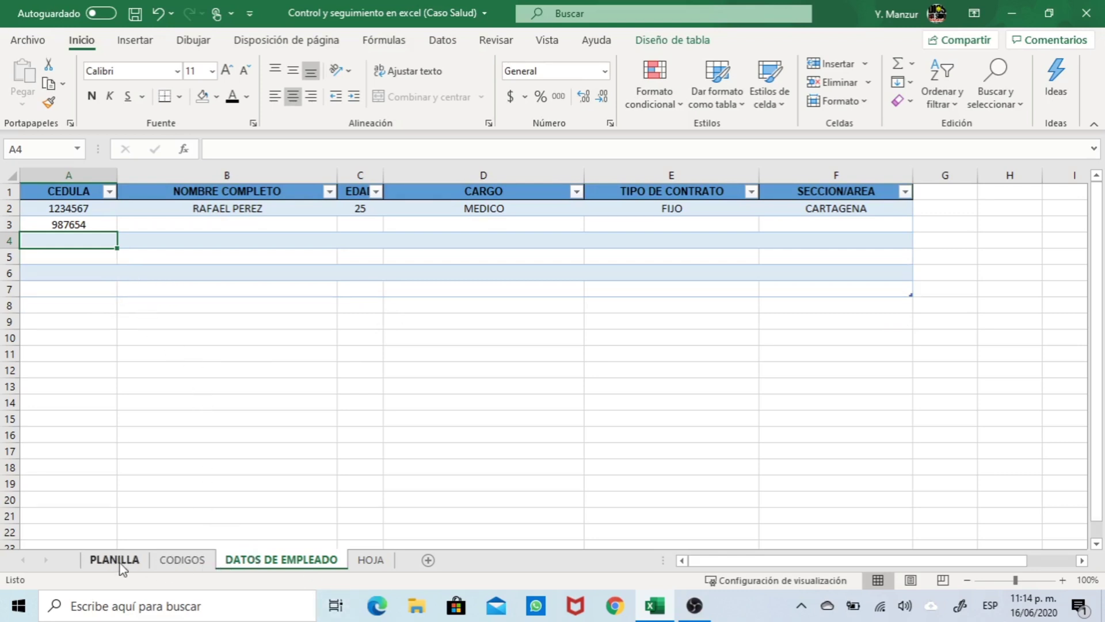
Enter the second employee's name in B3 of the DATOS DE EMPLEADO sheet and the age 30 in C3
click(182, 562)
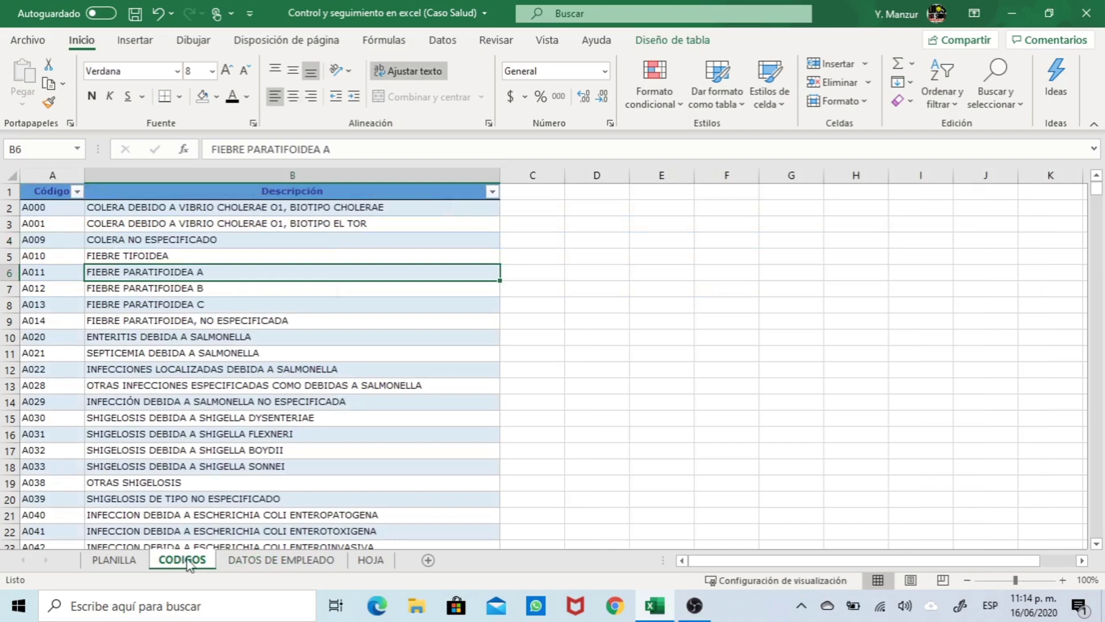
click(271, 564)
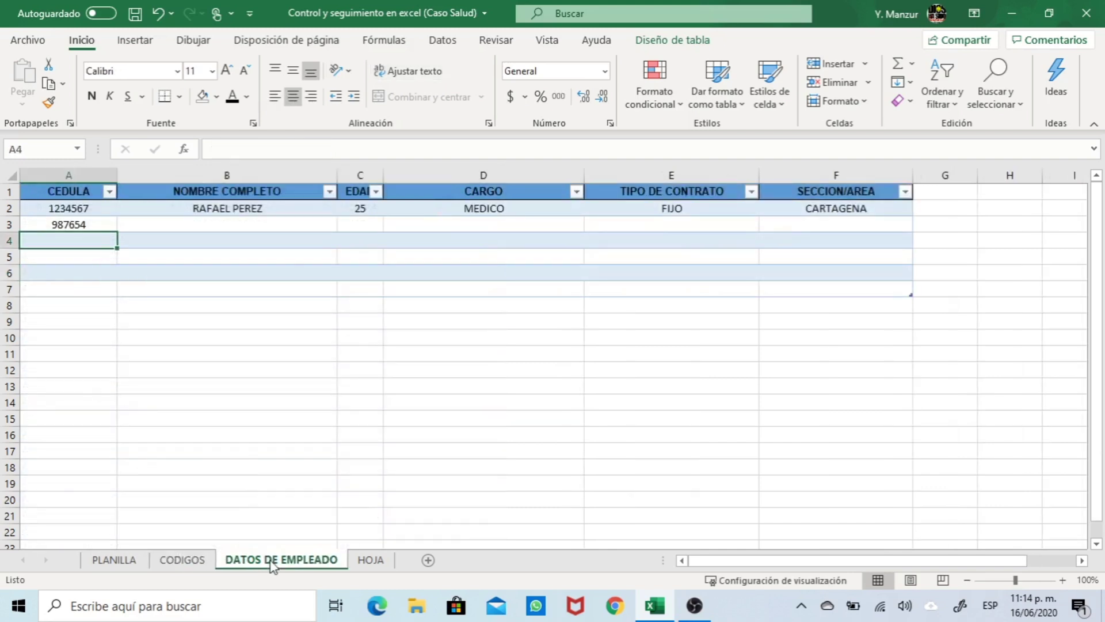
click(230, 221)
text(JO)
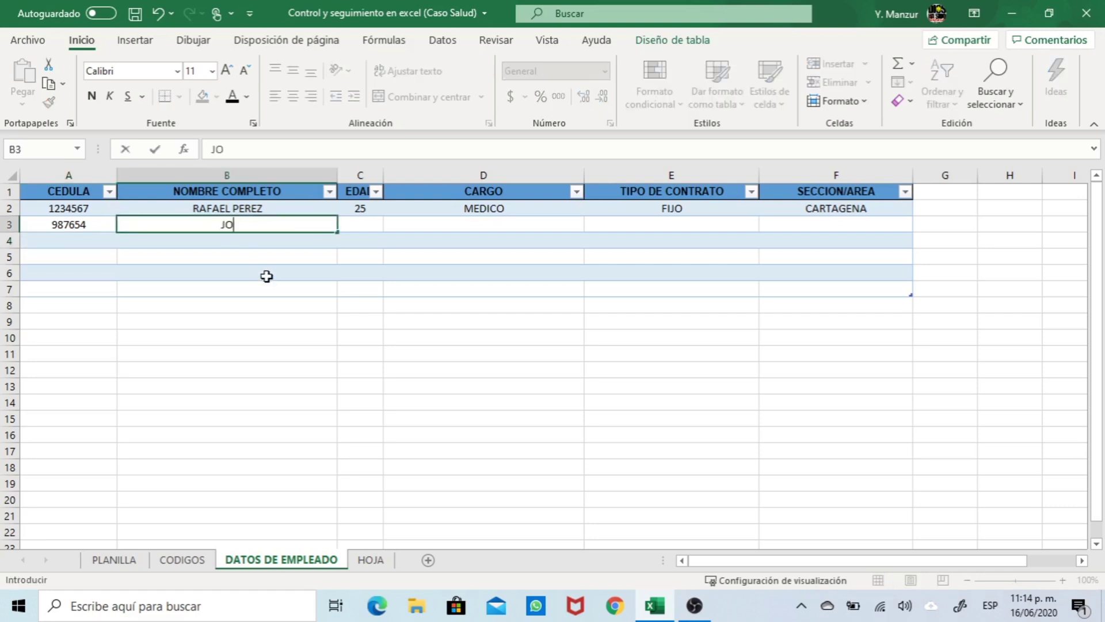
text(SE)
key(Tab)
text(30)
key(Tab)
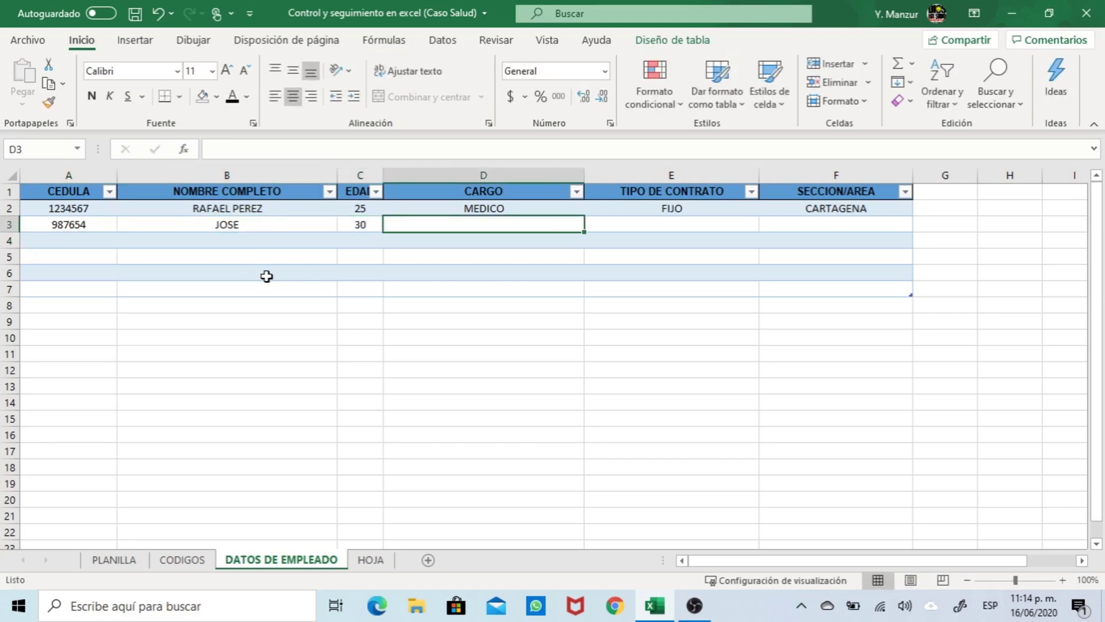
Complete row 3 with CARGO ENFERMERO, TIPO DE CONTRATO TEMPORAL and SECCION/AREA BARRANQUILLA
text(EN)
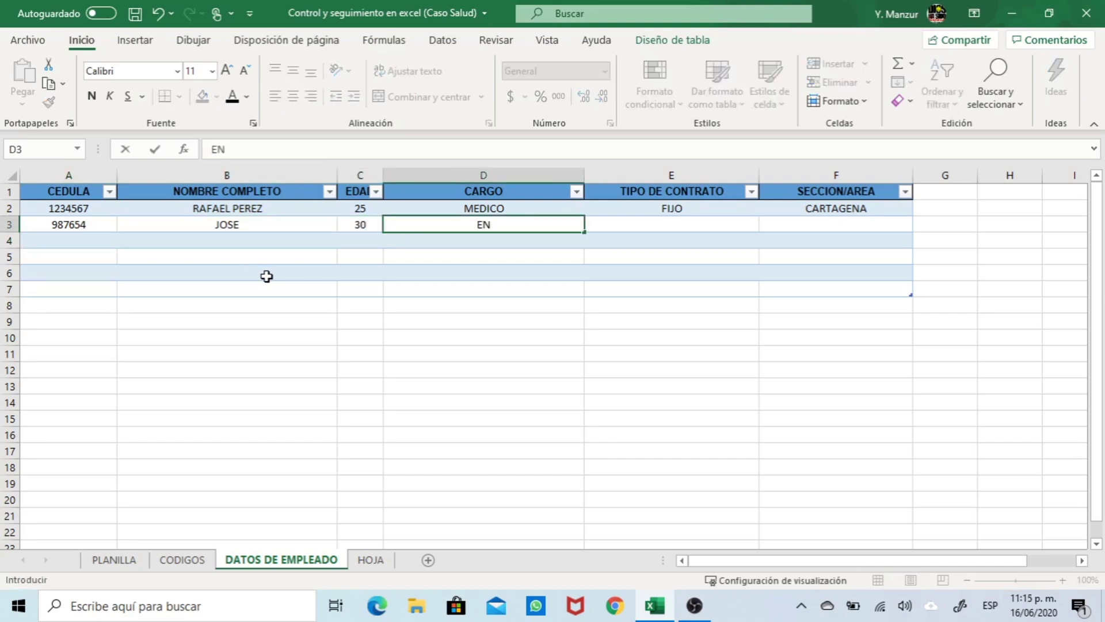
text(FERMERO)
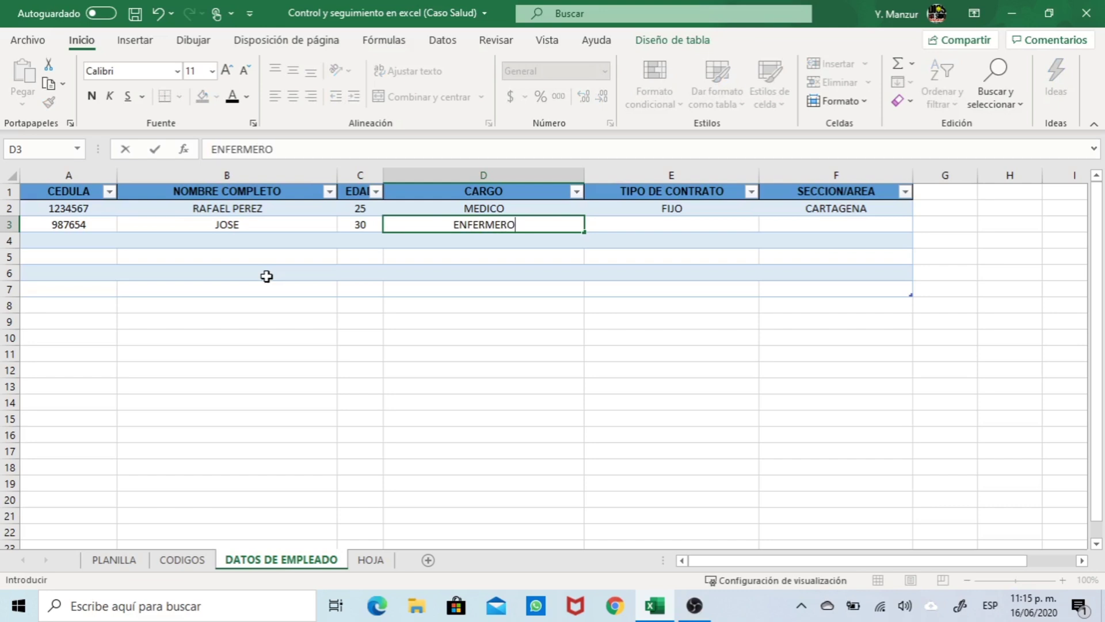
key(Tab)
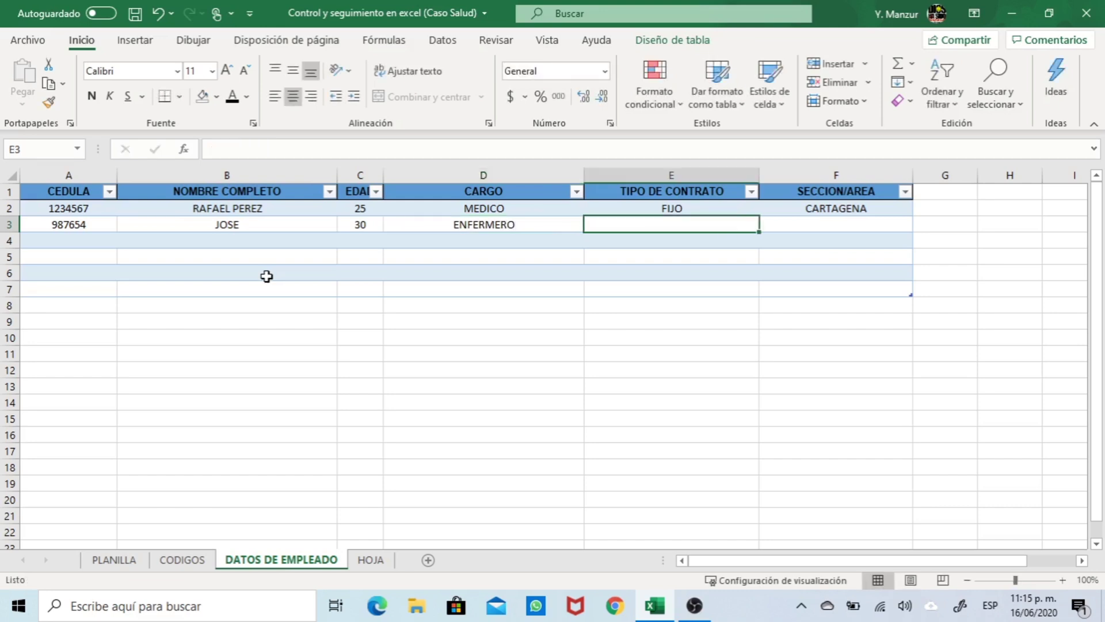
text(TEMPO)
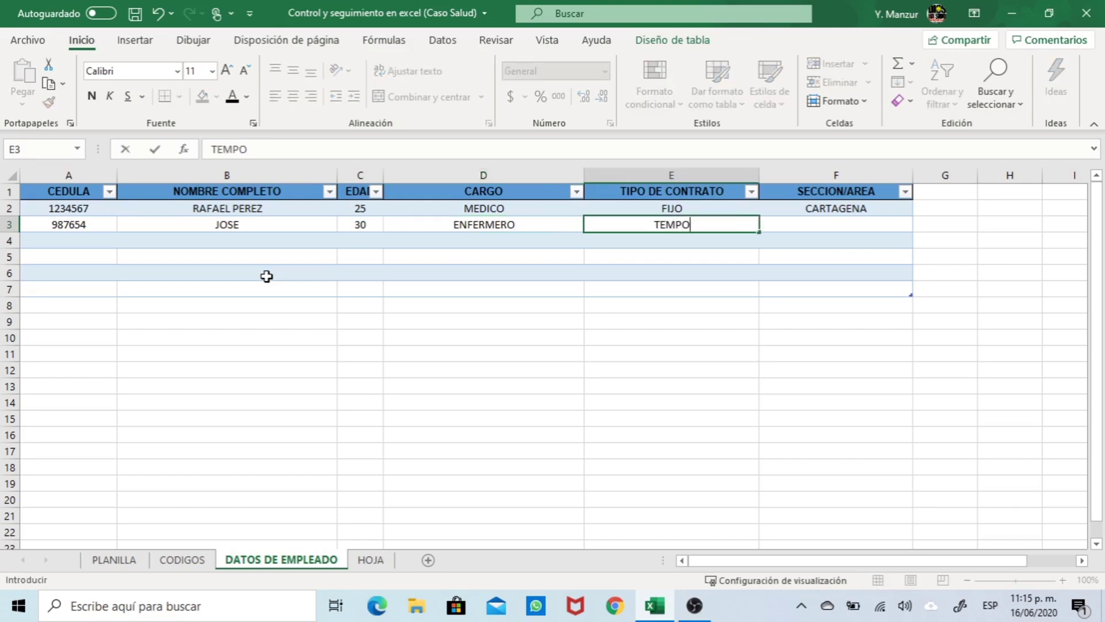
text(RAL)
key(Tab)
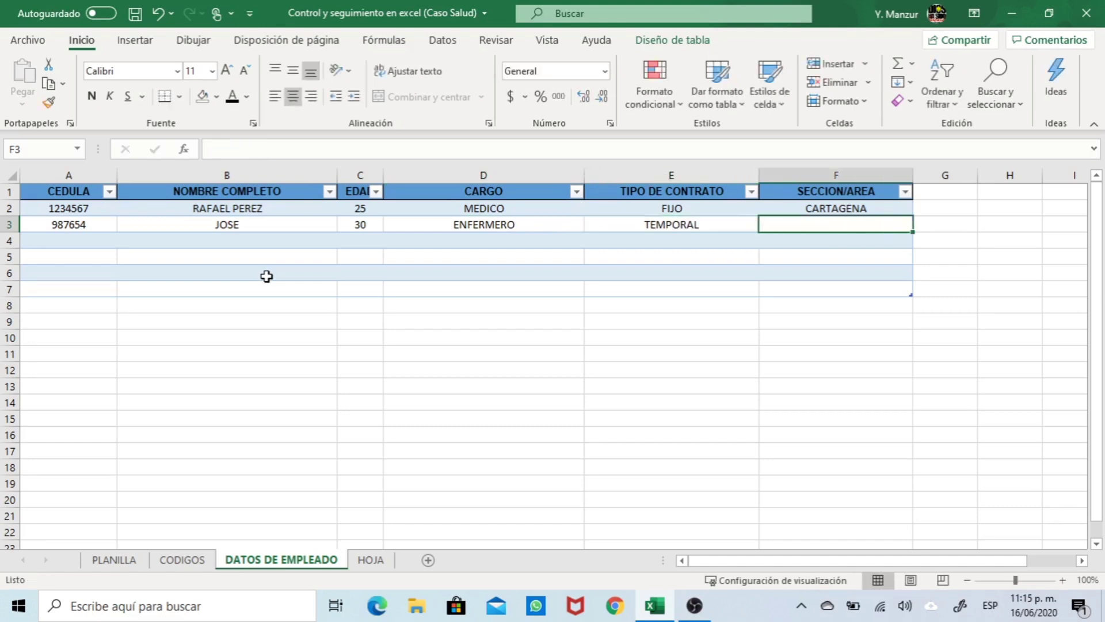
text(BARRANQUIL)
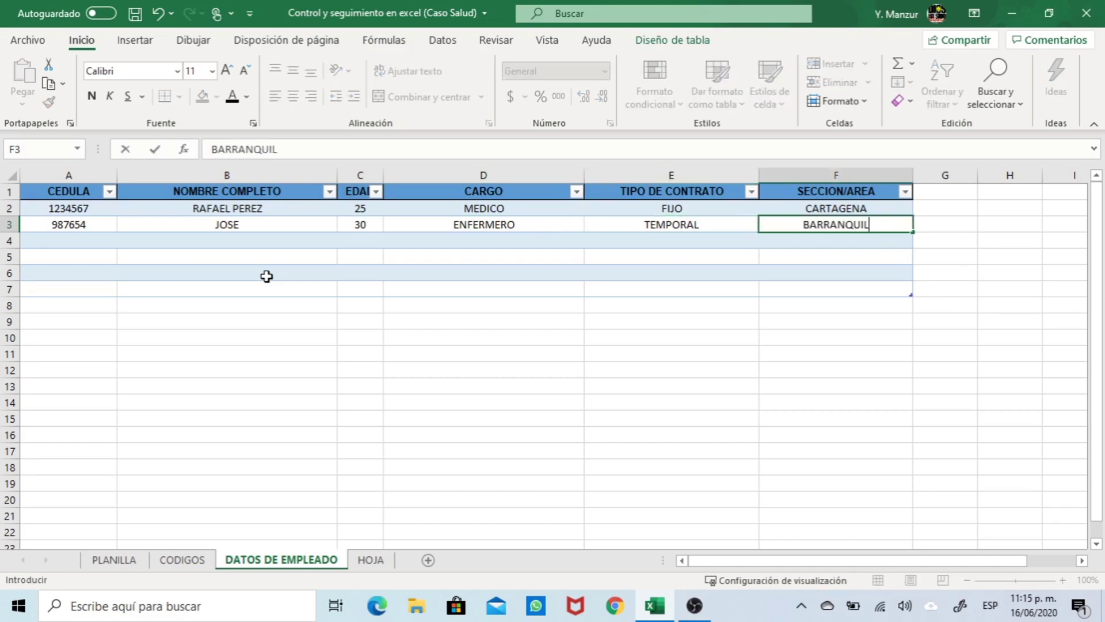
text(LA)
key(Tab)
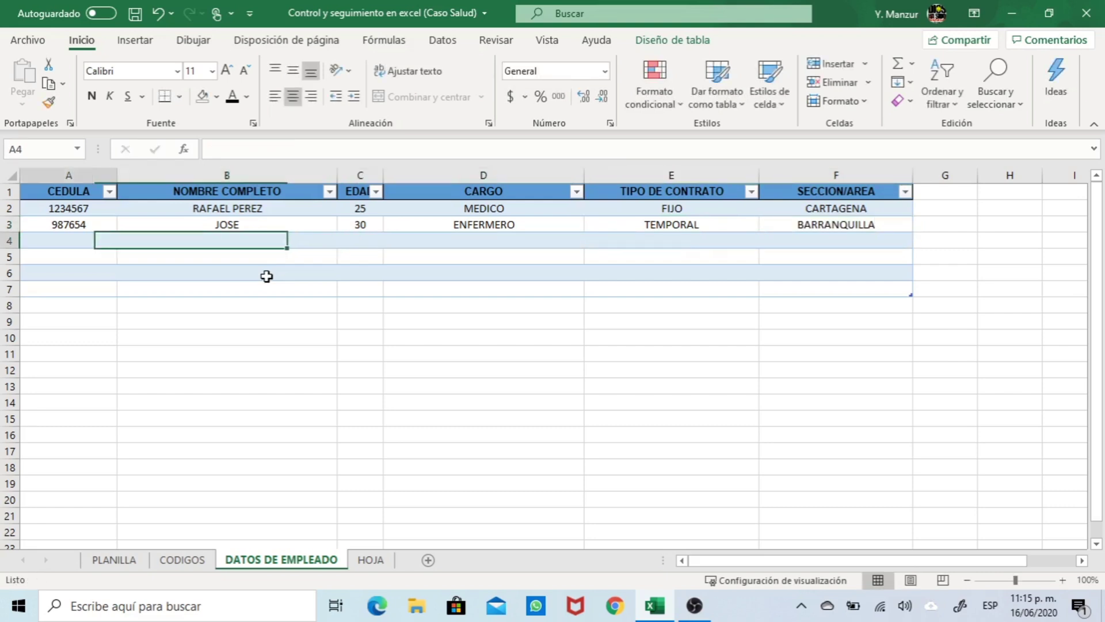
Start the third employee's record in row 4 with the ID number, the name and the age 40
text(34566)
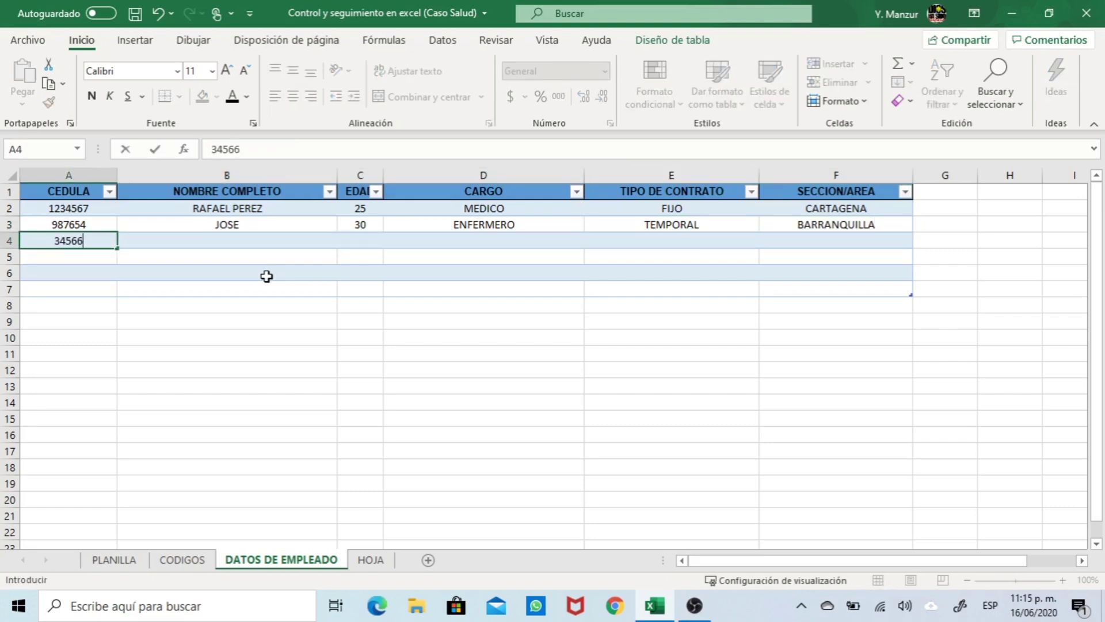
text(645)
key(Tab)
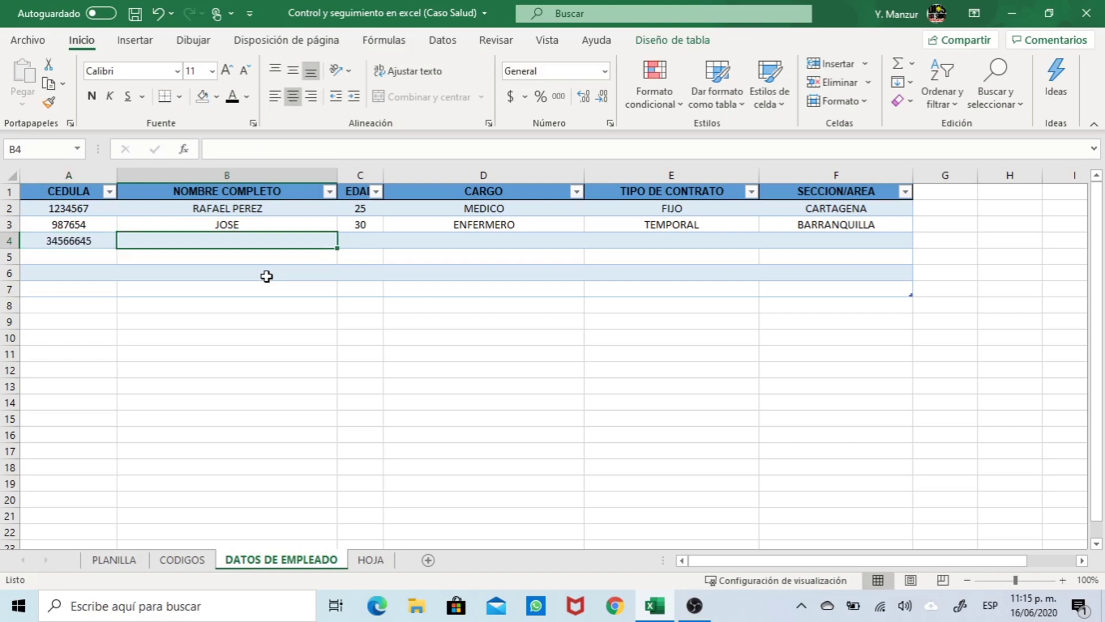
text(JUAN)
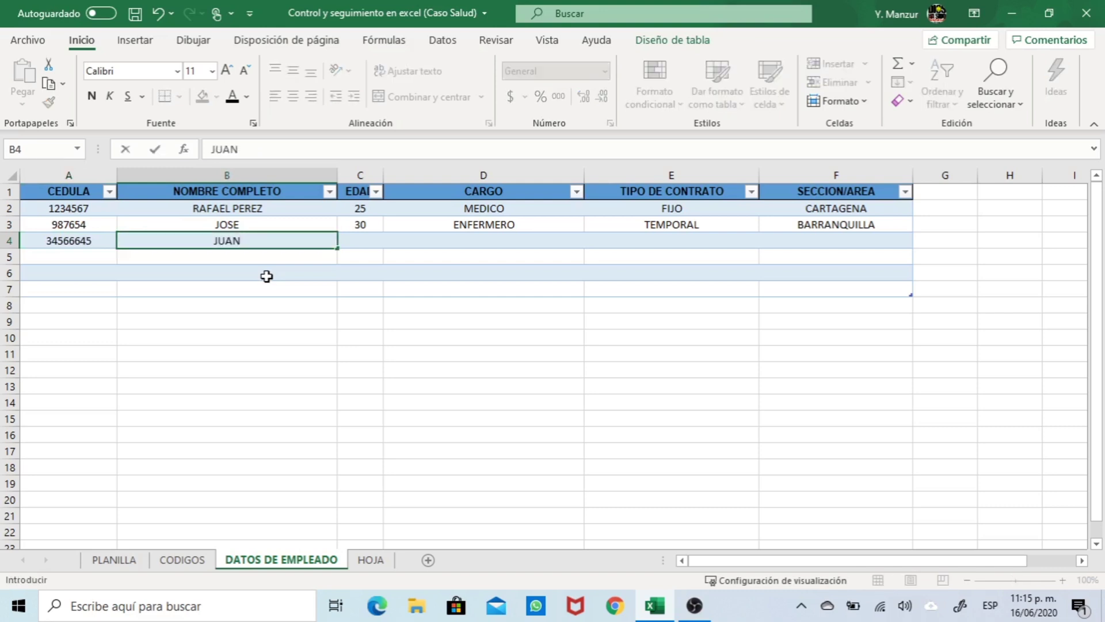
key(Tab)
text(40)
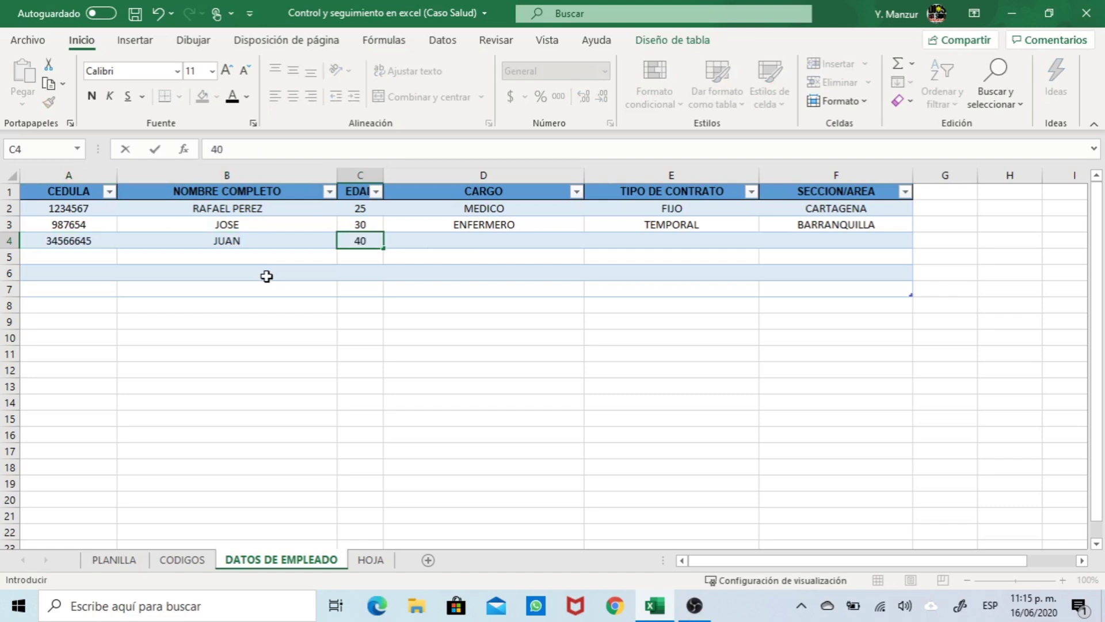
key(Tab)
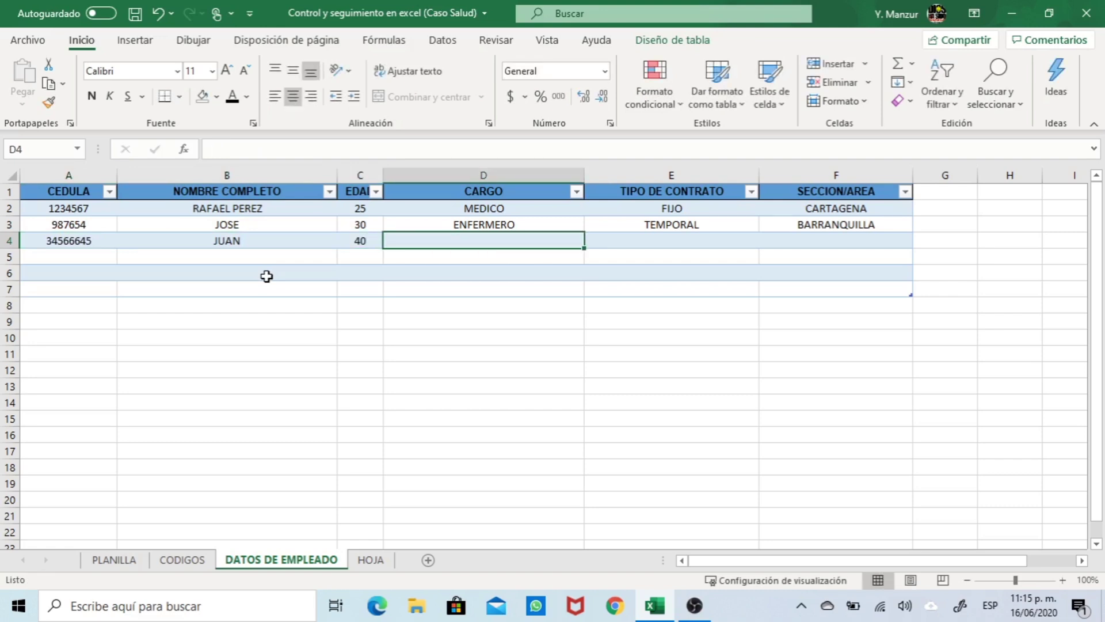
Complete row 4 with CARGO MEDICO, TIPO DE CONTRATO TEMPORAL and SECCION/AREA CARTAGENA
text(MEDICO)
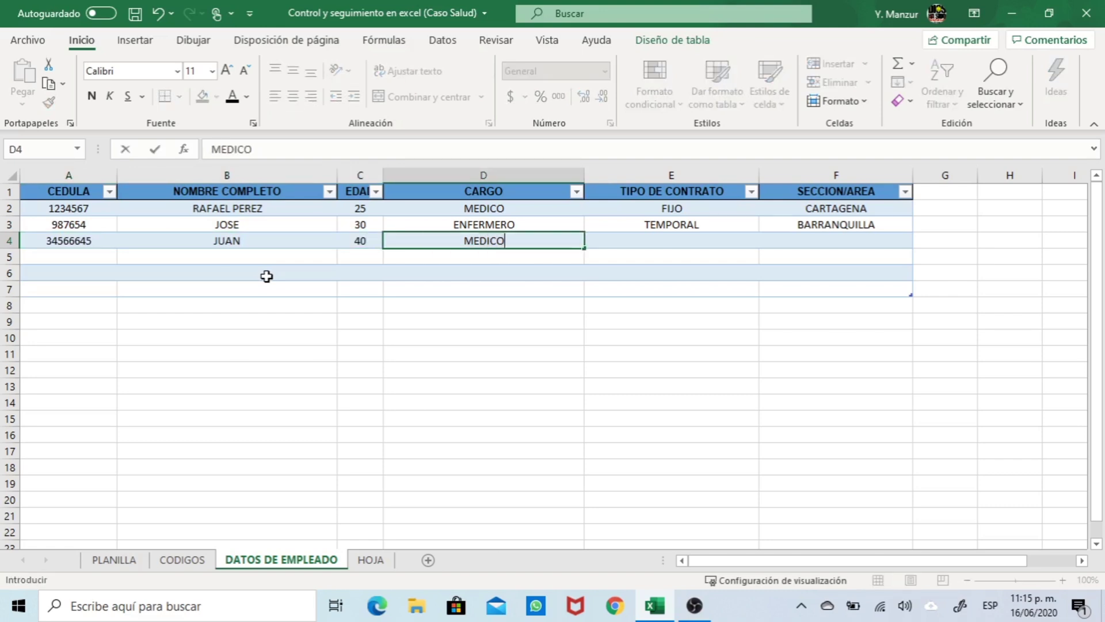
key(Tab)
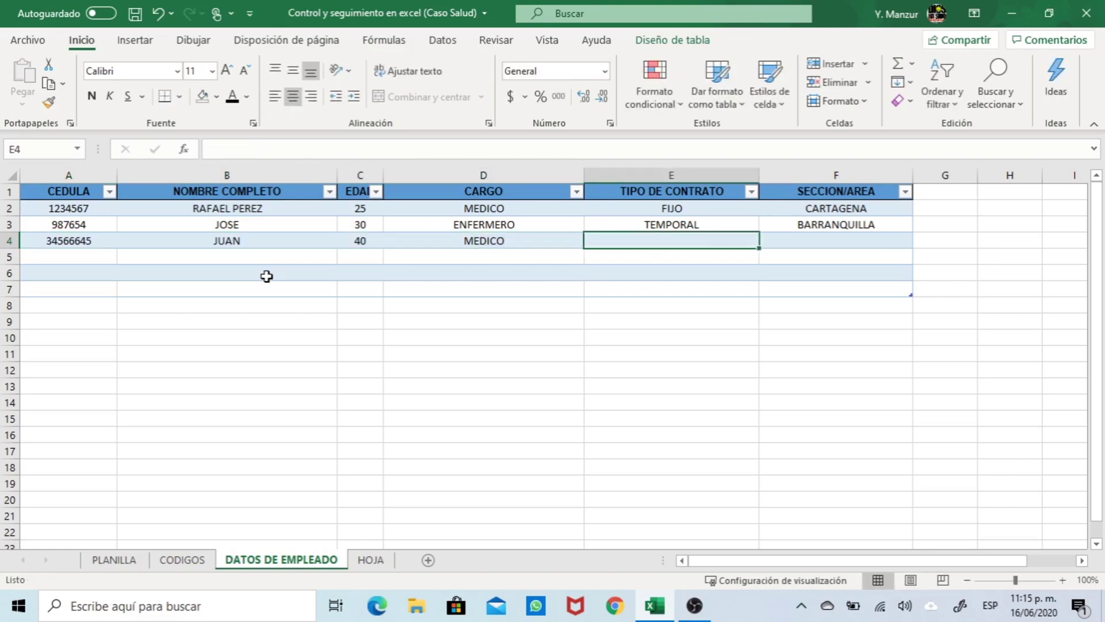
text(TEMPORAL)
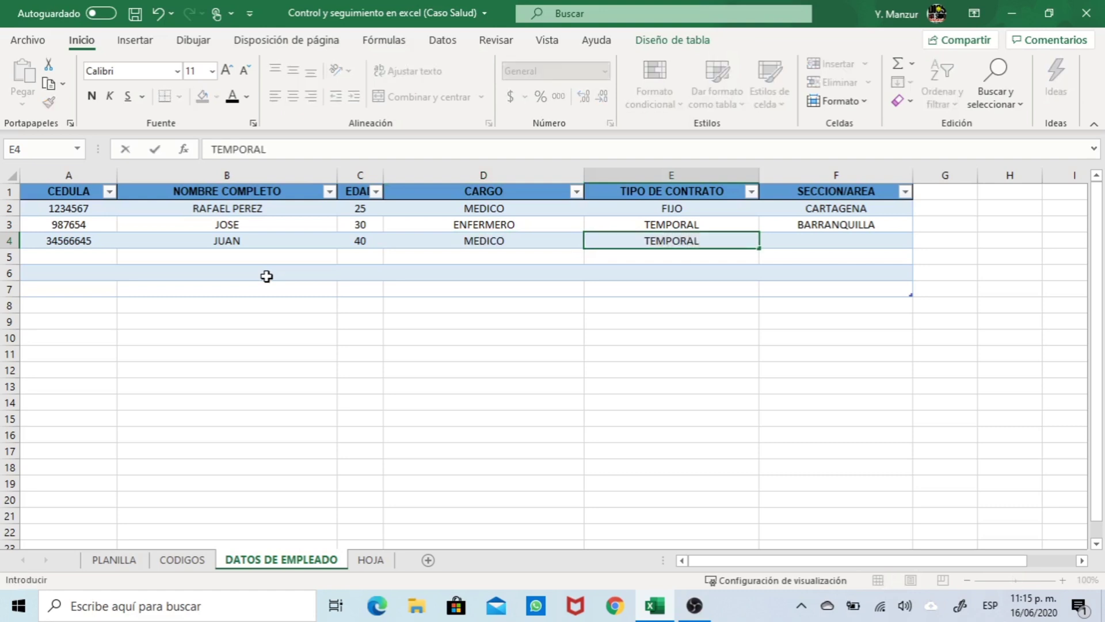
key(Tab)
text(CARTA)
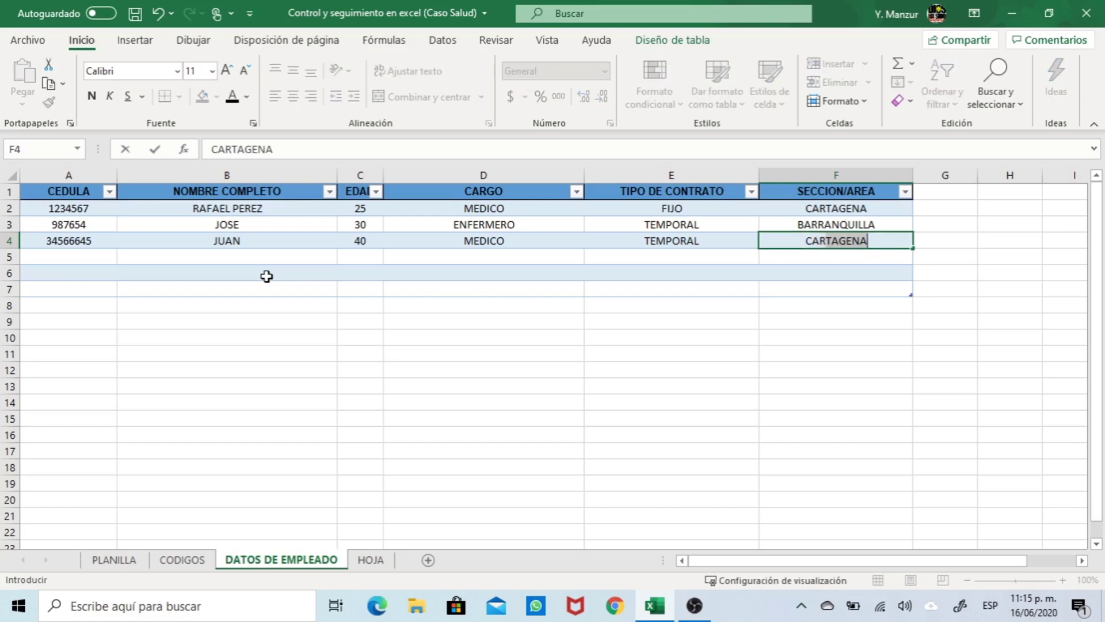
key(Return)
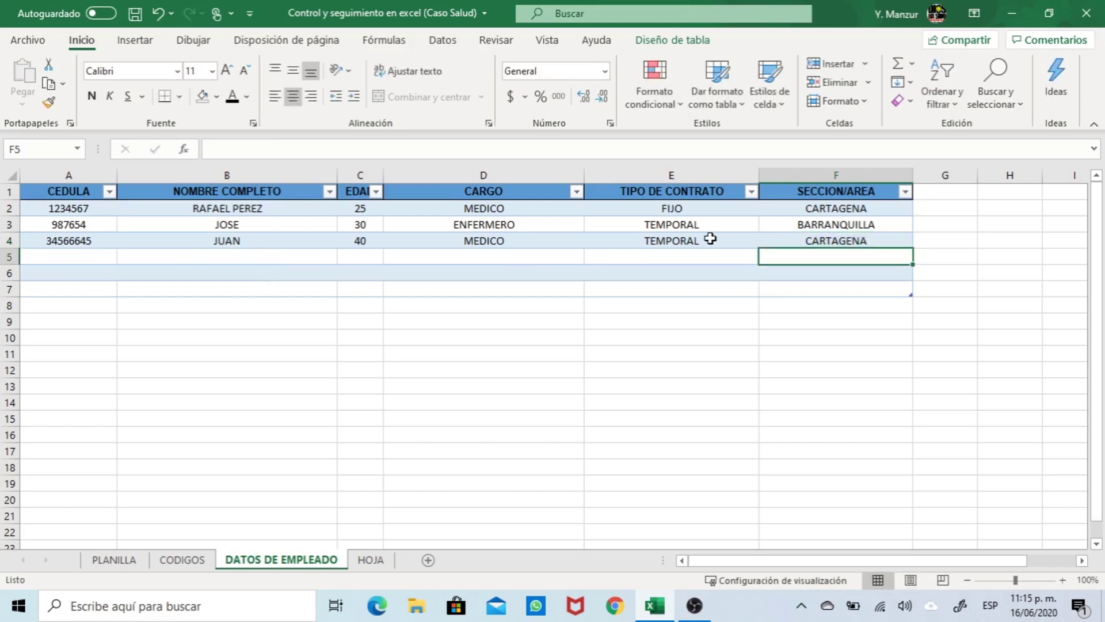
Fill the SECCION/AREA value CARTAGENA from F2 down through F4
click(848, 224)
click(866, 208)
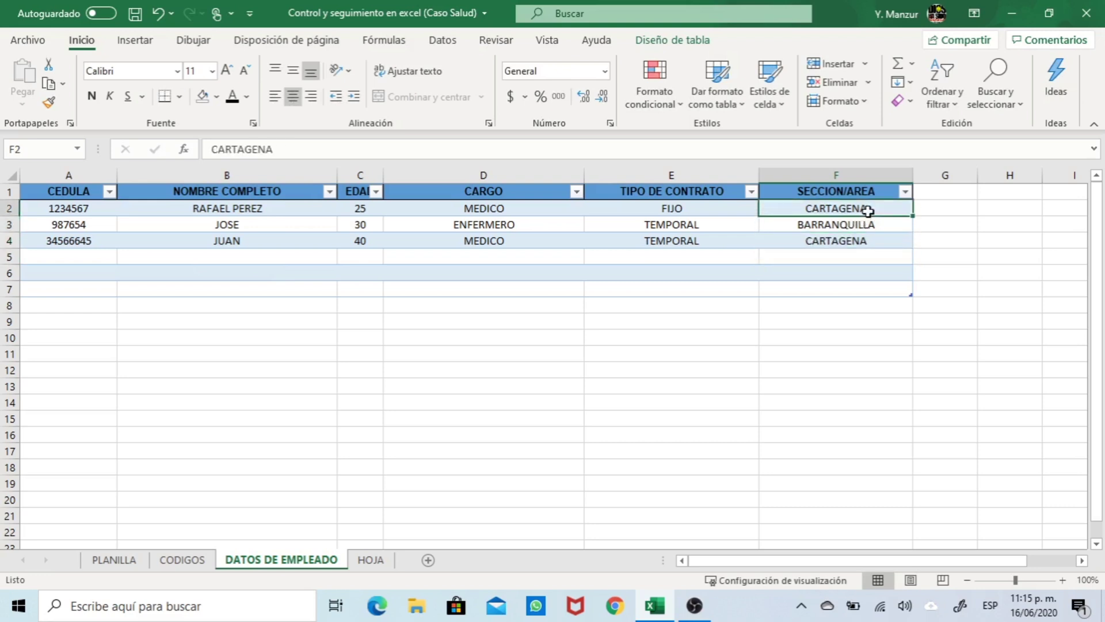
drag(913, 217, 911, 248)
click(868, 240)
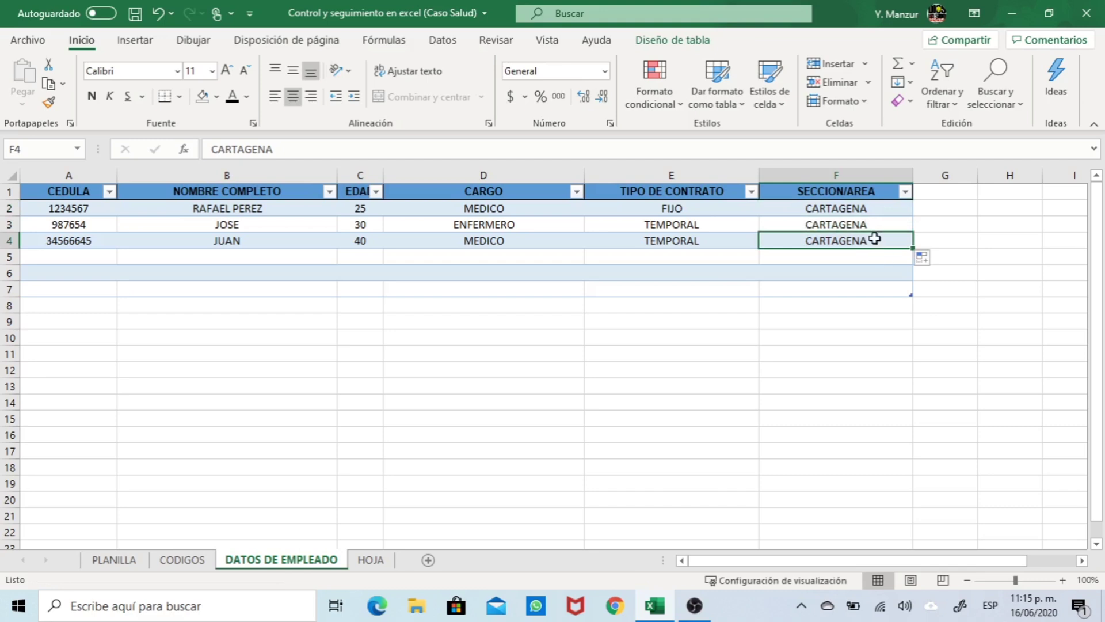
Start the fourth employee's record in row 5 with the ID number, the name and the age 28
click(105, 263)
text(74567456)
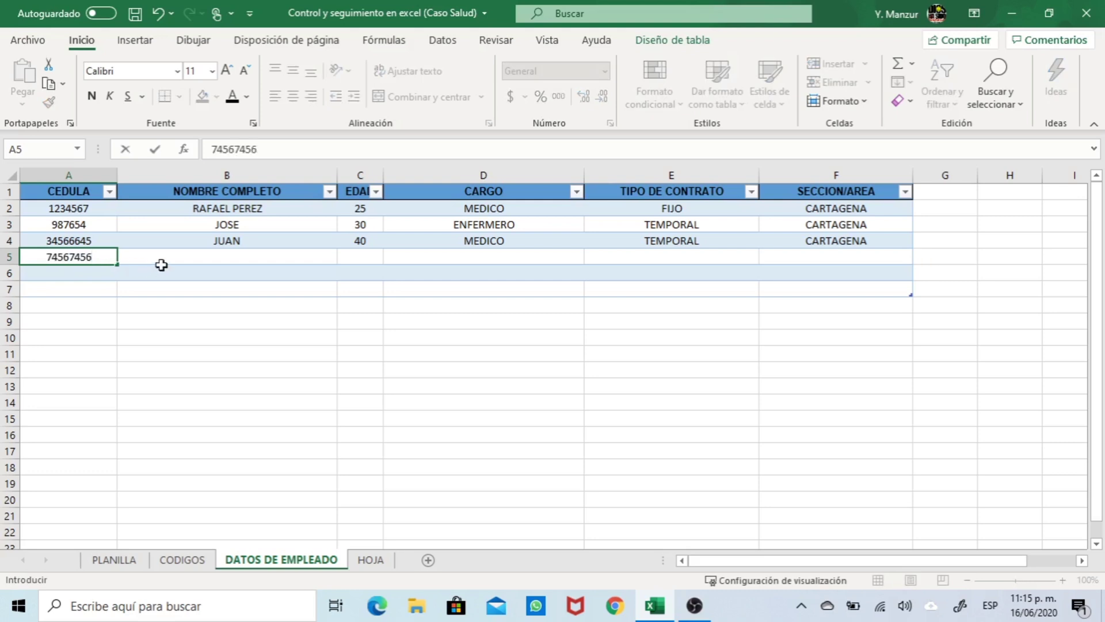
click(222, 256)
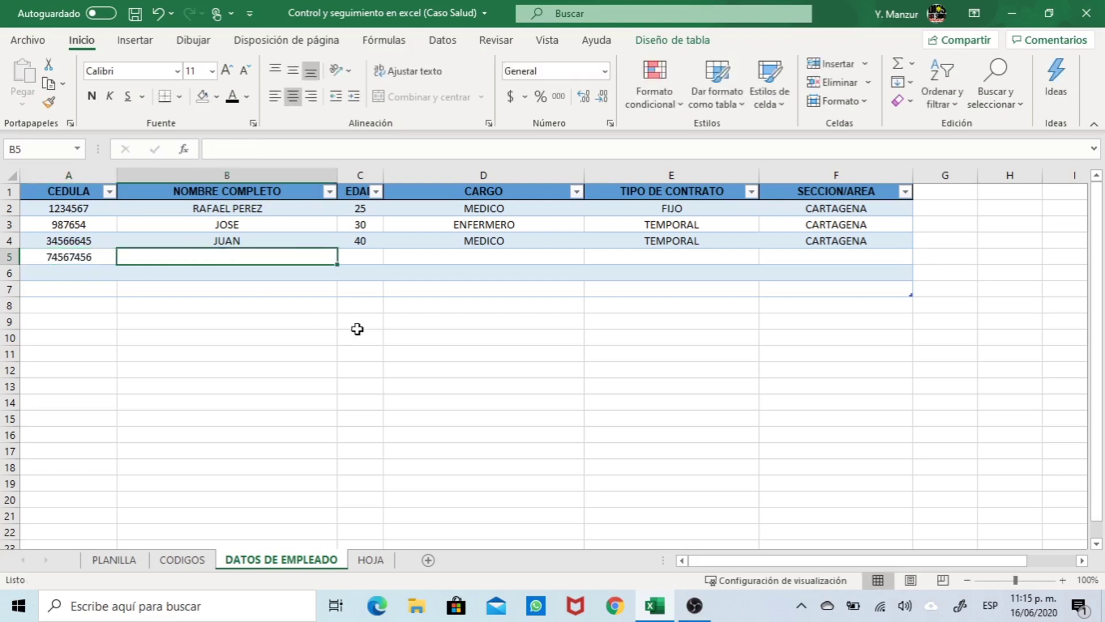
text(SANDRA)
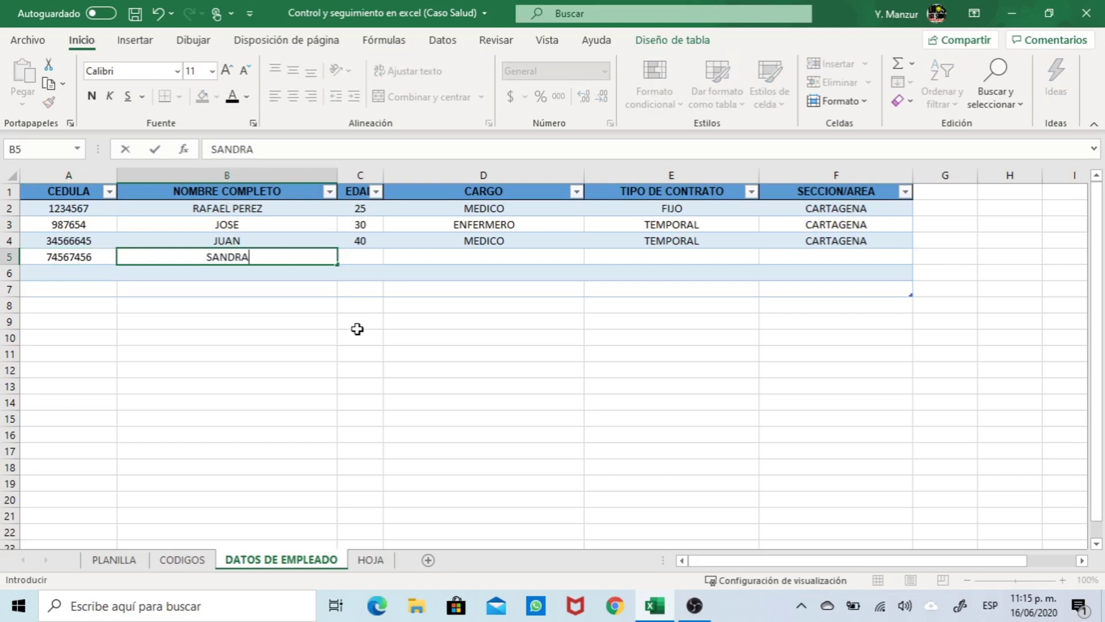
key(Tab)
text(28)
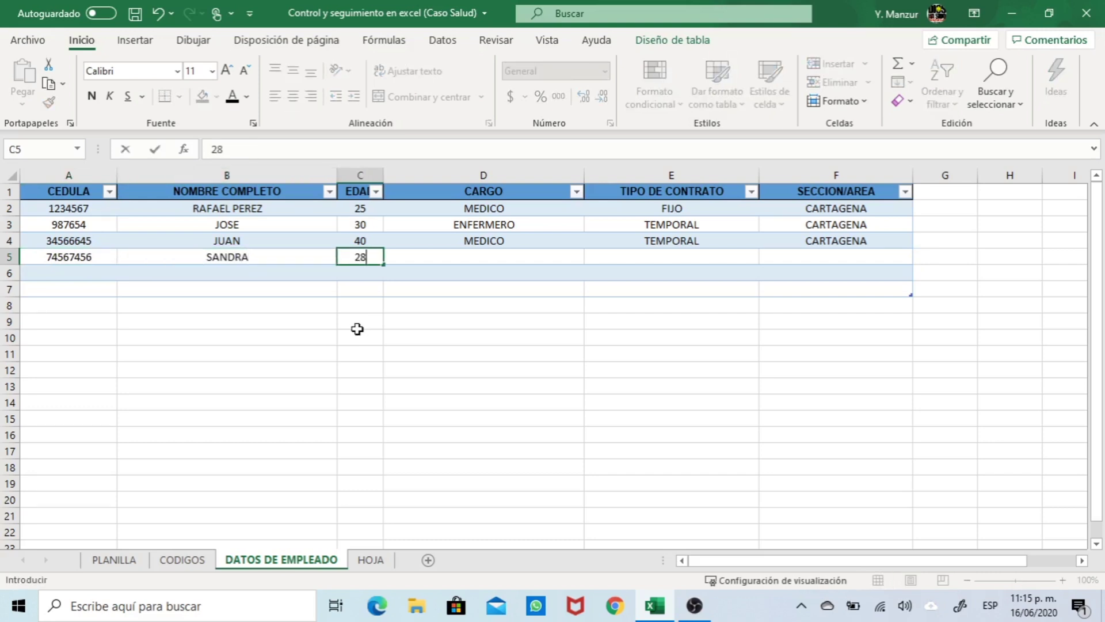
key(Tab)
Complete row 5 with CARGO ENFERMERA, TIPO DE CONTRATO FIJO and SECCION/AREA CARTAGENA
text(E)
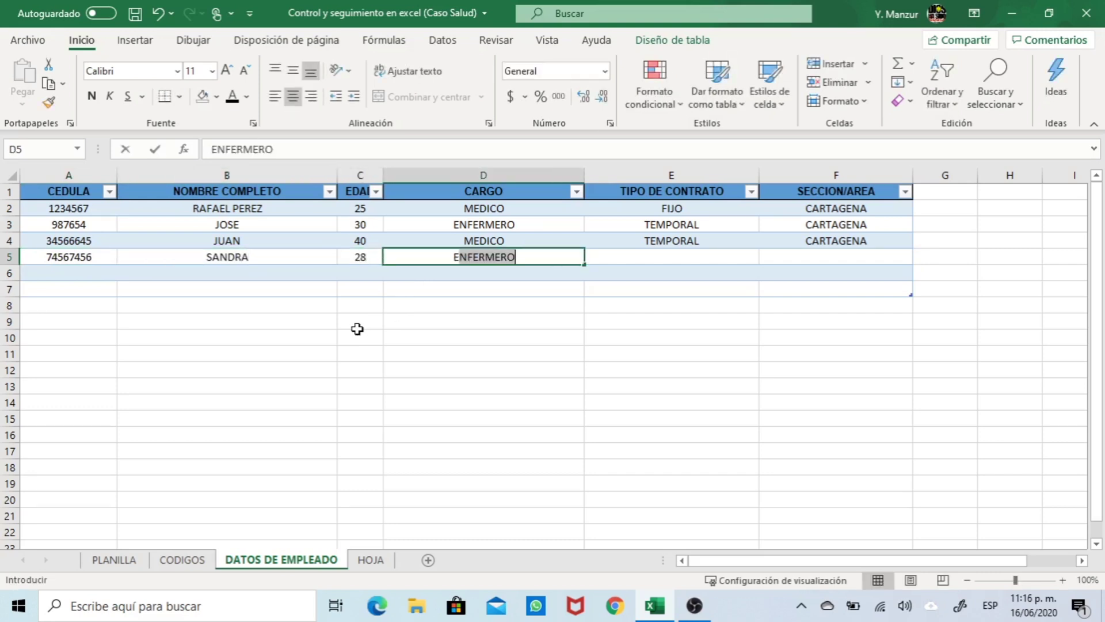
text(NFERMERA)
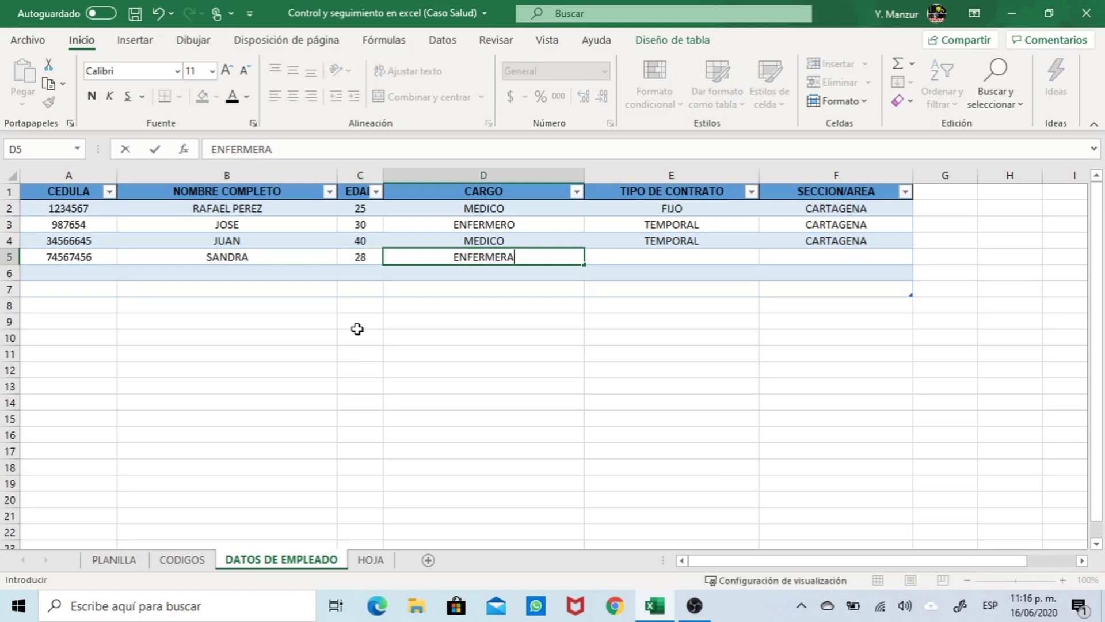
key(Tab)
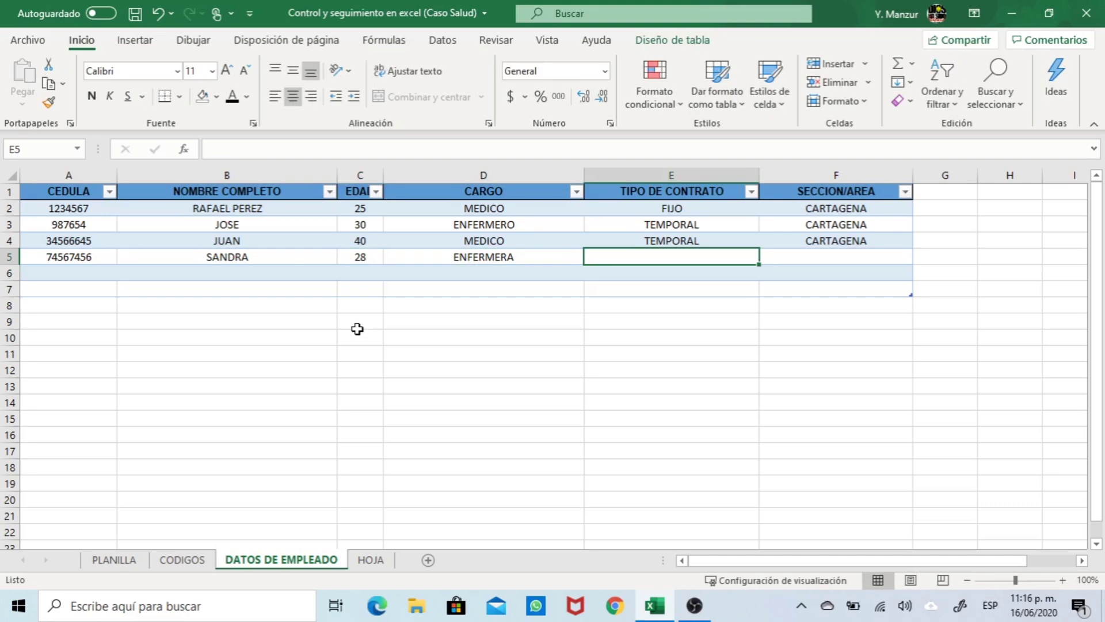
text(FIJO)
key(Tab)
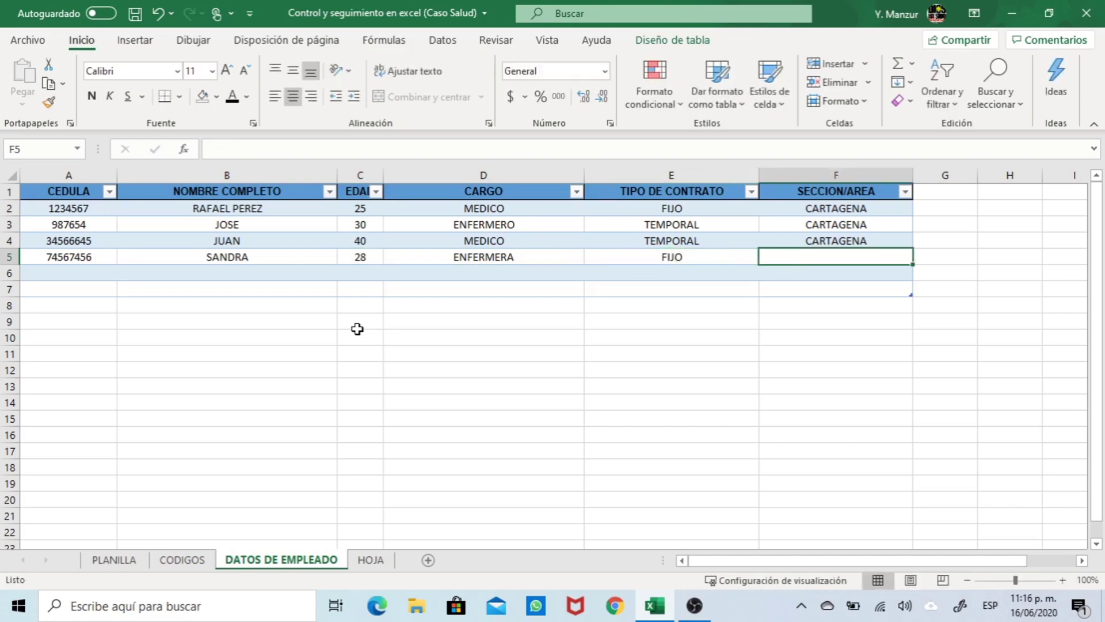
text(CARTAGENA)
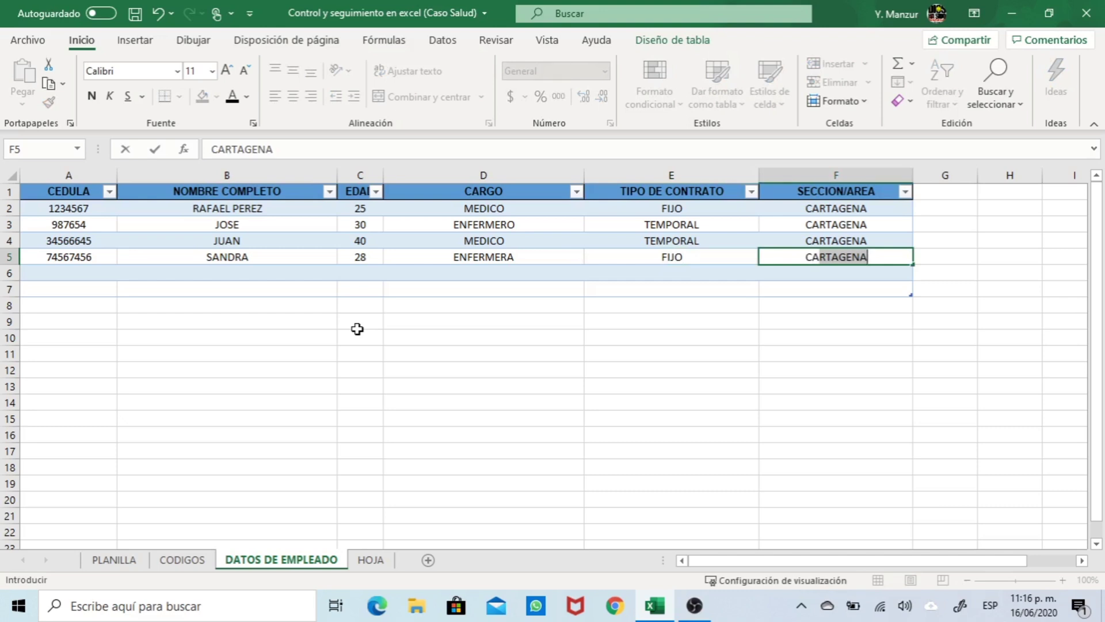
key(Return)
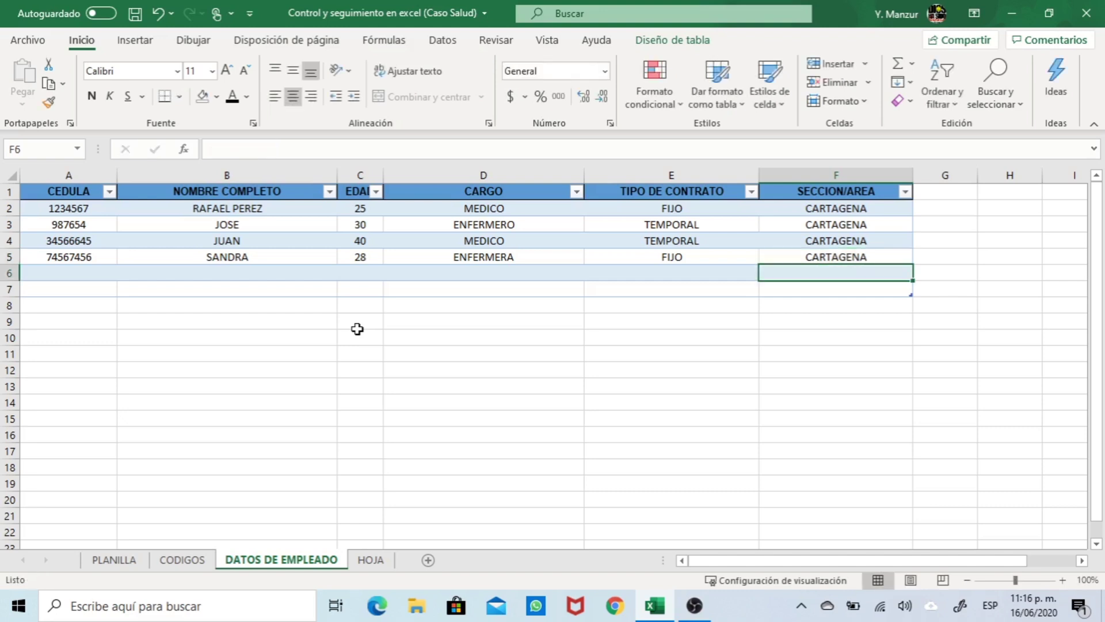
Start the fifth employee's record in row 6 with the ID number, the name and the age 33
key(Left)
key(Left)
key(Left)
key(Left)
key(Left)
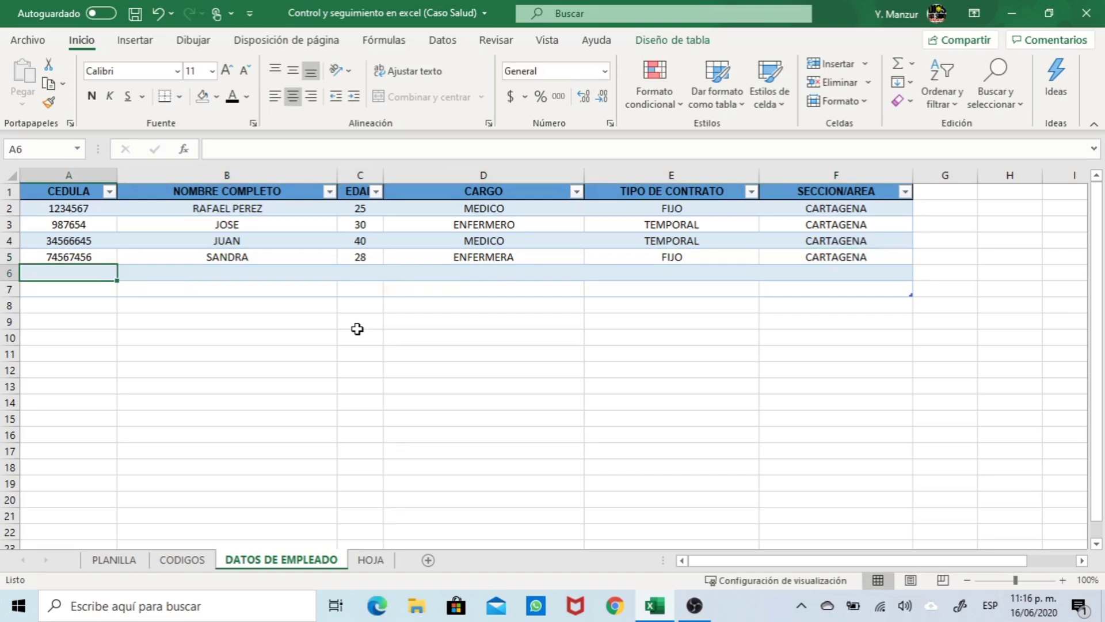
text(07340)
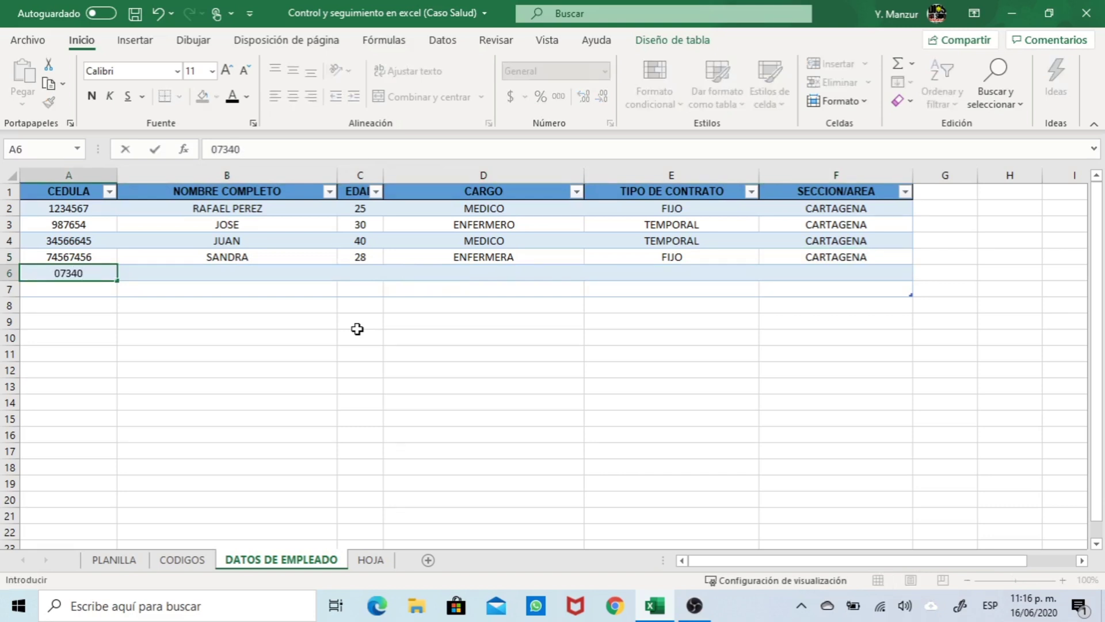
text(7747)
key(Tab)
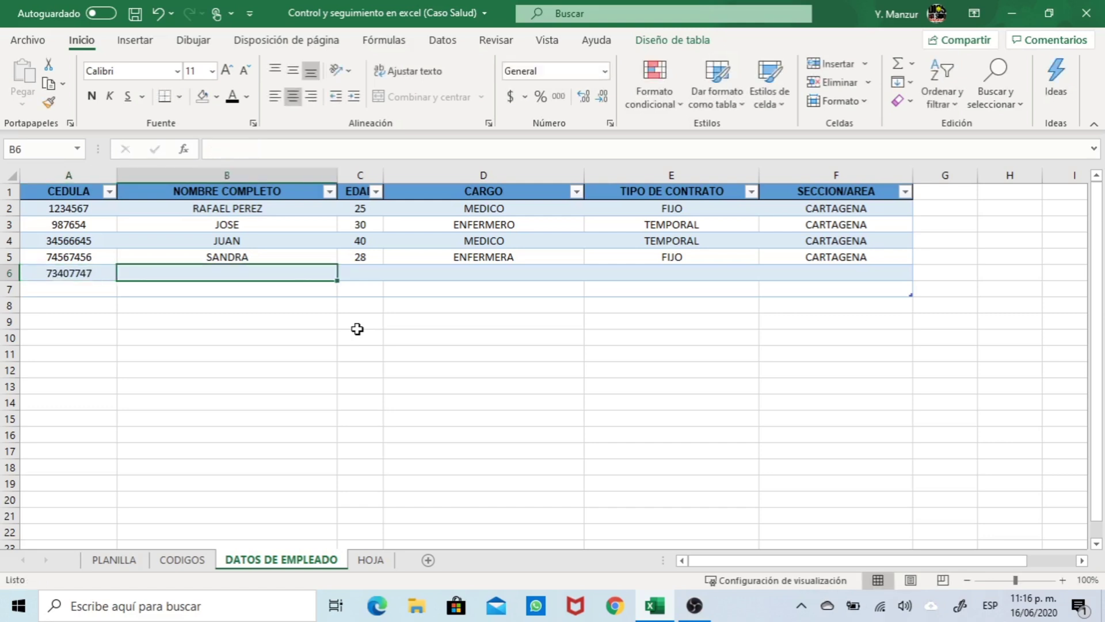
text(DIANA)
key(Tab)
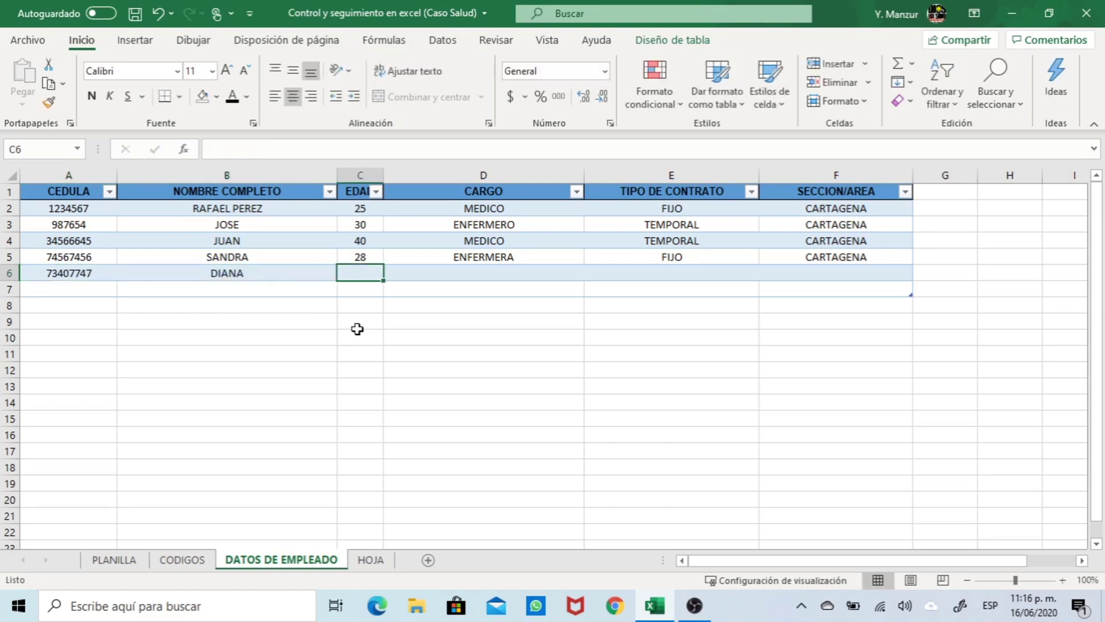
text(33)
key(Tab)
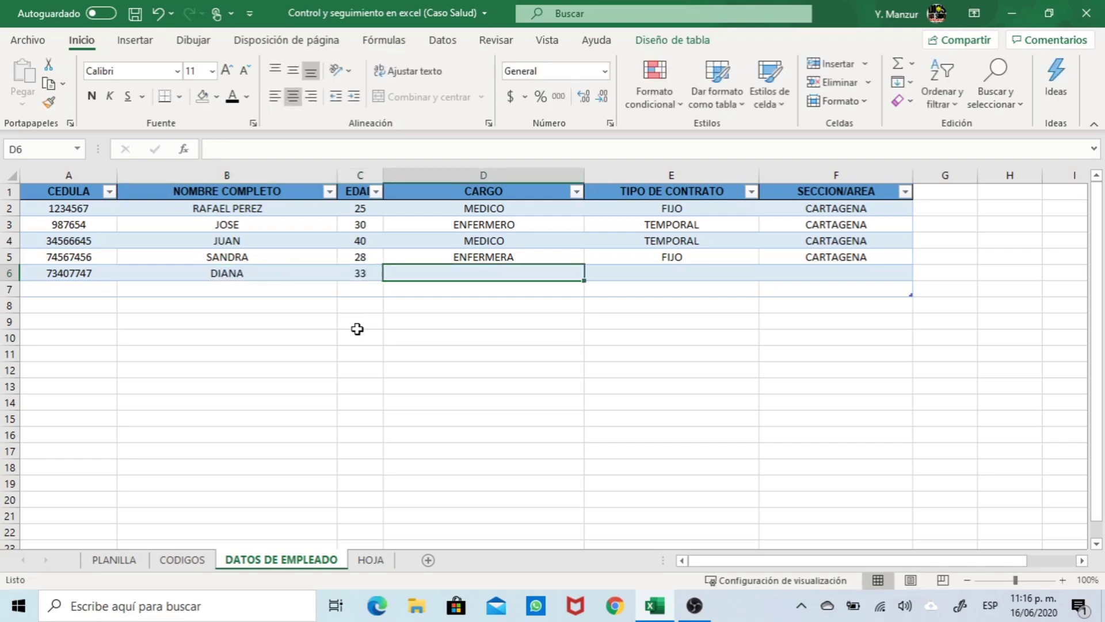
Complete row 6 with CARGO MEDICO, TIPO DE CONTRATO FIJO and SECCION/AREA CARTAGENA
text(A)
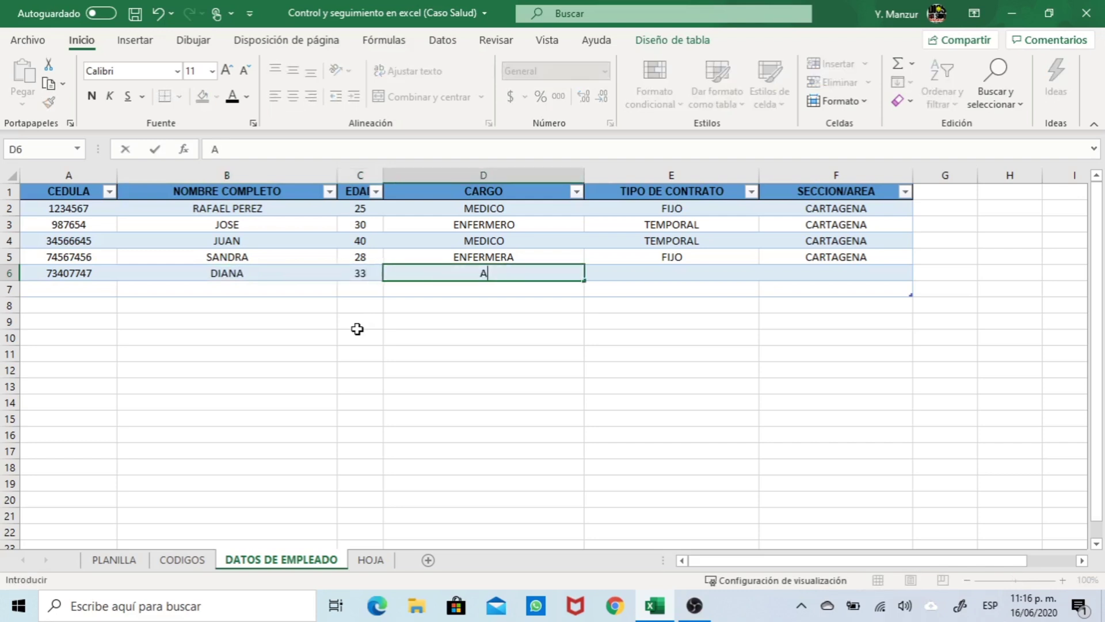
text(UXILIA)
key(BackSpace)
key(BackSpace)
key(BackSpace)
key(BackSpace)
key(BackSpace)
key(BackSpace)
key(BackSpace)
text(MEDICO)
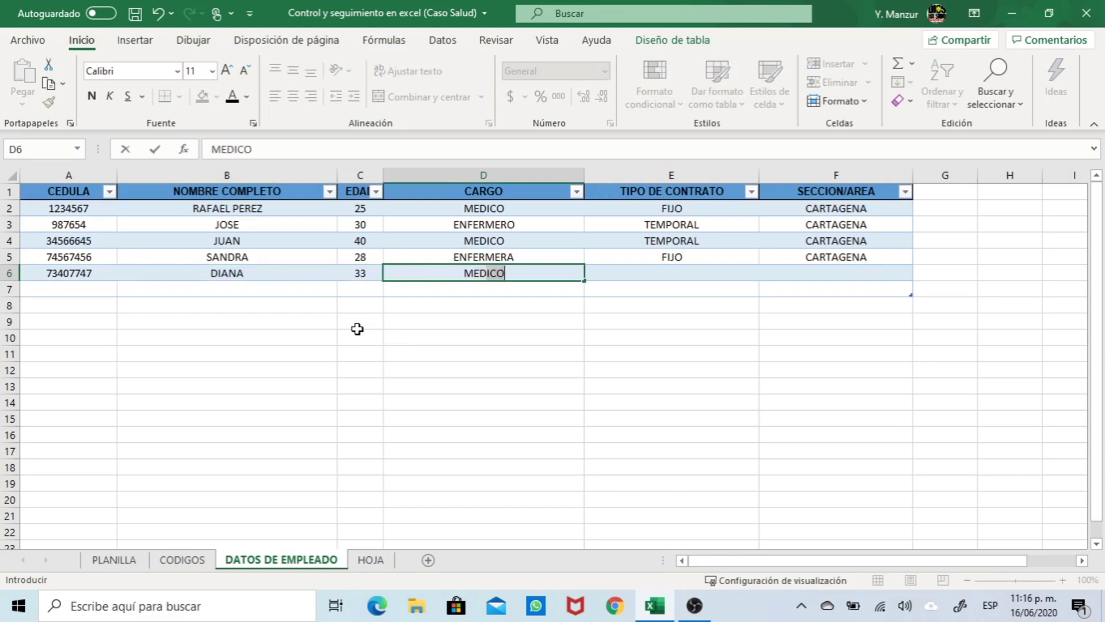
key(Tab)
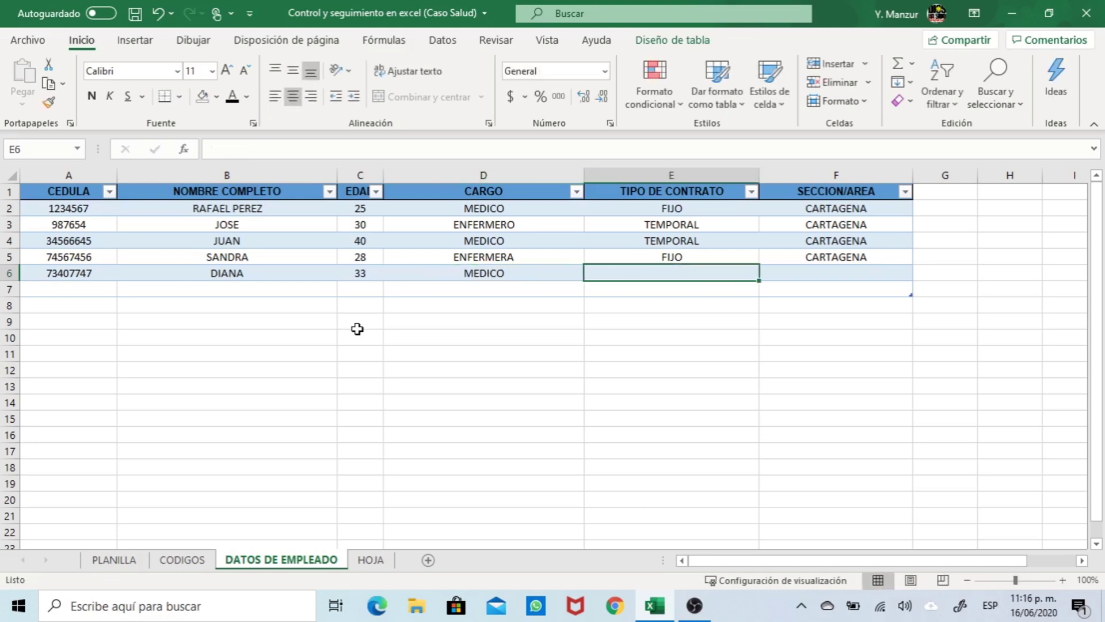
text(FIJO)
key(Tab)
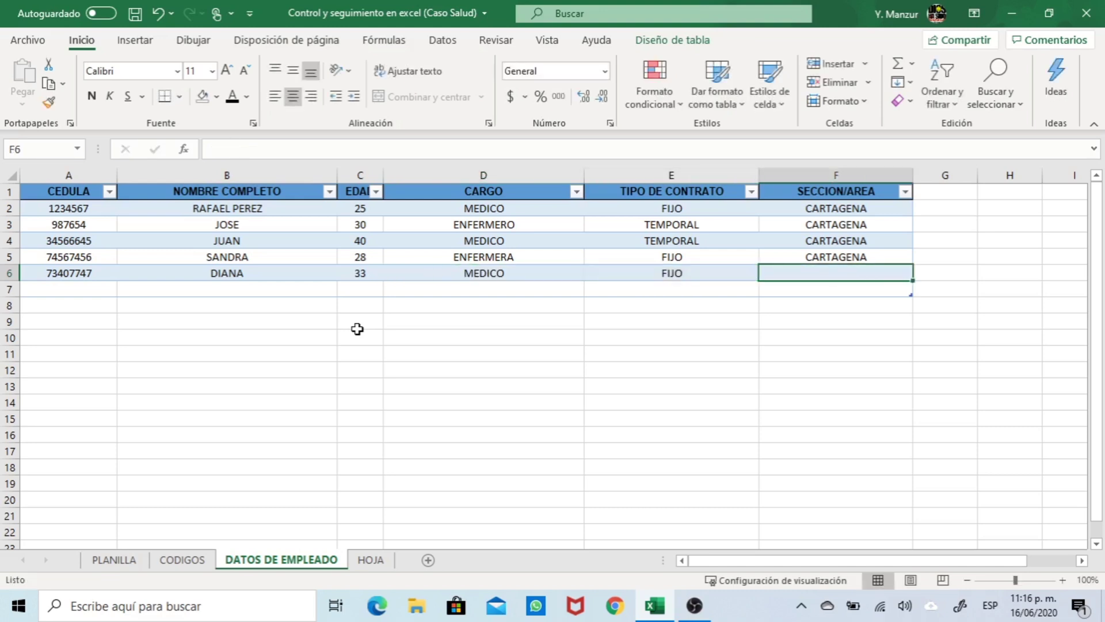
text(CARTAGENA)
key(Return)
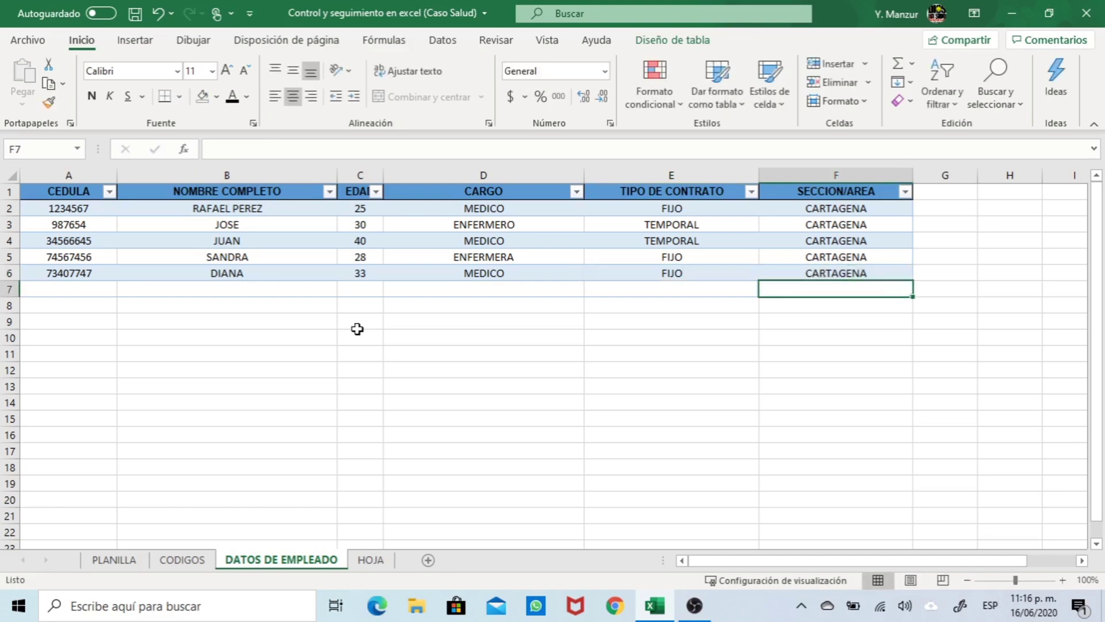
Start the sixth employee's record in row 7 with the ID number, the name and the age 27
key(Left)
key(Left)
key(Left)
key(Left)
key(Left)
text(340753')
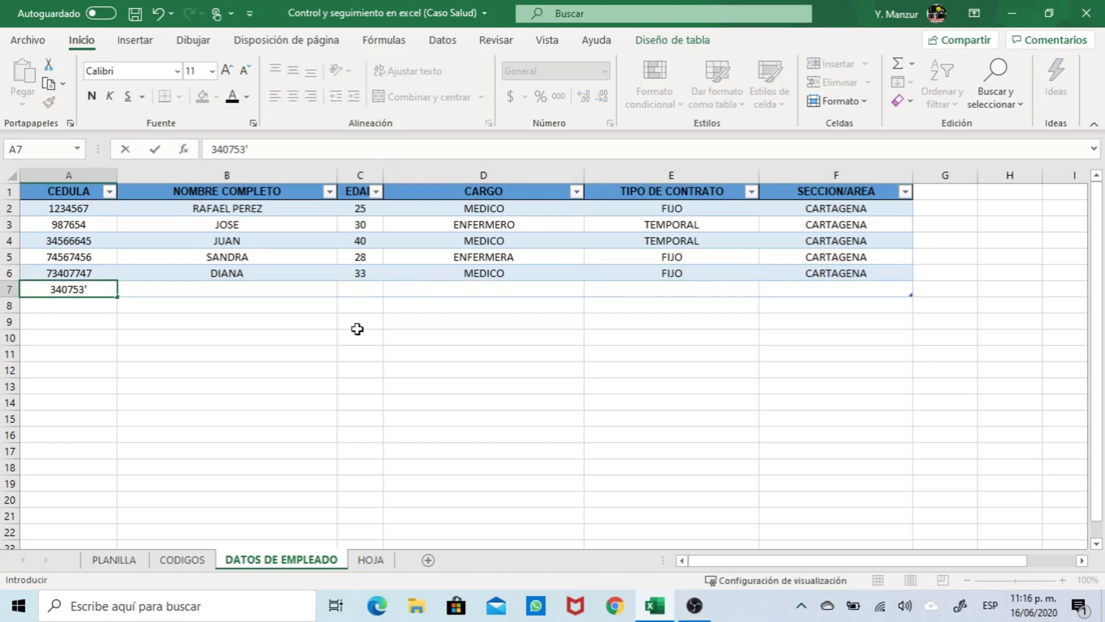
key(BackSpace)
key(Tab)
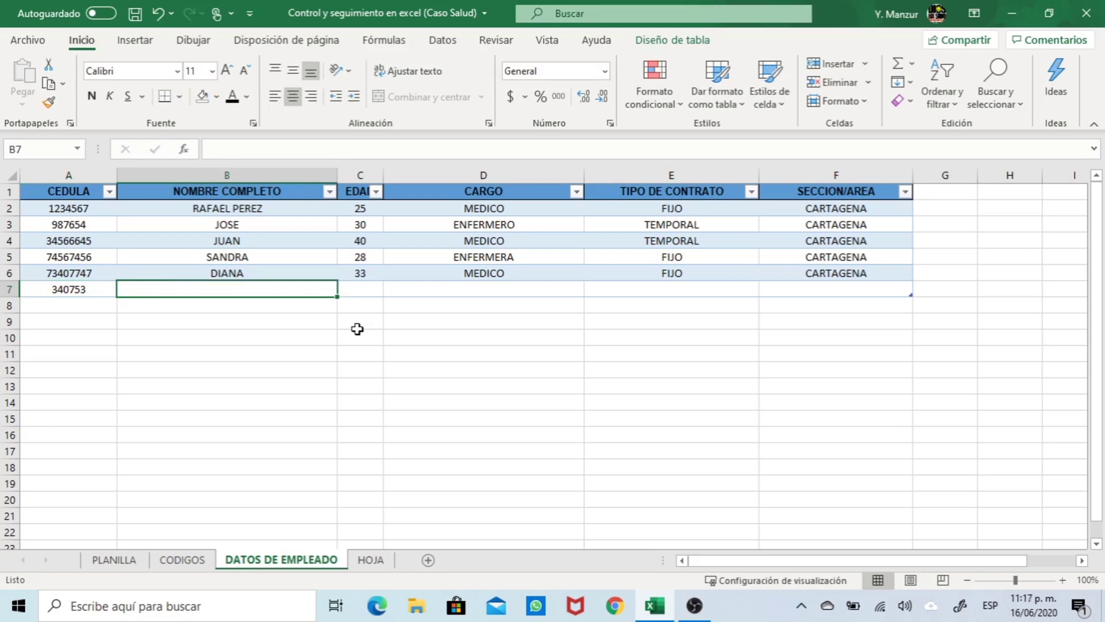
text(OSCAR)
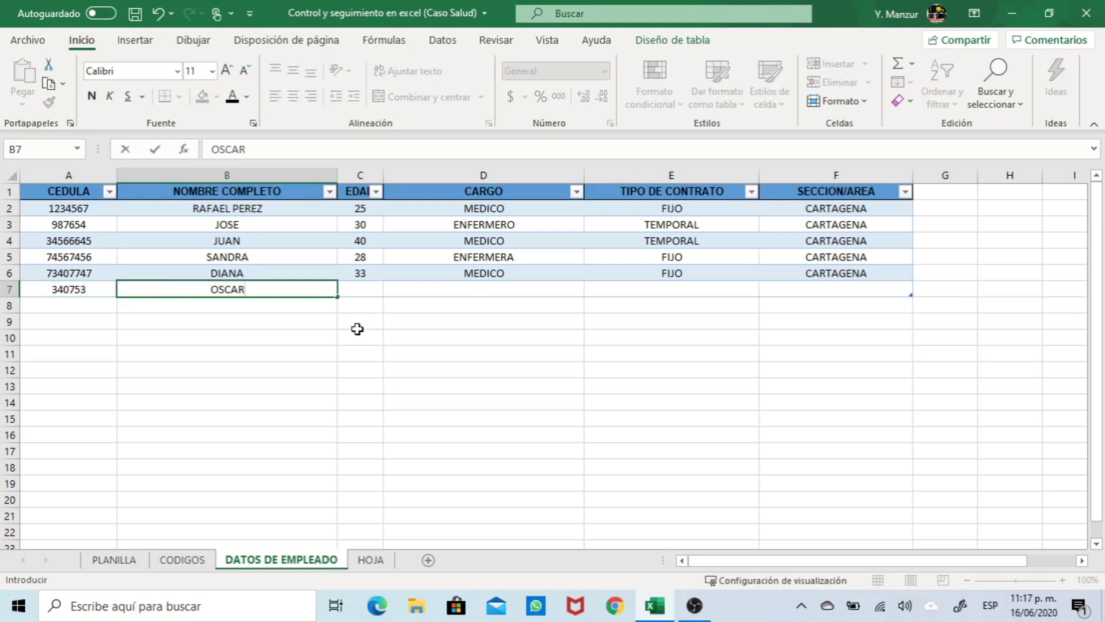
key(Tab)
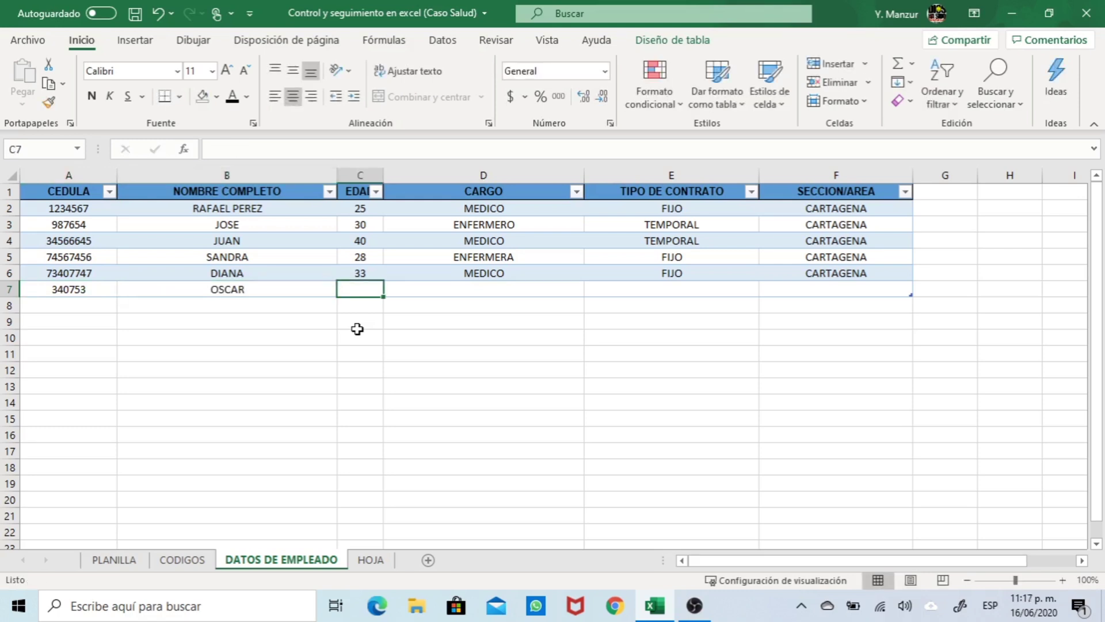
text(27)
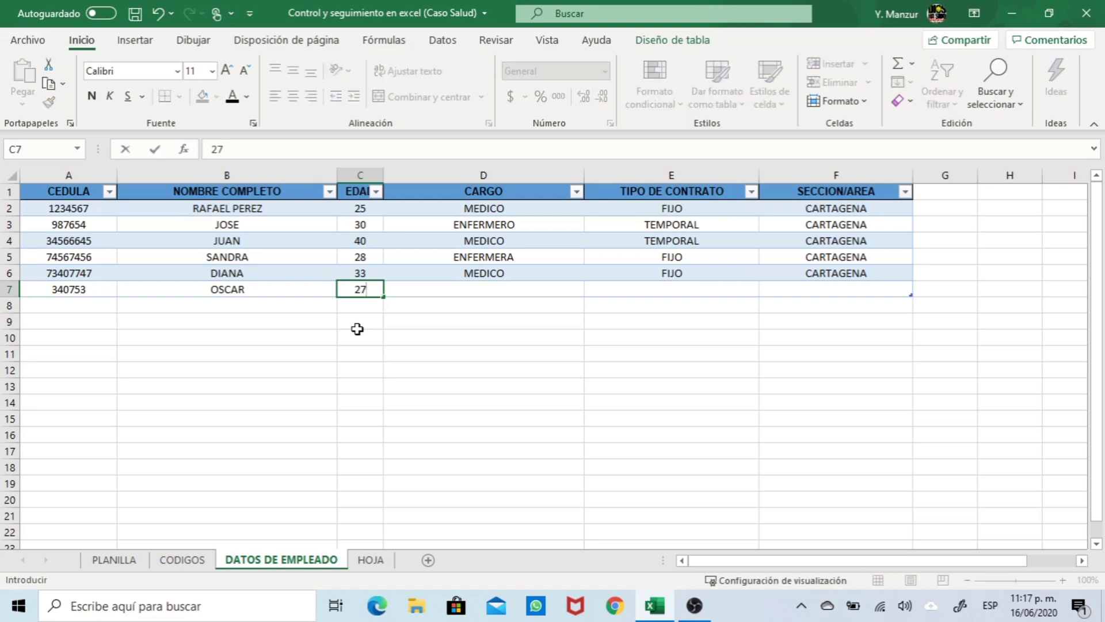
key(Tab)
Complete row 7 with CARGO MEDICO, TIPO DE CONTRATO TEMPORAL and SECCION/AREA CARTAGENA
text(MEDICO)
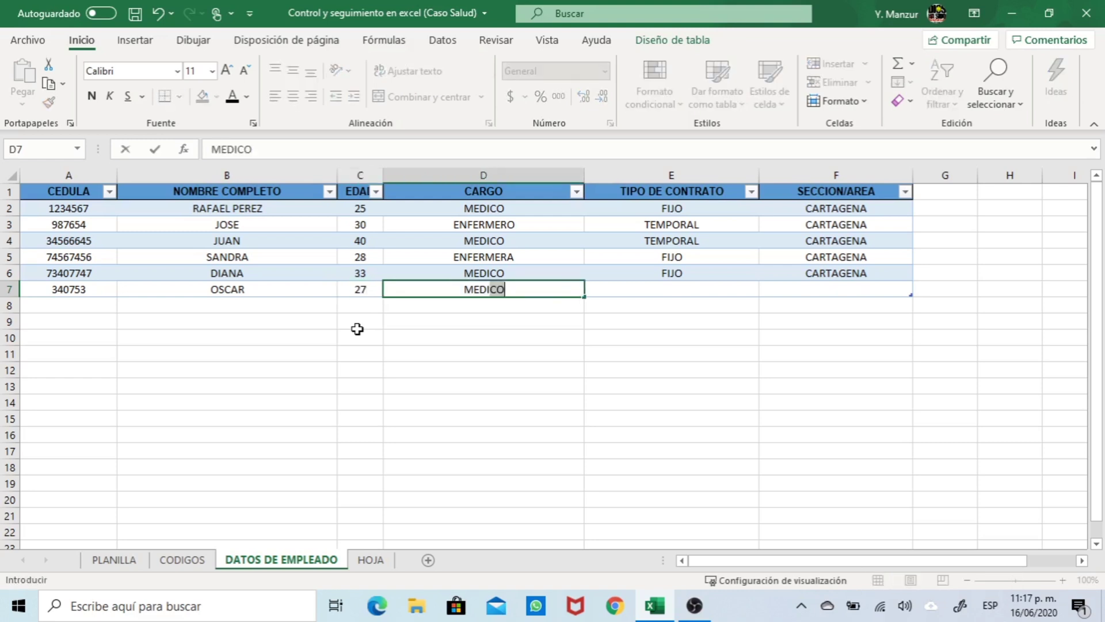
key(Tab)
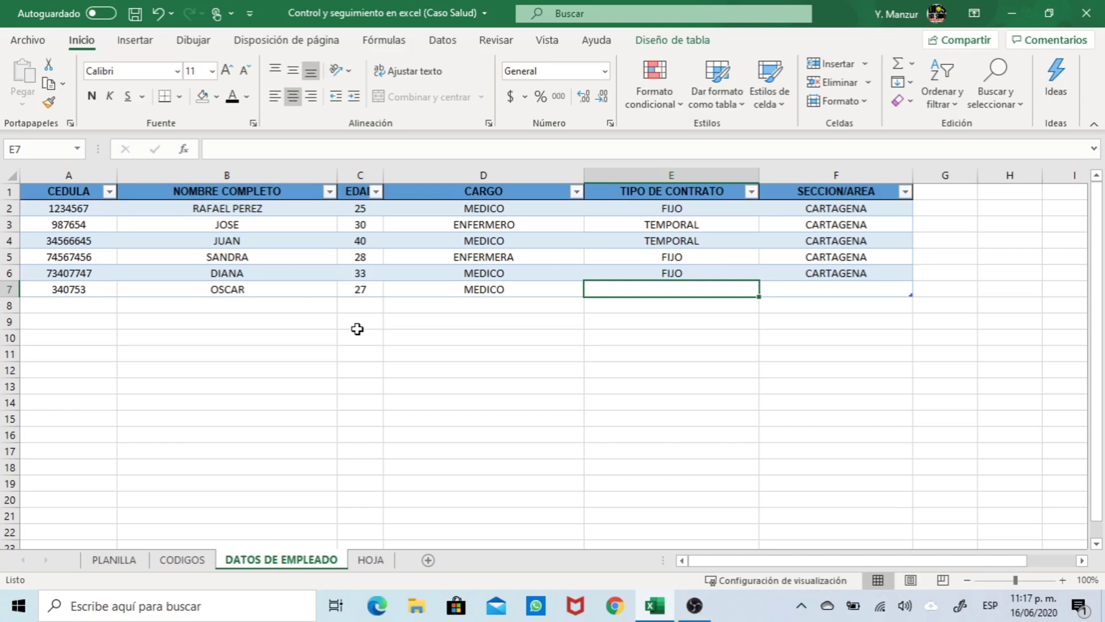
text(TEMPORAL)
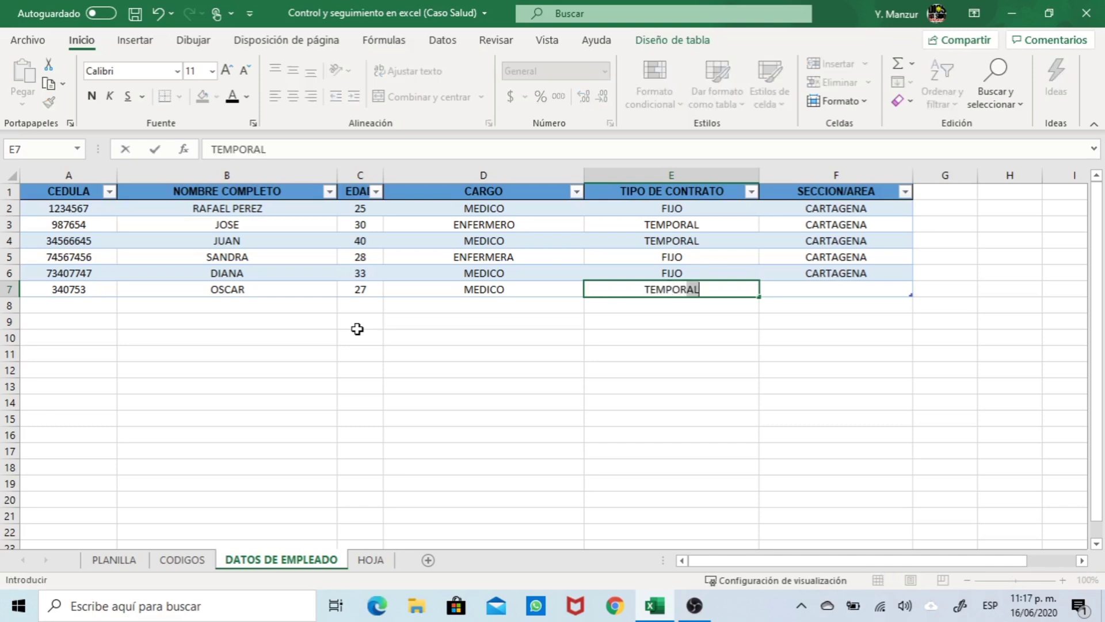
key(Tab)
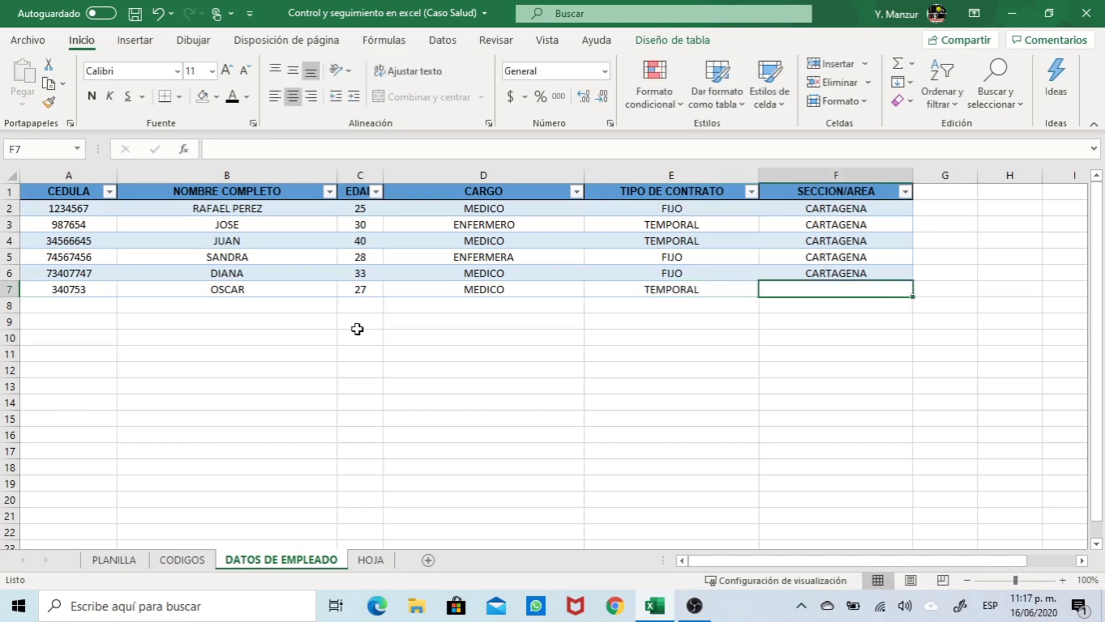
text(CARTAGENA)
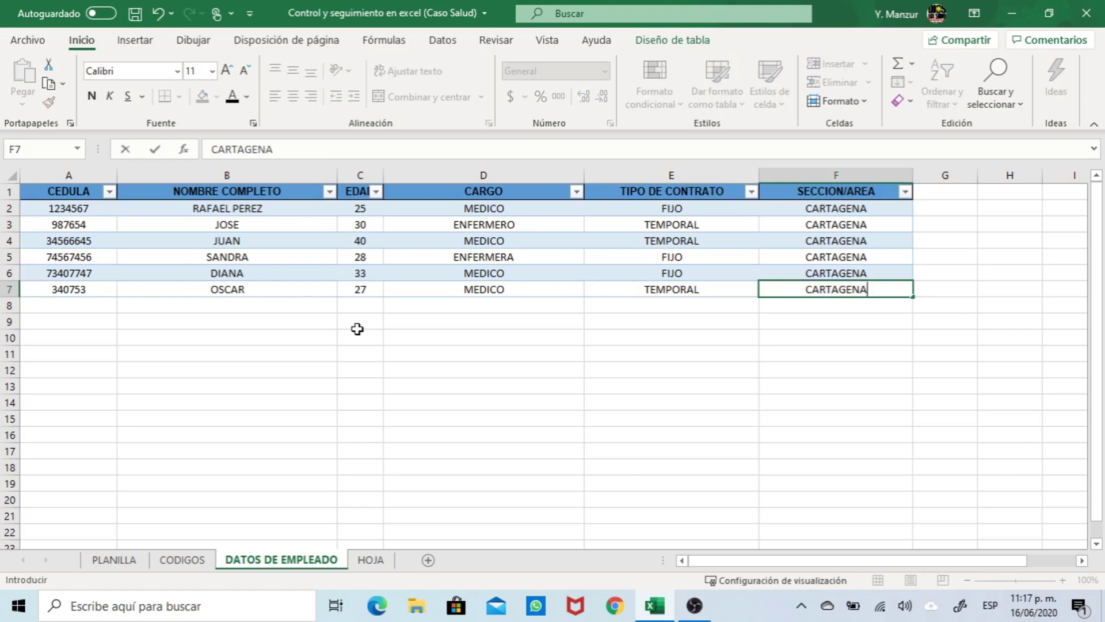
key(ctrl+Return)
key(Return)
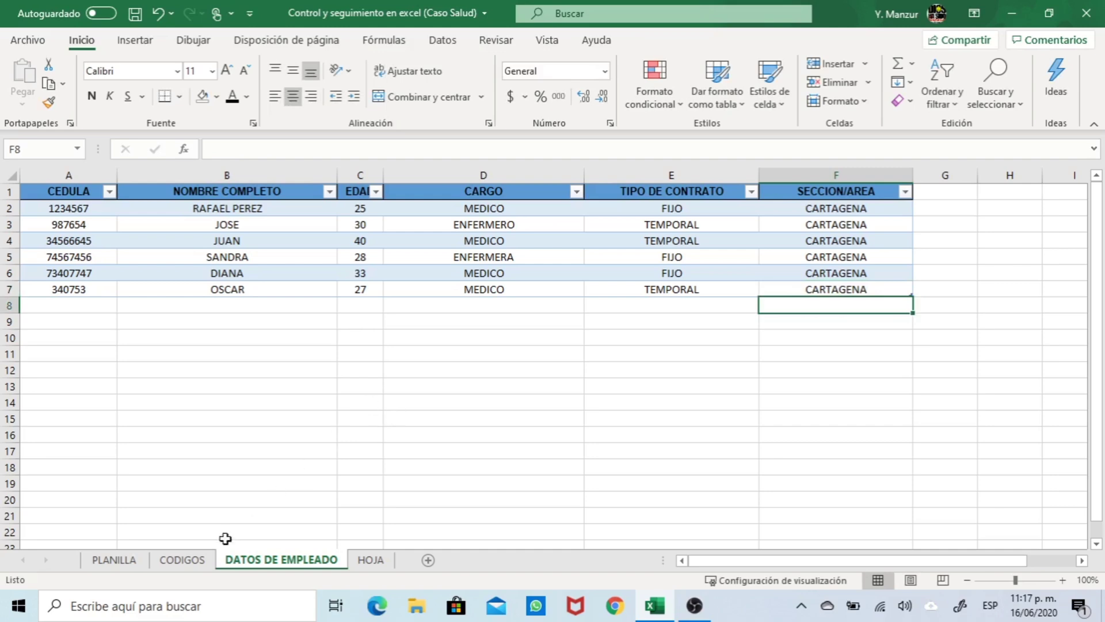
Rename the CODIGOS table headers to DIAGNOSTICO in B1 and CODIGO in A1
click(183, 563)
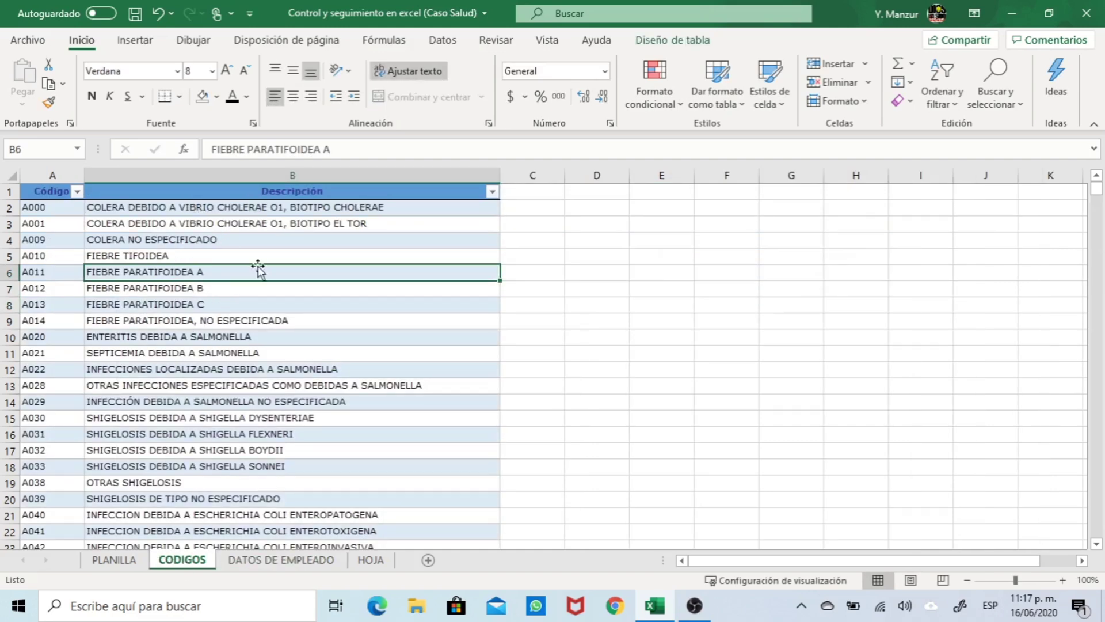
click(281, 193)
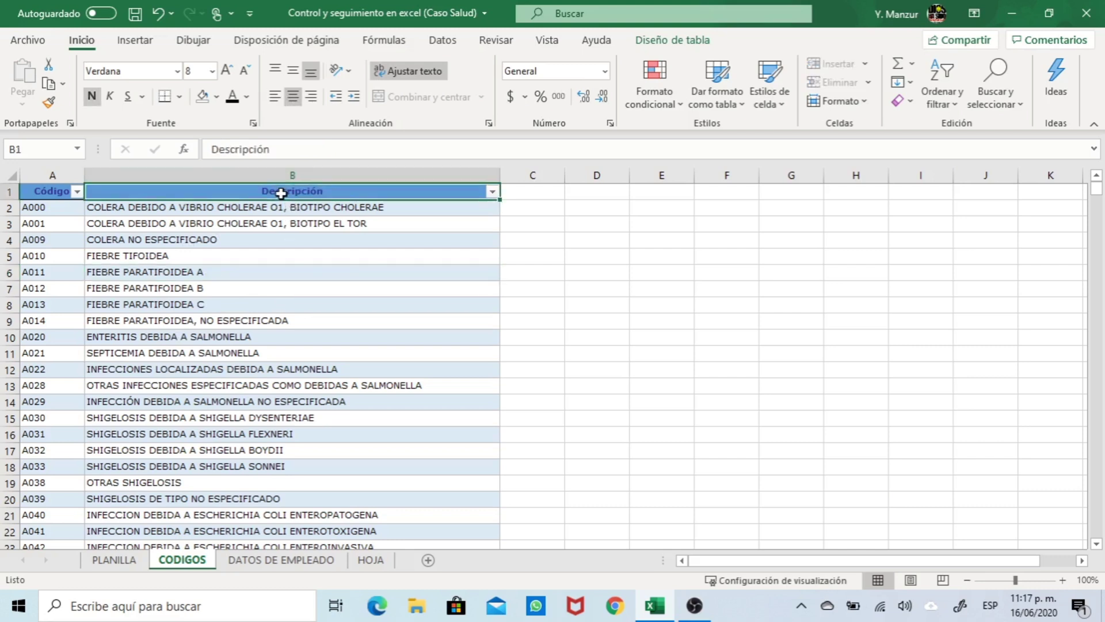
text(DIAGN)
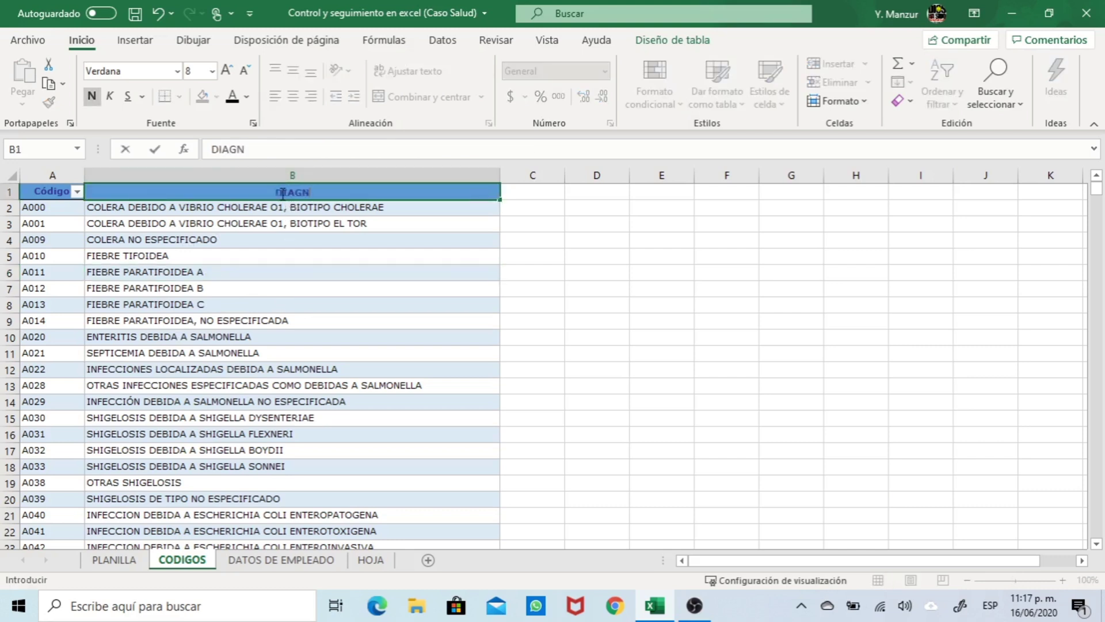
text(OSTICO)
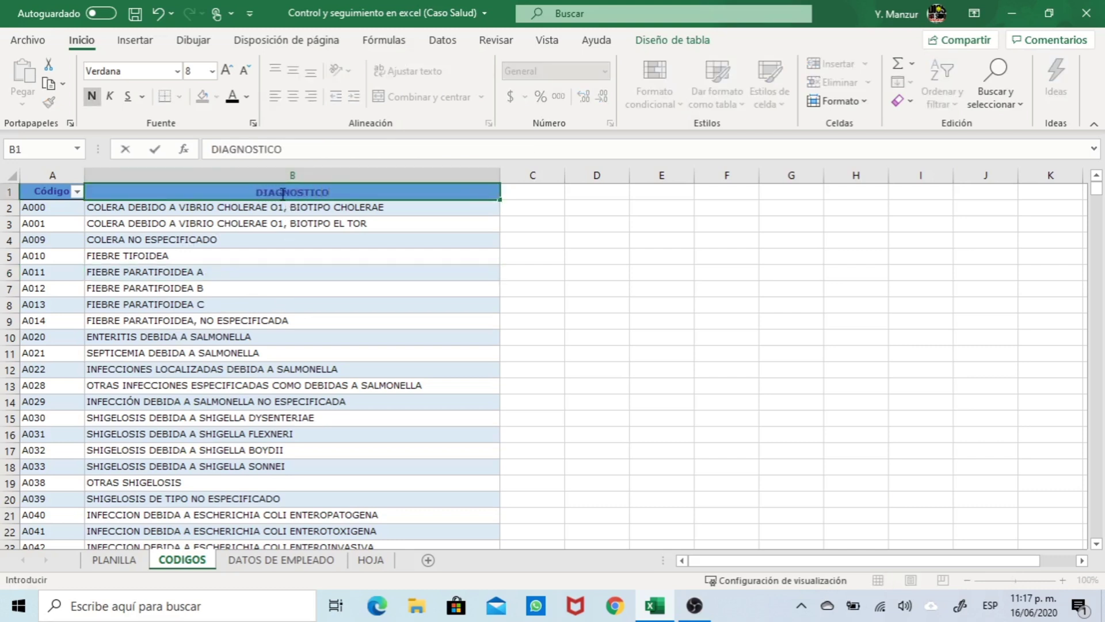
click(46, 192)
text(C)
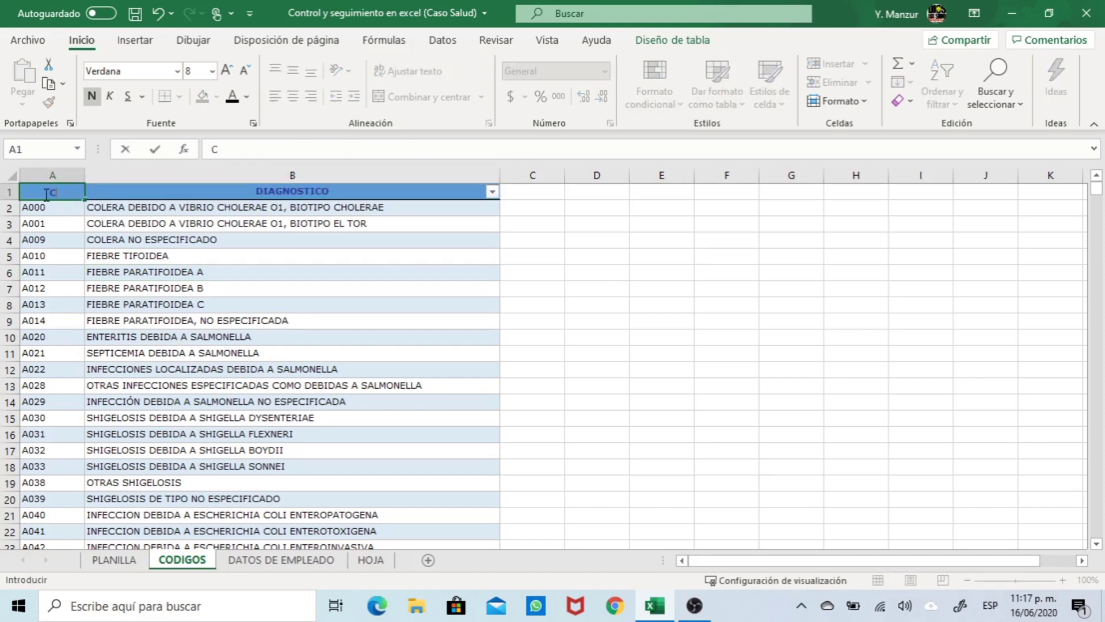
text(ODIGO)
key(Return)
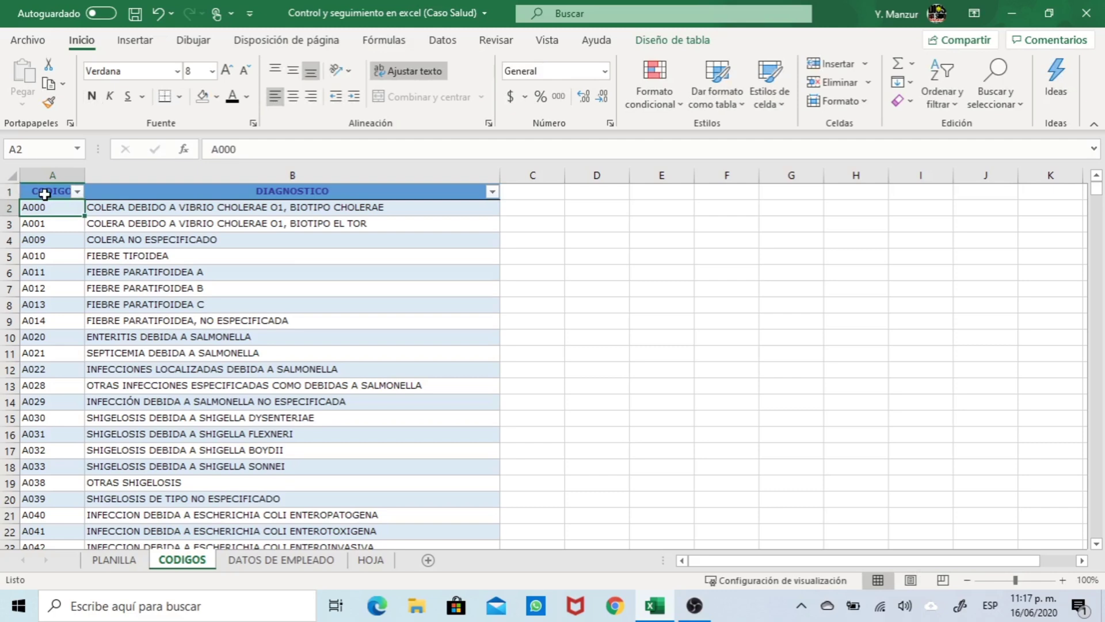
Remove all borders and the fill colour from every cell of the PLANILLA sheet
click(114, 560)
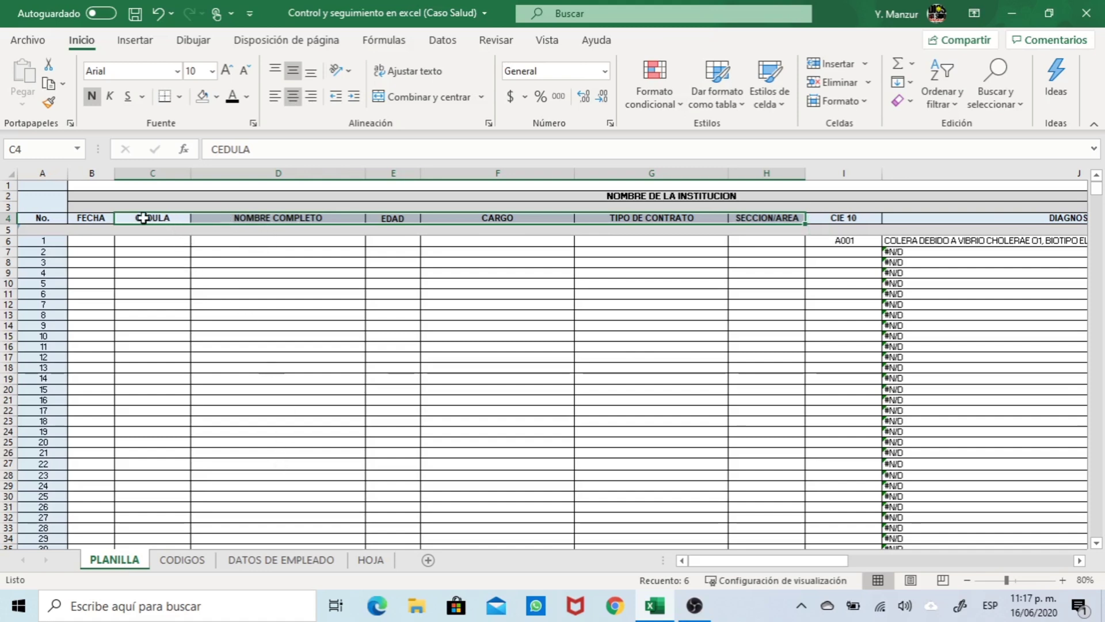
click(10, 173)
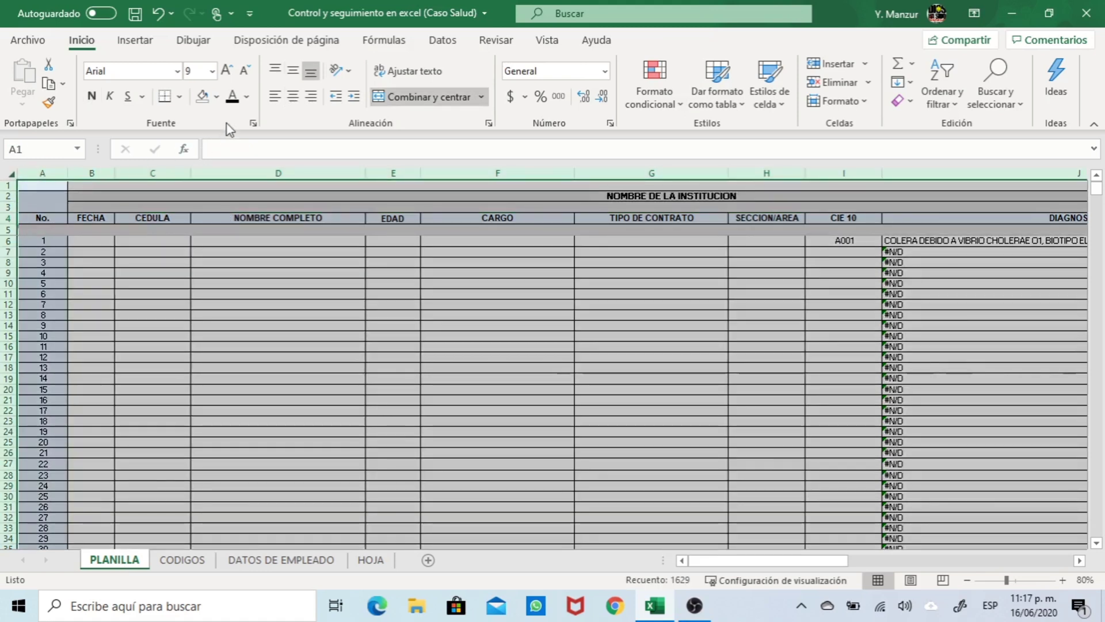
click(179, 96)
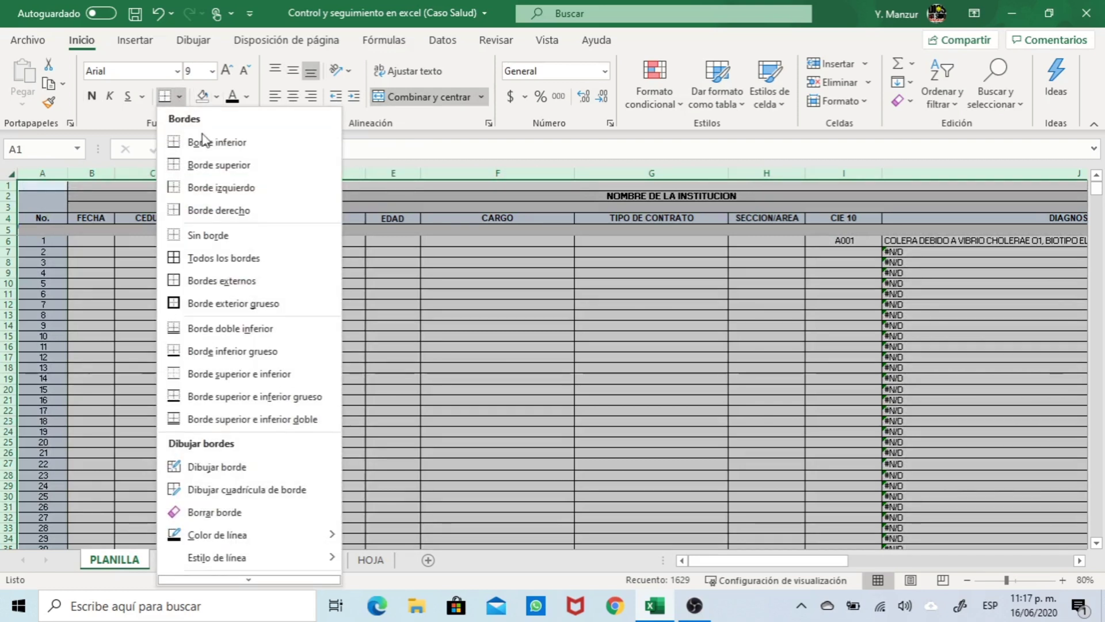
click(216, 237)
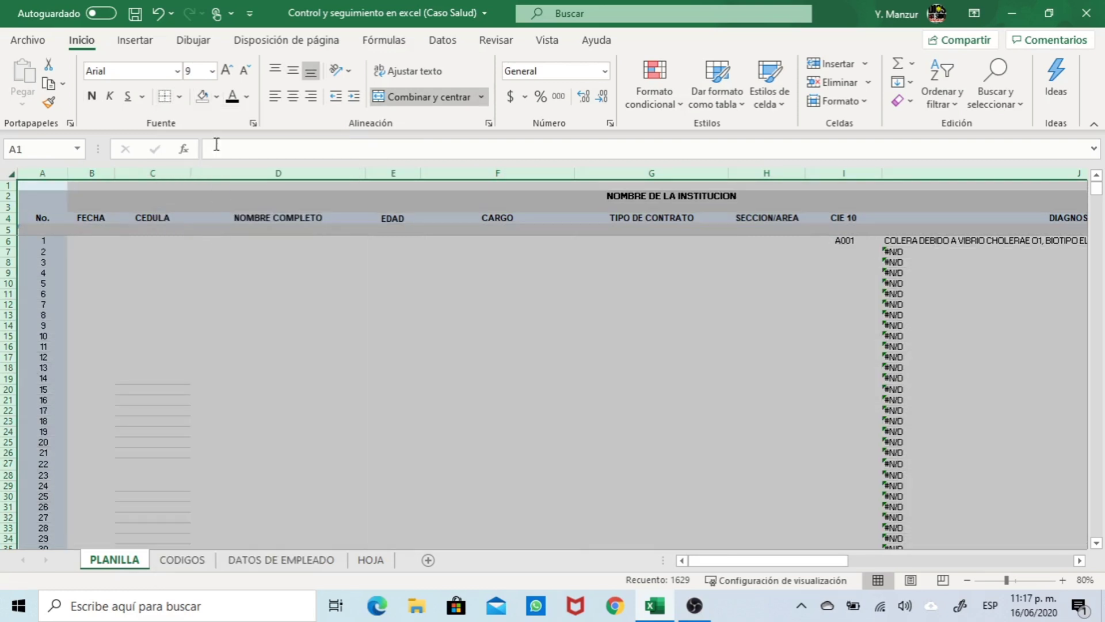
click(216, 97)
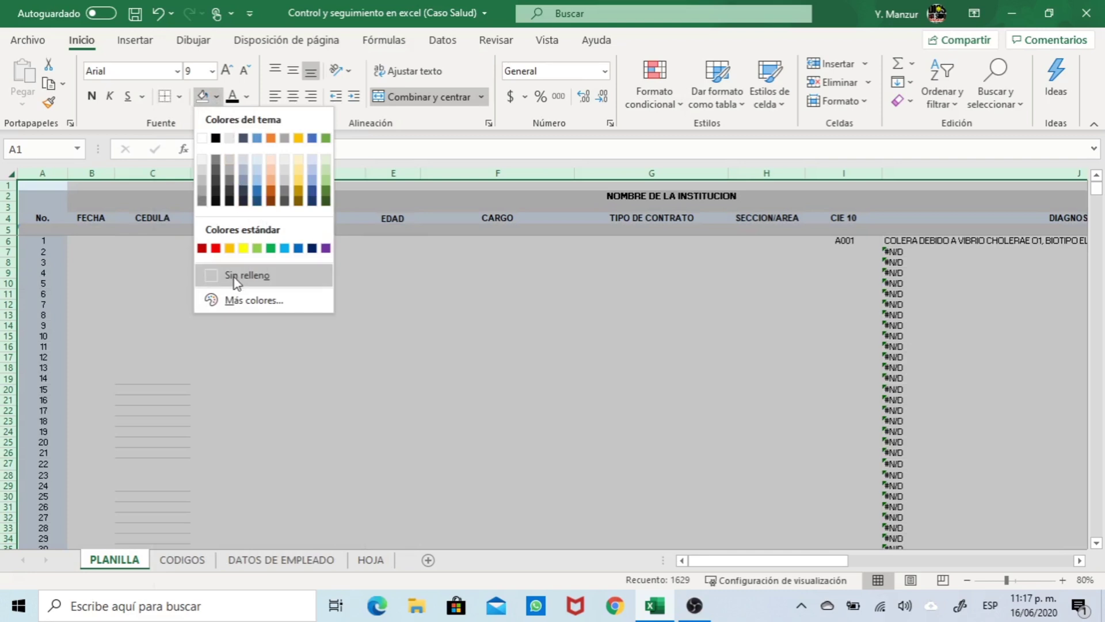
click(233, 276)
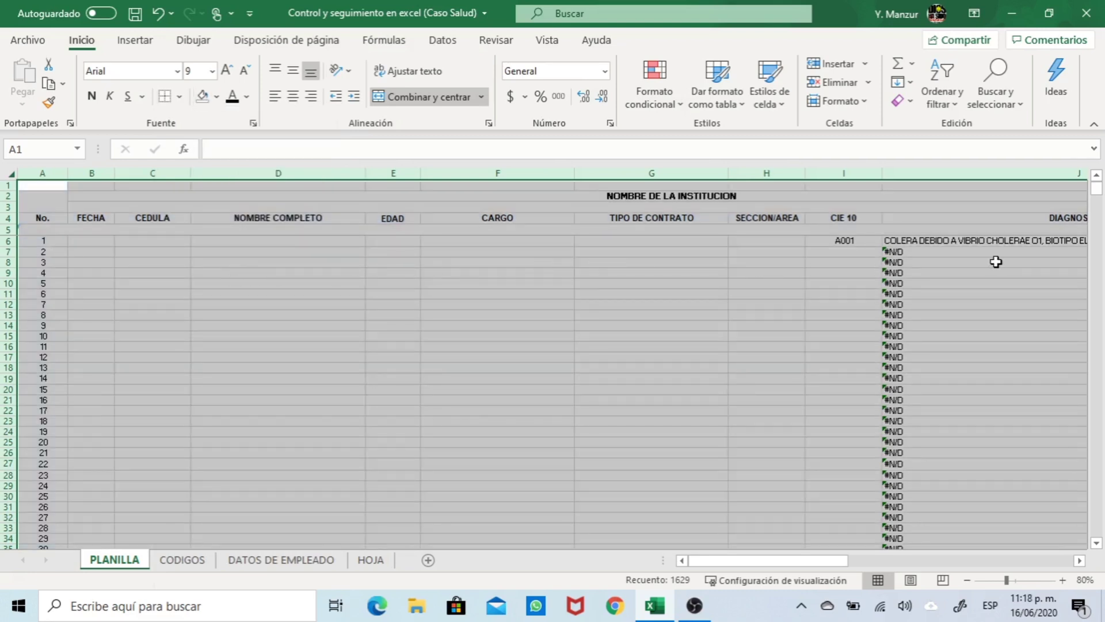
Delete all the data rows from row 6 downward on the PLANILLA sheet, including the numbering and the leftover DIAGNOSTICO formulas
click(10, 239)
drag(13, 238, 77, 482)
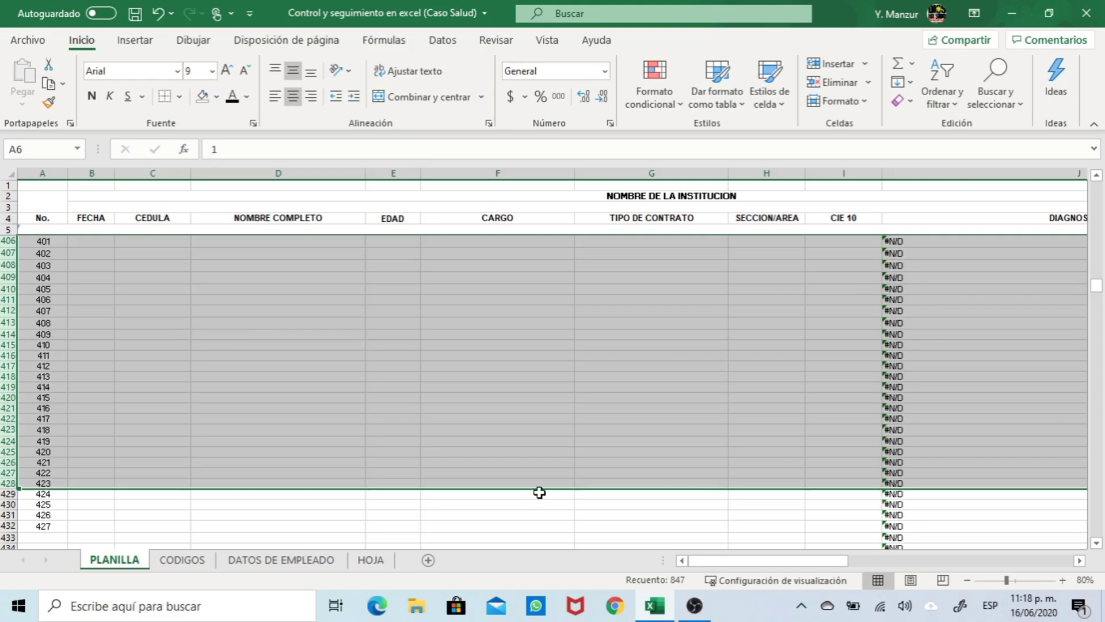
right_click(3, 418)
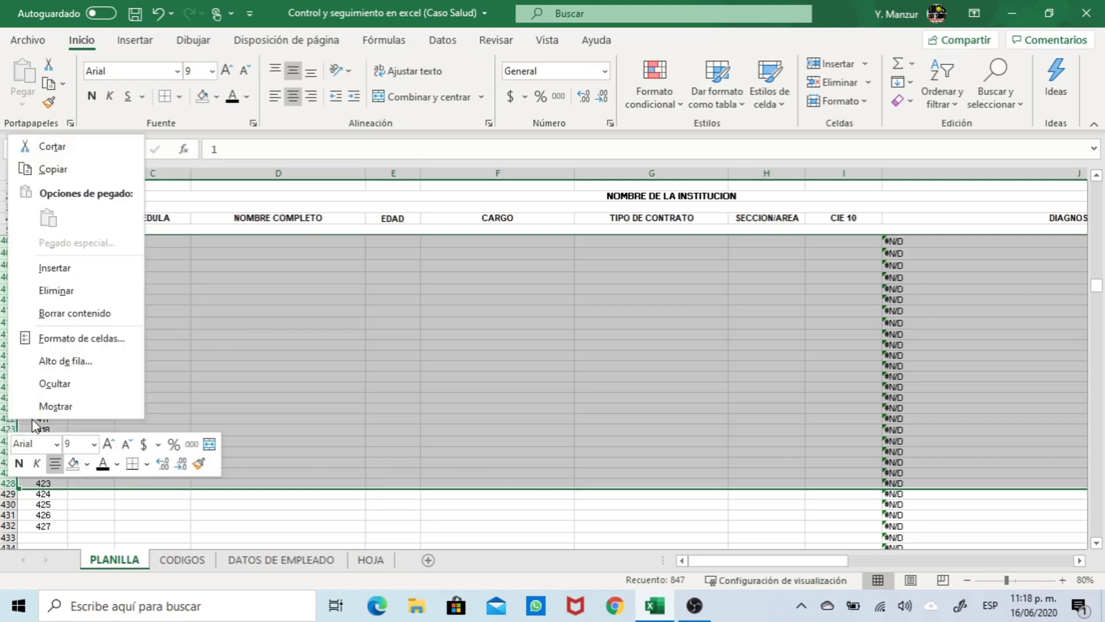
click(80, 299)
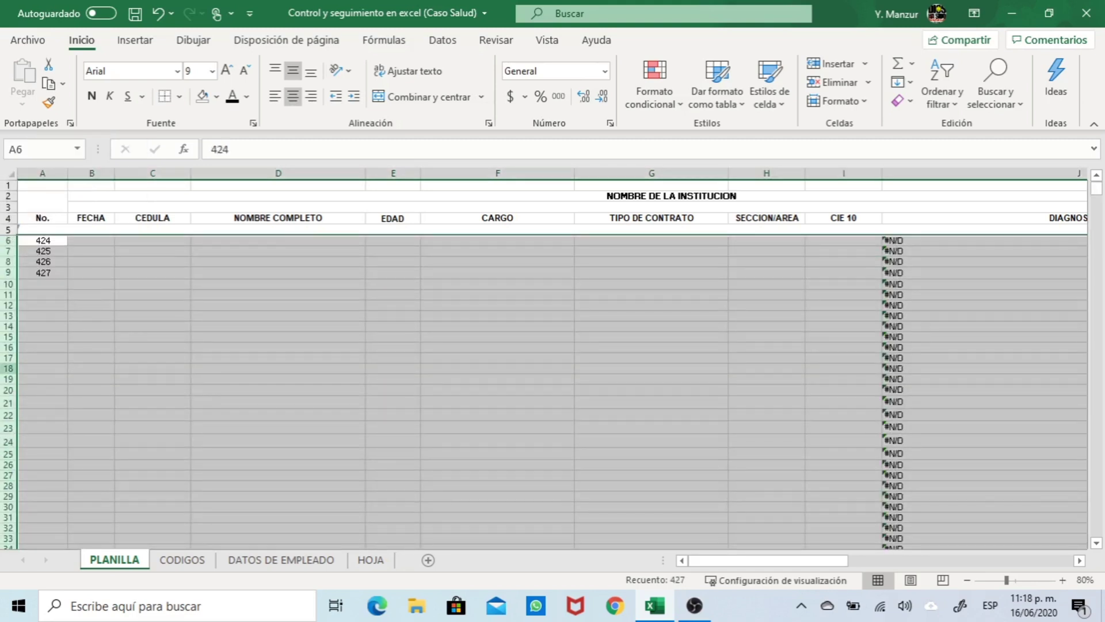
right_click(2, 368)
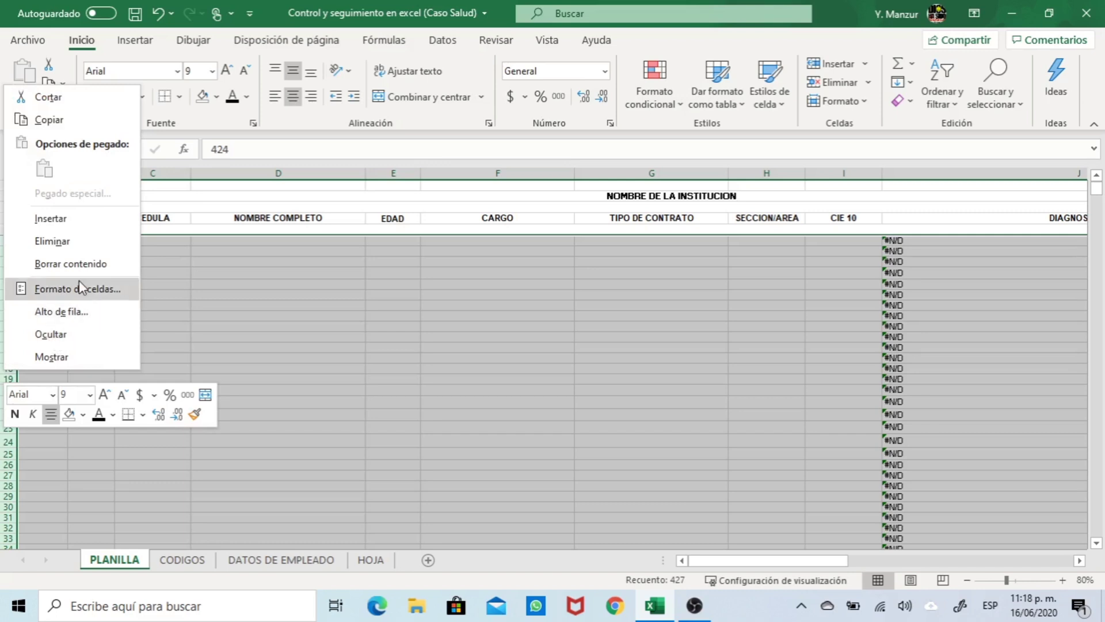
key(Escape)
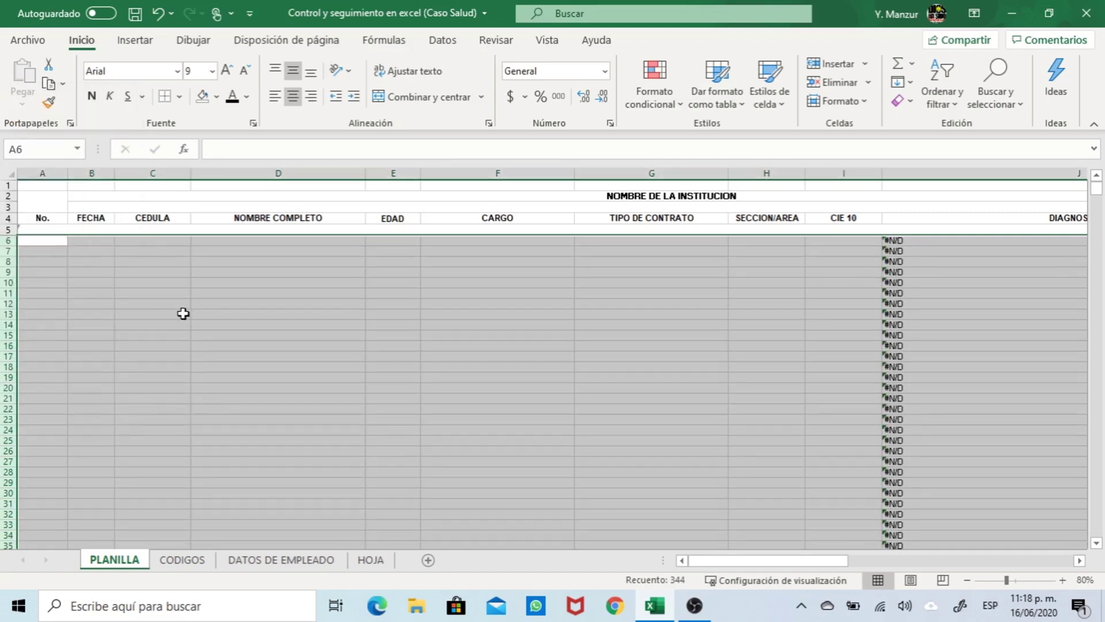
right_click(10, 375)
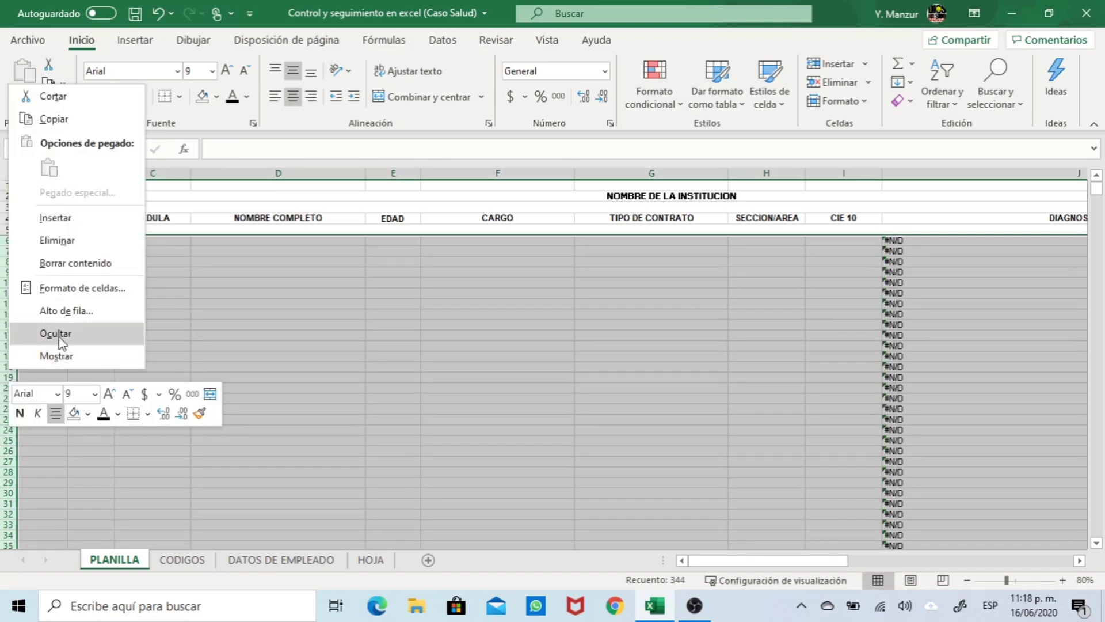
click(83, 241)
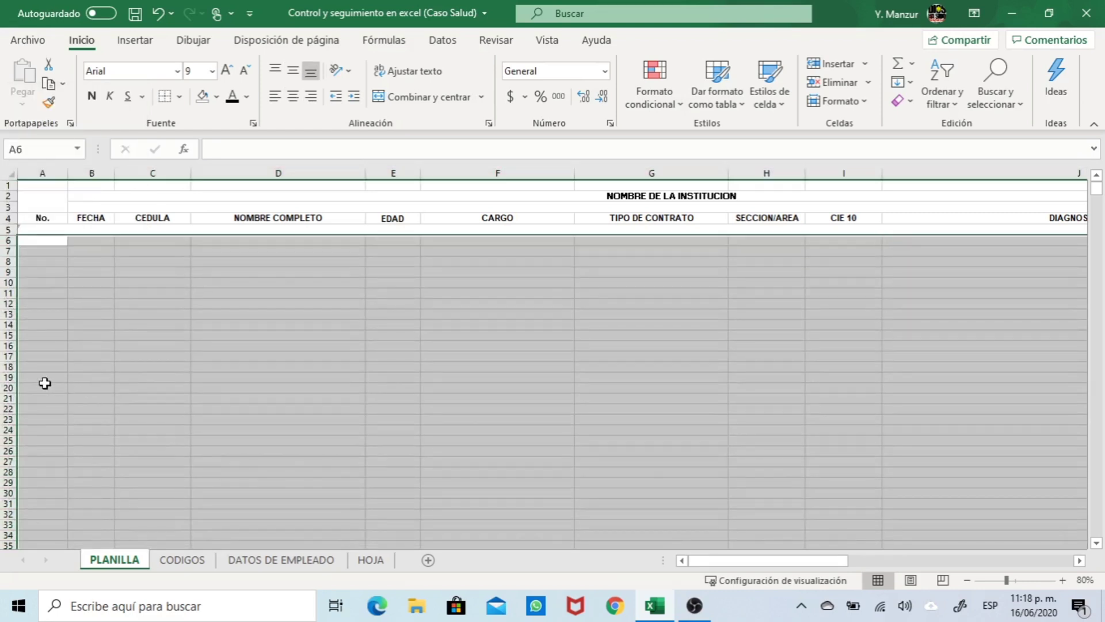
right_click(9, 384)
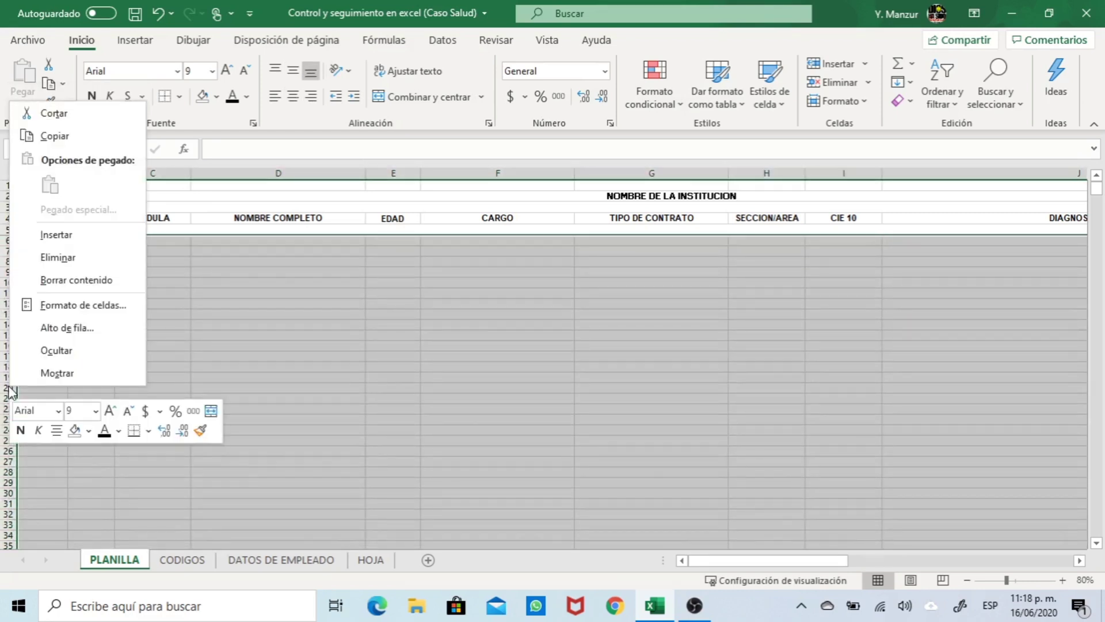
click(87, 257)
click(291, 345)
key(Right)
key(Right)
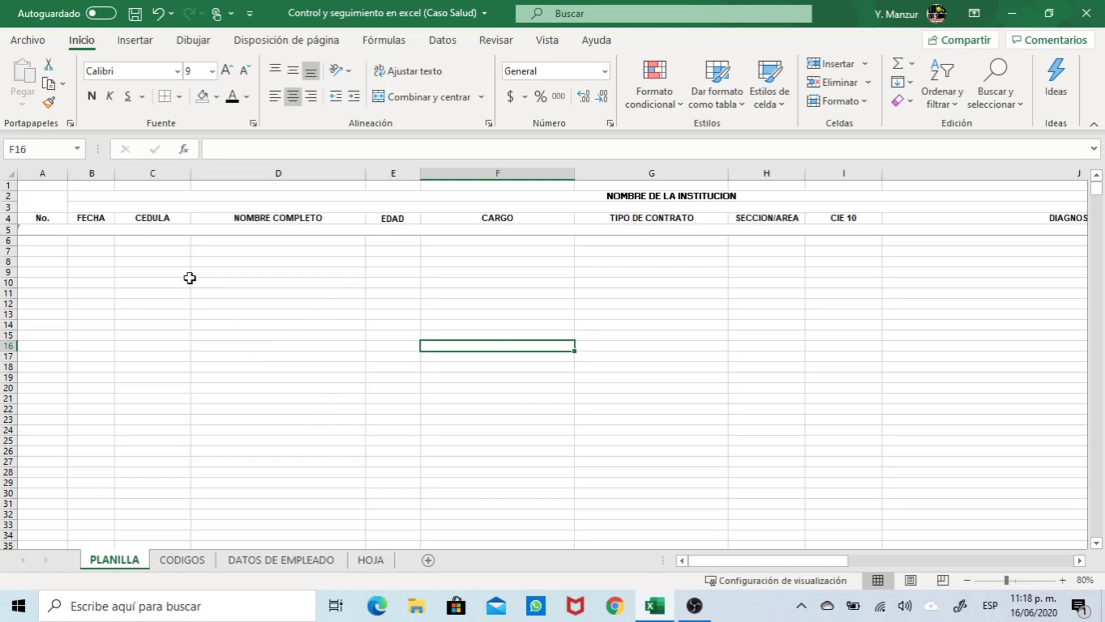
Freeze the panes of the CODIGOS sheet at cell B2, locking the header row and the CODIGO column
click(183, 559)
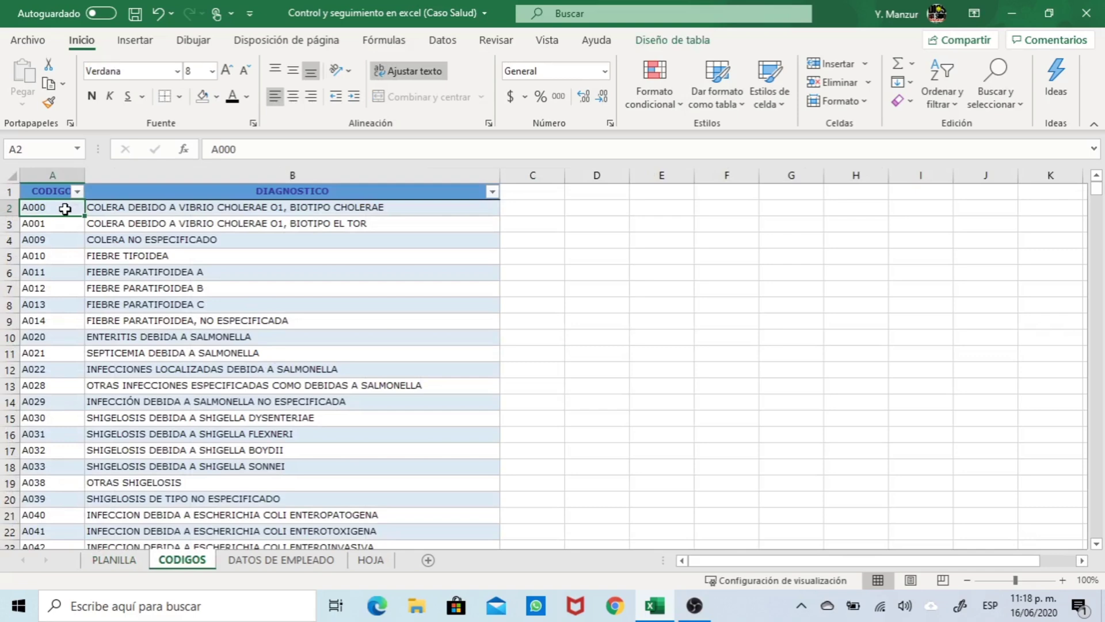
click(121, 209)
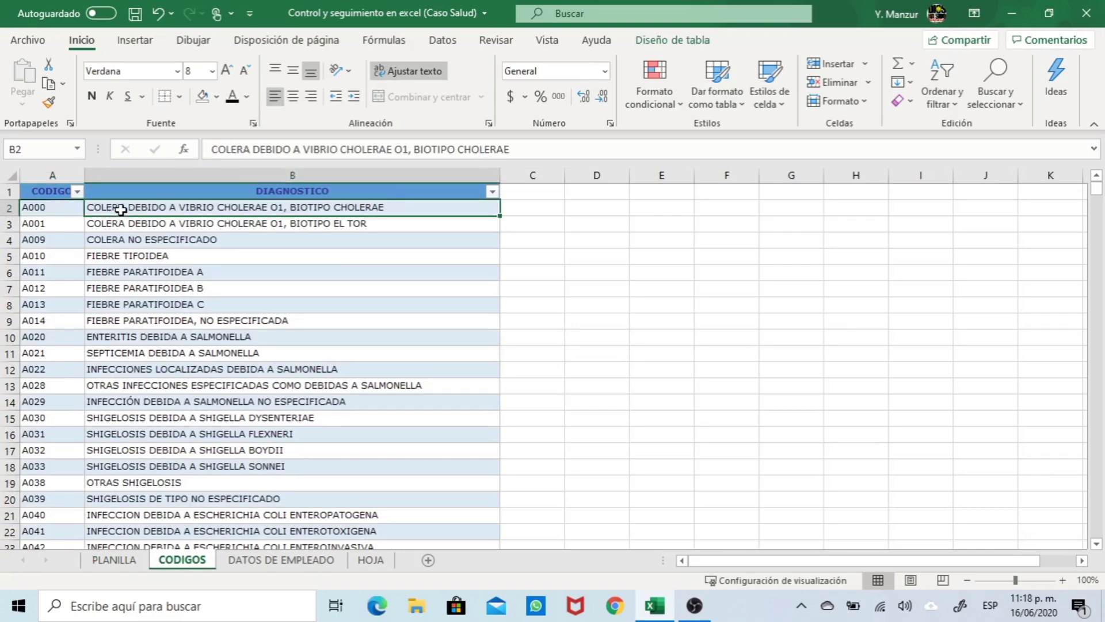
scroll(190, 279, down, 5)
scroll(190, 282, up, 5)
scroll(190, 282, down, 4)
scroll(195, 271, up, 4)
scroll(194, 270, down, 6)
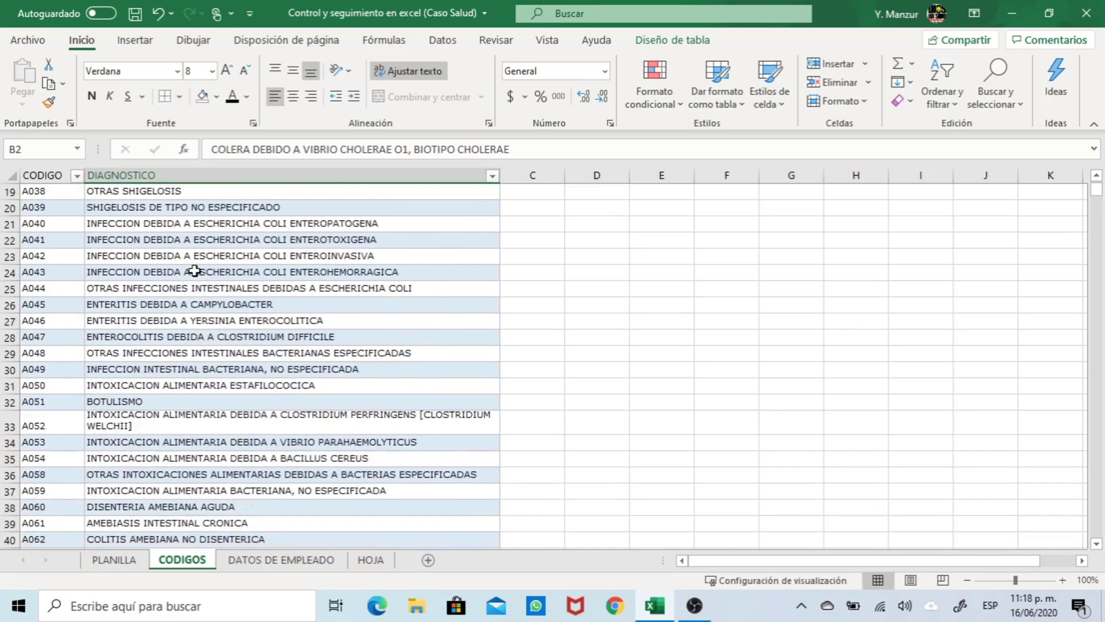
scroll(194, 270, up, 6)
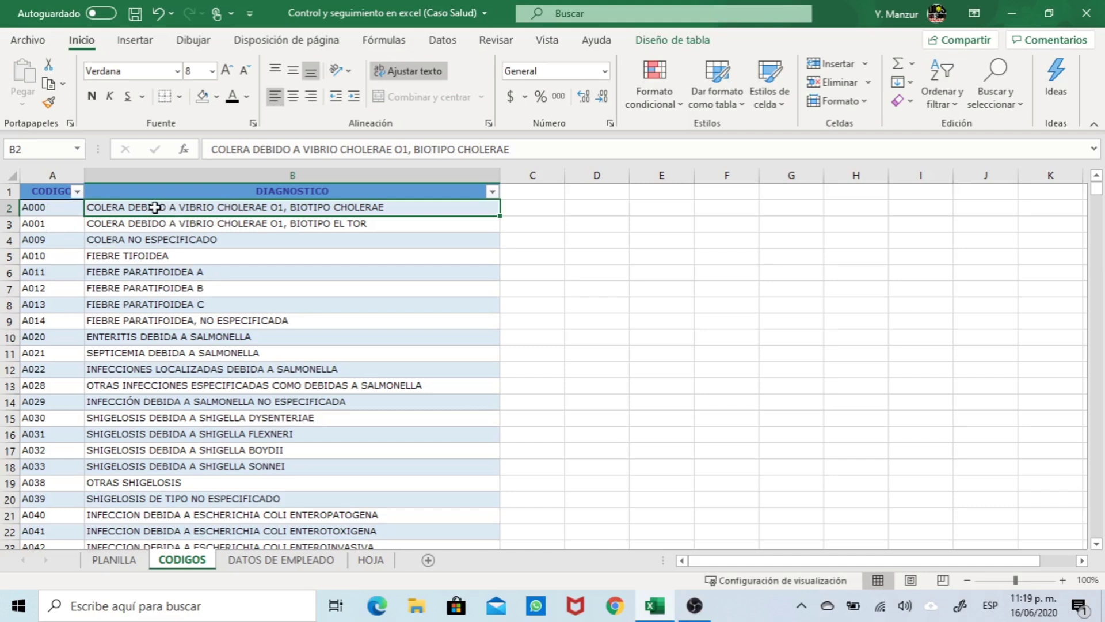
click(547, 41)
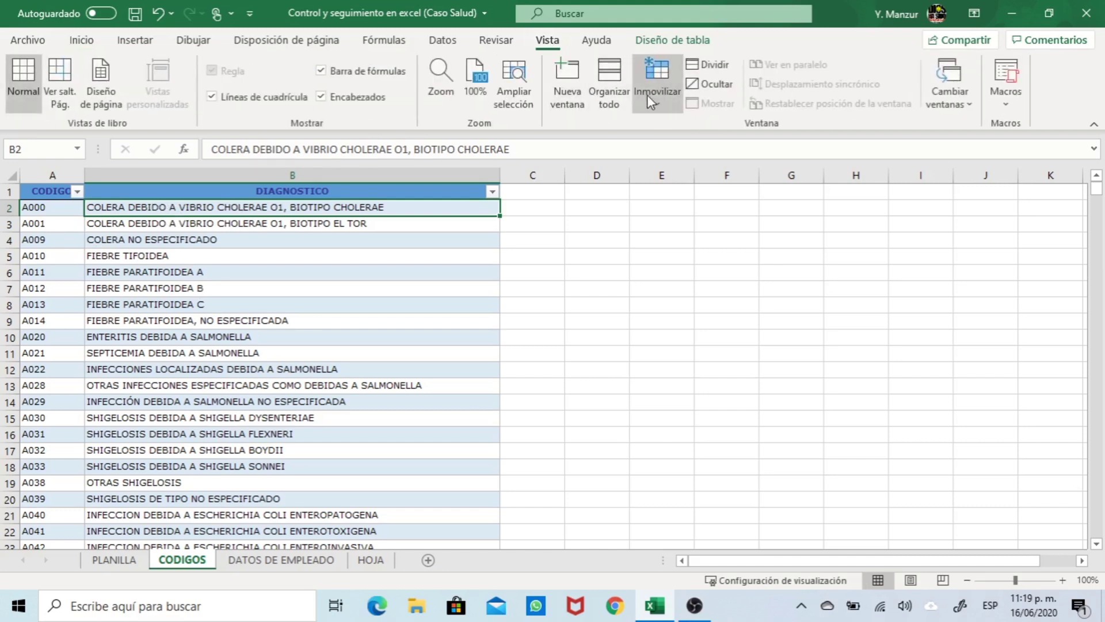
click(659, 106)
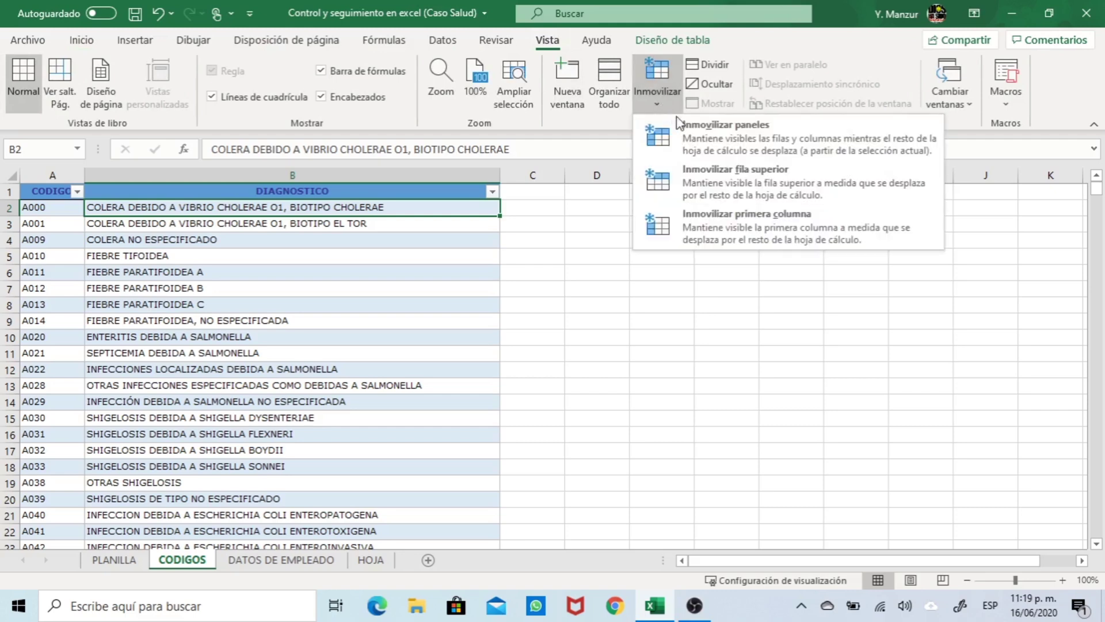
click(708, 135)
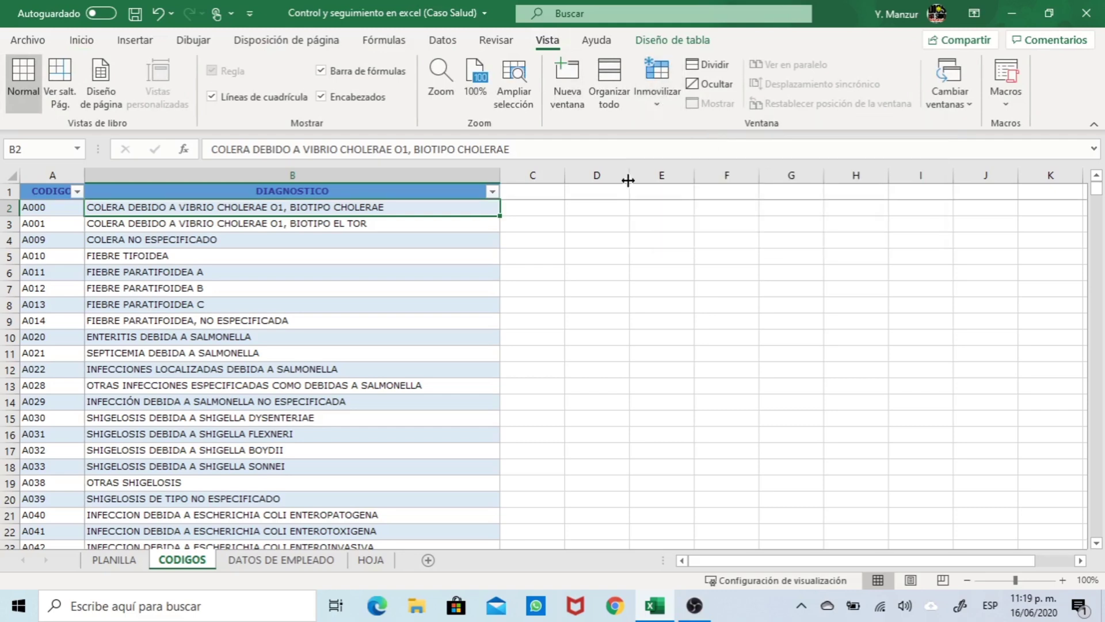
Check how the frozen header row and CODIGO column behave down the code list and across the columns
scroll(330, 349, down, 1)
scroll(329, 348, down, 17)
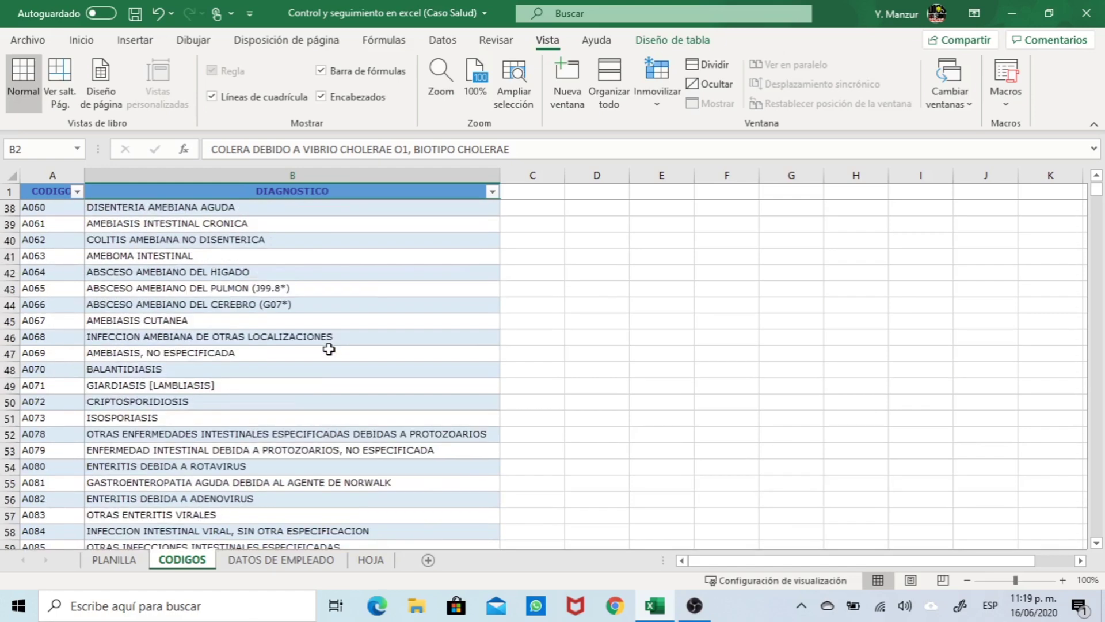
scroll(329, 349, up, 12)
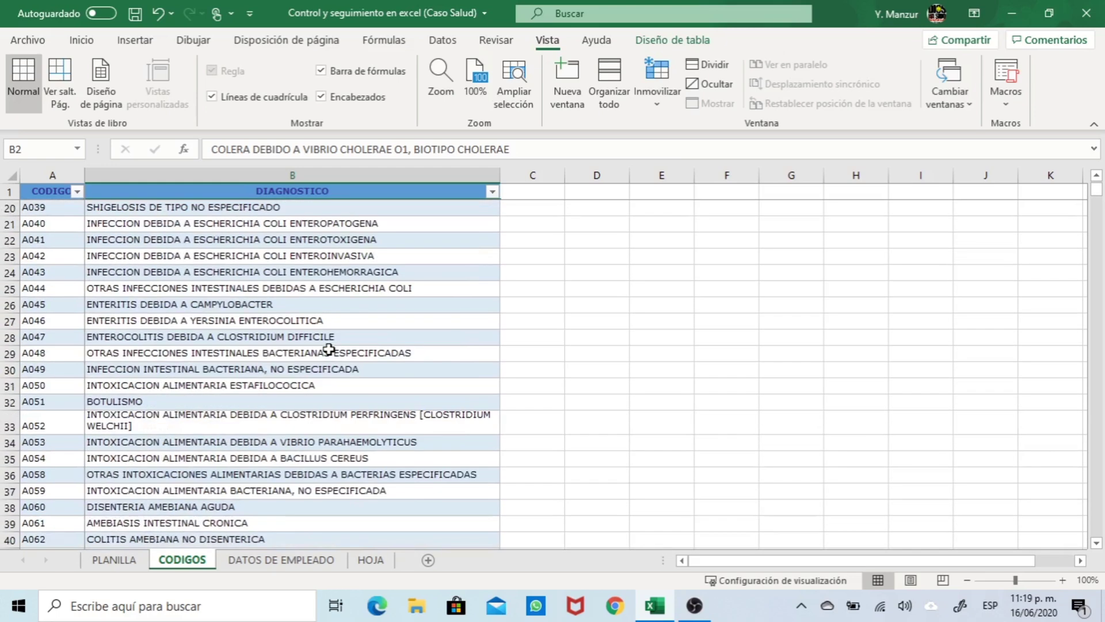
click(337, 349)
key(Right)
key(Right)
key(Right)
key(Right)
key(Right)
key(Right)
key(Right)
key(Right)
key(Right)
key(Right)
key(Right)
key(Right)
key(Right)
key(Right)
key(Right)
key(Right)
key(Right)
key(Right)
key(Right)
key(Right)
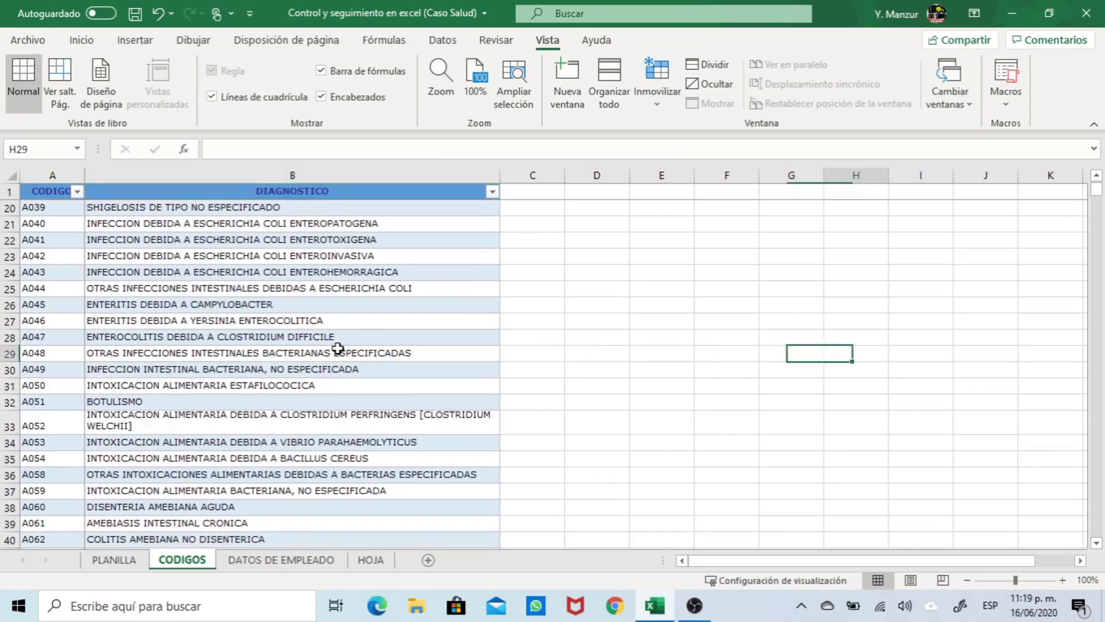
key(Left)
key(Left)
key(Left)
key(Left)
key(Left)
key(Left)
key(Left)
key(Left)
key(Left)
key(Left)
key(Left)
key(Left)
key(Left)
key(Left)
key(Left)
key(Left)
key(Left)
key(Left)
key(Left)
key(Left)
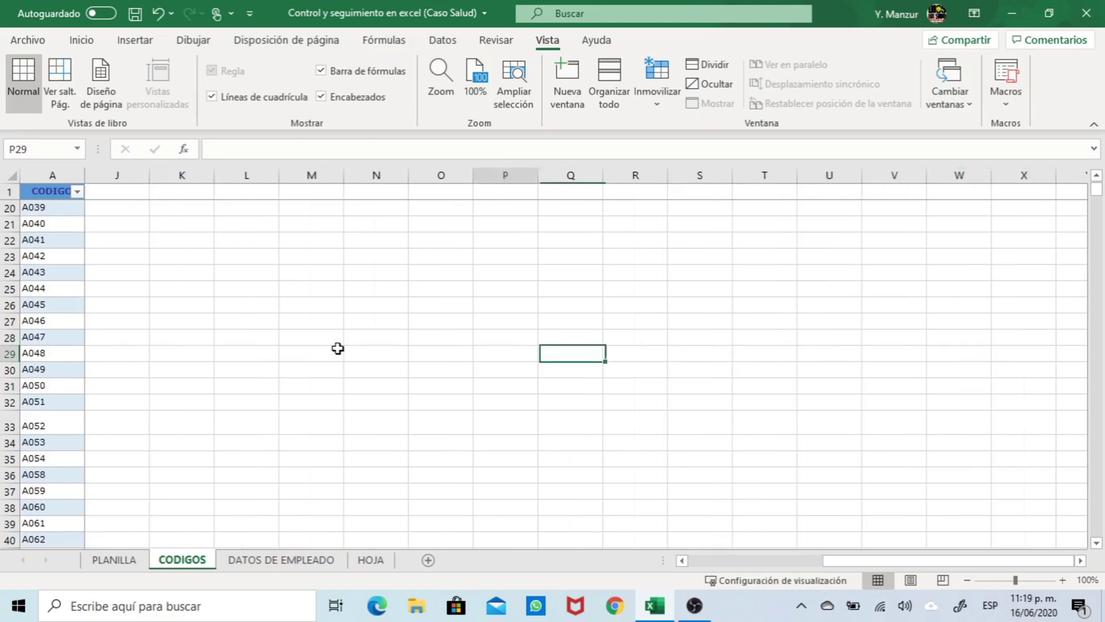
key(Left)
key(Left)
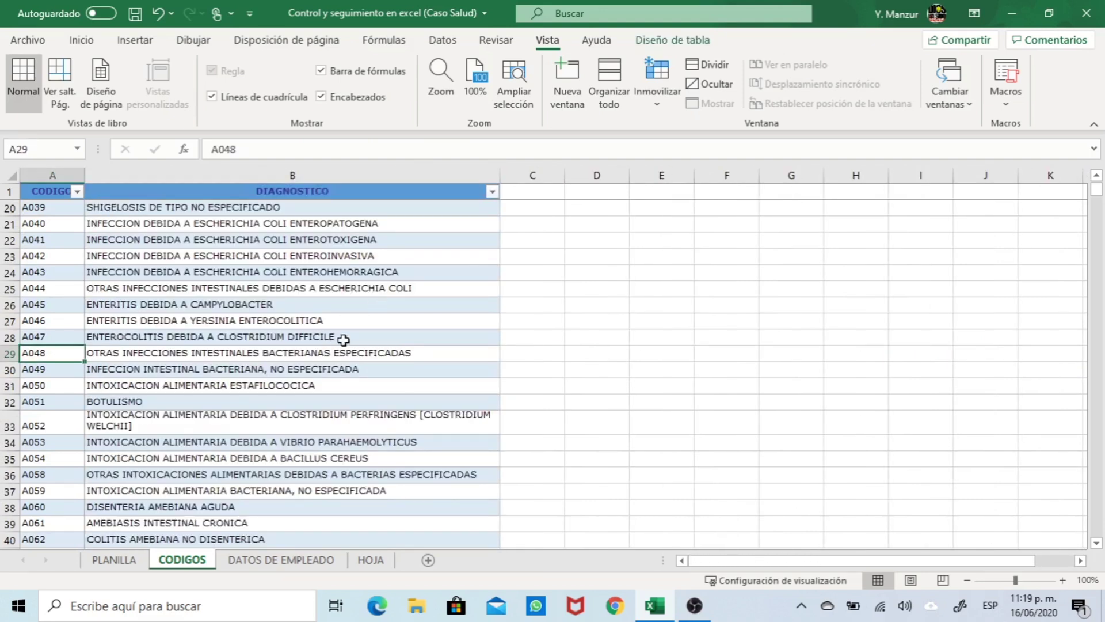
Auto-fit the widths of columns A through J on the PLANILLA sheet to their contents
click(282, 562)
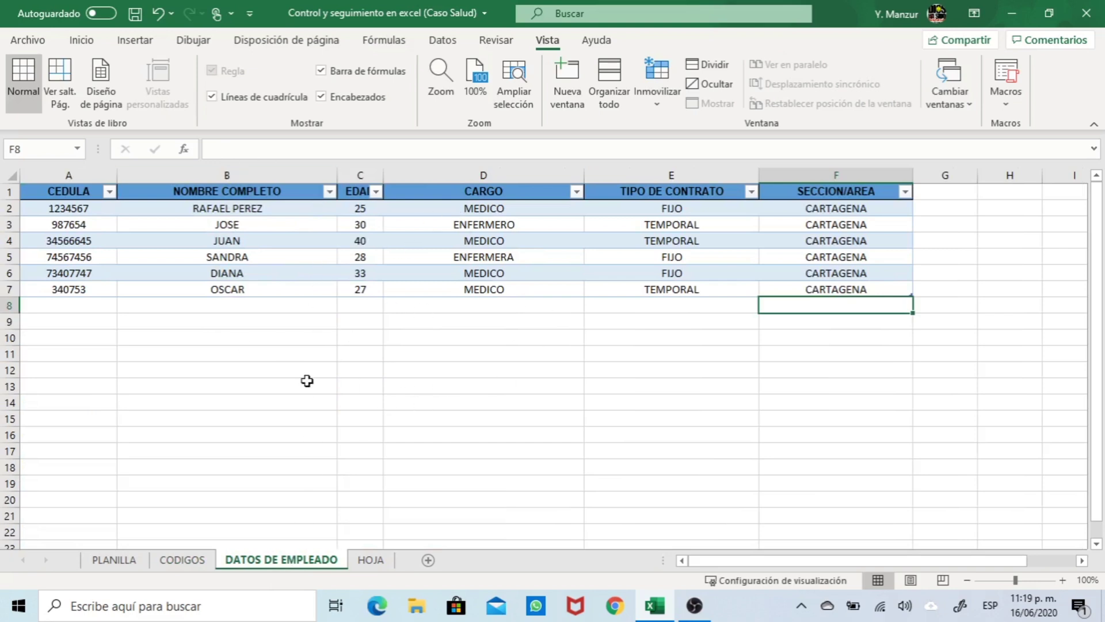
click(118, 561)
click(468, 316)
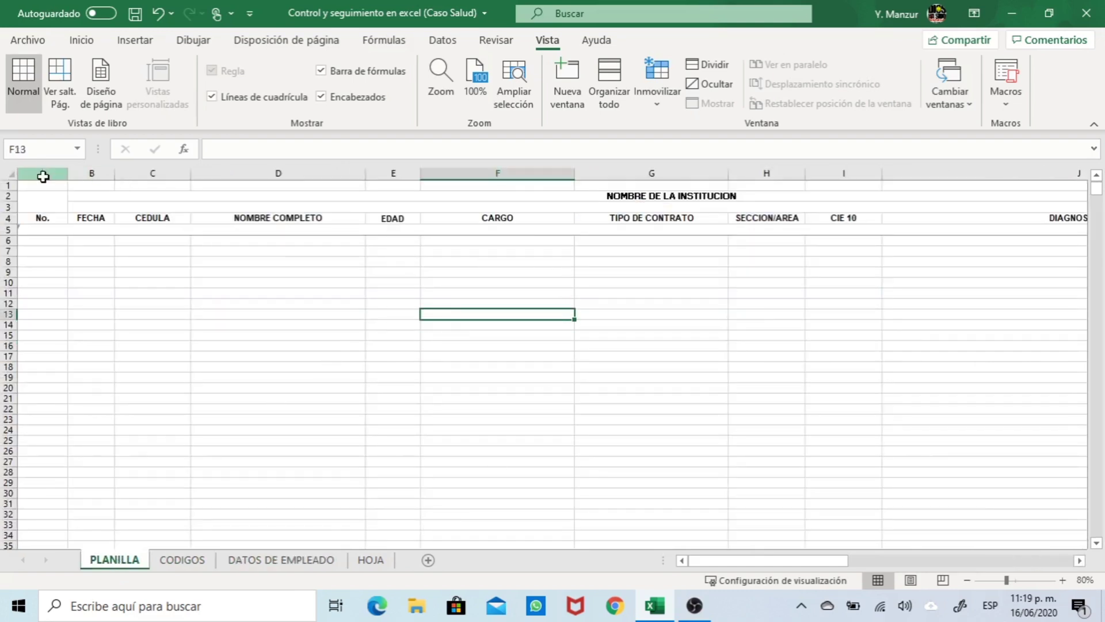
drag(43, 177, 921, 172)
double_click(928, 172)
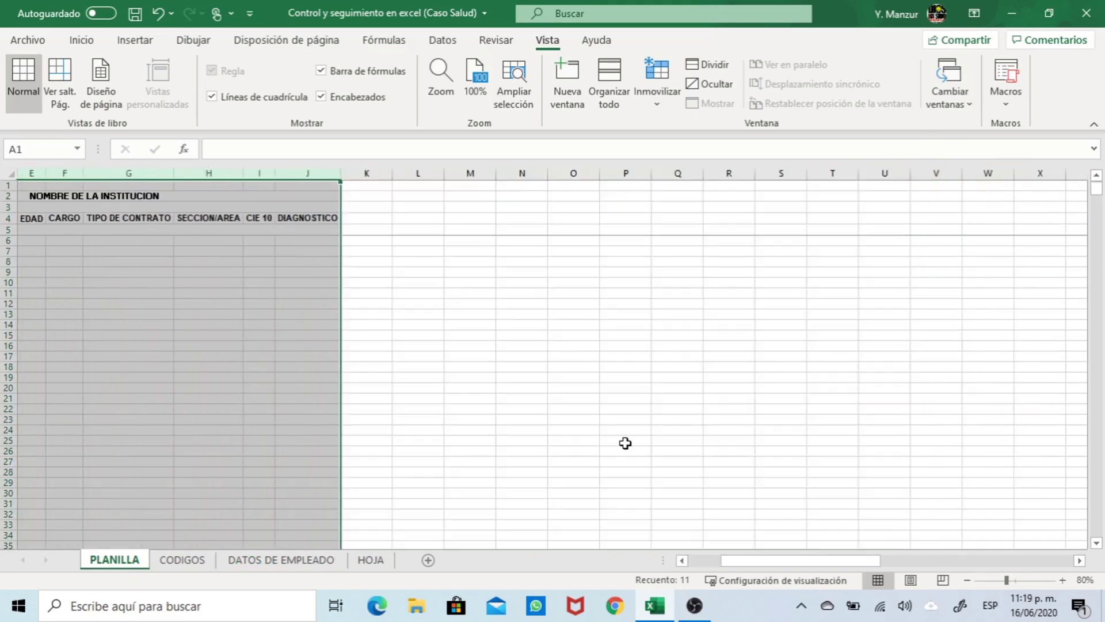
drag(804, 561, 772, 561)
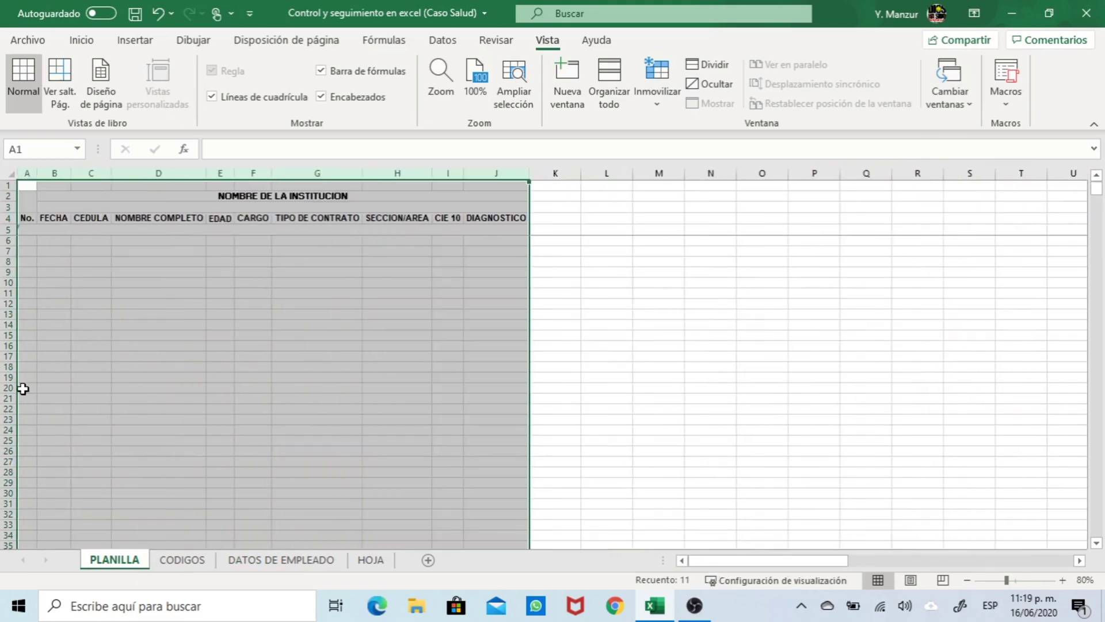
click(118, 294)
click(29, 218)
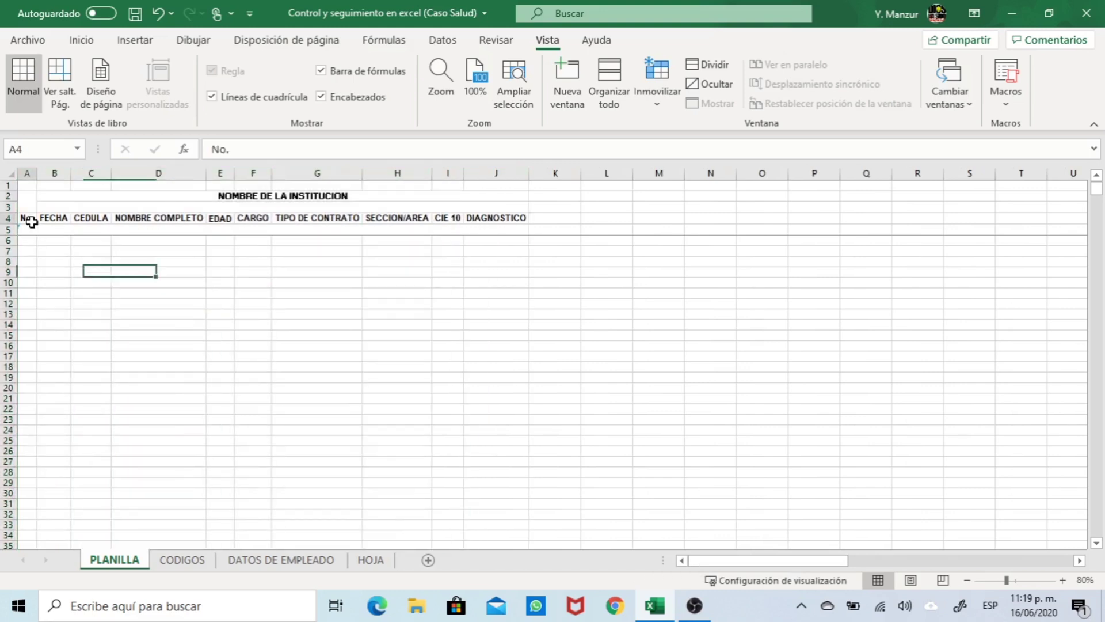
Widen the FECHA, CEDULA and EDAD columns of the PLANILLA sheet
drag(71, 172, 157, 175)
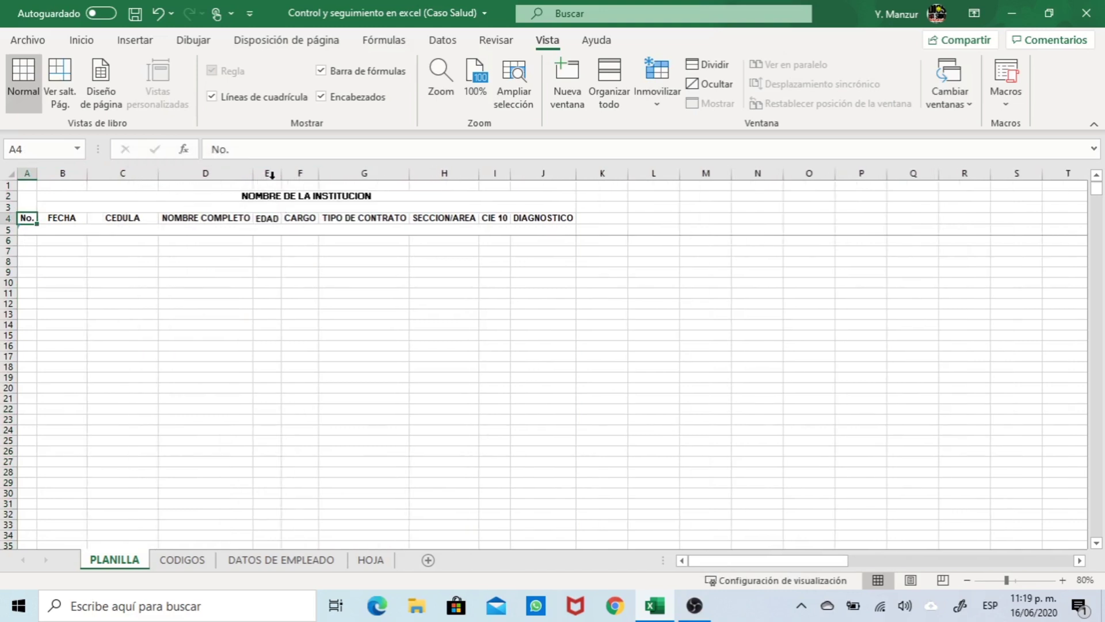
drag(287, 176, 330, 219)
scroll(350, 292, up, 2)
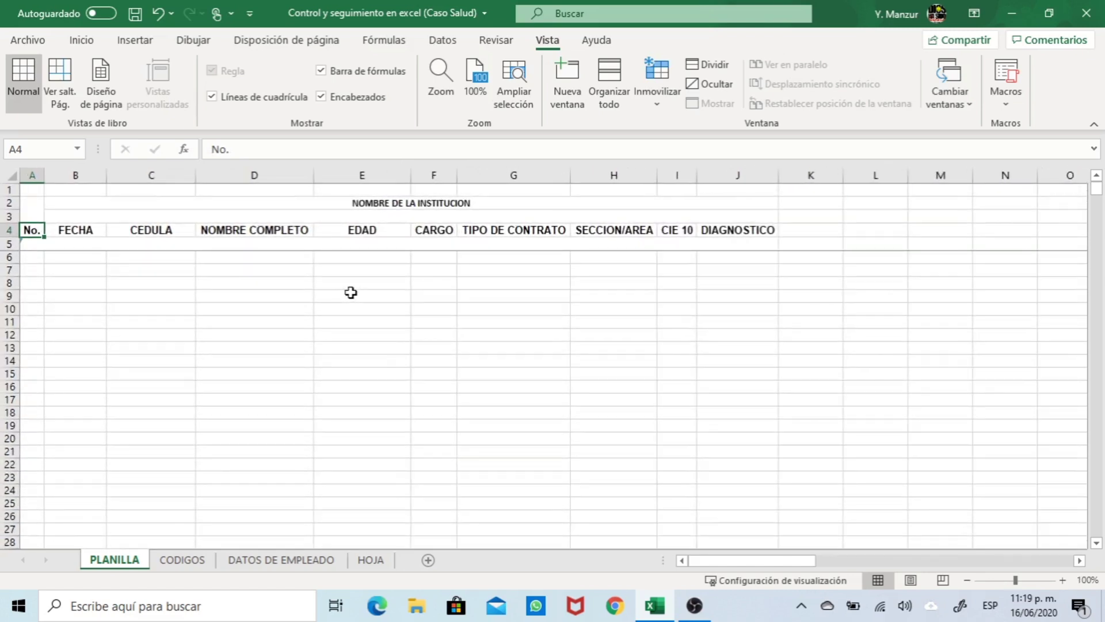
Delete the empty merged row 5 below the PLANILLA headers
click(402, 203)
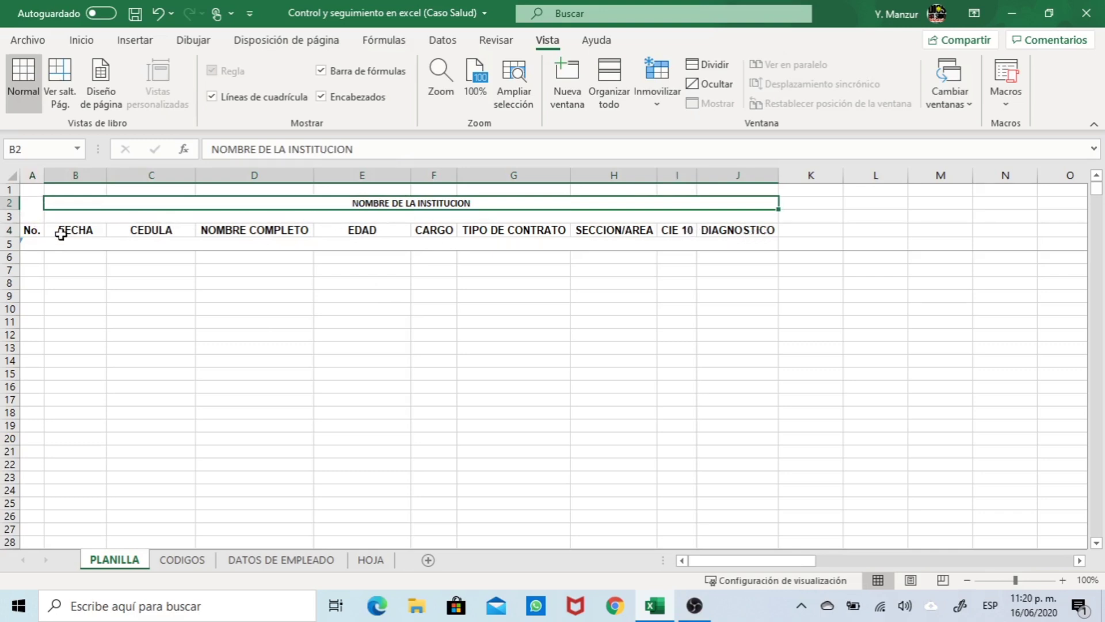
click(30, 243)
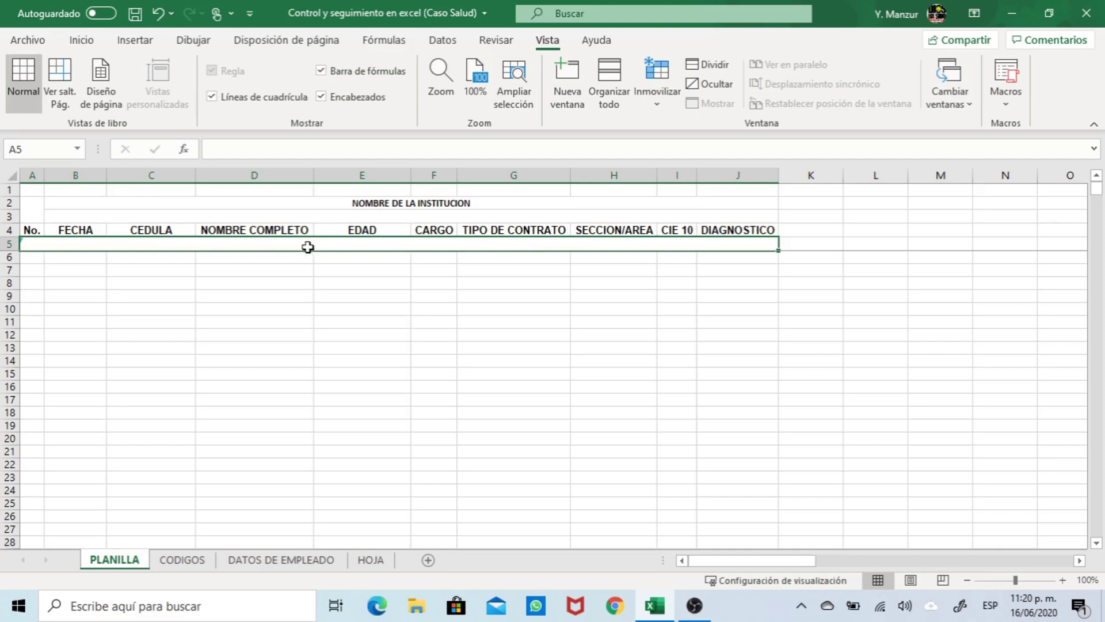
click(8, 244)
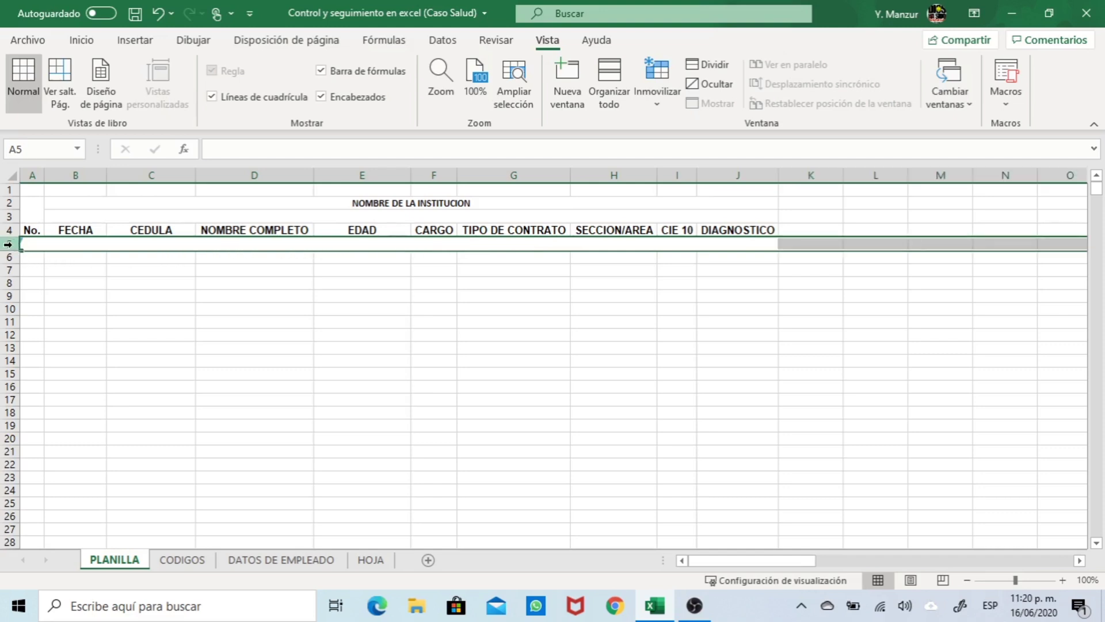
right_click(8, 244)
click(54, 396)
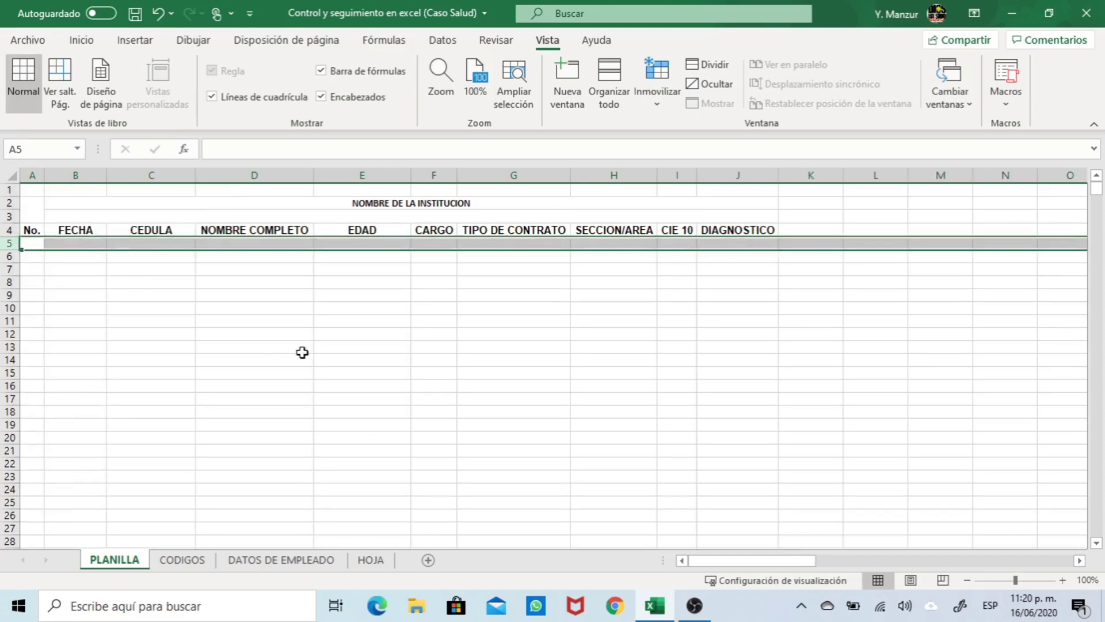
click(325, 335)
click(195, 294)
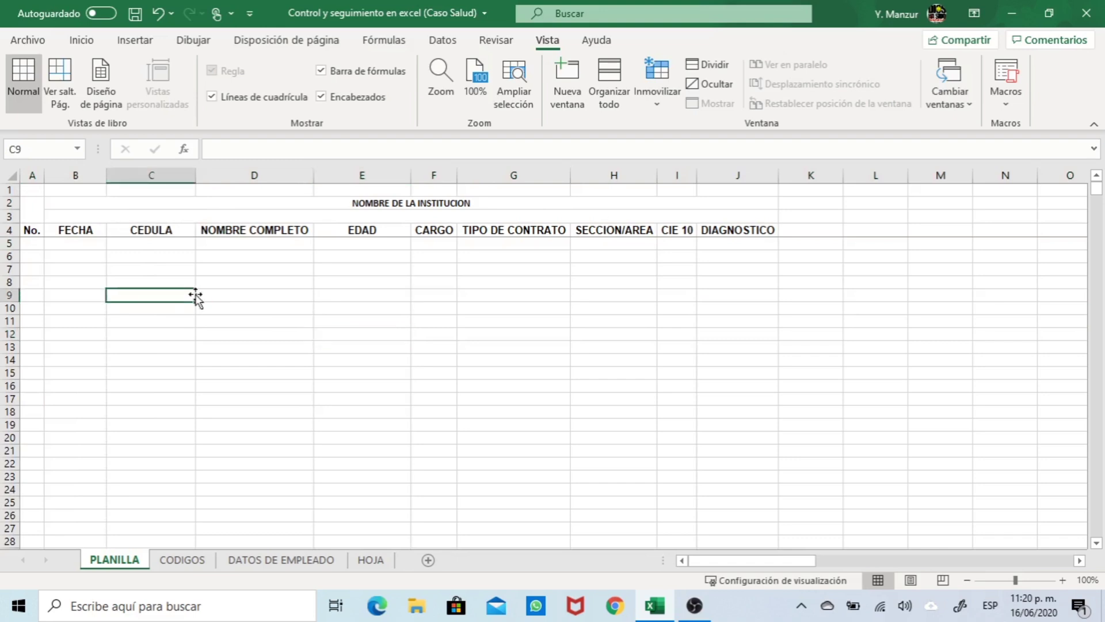
Enter 1 as the first record number under the No. header on the PLANILLA sheet
click(35, 247)
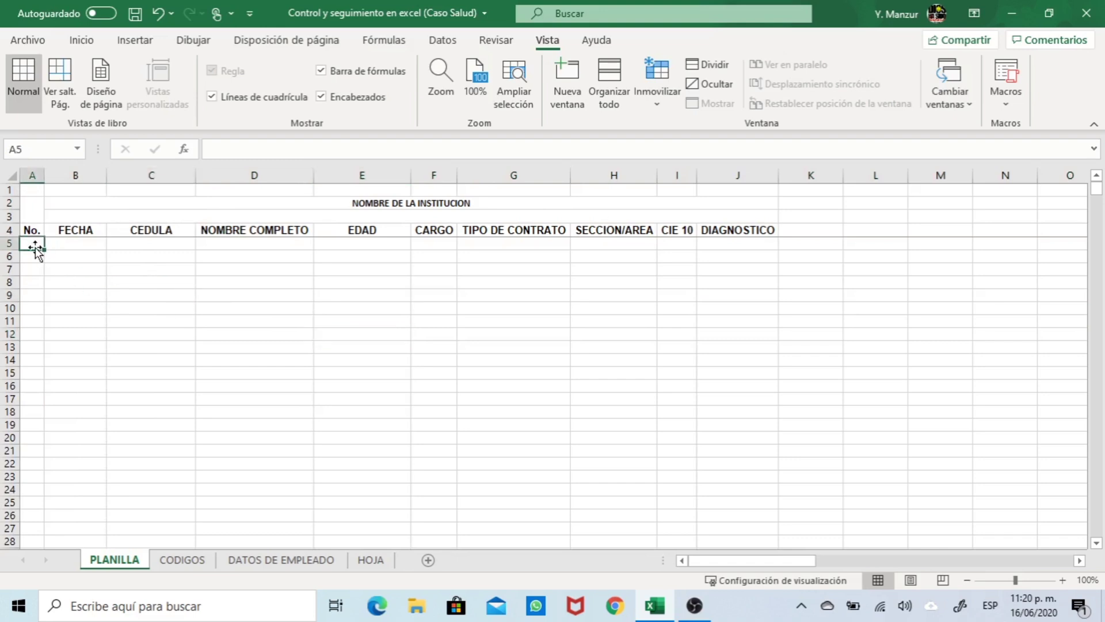
text(1)
key(Tab)
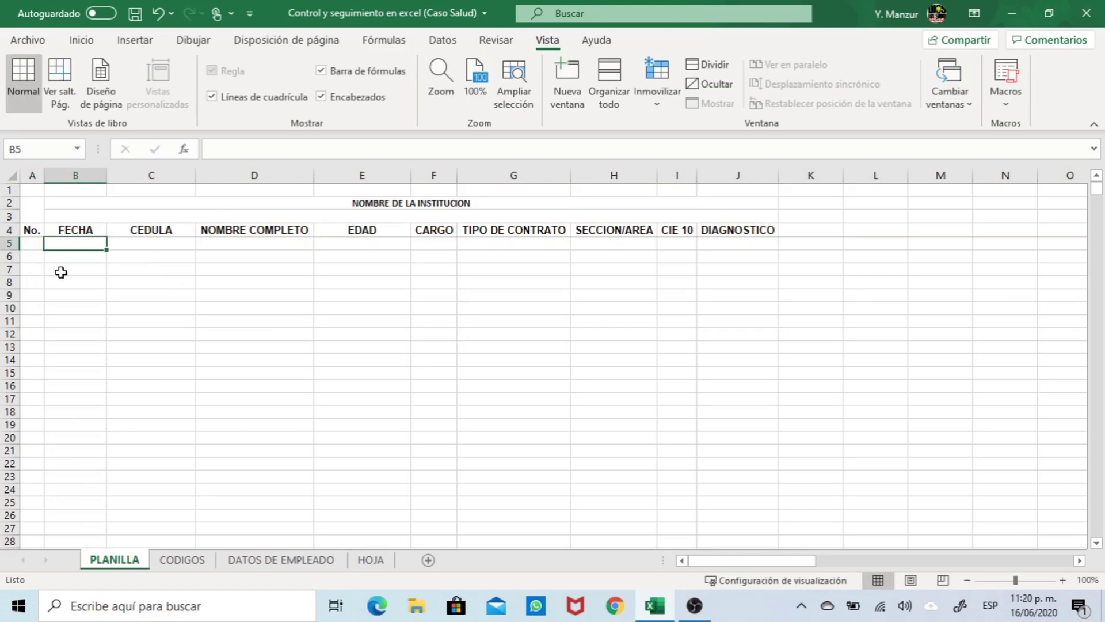
Set the font colour of the whole PLANILLA sheet to black and centre the record number in A5
click(12, 175)
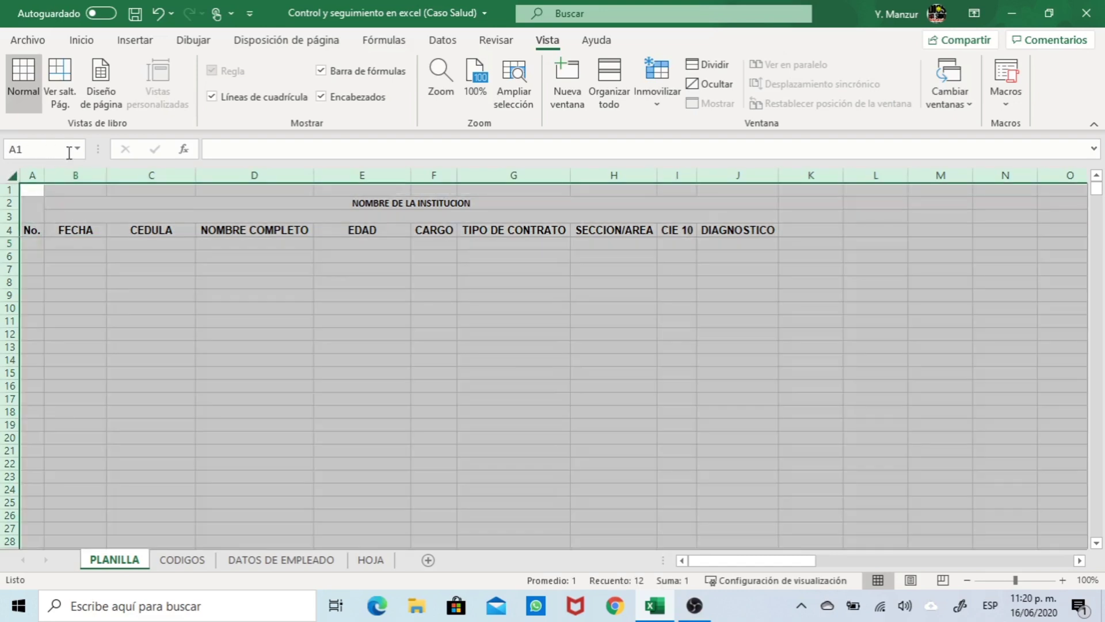
scroll(211, 96, up, 7)
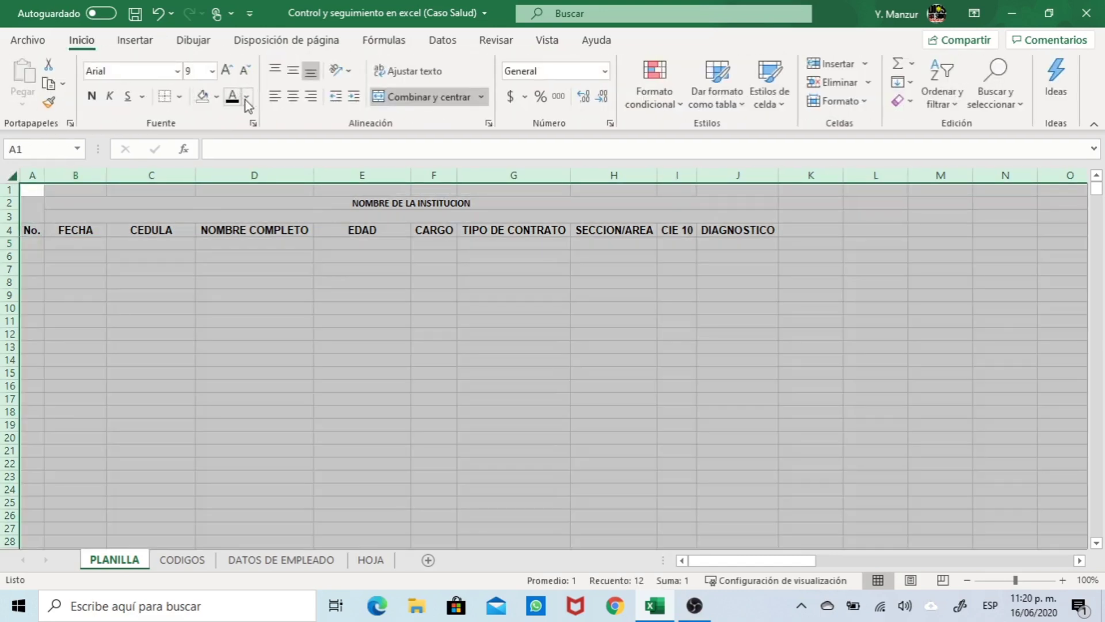
click(233, 97)
click(87, 244)
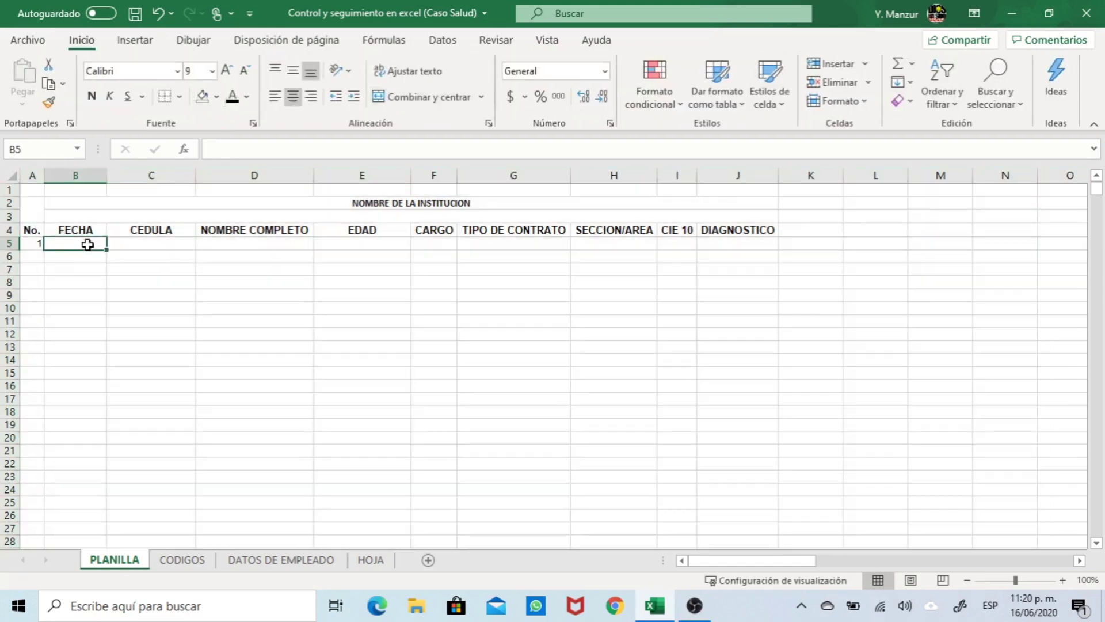
click(37, 243)
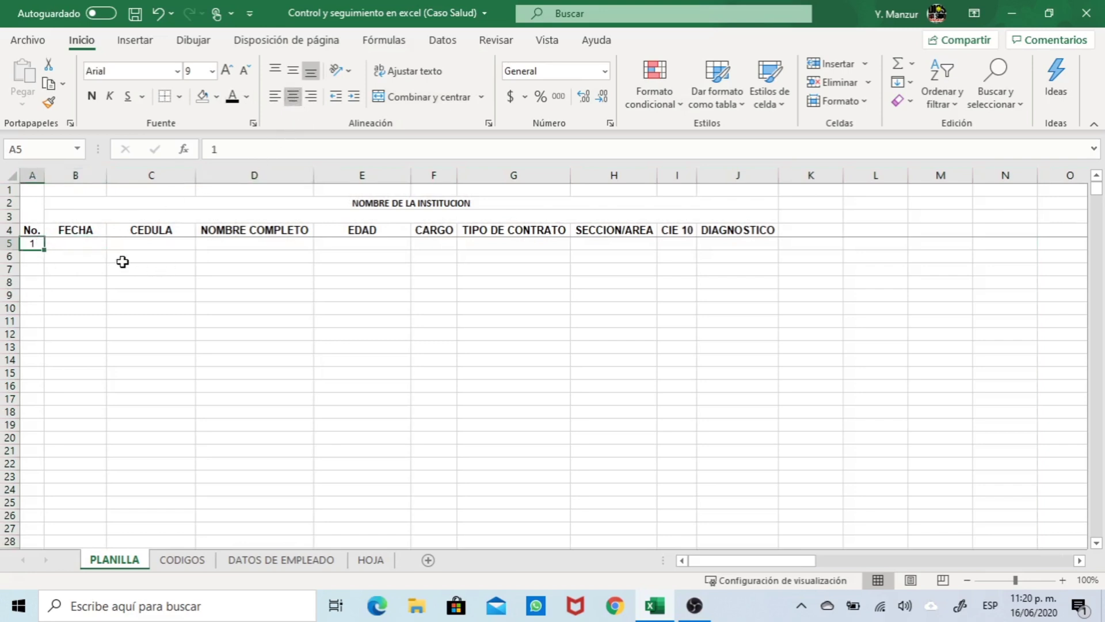
Enter the current date, 16/06/2020, in the FECHA cell of the first record
click(85, 244)
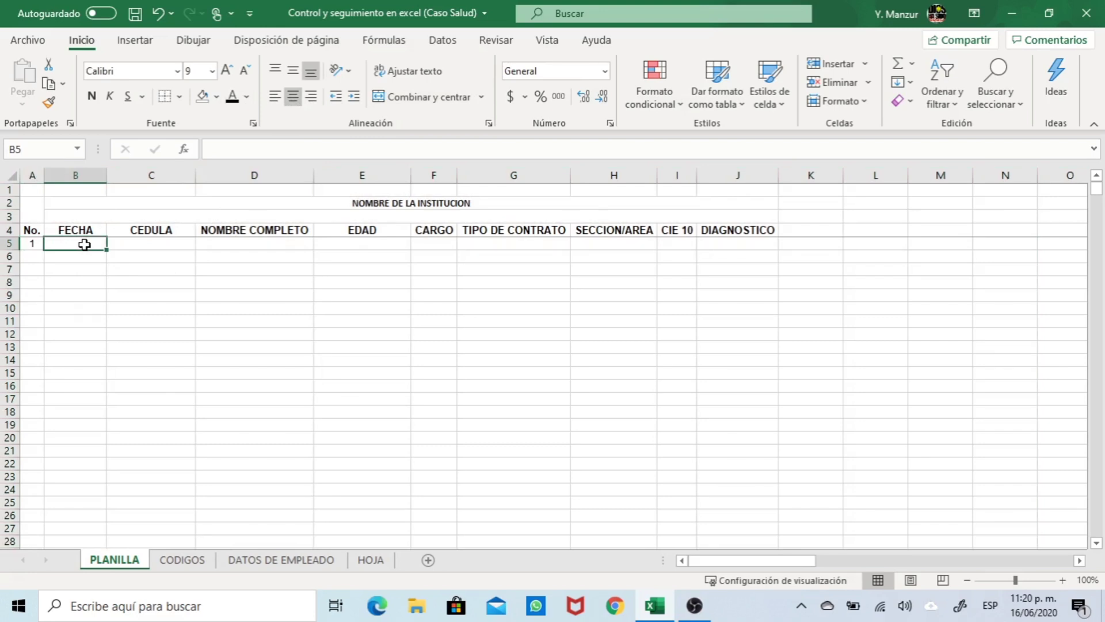
key(ctrl+semicolon)
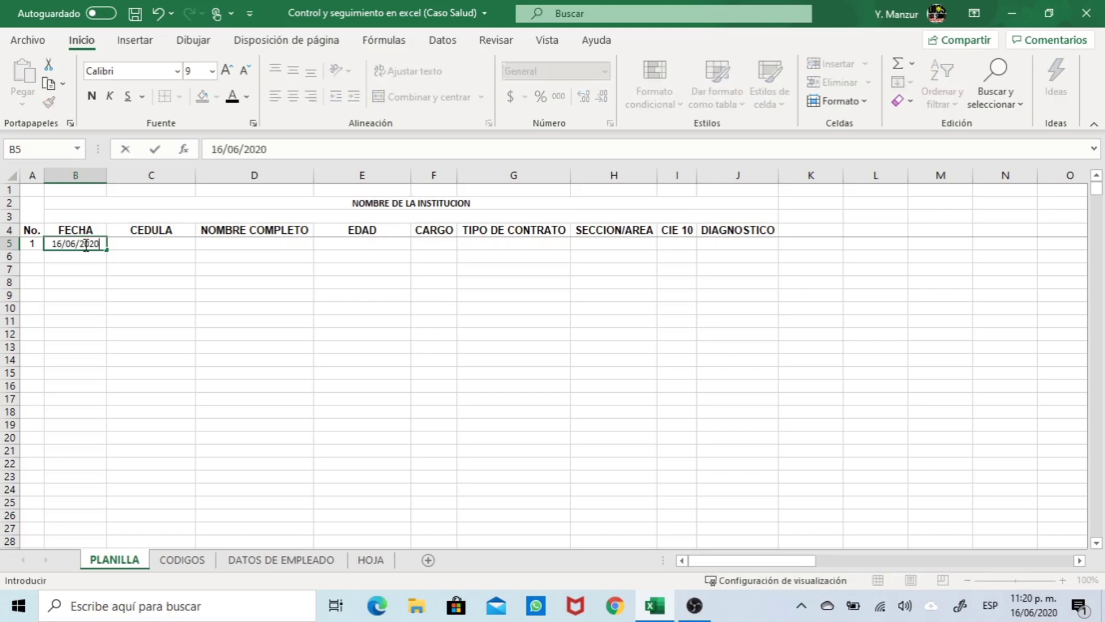
key(Tab)
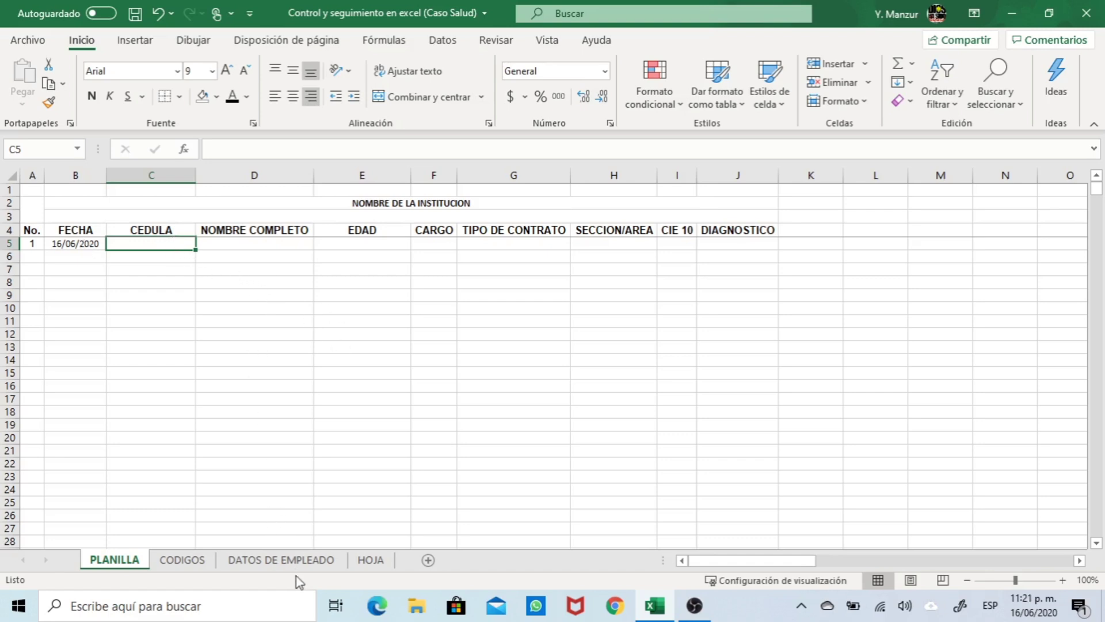
Copy the first employee's CEDULA from the DATOS DE EMPLEADO sheet and paste it as a value into C5 of PLANILLA
click(289, 563)
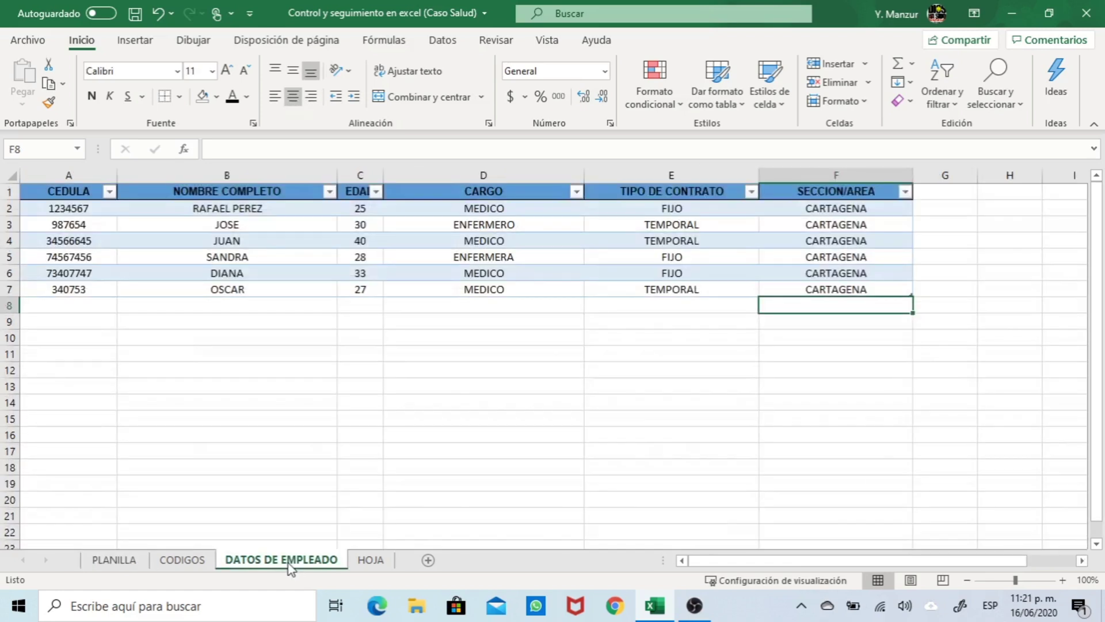
right_click(90, 211)
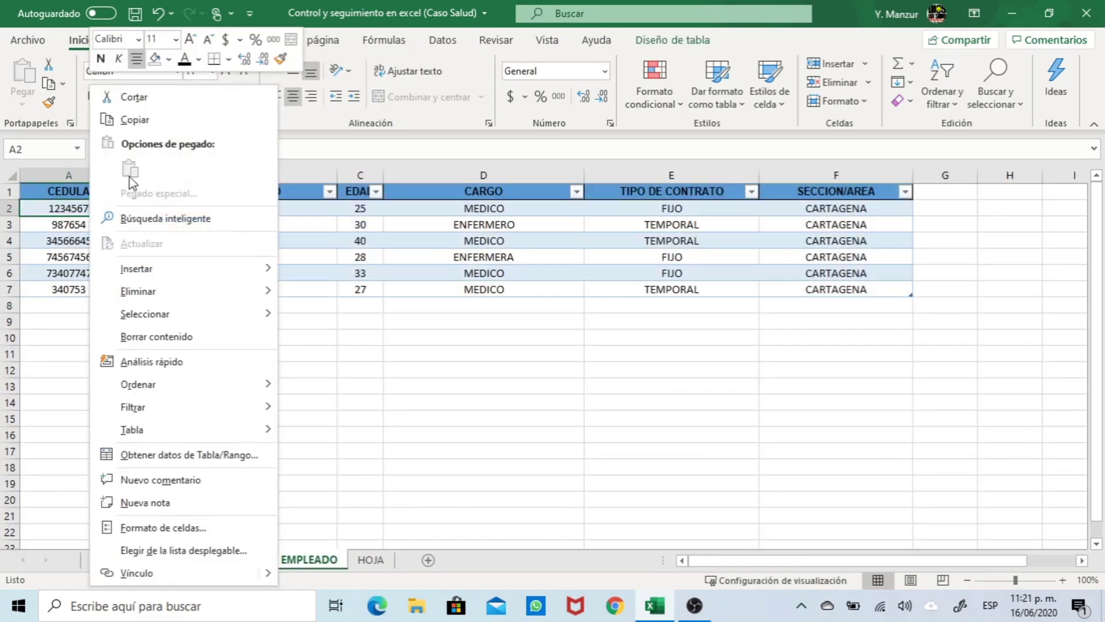
click(140, 118)
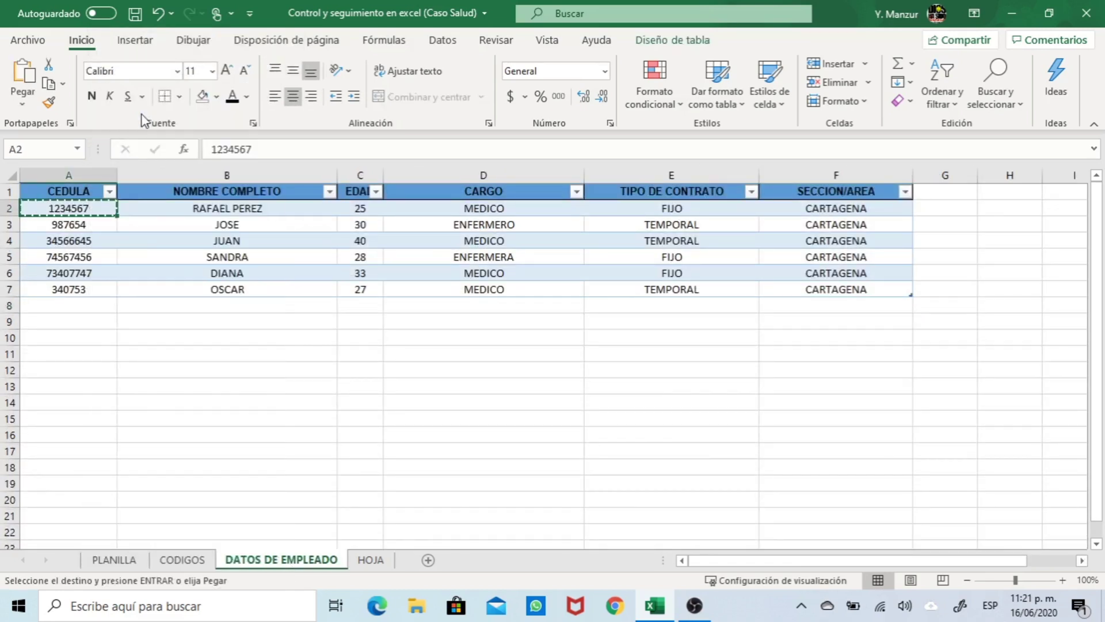
click(184, 561)
click(114, 559)
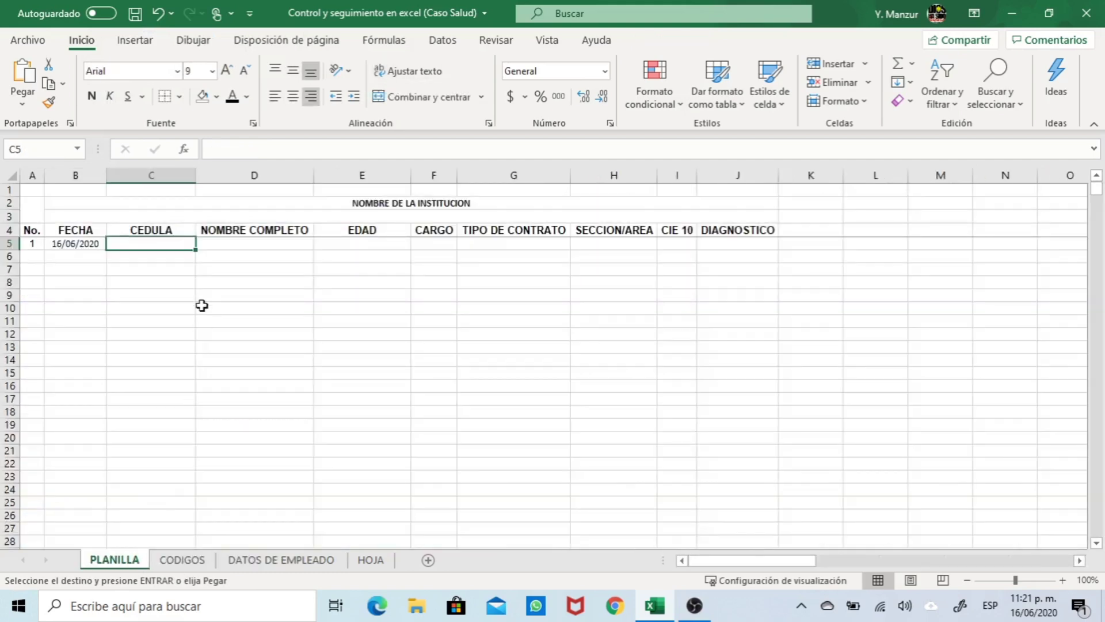
right_click(151, 243)
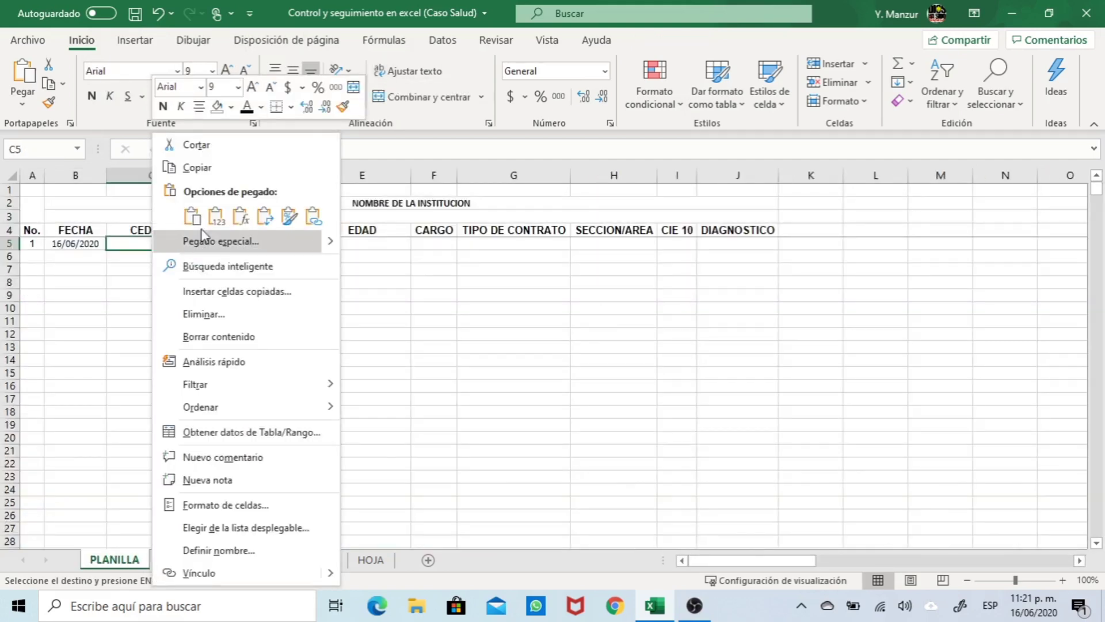
click(216, 216)
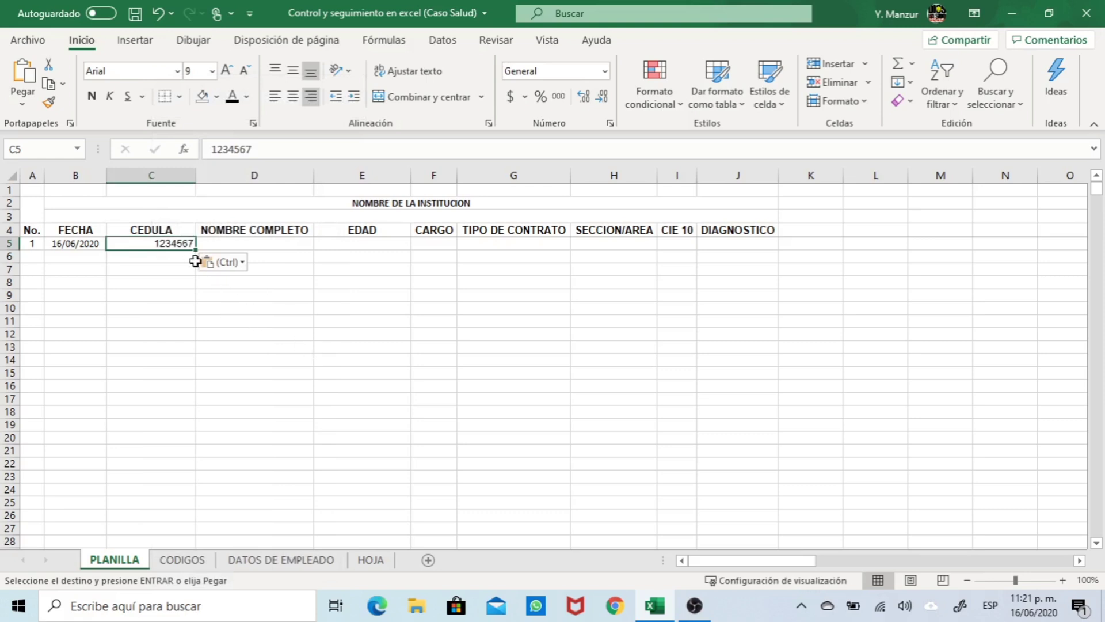
click(281, 242)
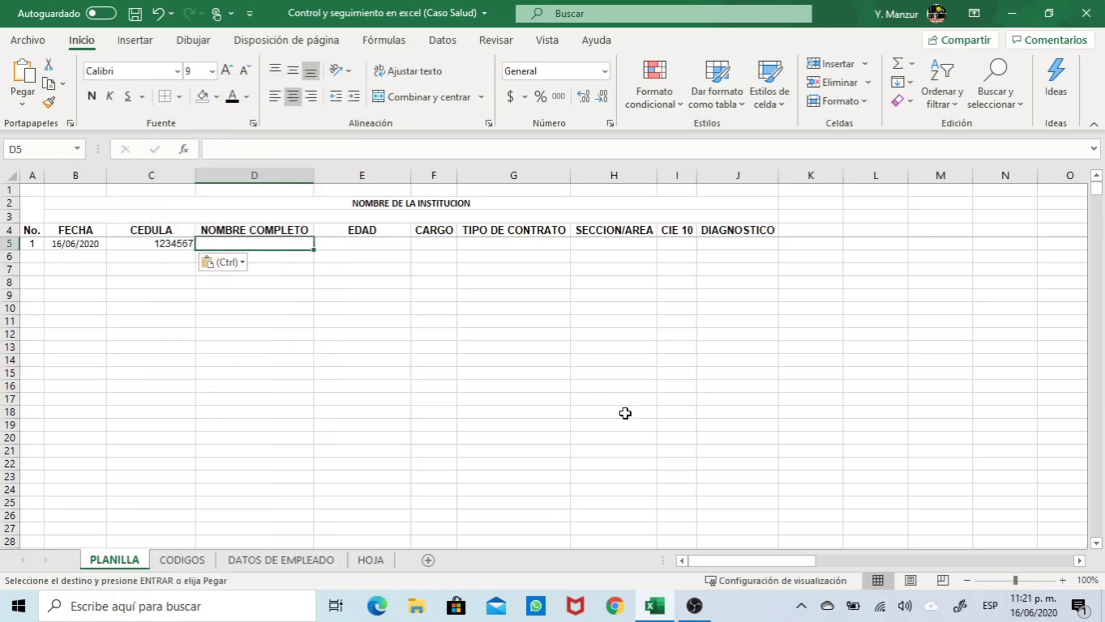
click(376, 248)
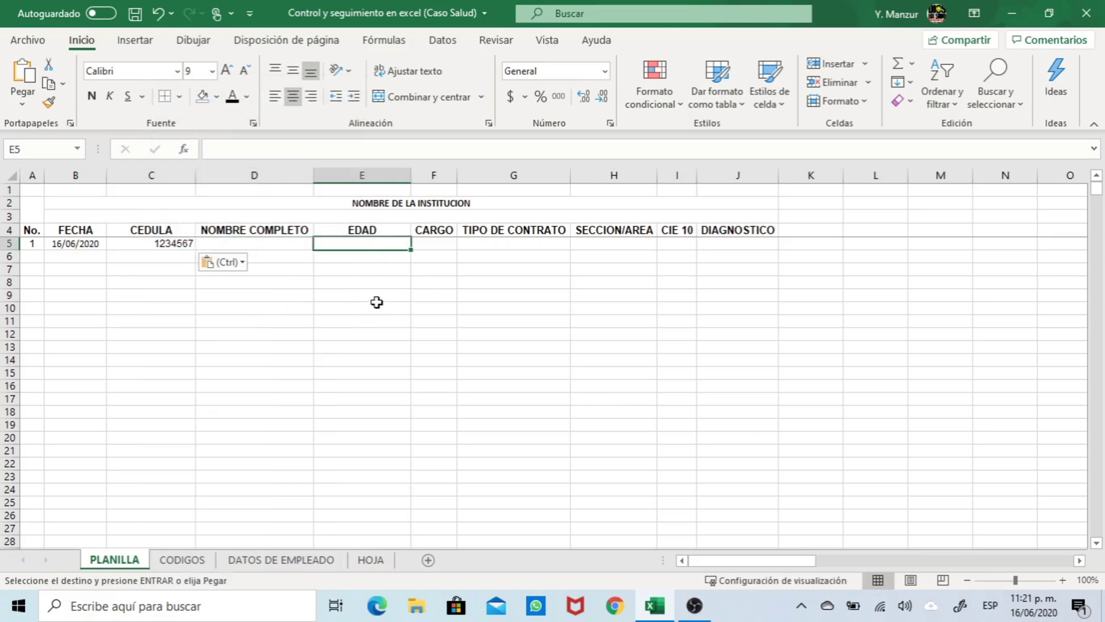
click(435, 247)
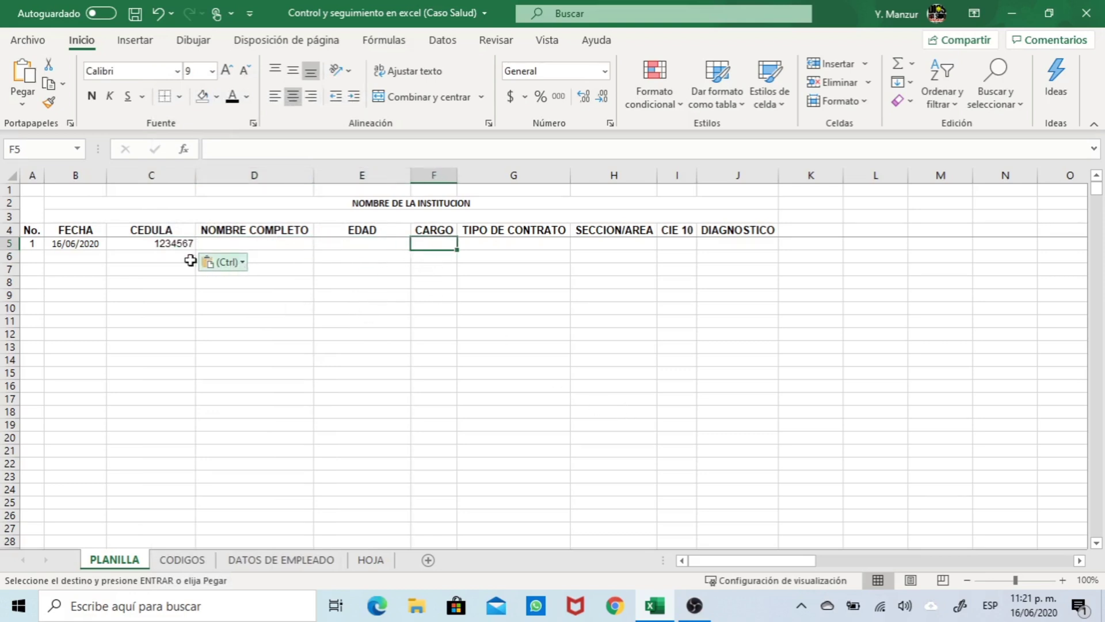
Convert the PLANILLA range A4:J5 into a table with headers
drag(31, 229, 723, 244)
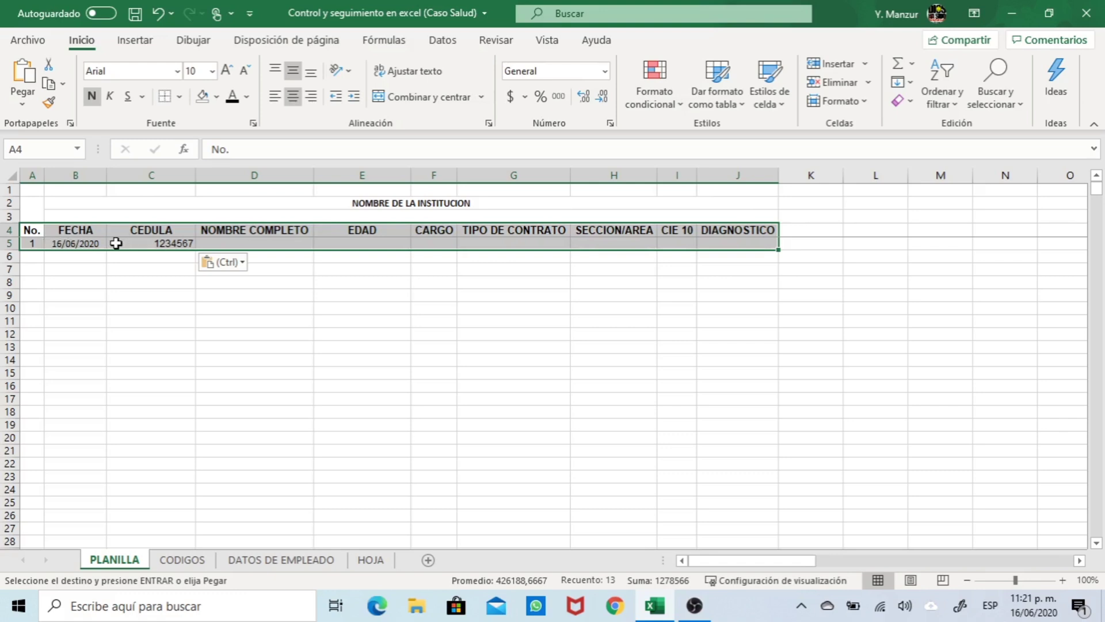
click(136, 40)
click(138, 75)
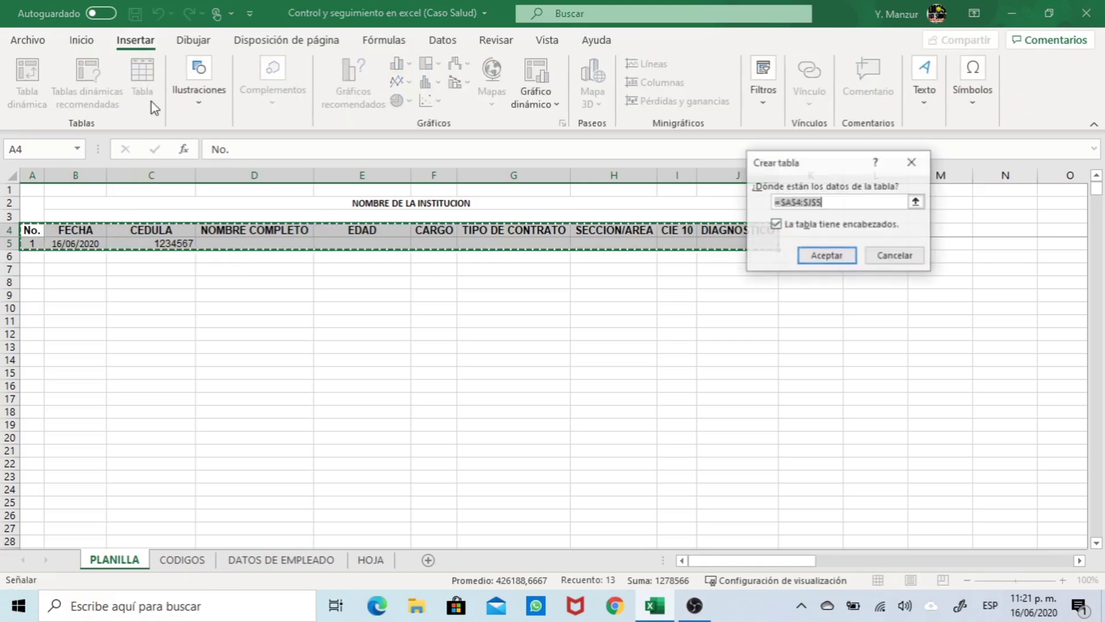
click(808, 254)
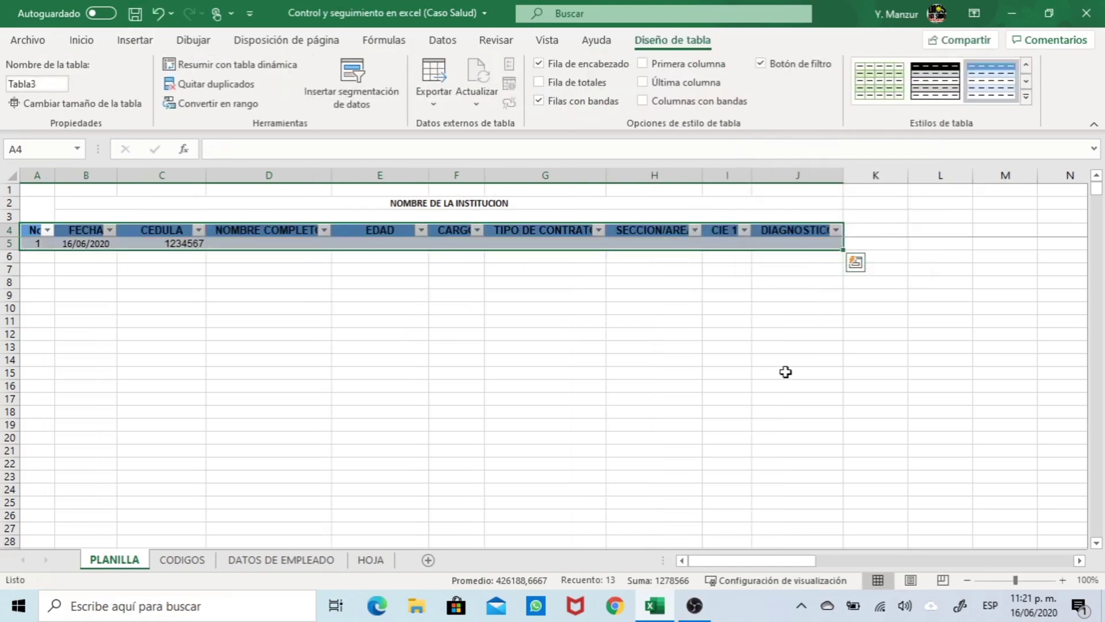
click(691, 413)
click(177, 281)
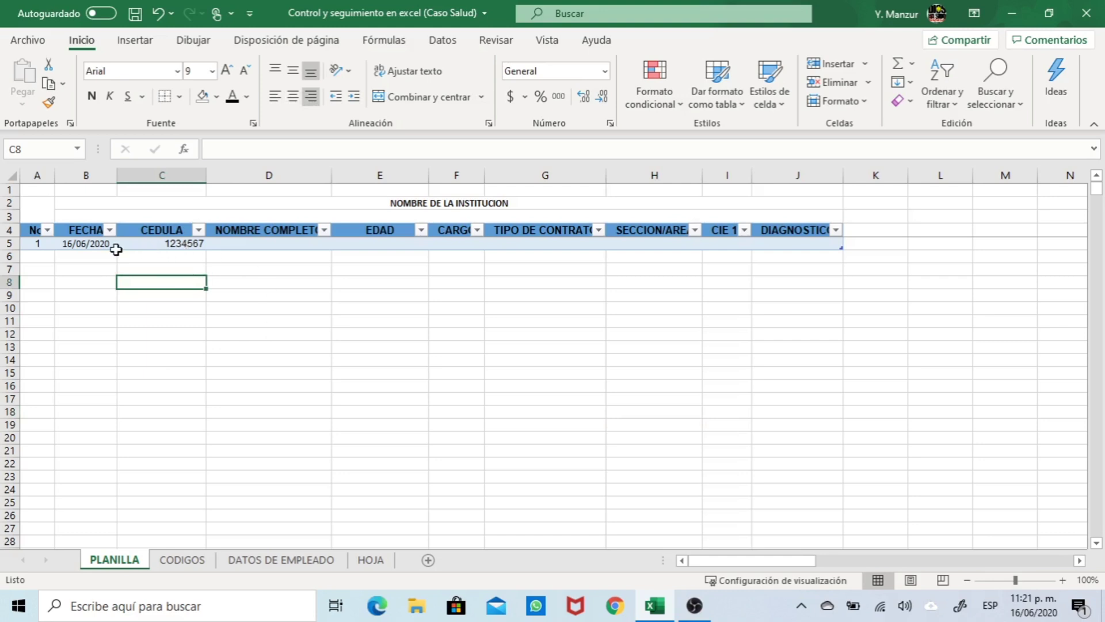
Centre the contents of row 5 horizontally in the PLANILLA table
click(75, 244)
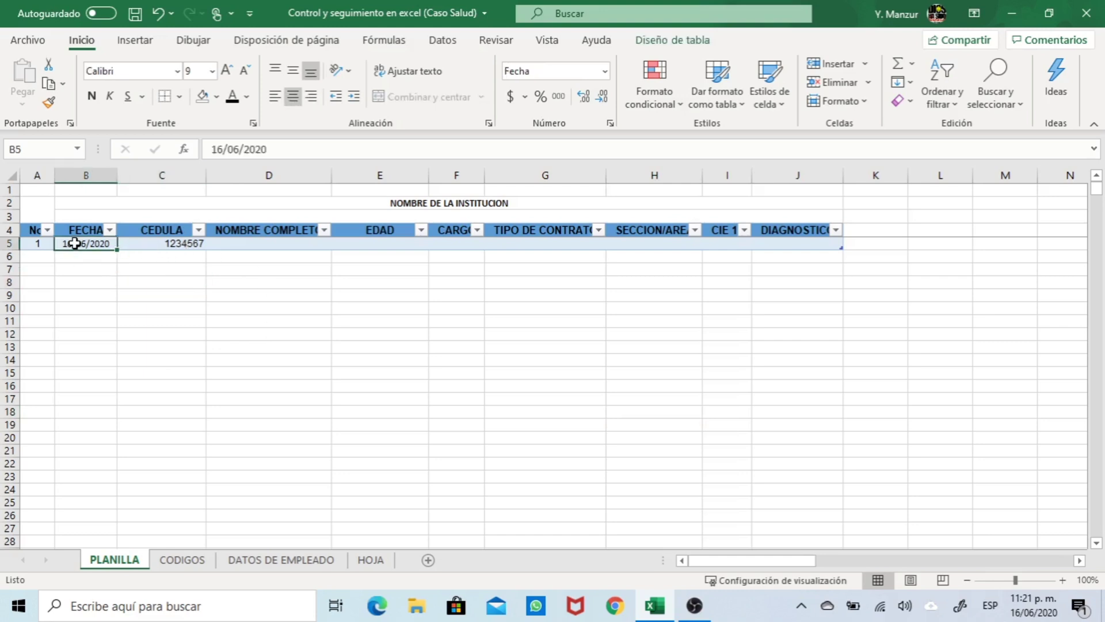
click(37, 244)
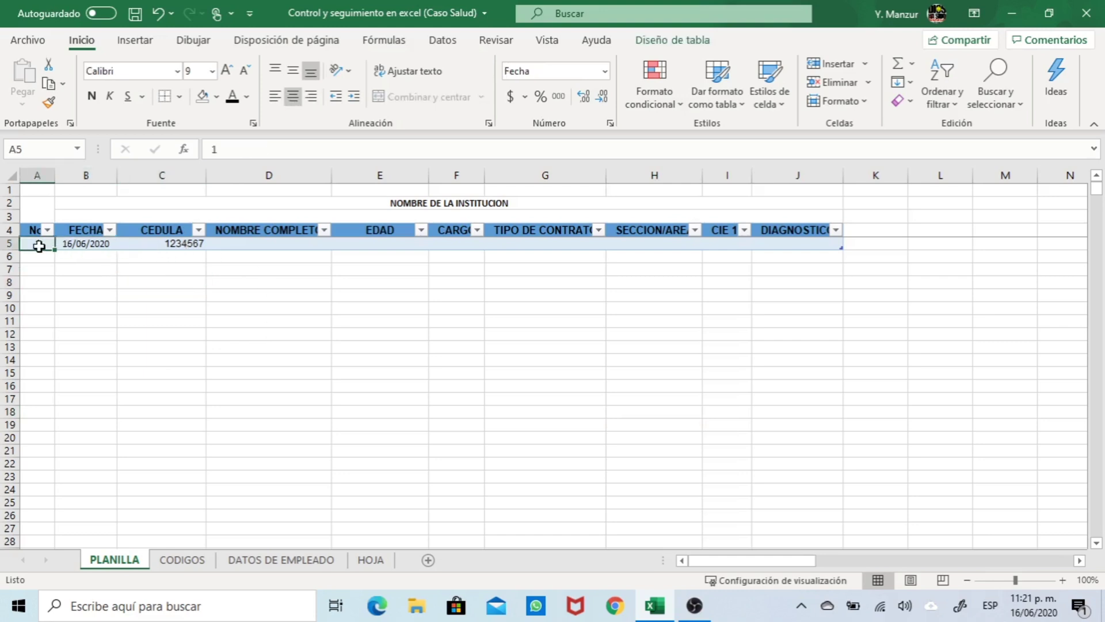
click(181, 244)
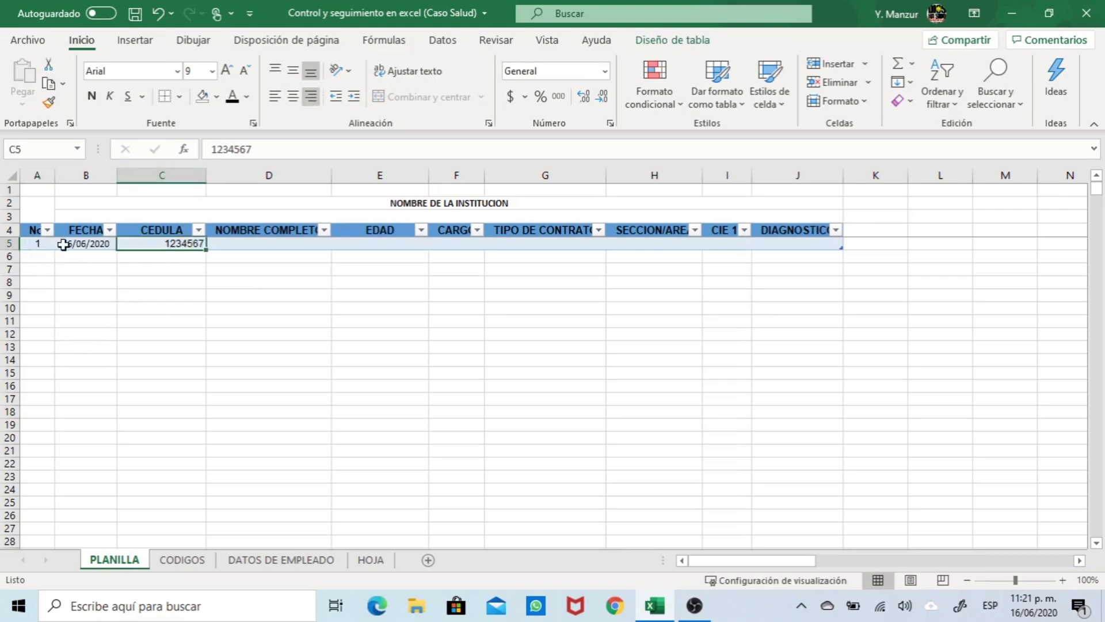
click(9, 243)
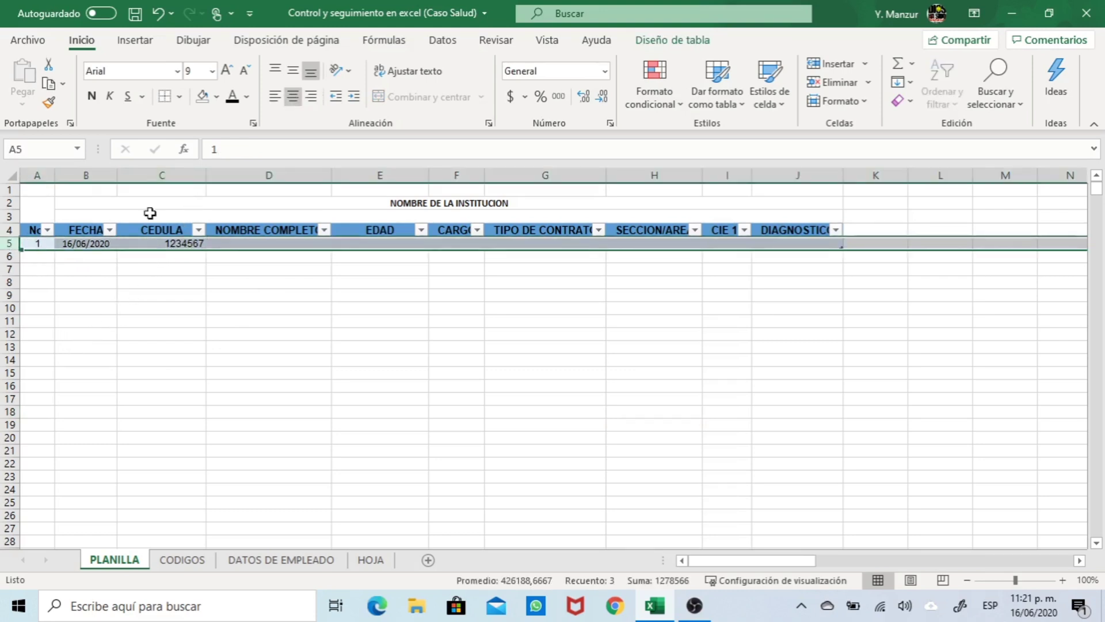
click(294, 102)
click(239, 264)
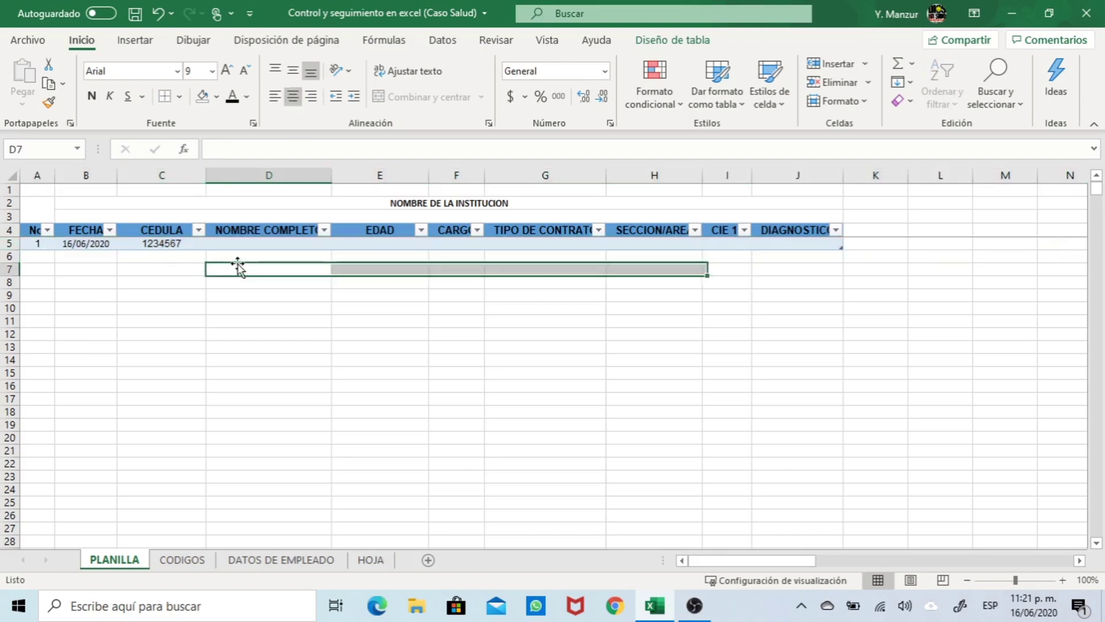
Format the CEDULA cell C5 as a number with 0 decimal places and a thousands separator
click(174, 250)
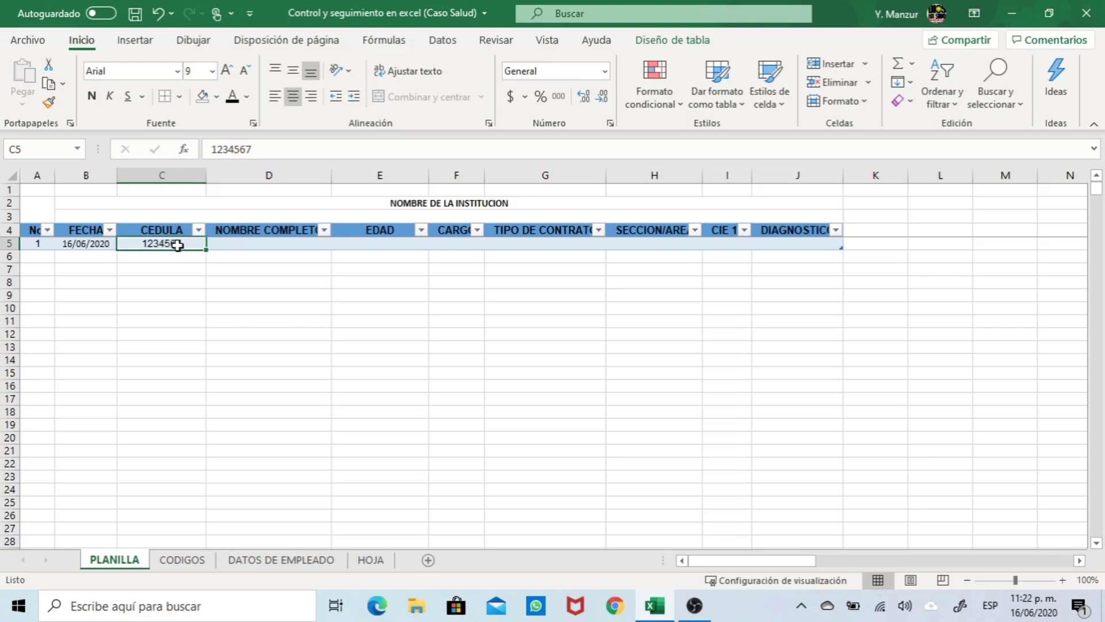
right_click(177, 244)
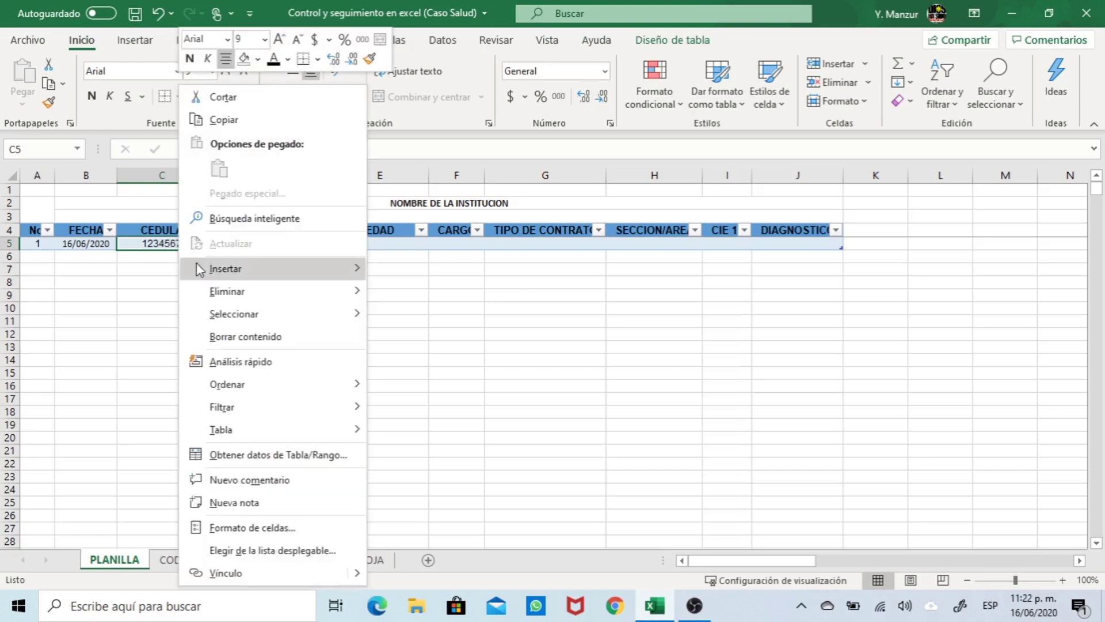
click(244, 527)
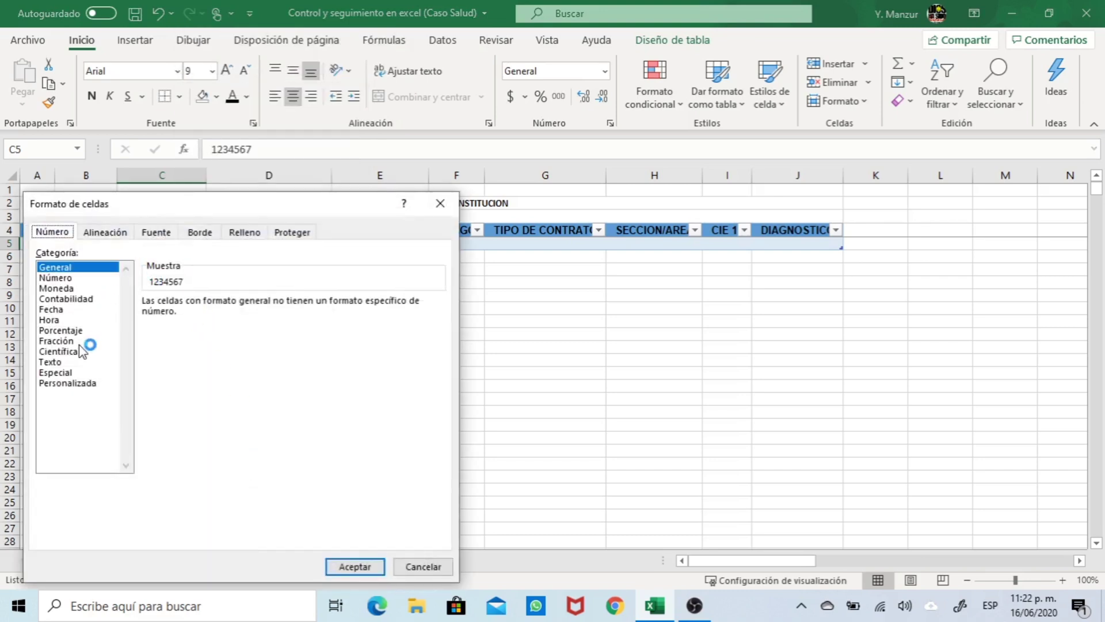
click(57, 278)
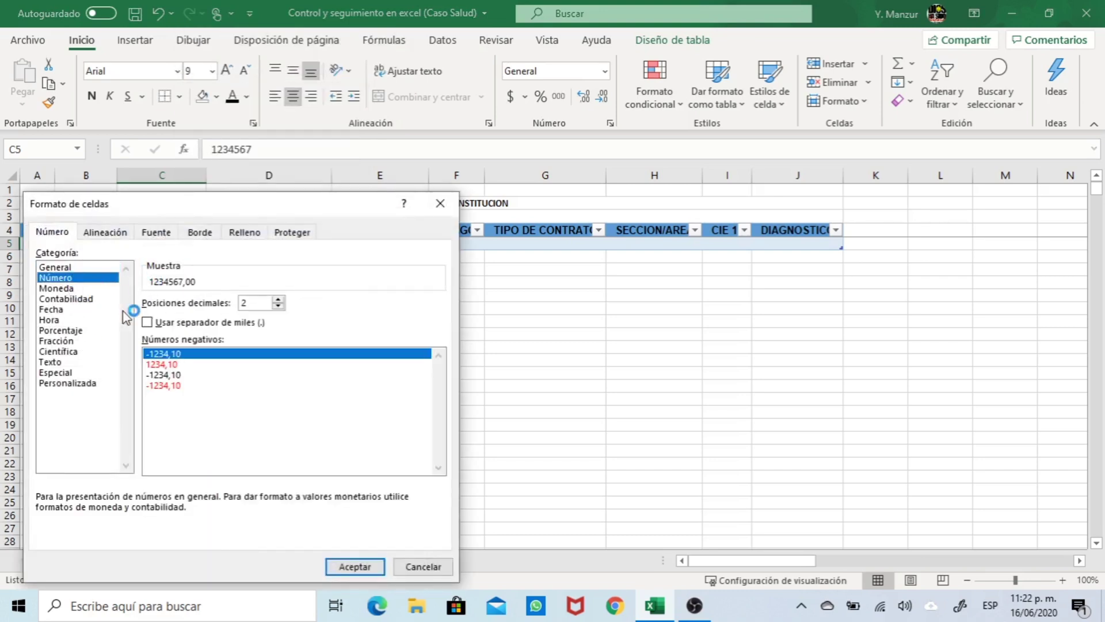
click(278, 305)
click(278, 305)
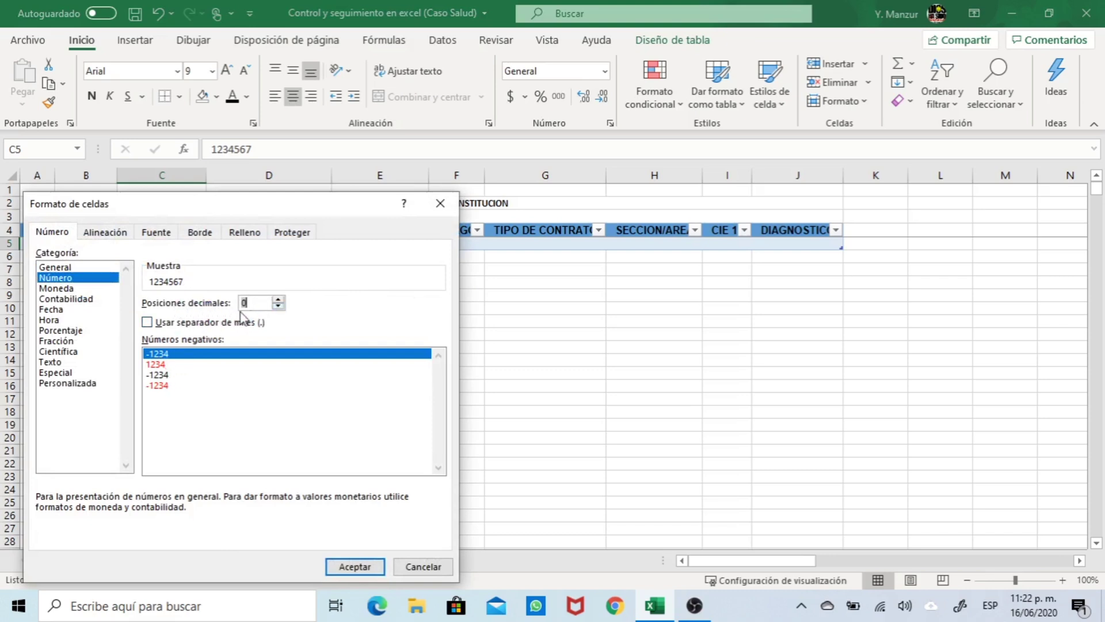
click(147, 322)
click(350, 565)
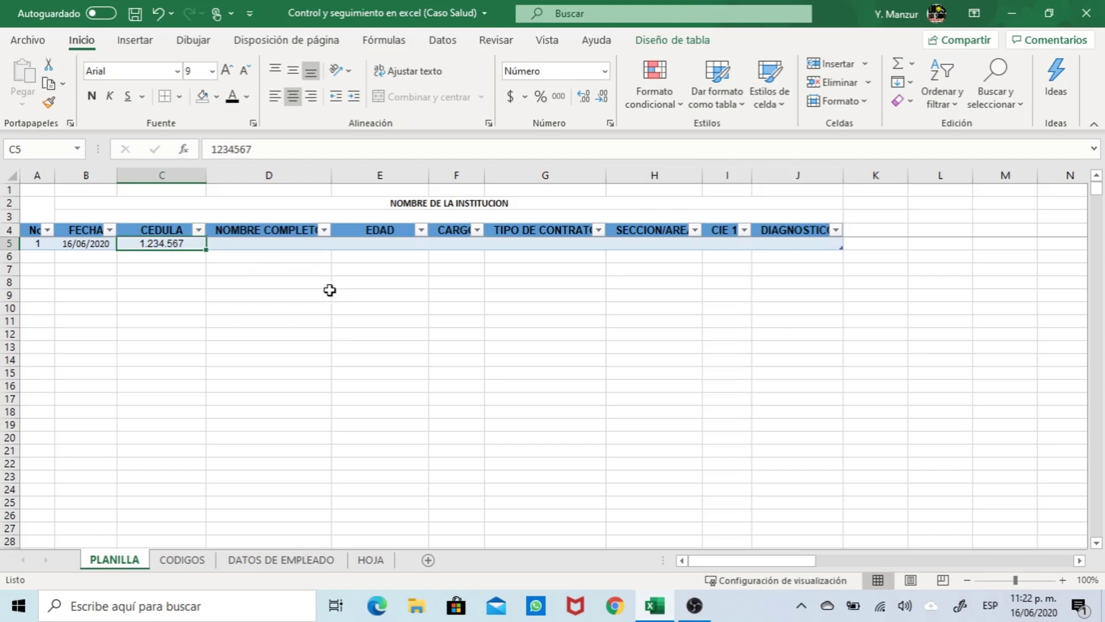
click(291, 245)
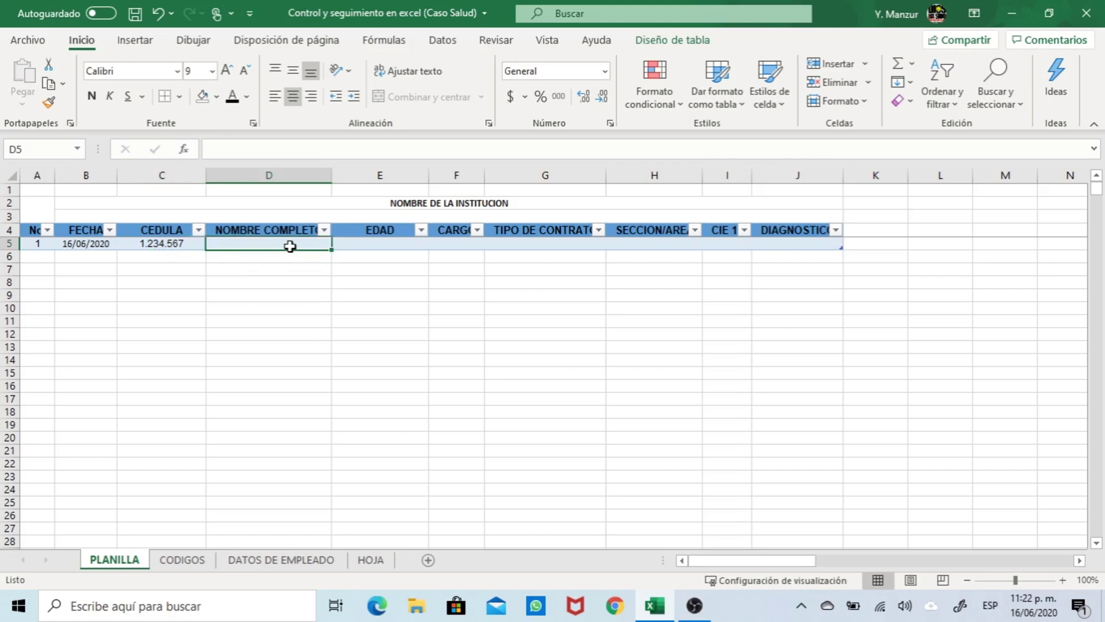
text(=BUSCAR)
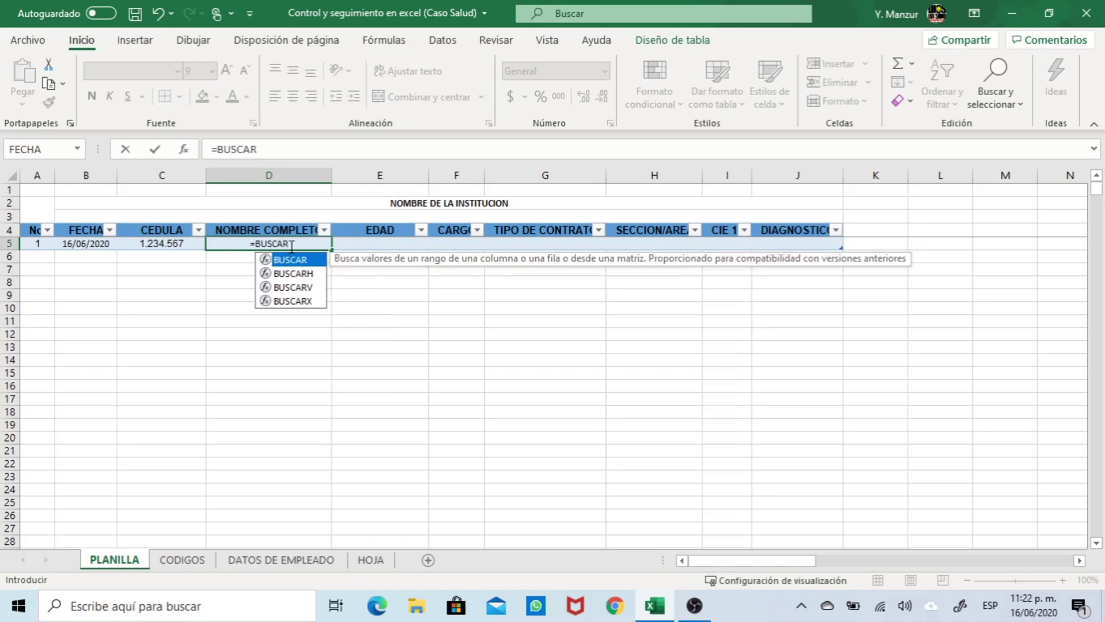
text(V)
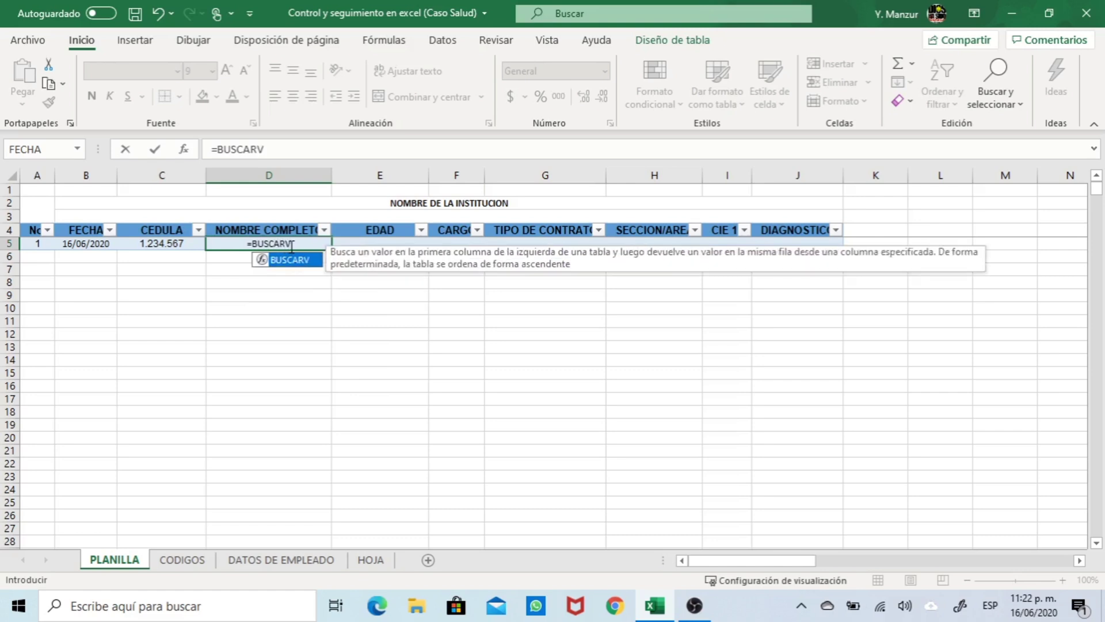
text(()
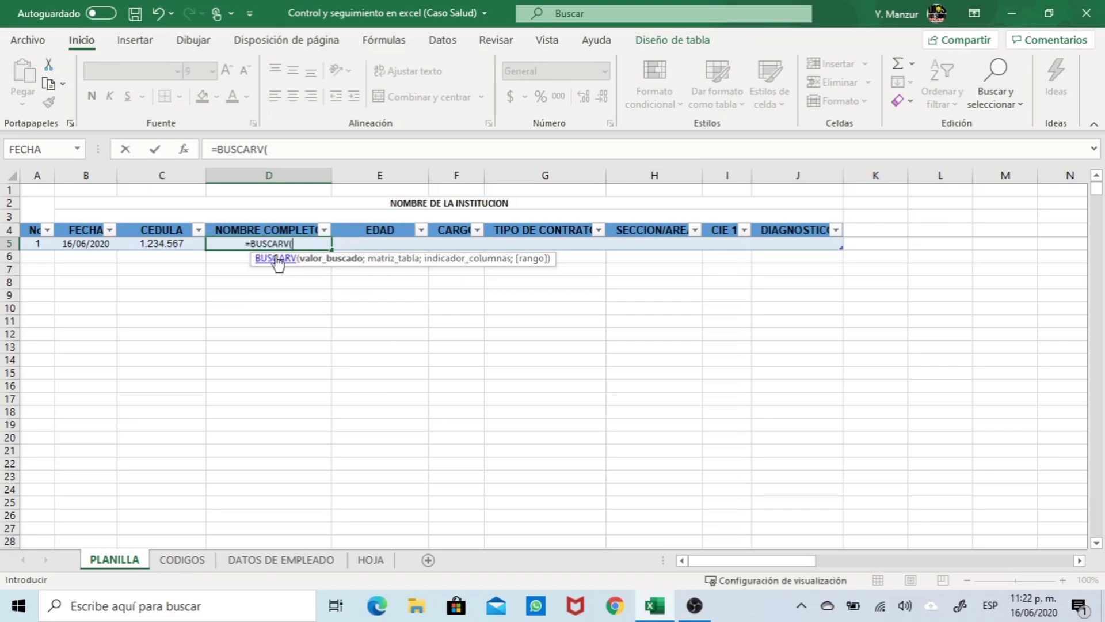
click(158, 244)
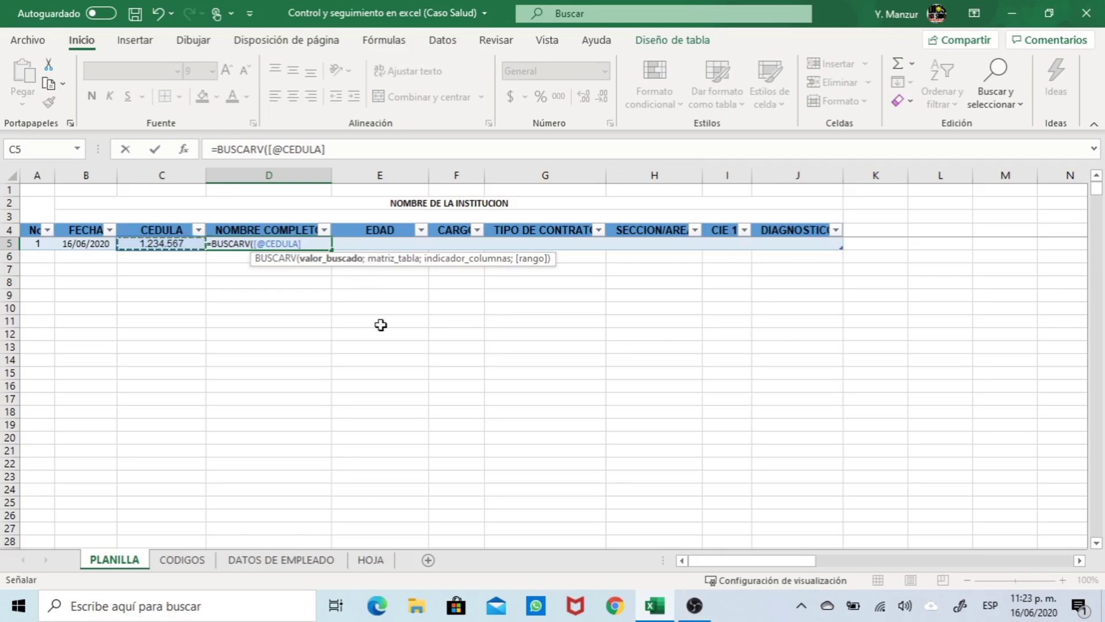
text(;)
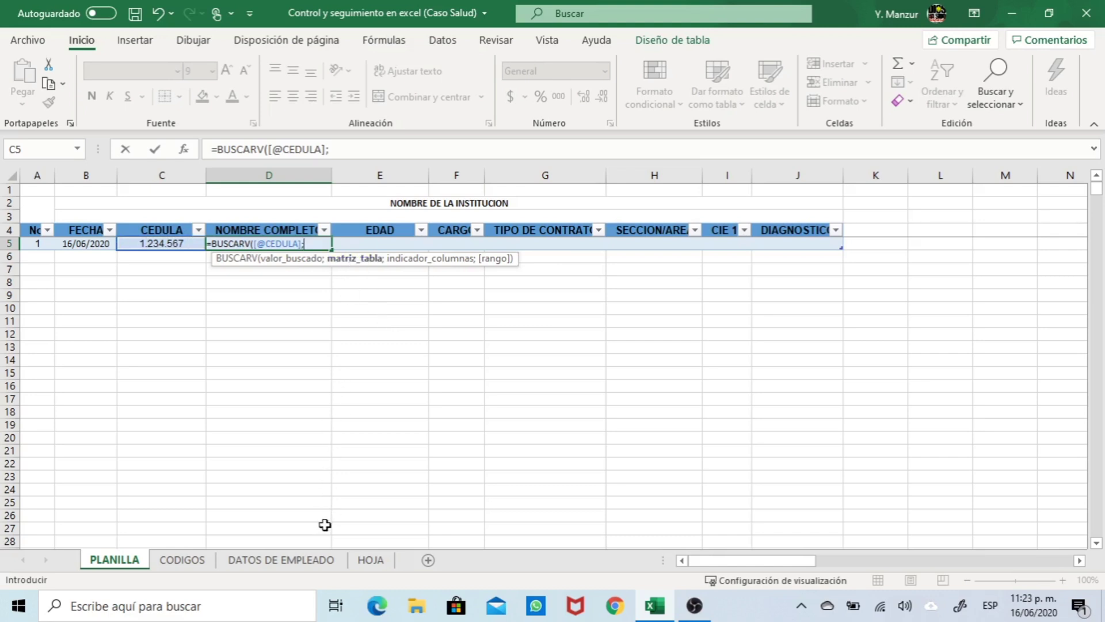
click(261, 561)
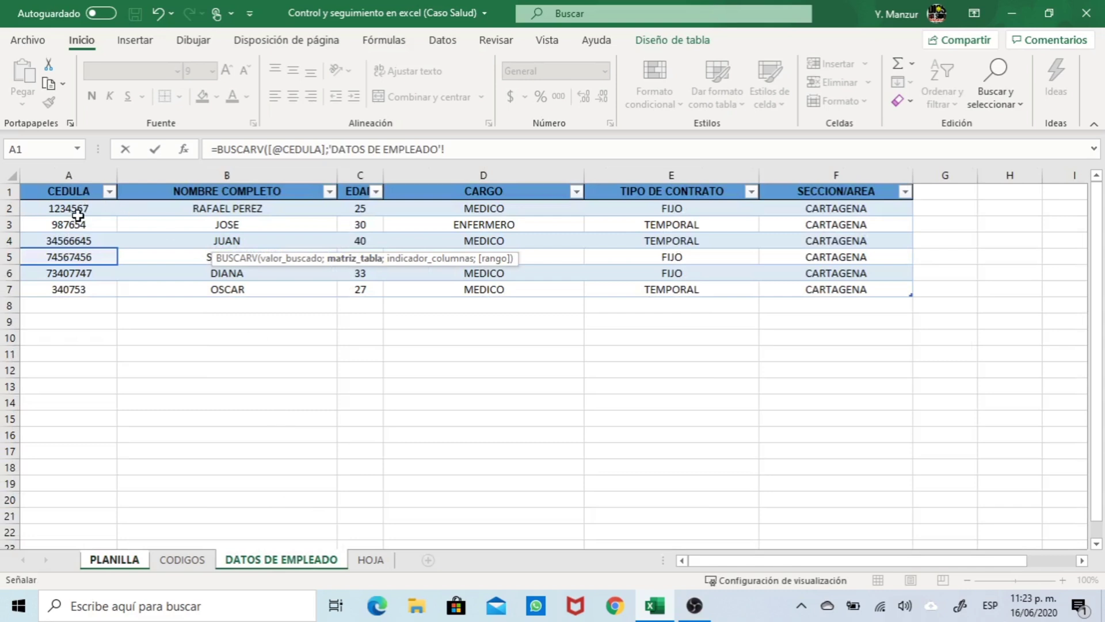
drag(80, 210, 815, 292)
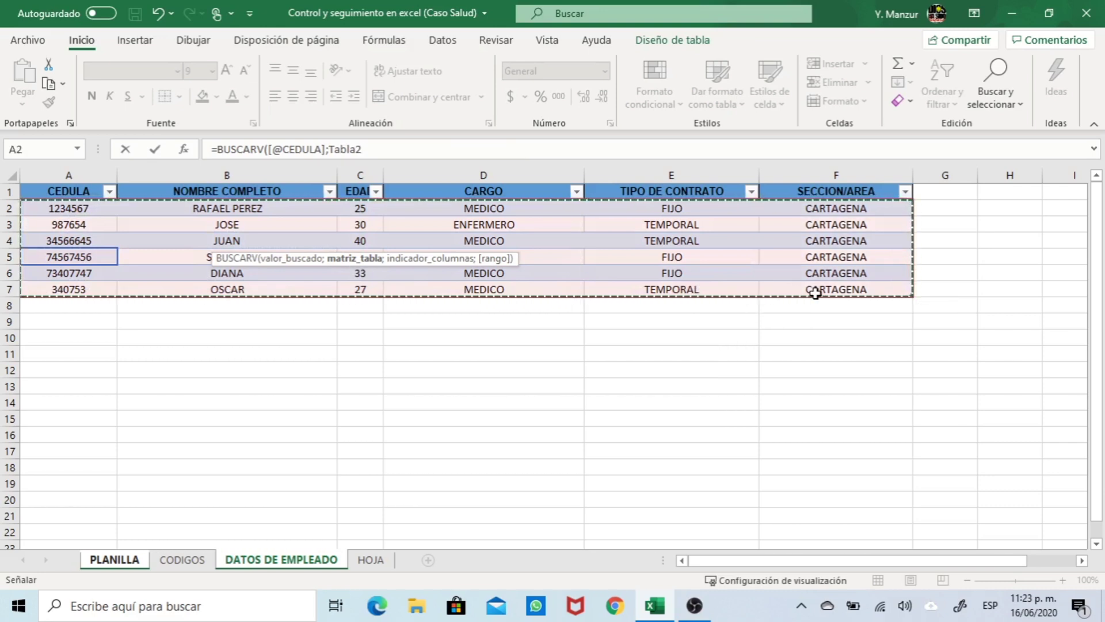
text(;)
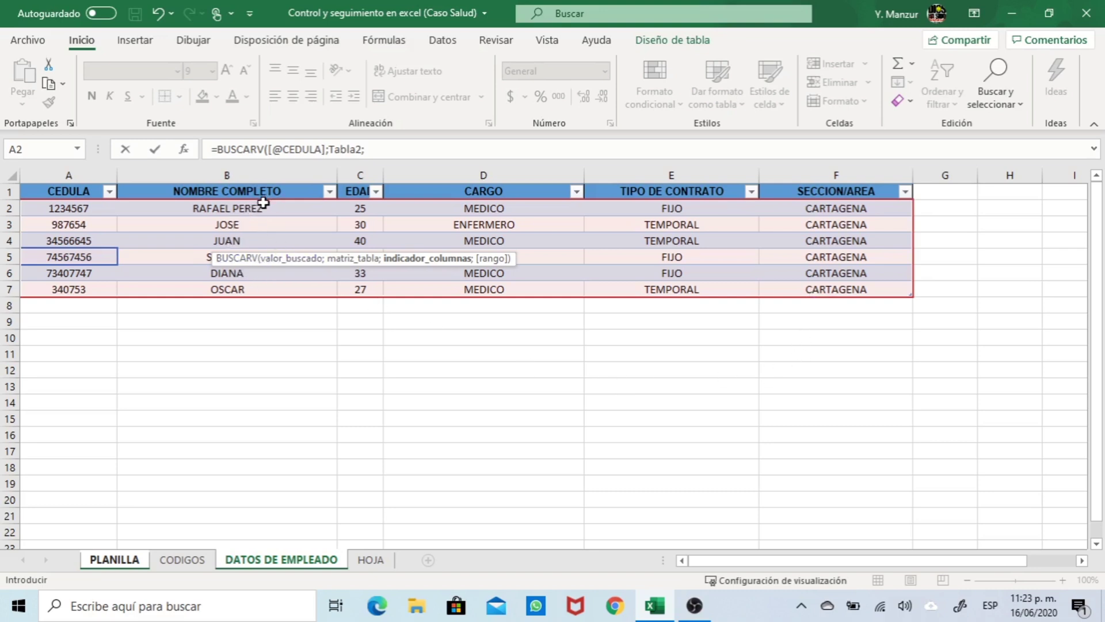
click(400, 147)
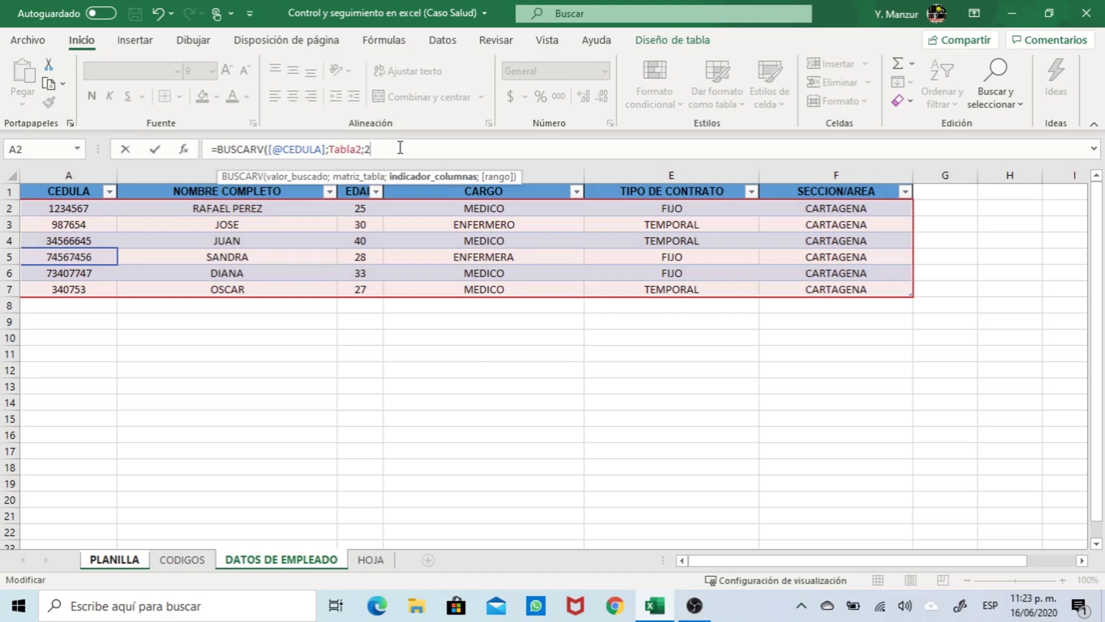
text(;)
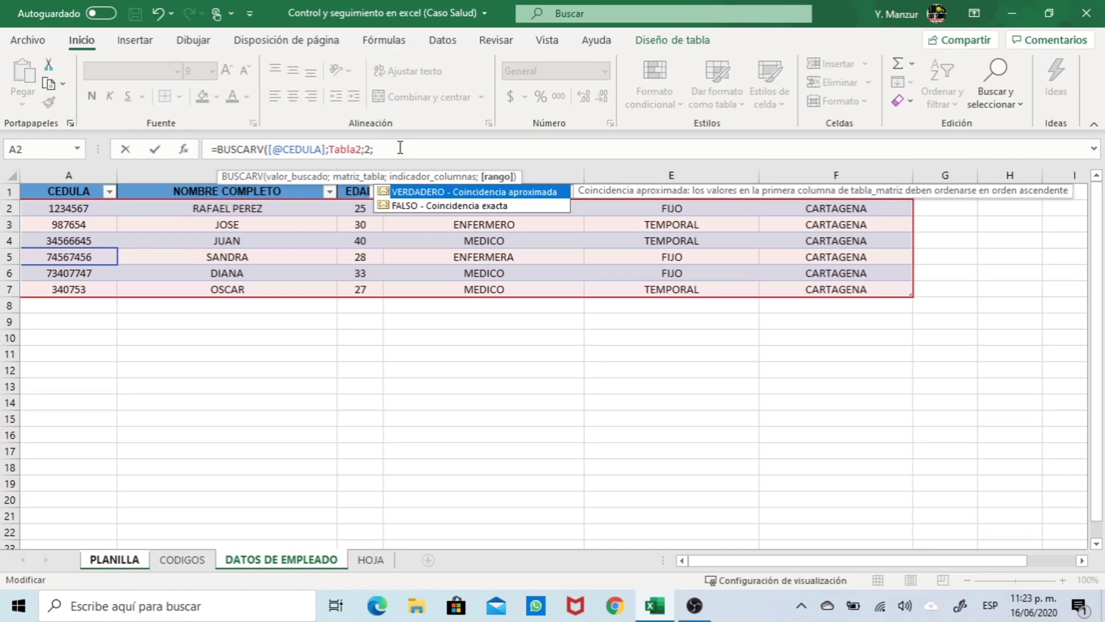
text(0))
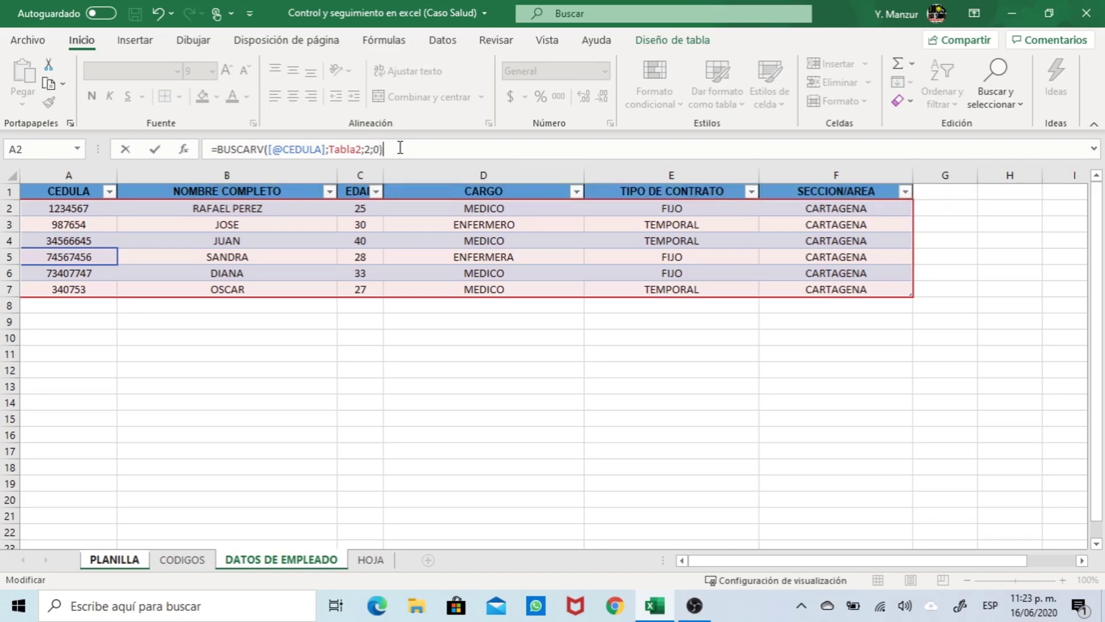
key(Return)
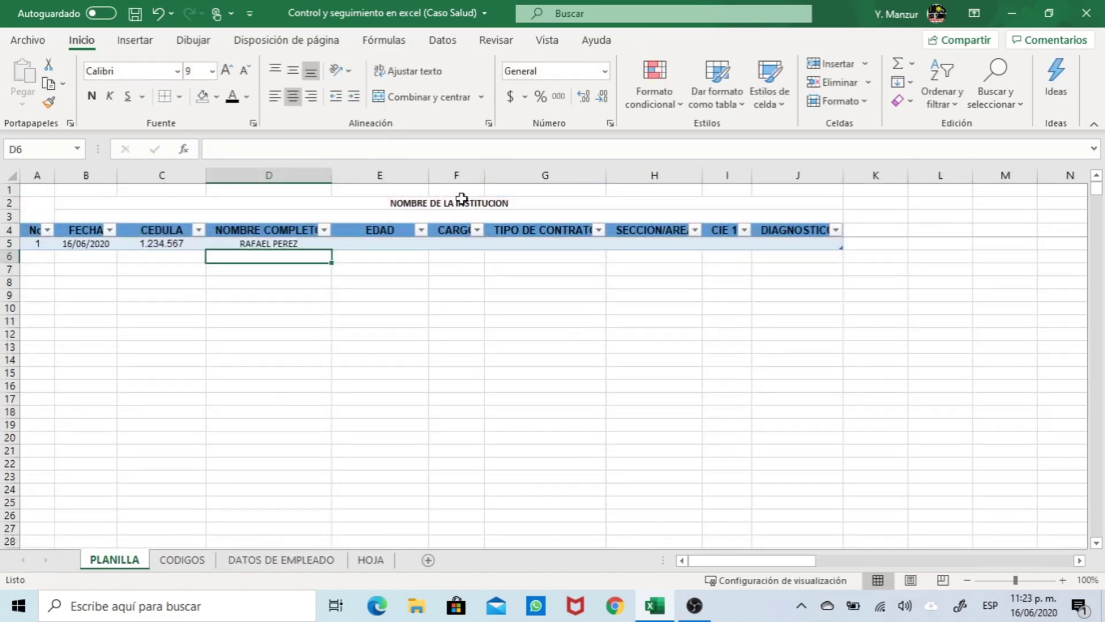
Copy the formula text from D5 into the EDAD cell E5 and set its column index to 3
click(284, 244)
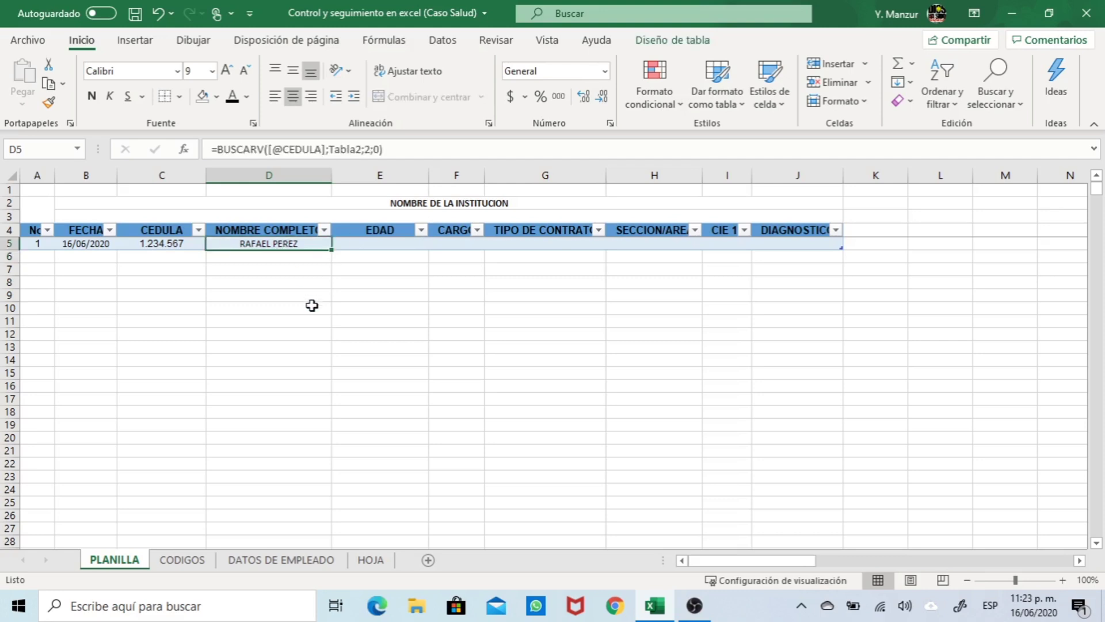
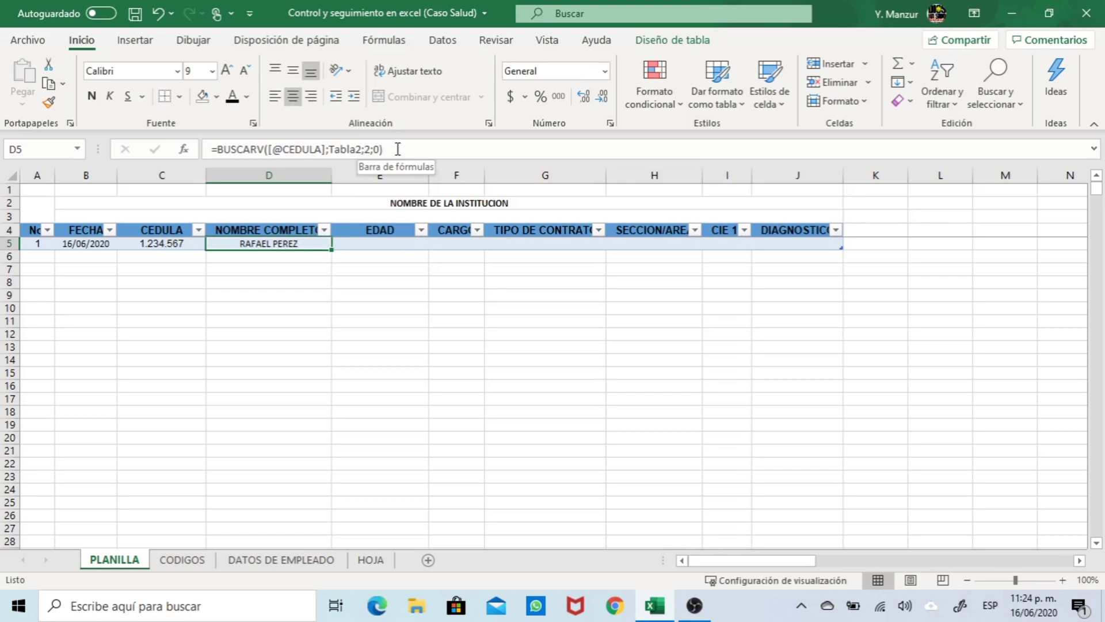
click(397, 149)
drag(397, 148, 186, 151)
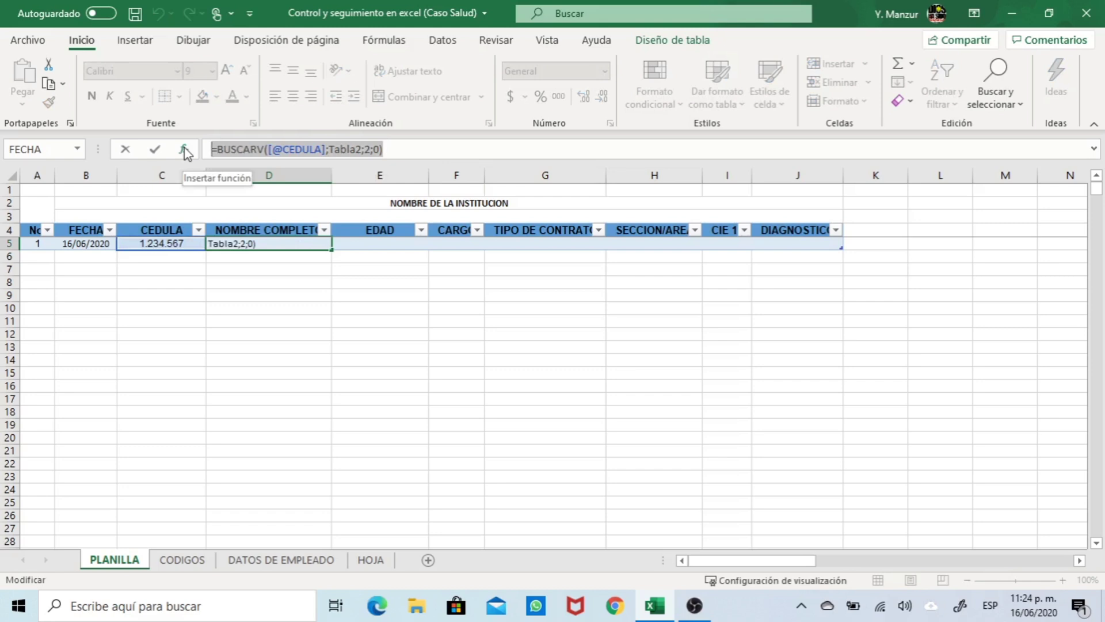
key(ctrl+c)
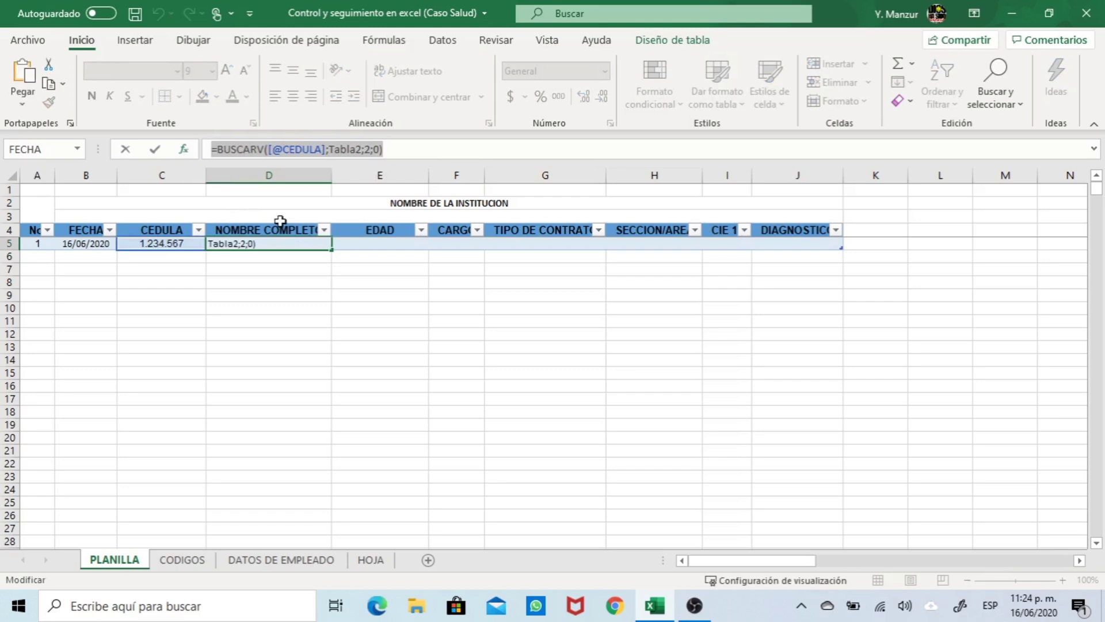
key(Return)
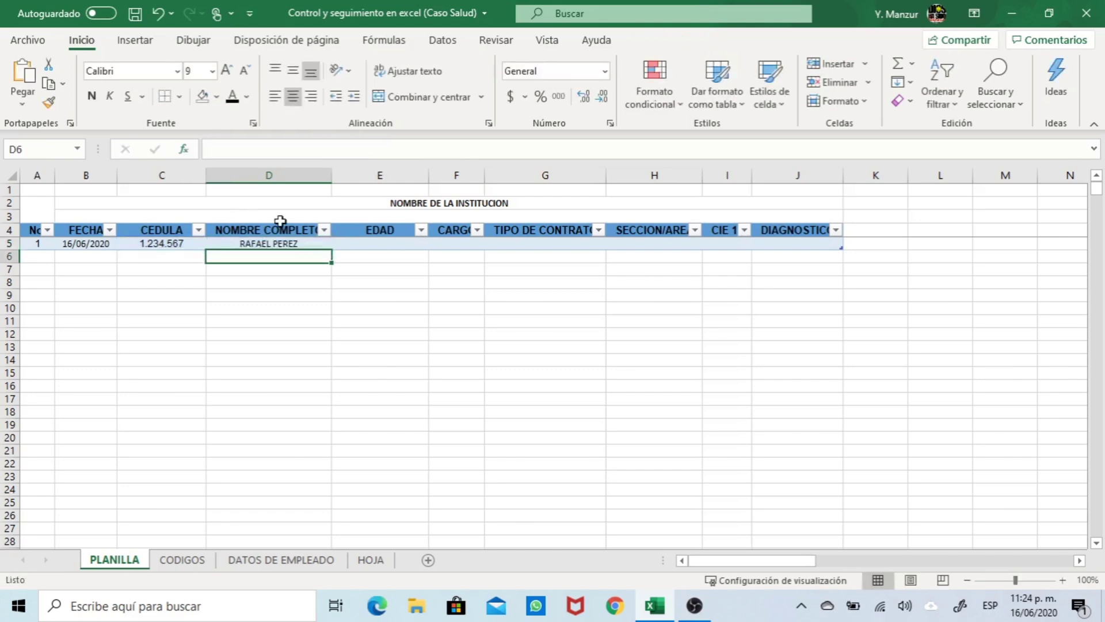
double_click(352, 243)
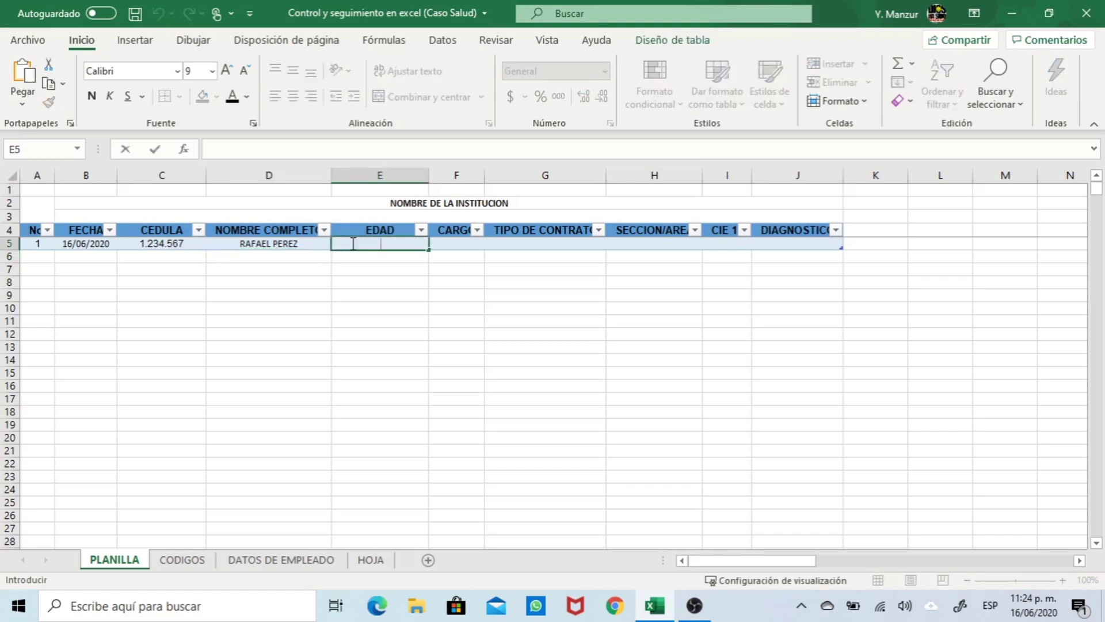
key(ctrl+v)
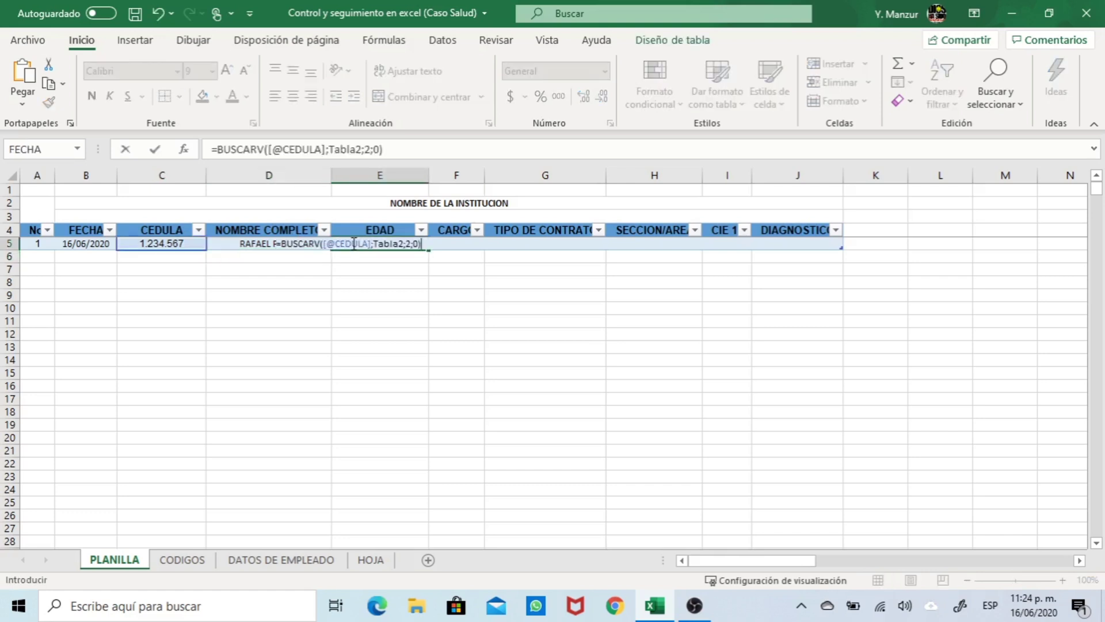
click(365, 150)
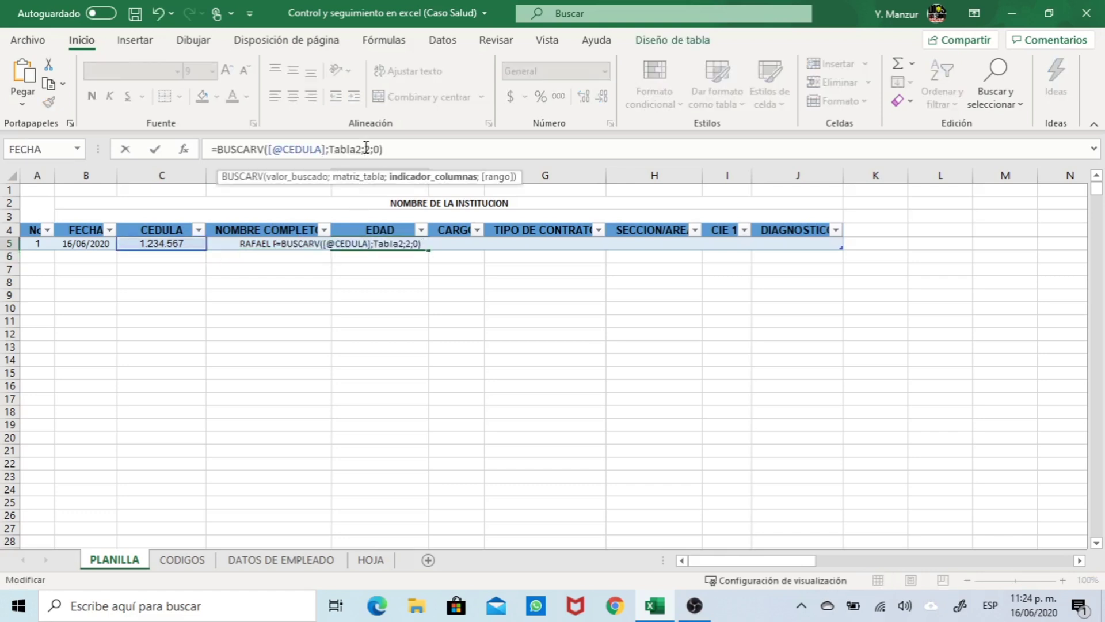
key(Delete)
text(3)
key(Return)
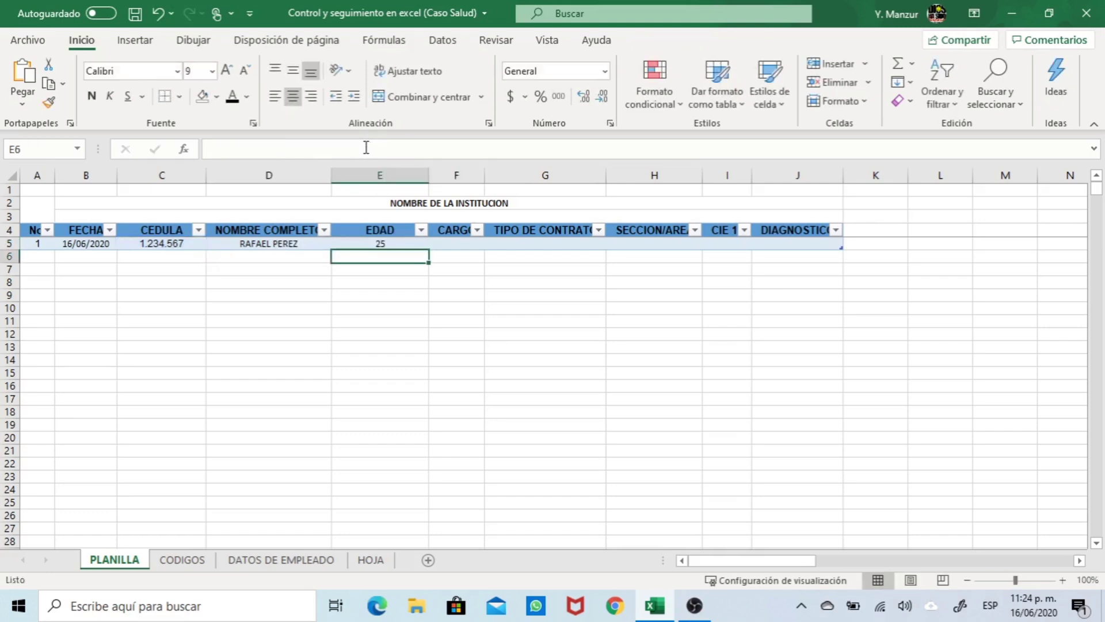
Paste the BUSCARV formula into the CARGO cell F5 with the column index set to 4
click(457, 242)
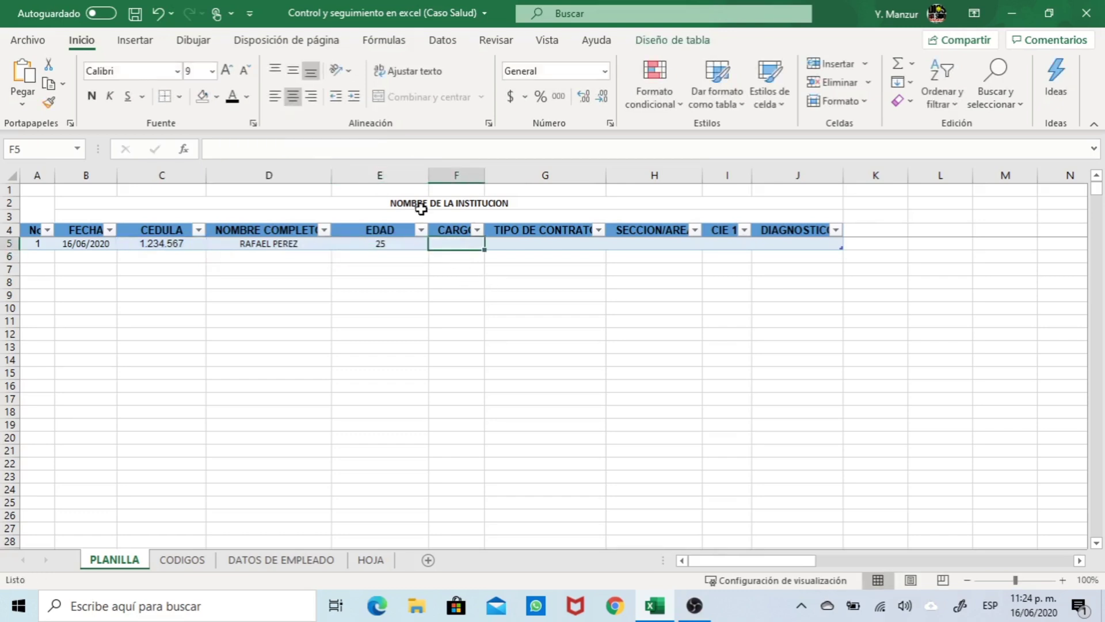
click(396, 150)
key(ctrl+v)
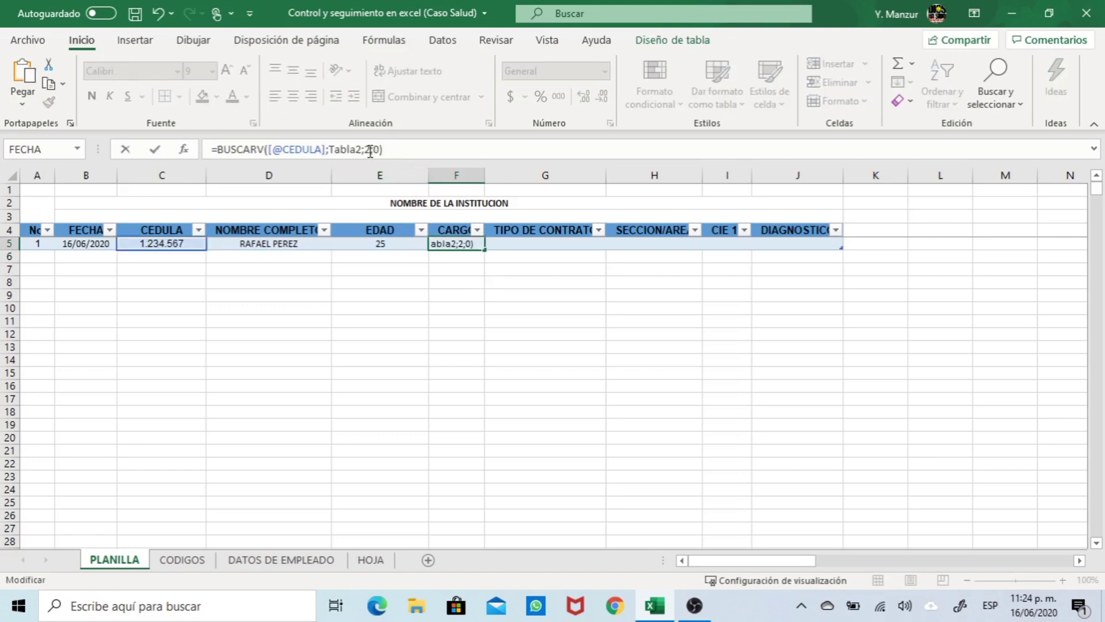
click(370, 150)
key(BackSpace)
text(4)
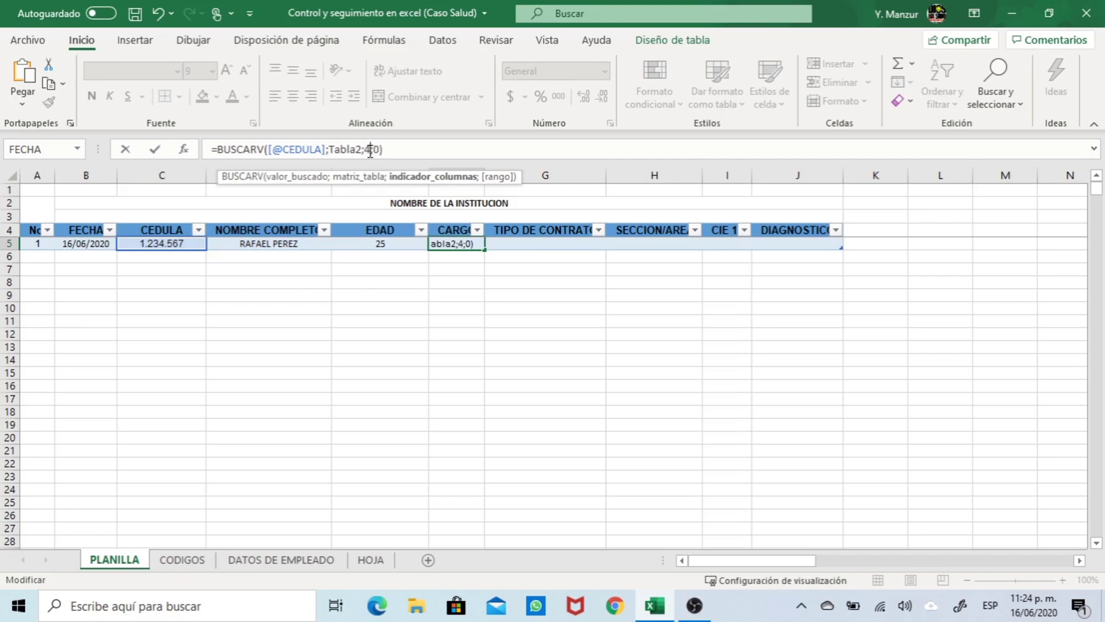
key(Return)
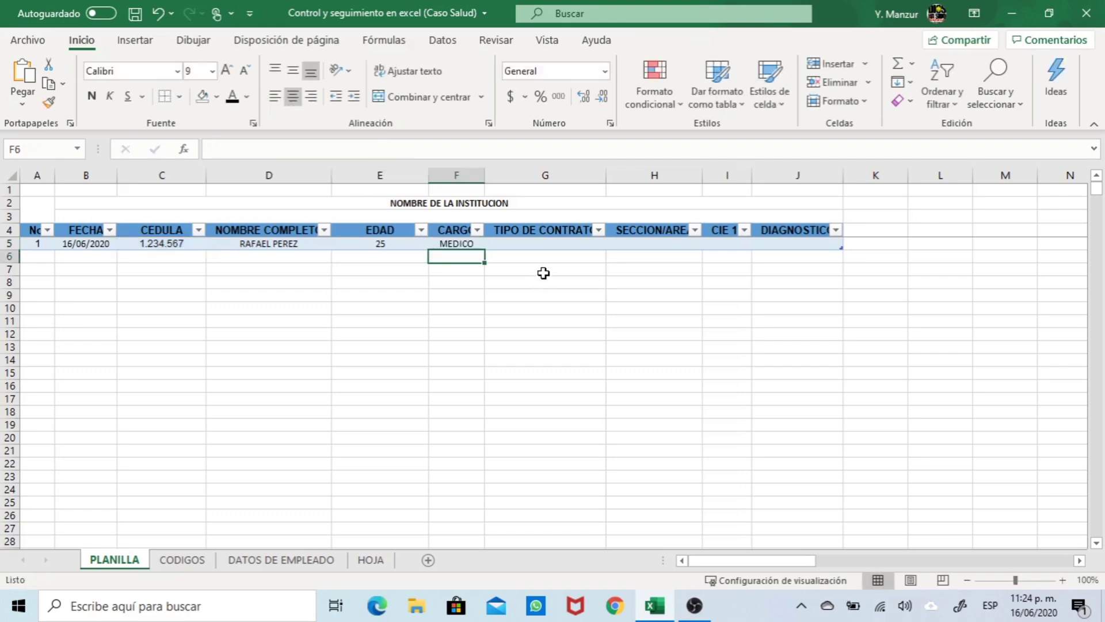
Paste the BUSCARV formula into the TIPO DE CONTRATO cell G5 with the column index set to 5
click(534, 243)
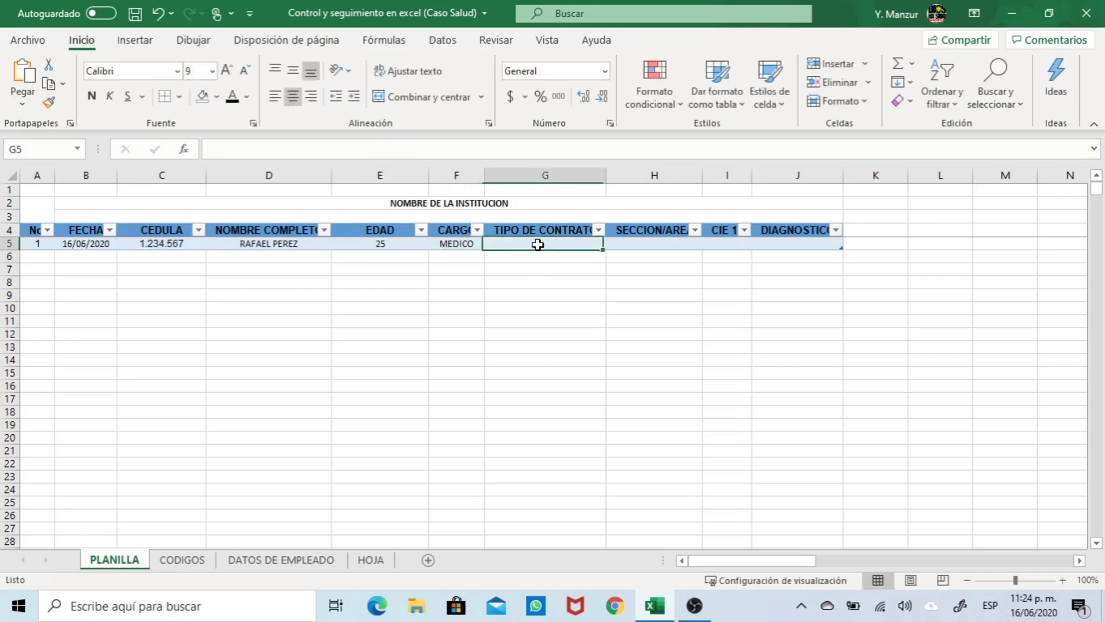
click(311, 151)
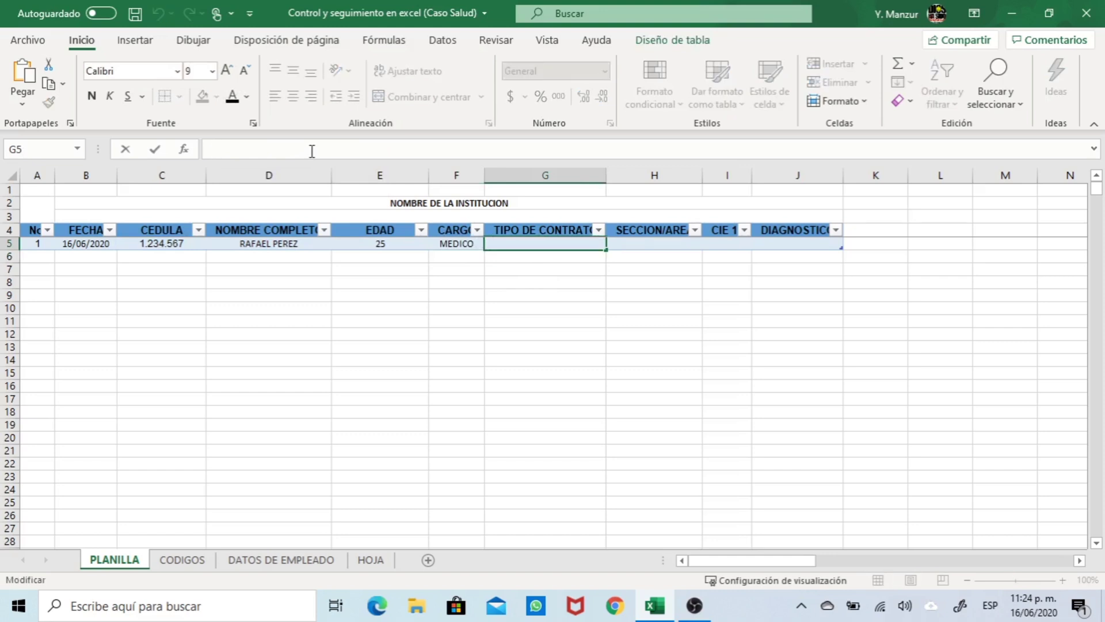
text(=BUSCARV([@CEDULA];Tabla2;2;0))
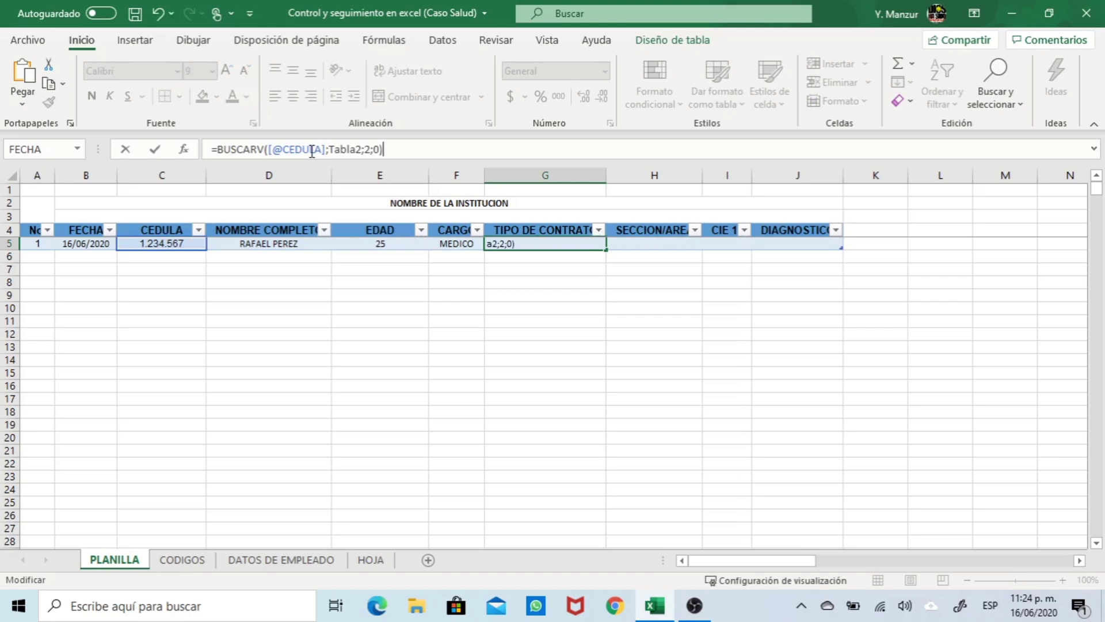
click(368, 149)
key(BackSpace)
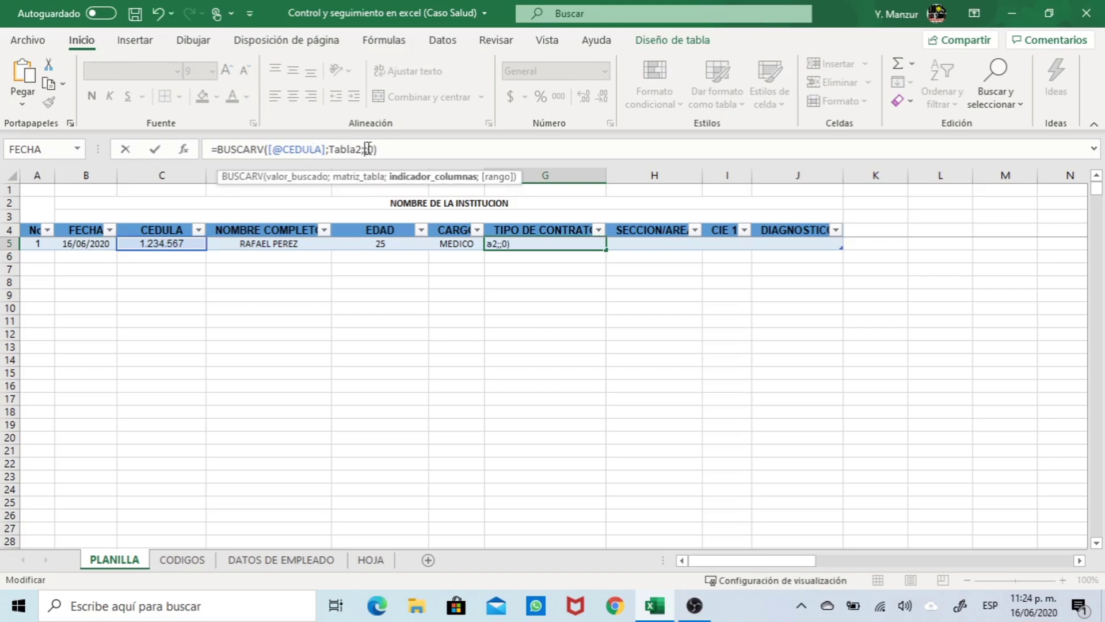
text(5)
key(Return)
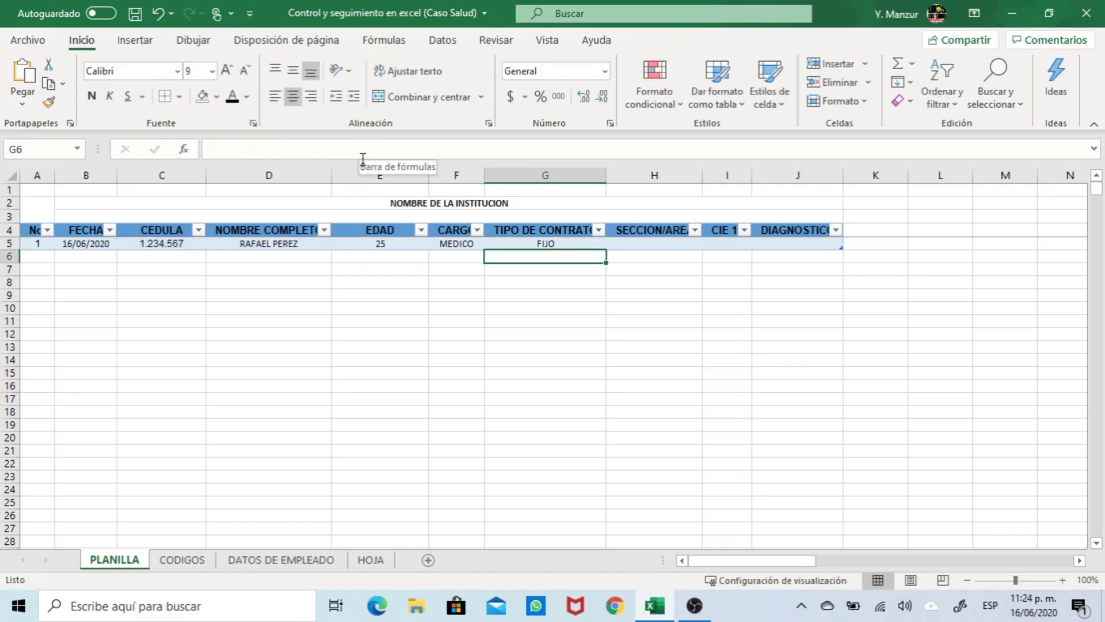
Paste the BUSCARV formula into the SECCION/AREA cell H5 with the column index set to 6
click(617, 242)
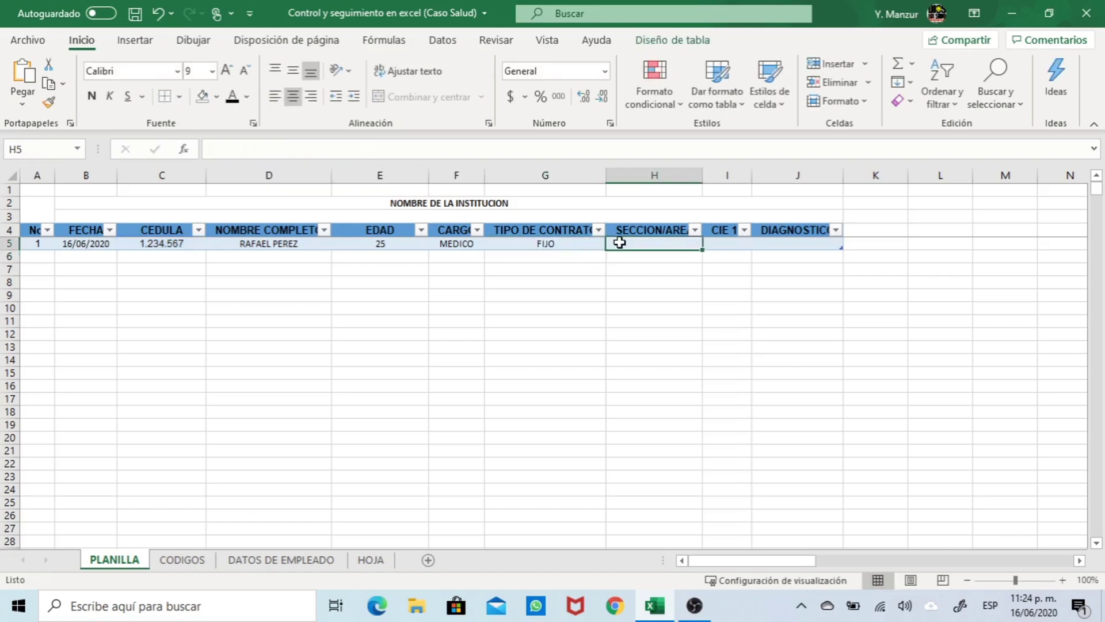
click(319, 149)
text(=BUSCARV([@CEDULA];Tabla2;2;0))
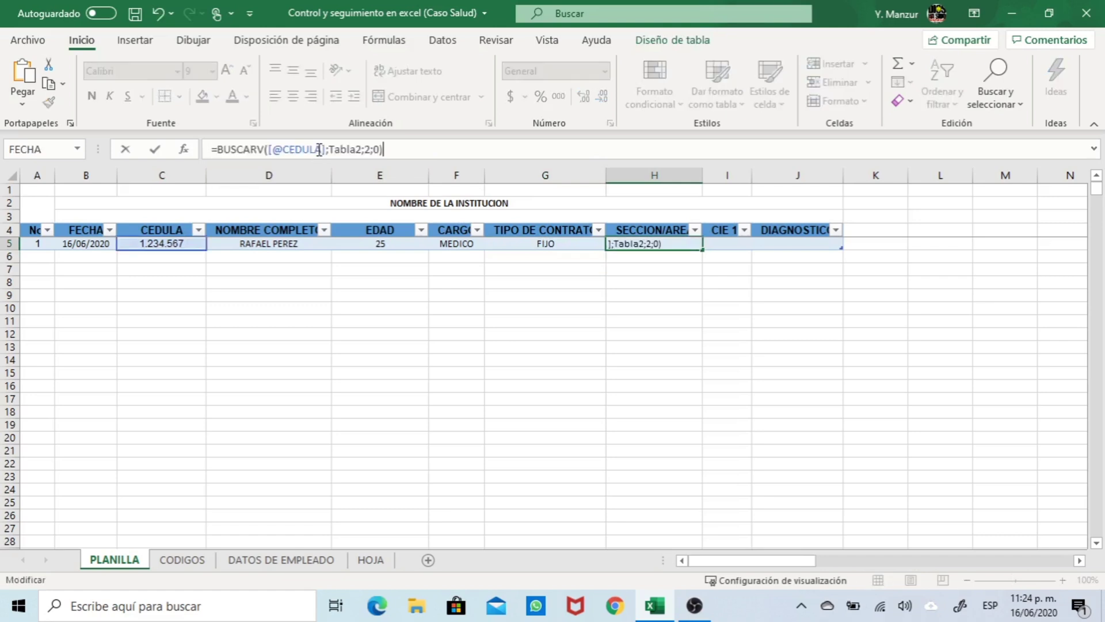
click(366, 149)
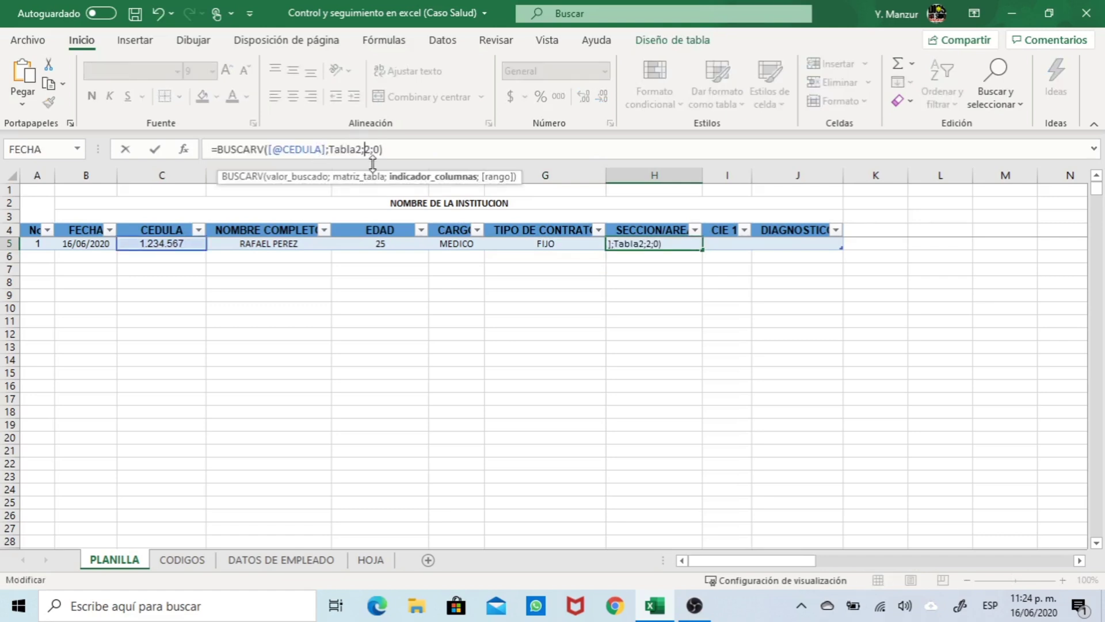
key(Delete)
text(6)
key(Return)
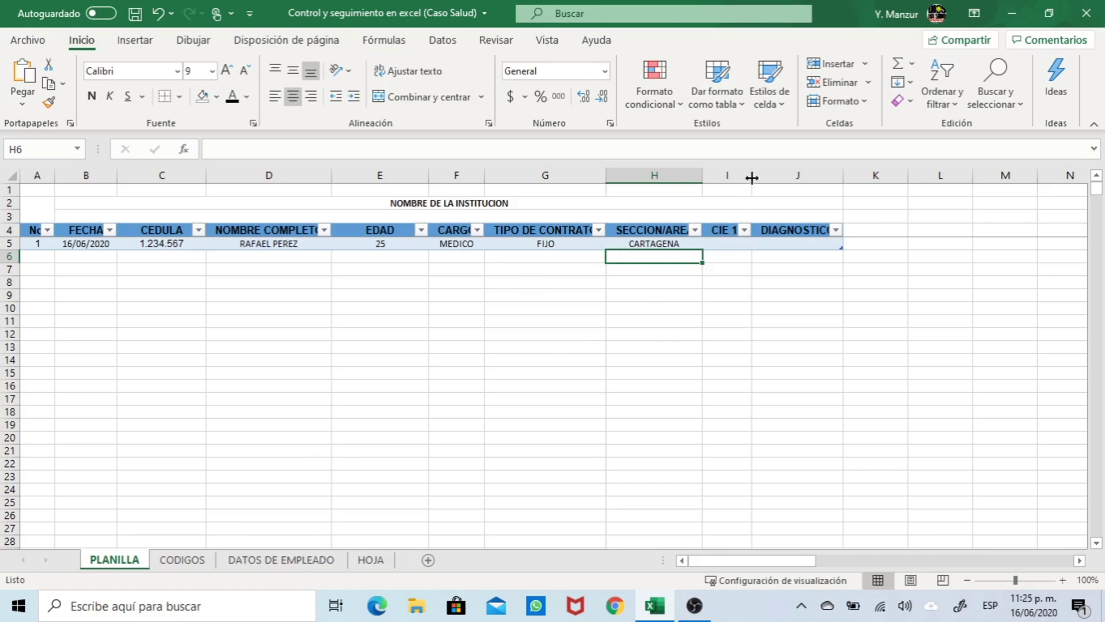
Widen the CIE 10 column slightly and the DIAGNOSTICO column enough to hold long diagnosis descriptions
drag(751, 174, 779, 178)
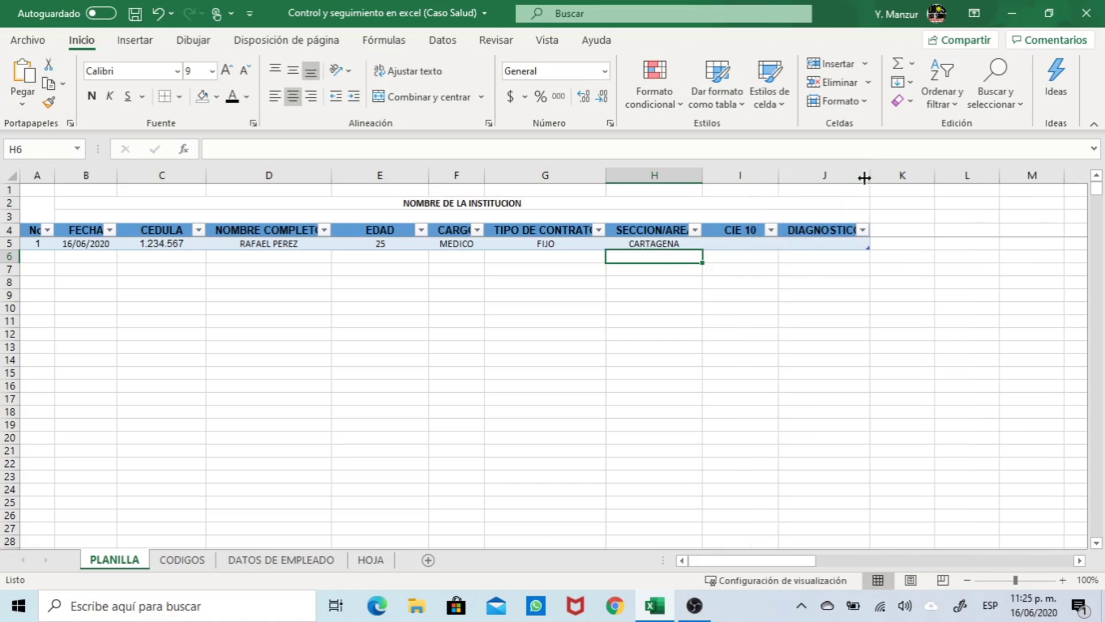
drag(870, 176, 1048, 196)
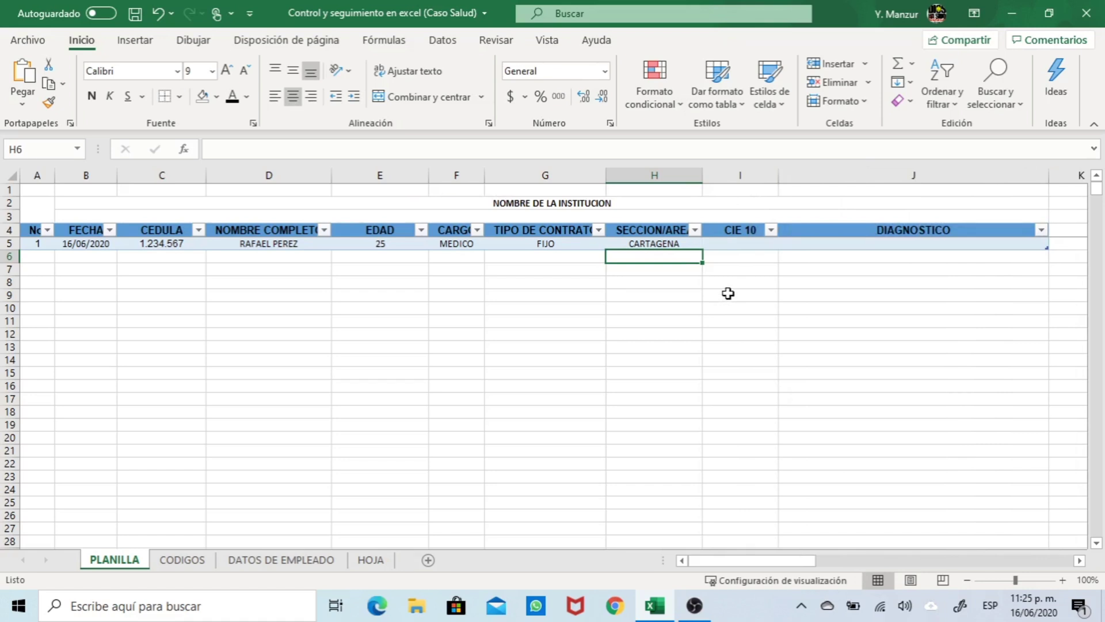
Copy the code A039 from the CODIGOS sheet into the CIE 10 cell I5 of PLANILLA
click(738, 244)
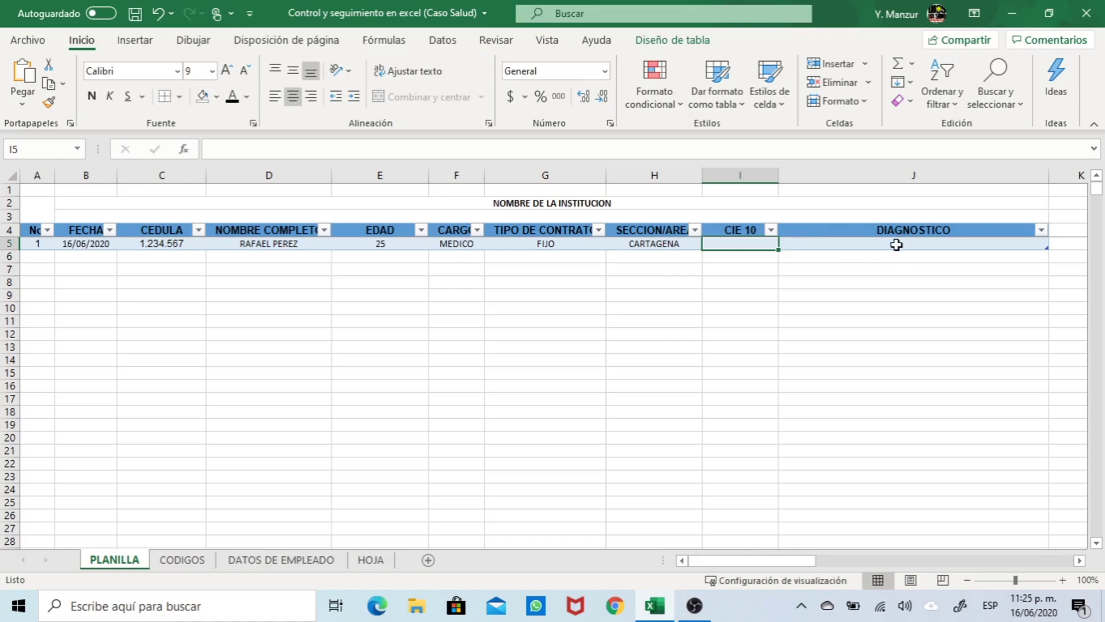
click(198, 561)
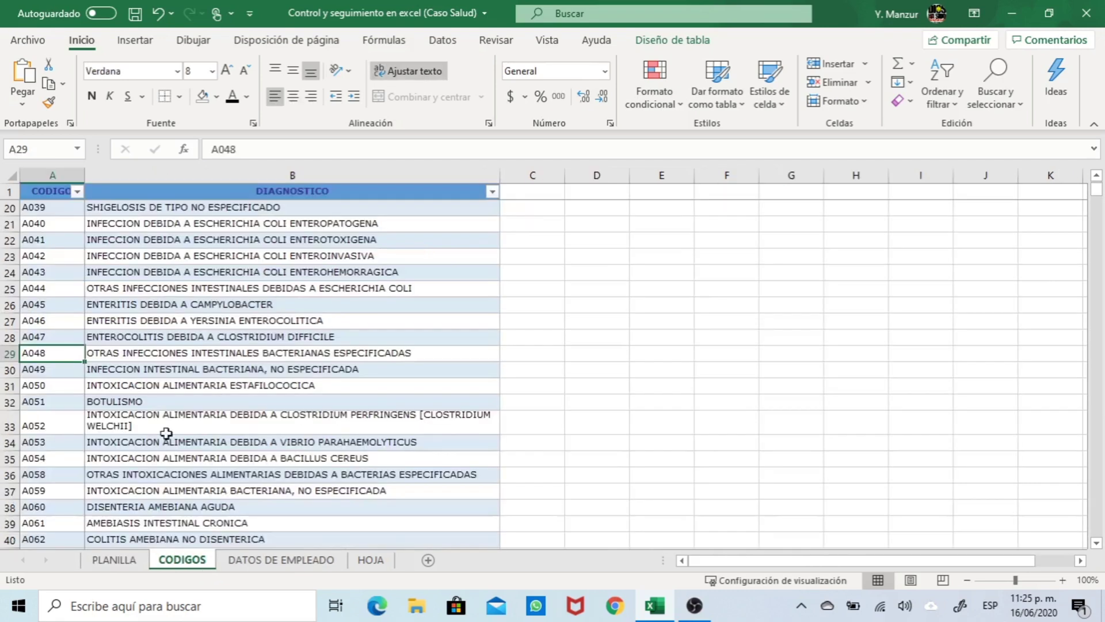
click(42, 207)
drag(268, 154, 166, 152)
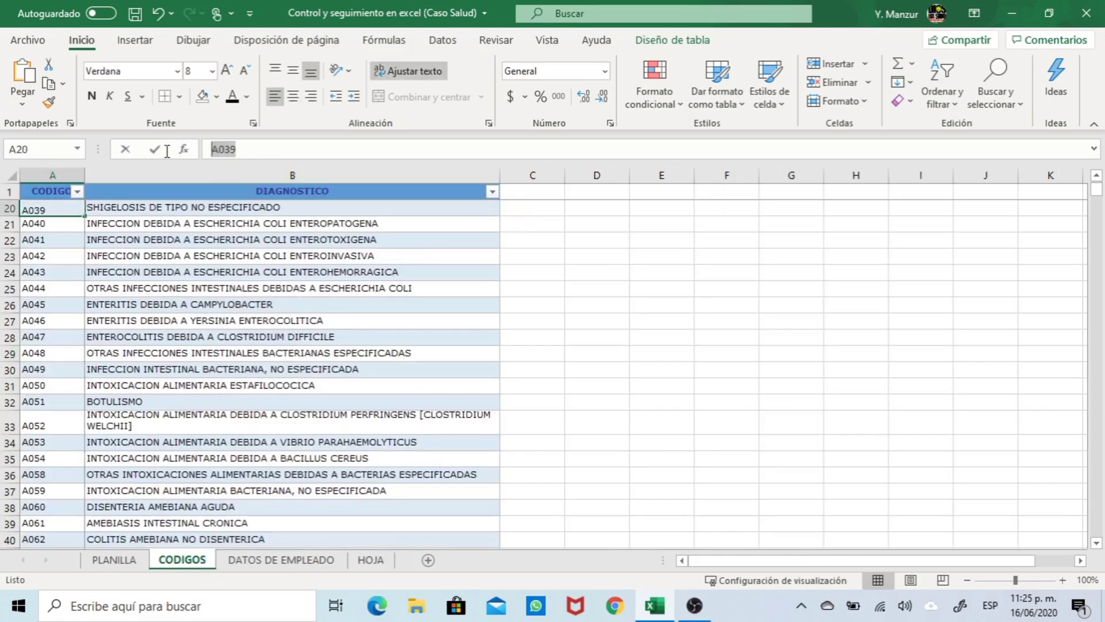
key(Return)
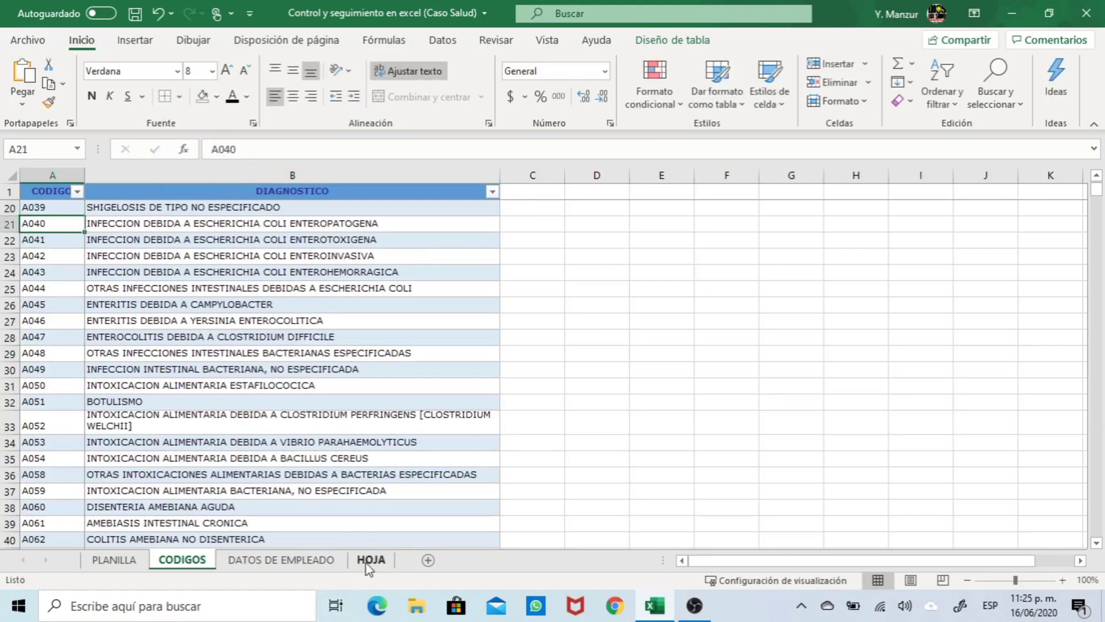
click(114, 560)
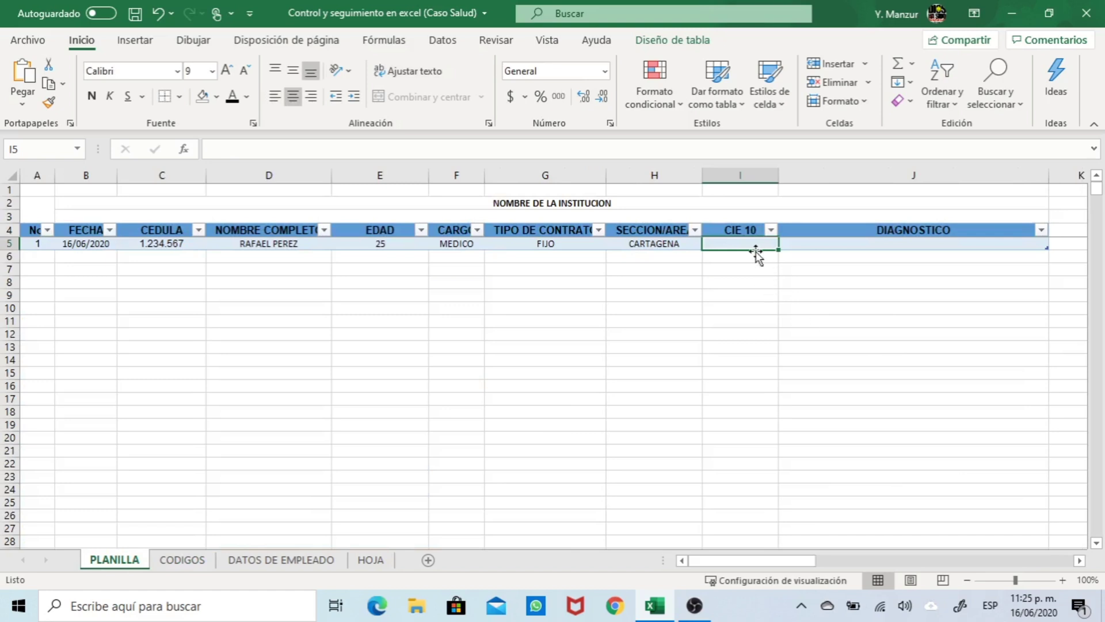
click(392, 147)
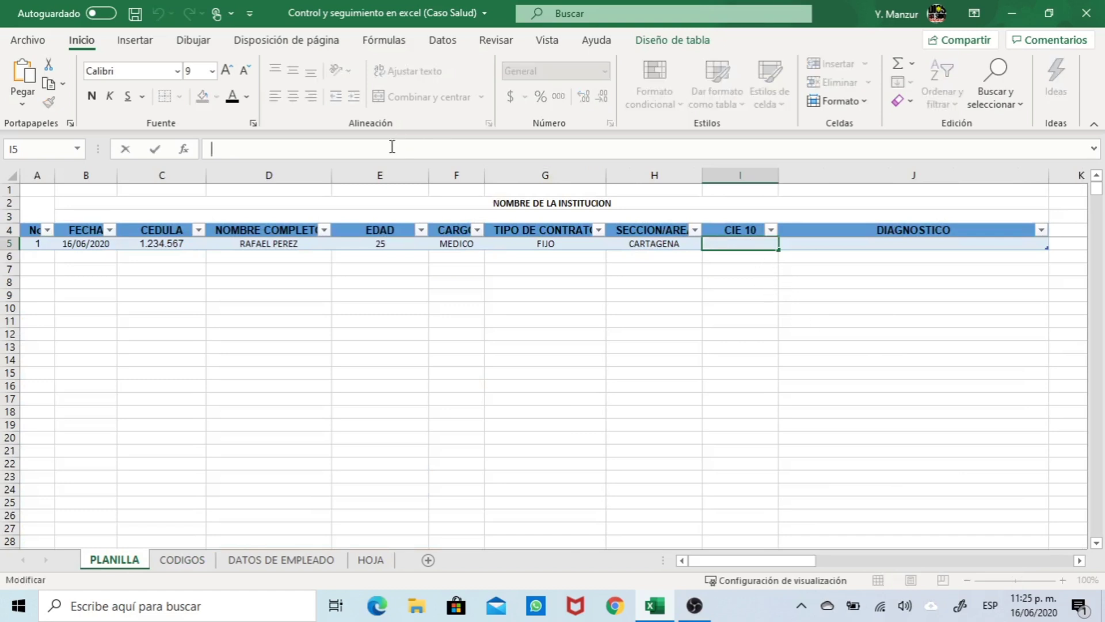
text(A039)
key(Return)
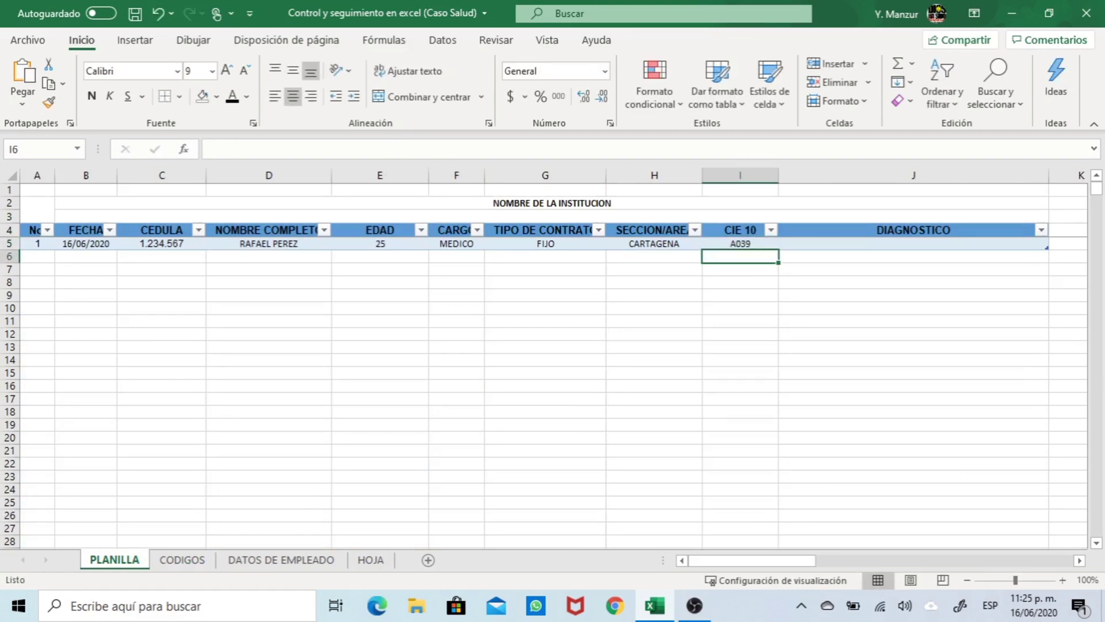
Start a BUSCARV formula in the DIAGNOSTICO cell J5 with the row's CIE 10 cell as the lookup value
click(844, 242)
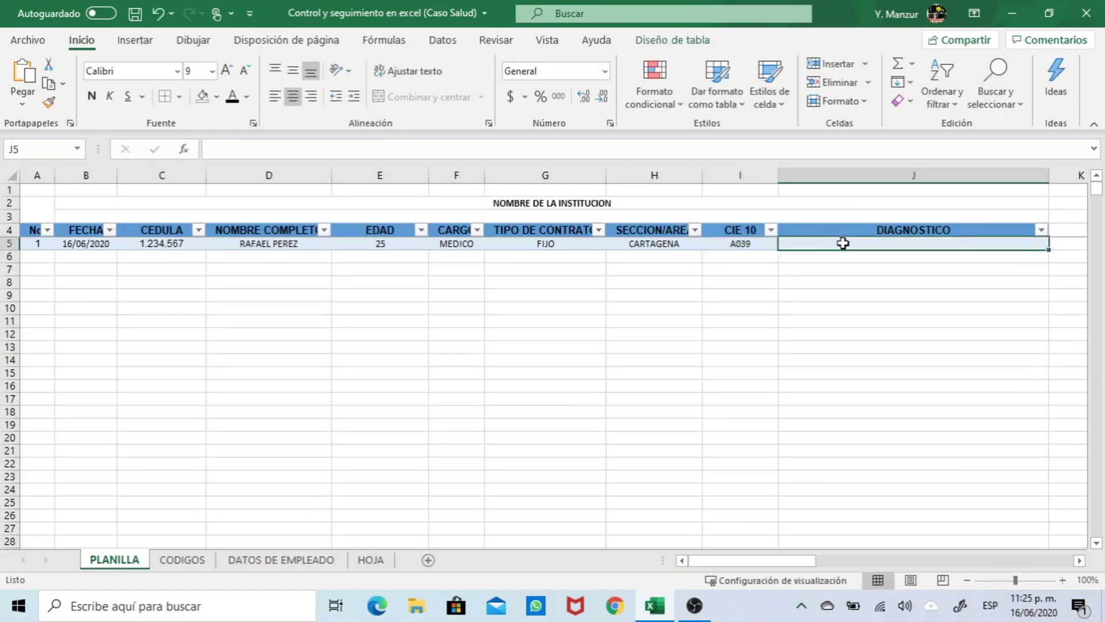
text(=)
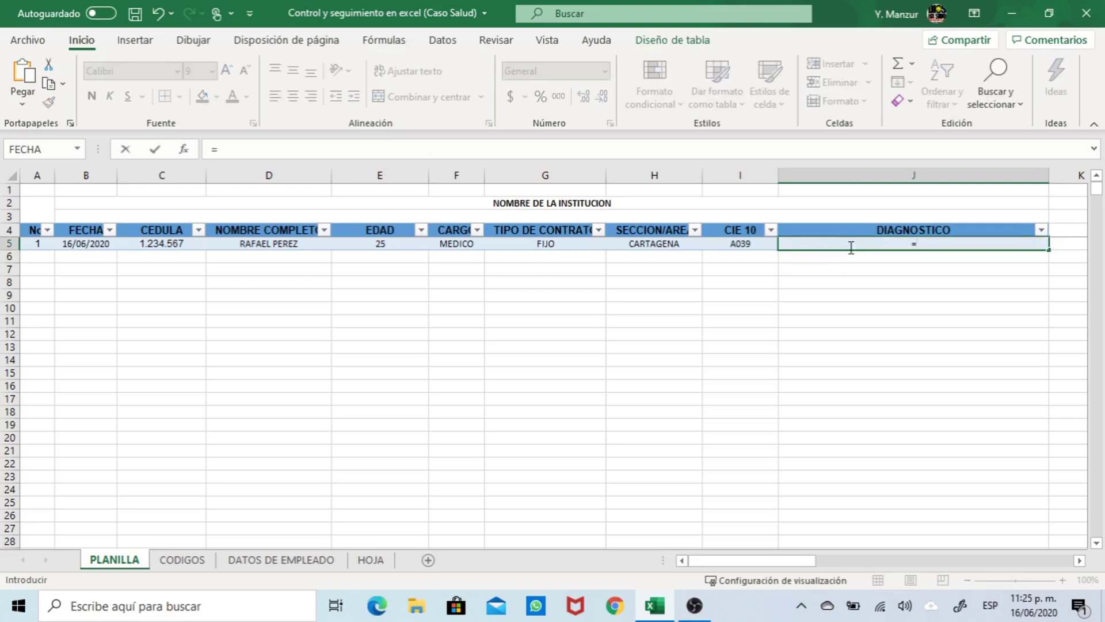
text(BUSCAR)
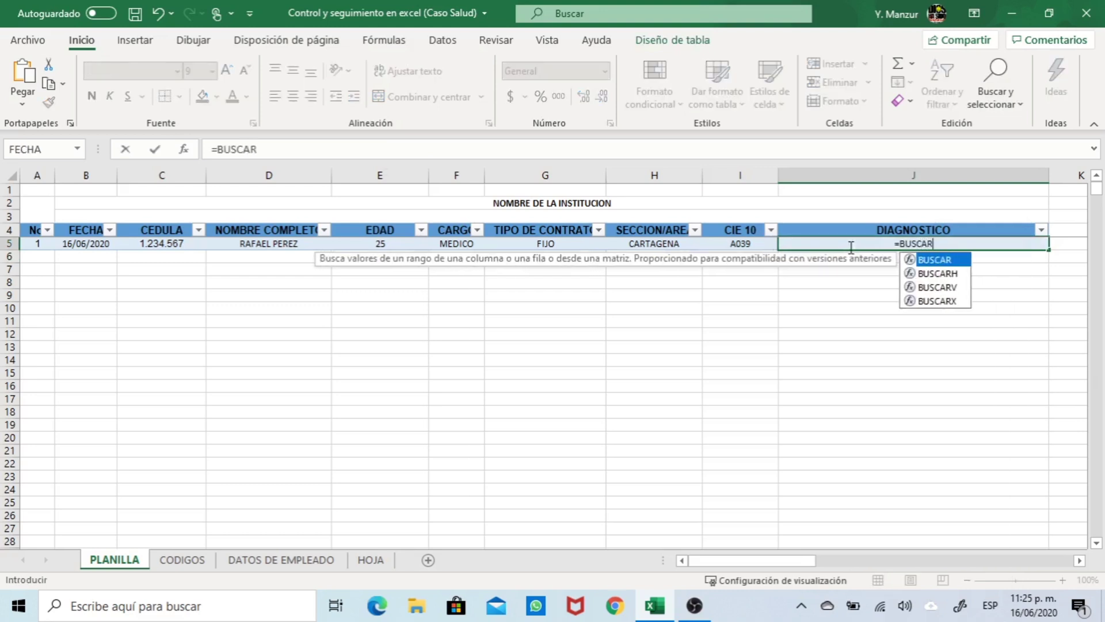
text(V)
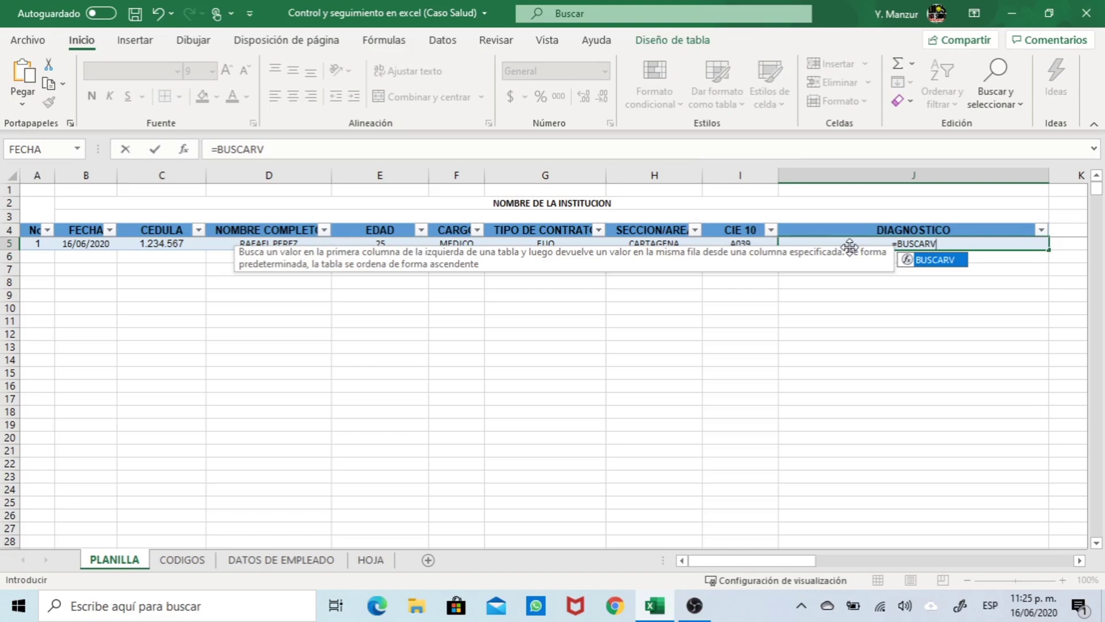
text(()
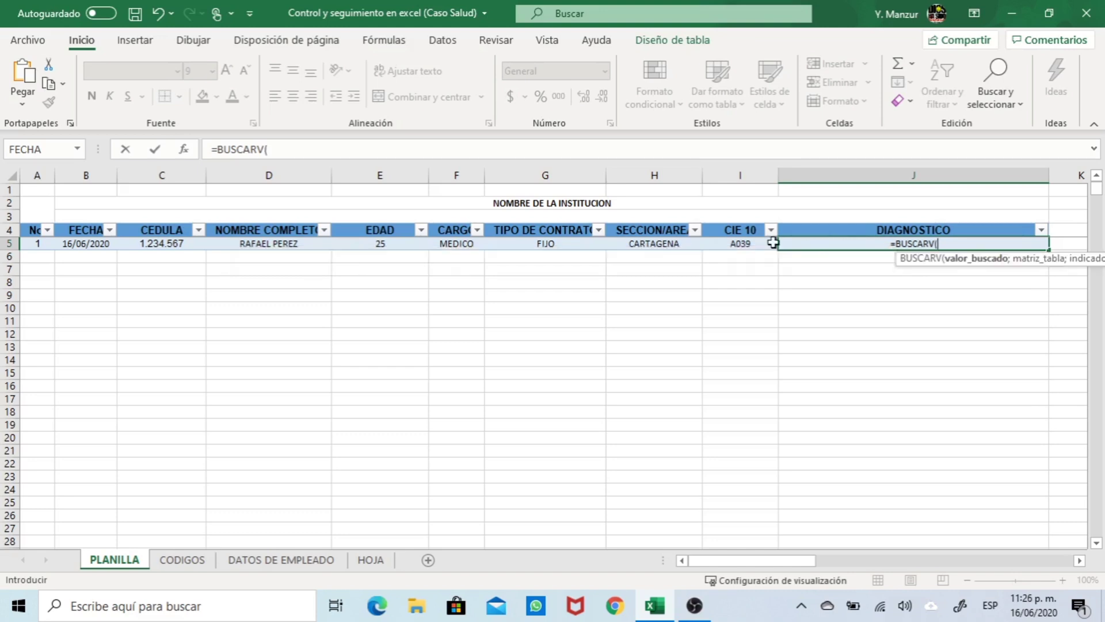
click(741, 243)
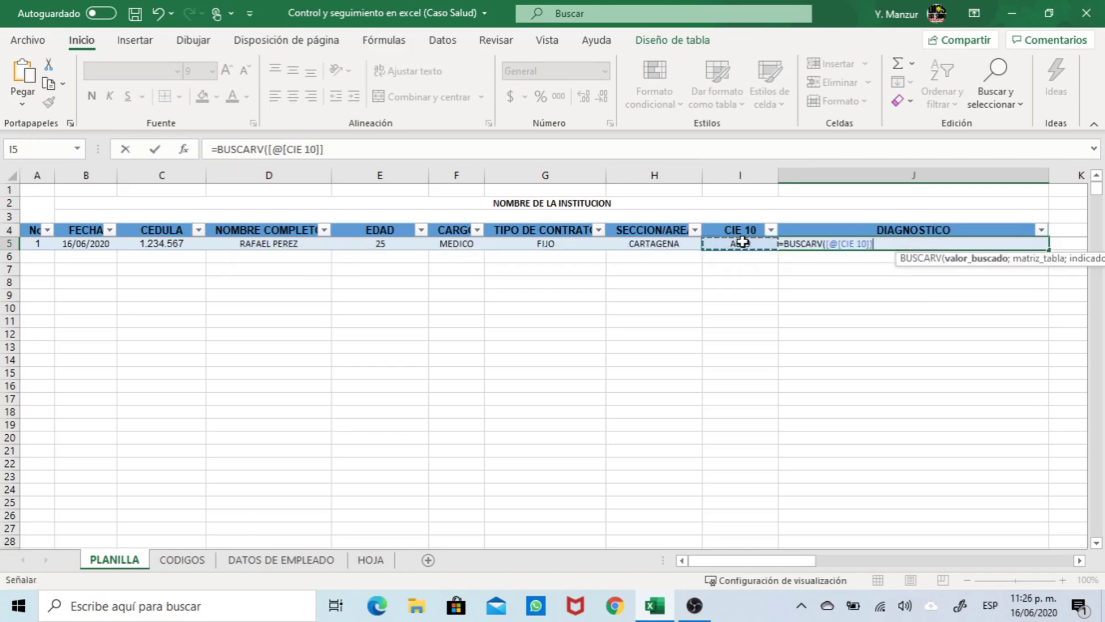
text(;)
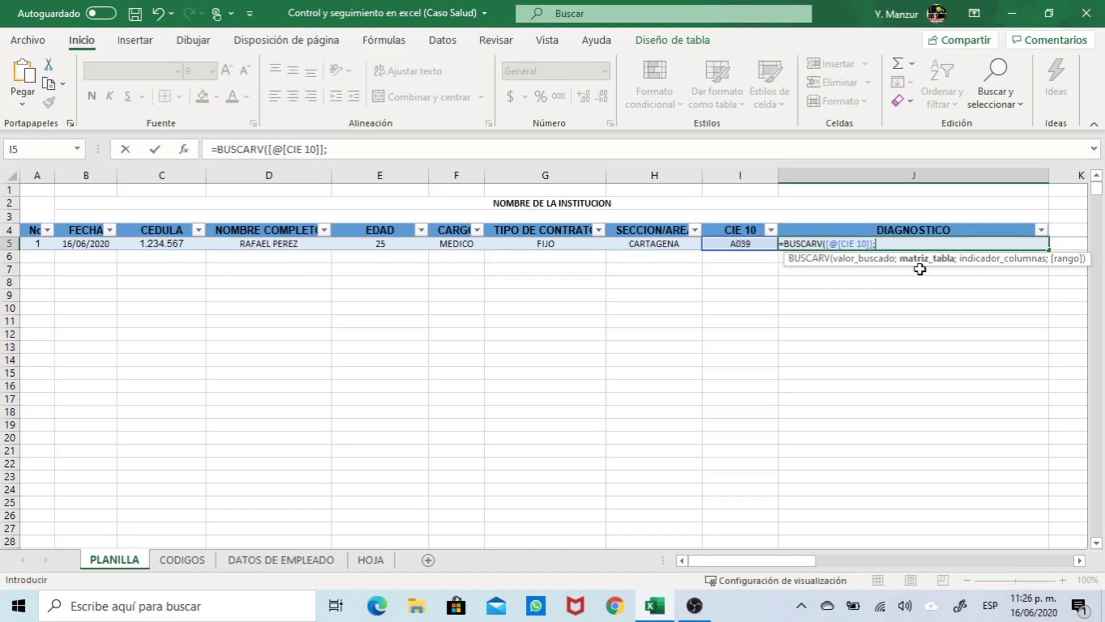
Set the formula's lookup table to all code and diagnosis rows of the CODIGOS sheet, starting at A2:B2
click(182, 560)
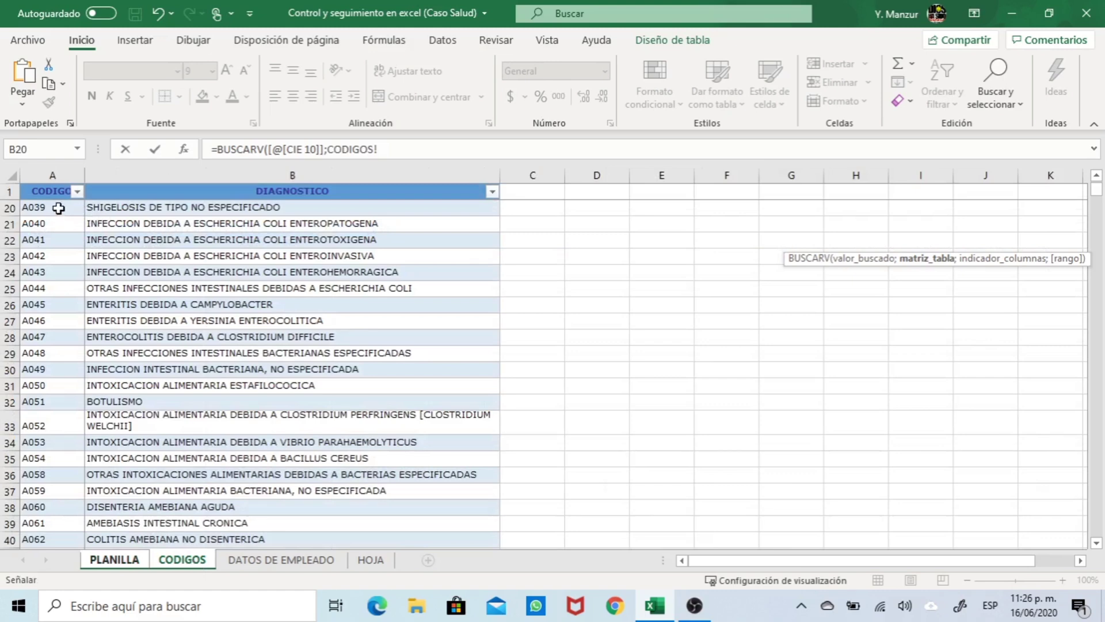
click(57, 194)
scroll(57, 288, up, 6)
click(61, 208)
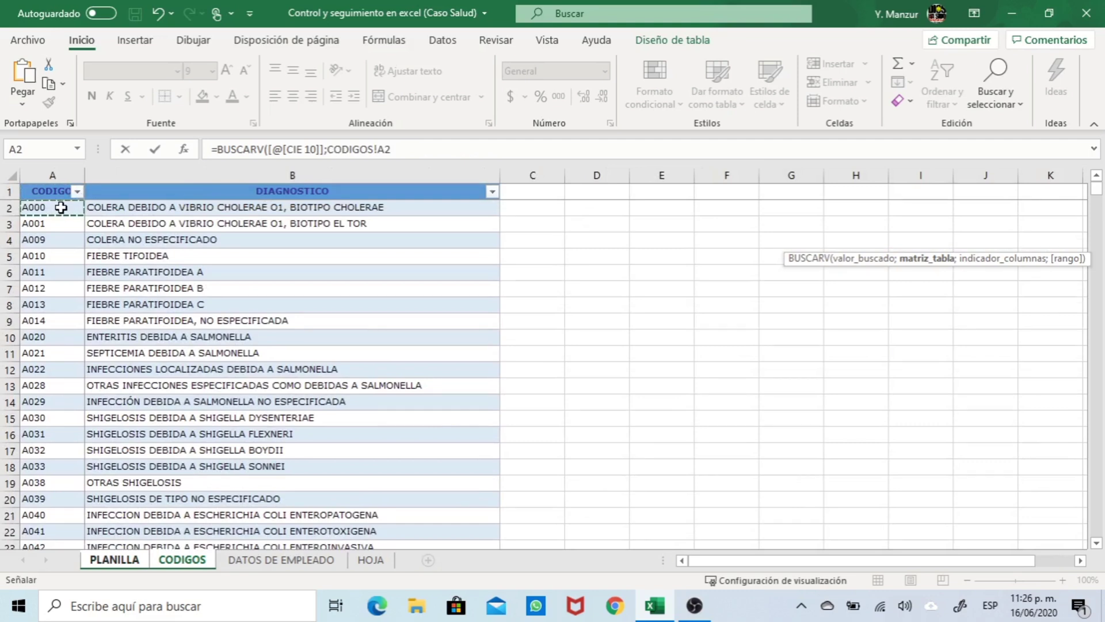
drag(61, 208, 132, 210)
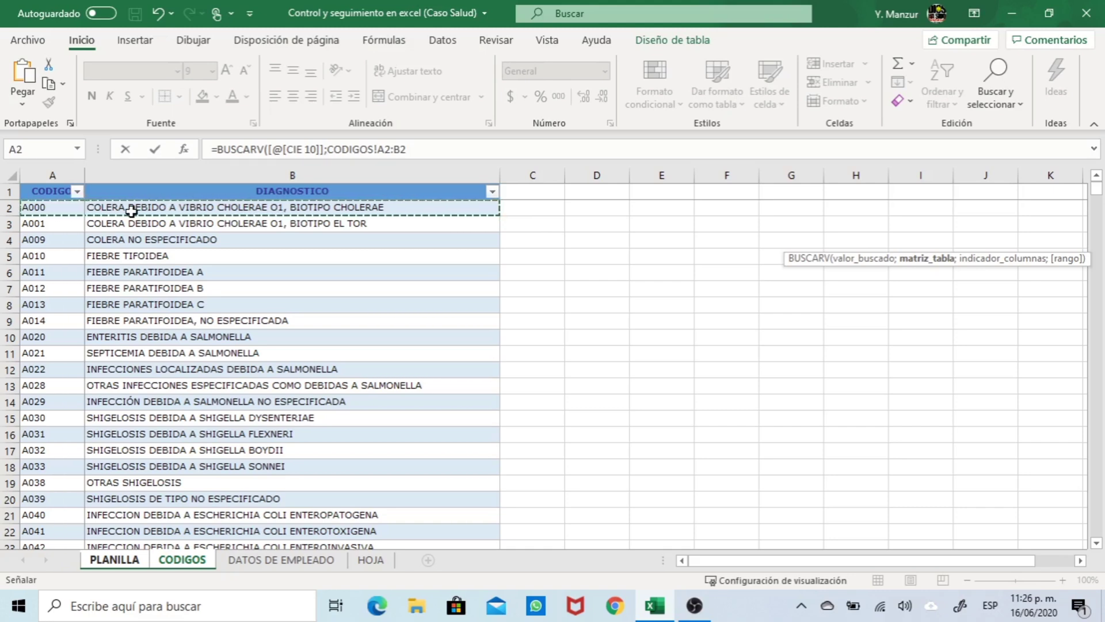
key(ctrl+shift+Down)
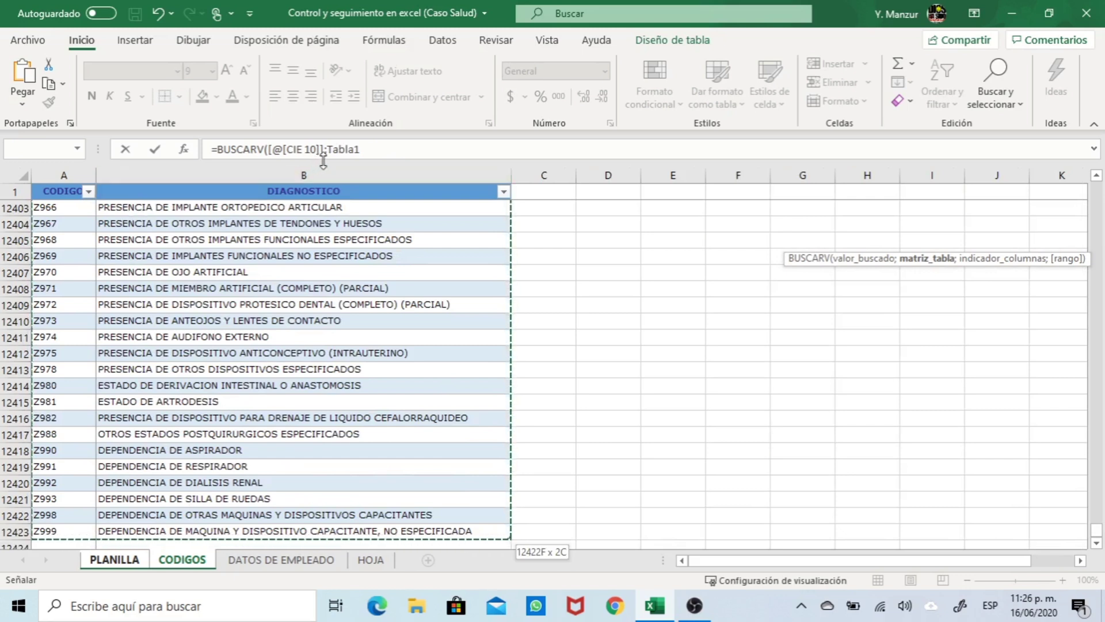
Complete the DIAGNOSTICO formula with column index 2 and range argument 0 for an exact match
click(370, 148)
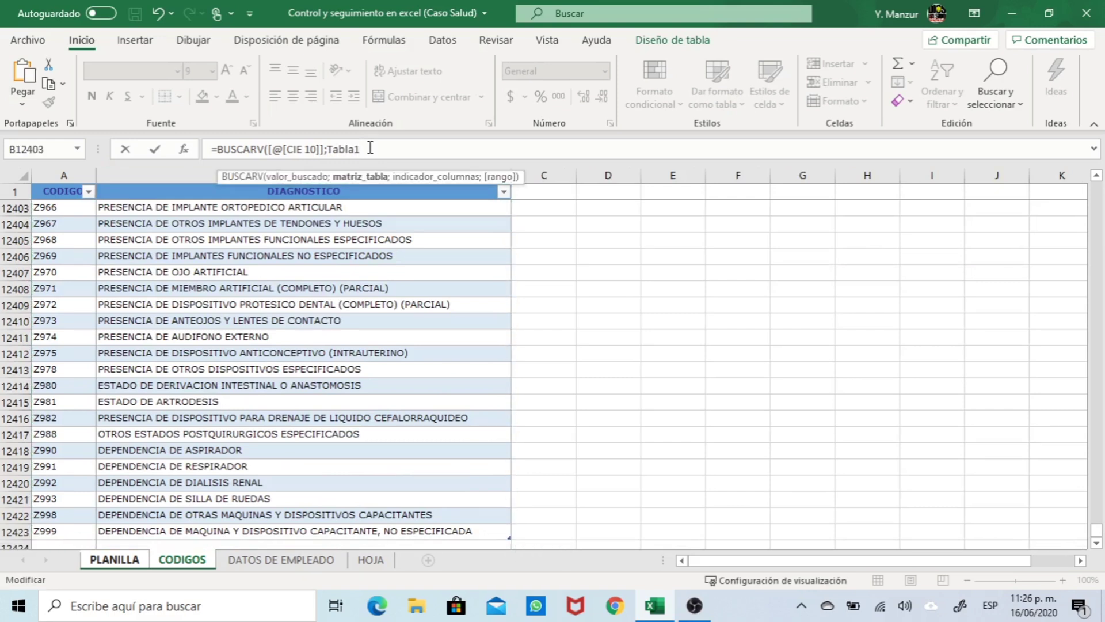
text(;2)
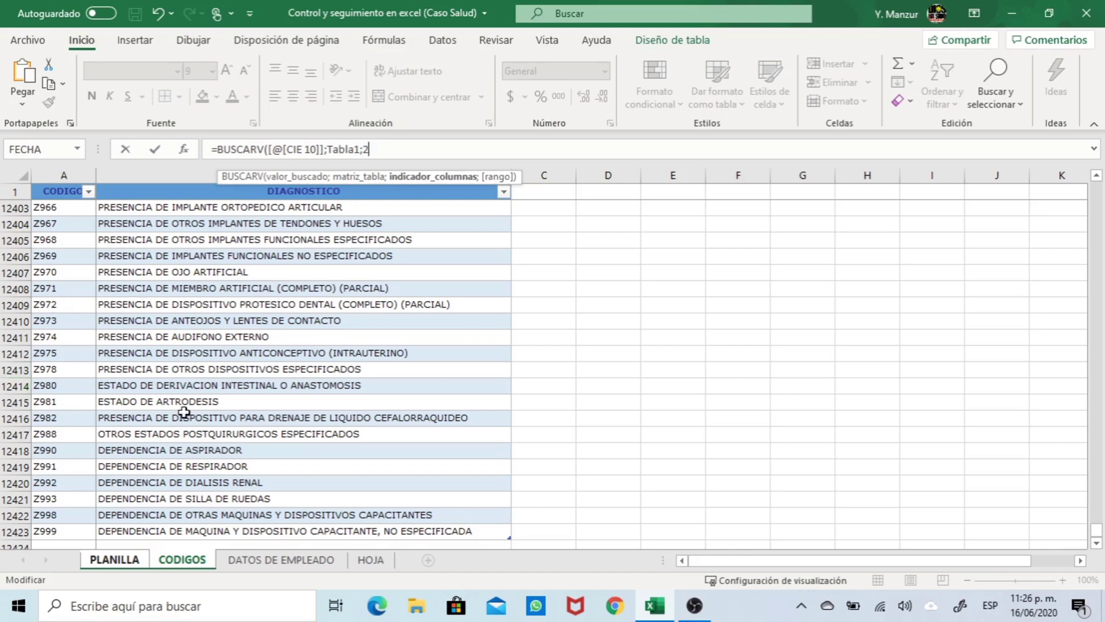
text(;)
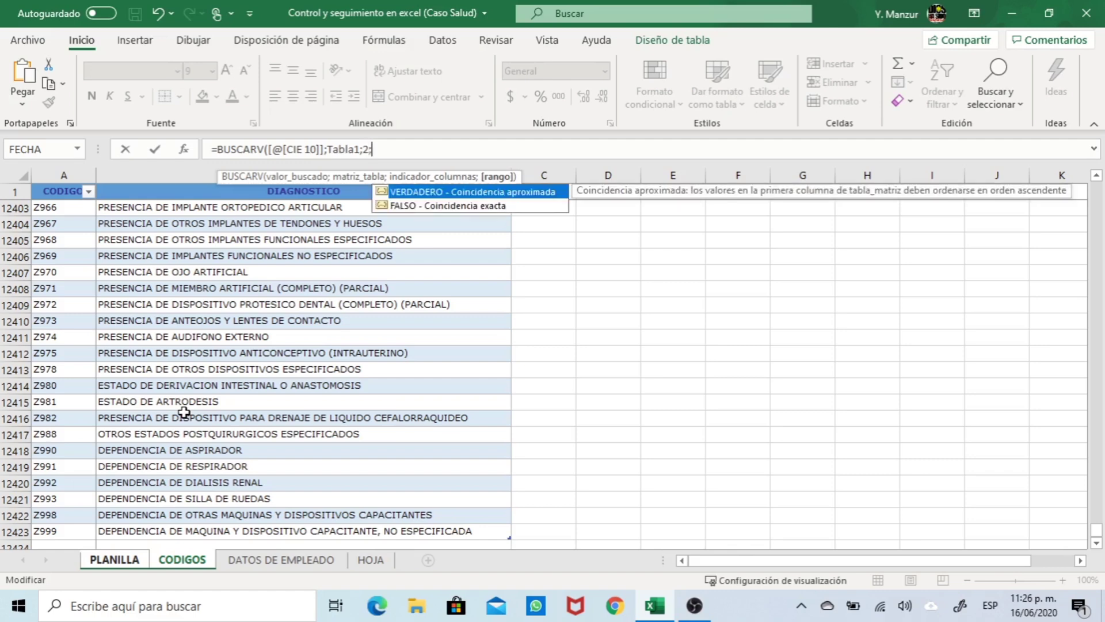
text(0)
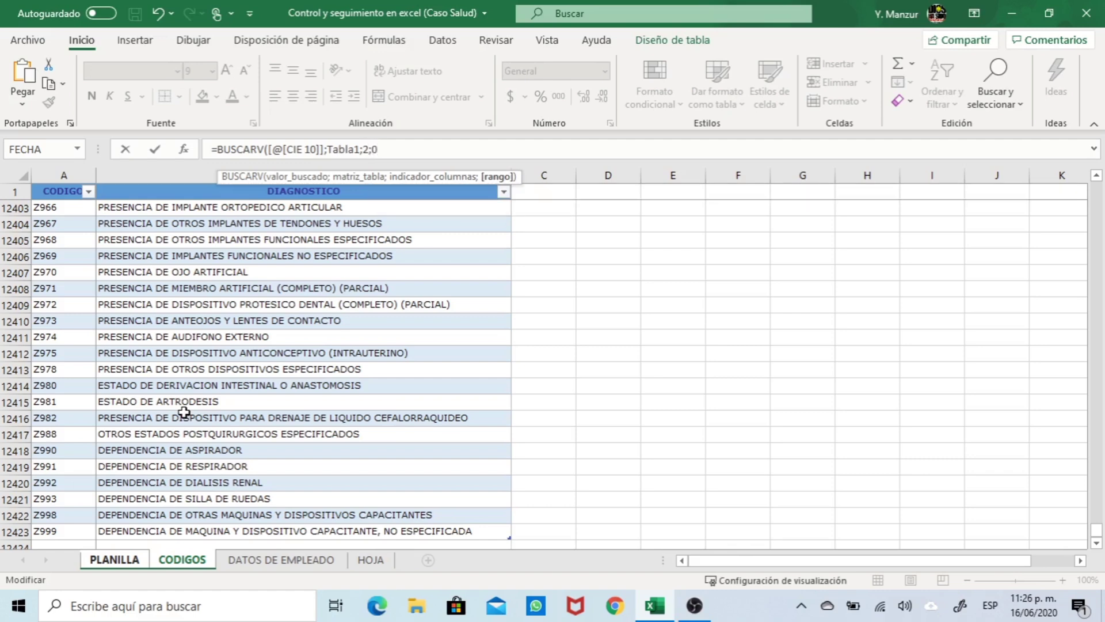
text())
key(Return)
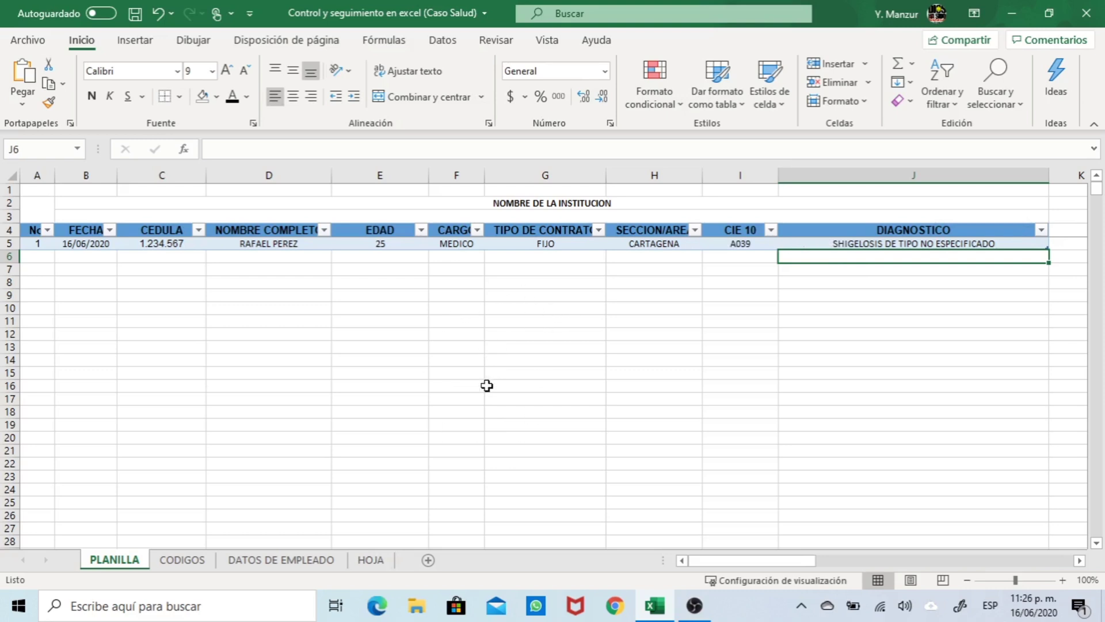
Delete the HOJA sheet from the workbook permanently
click(378, 563)
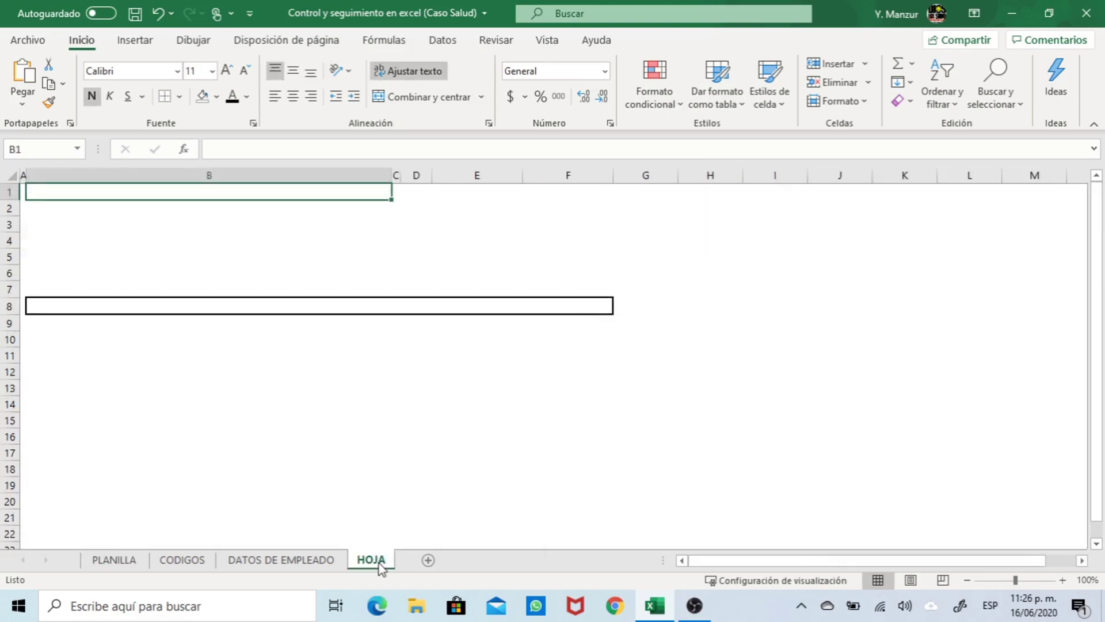
right_click(380, 564)
click(448, 369)
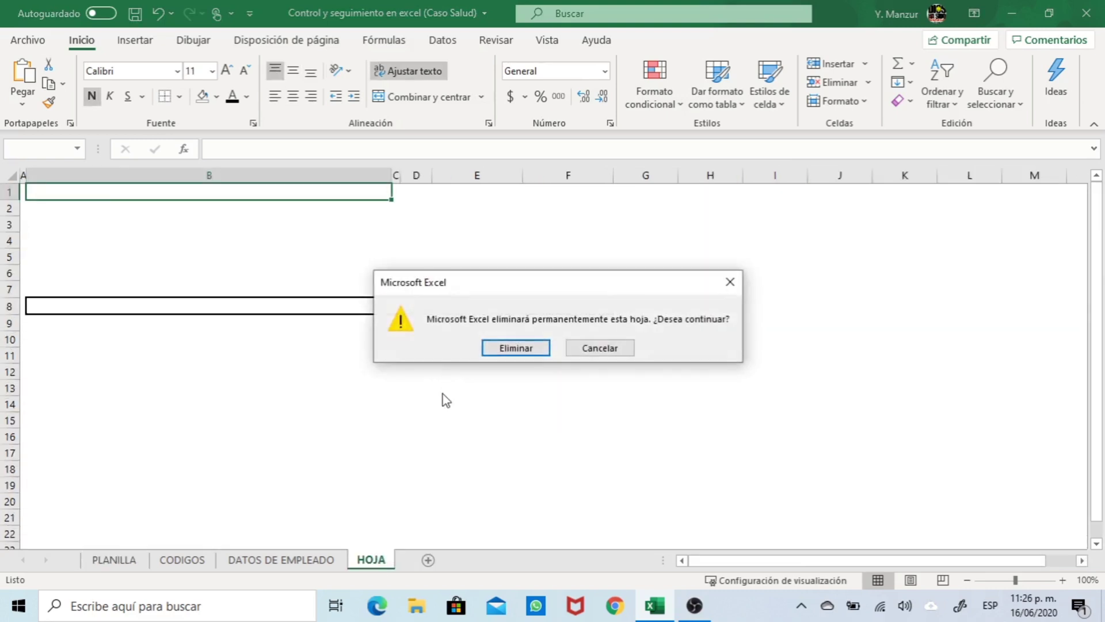
click(504, 349)
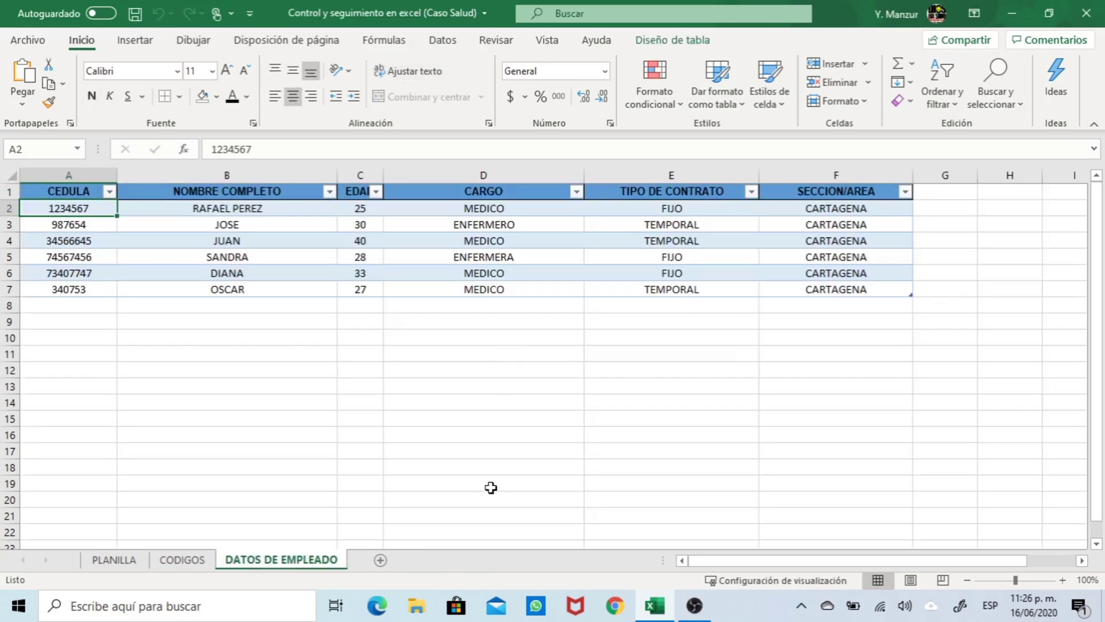
click(447, 473)
Start a formula in the first No. cell, A5, of the PLANILLA sheet
click(115, 560)
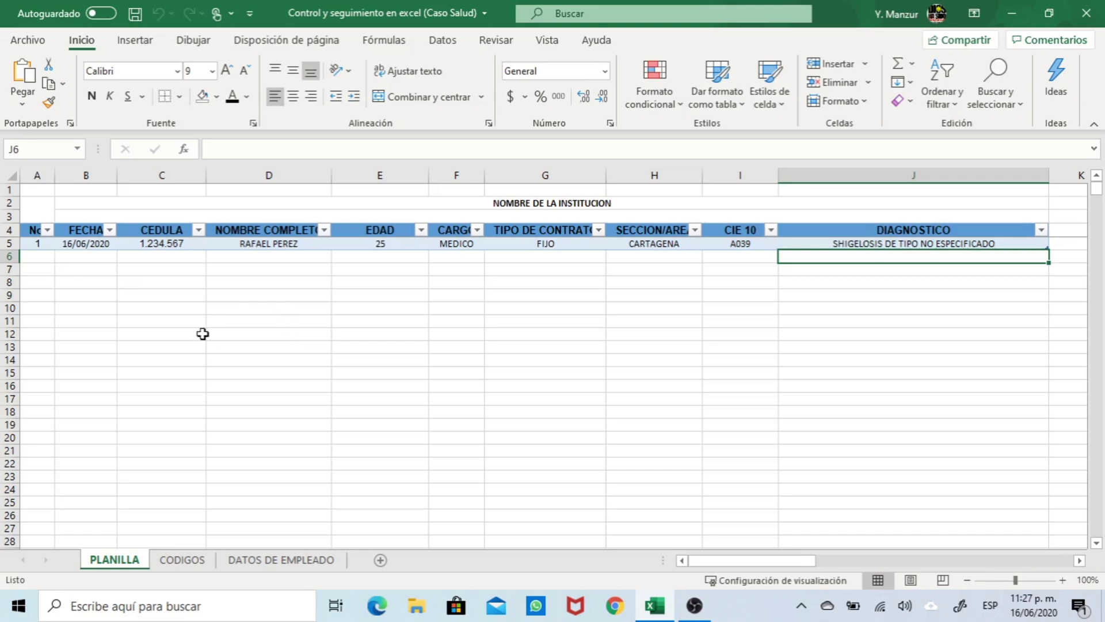
click(42, 254)
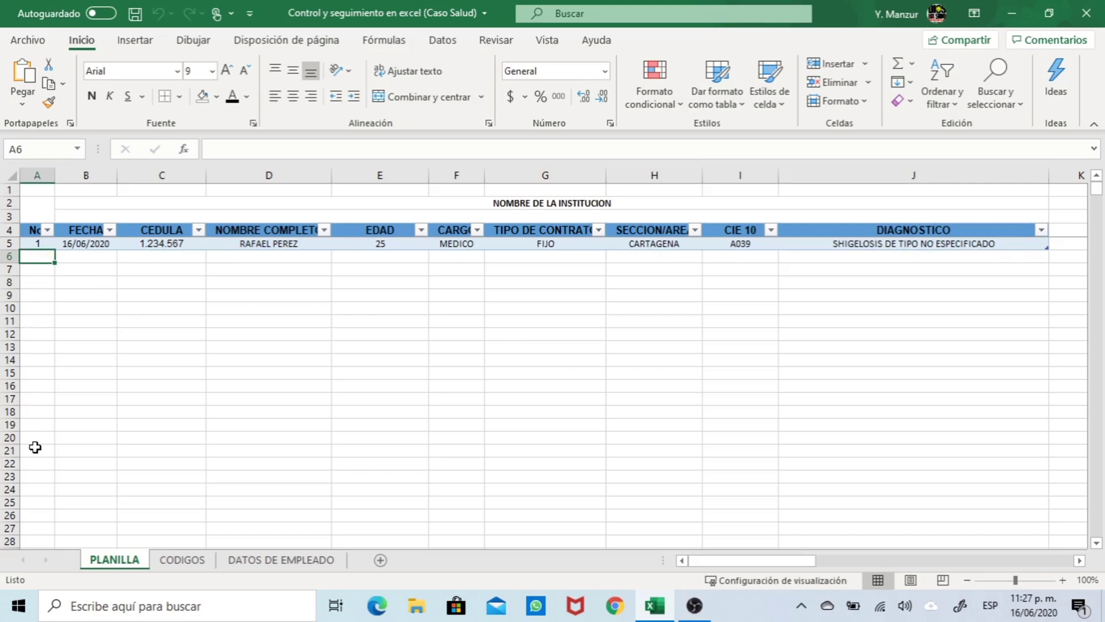
click(45, 244)
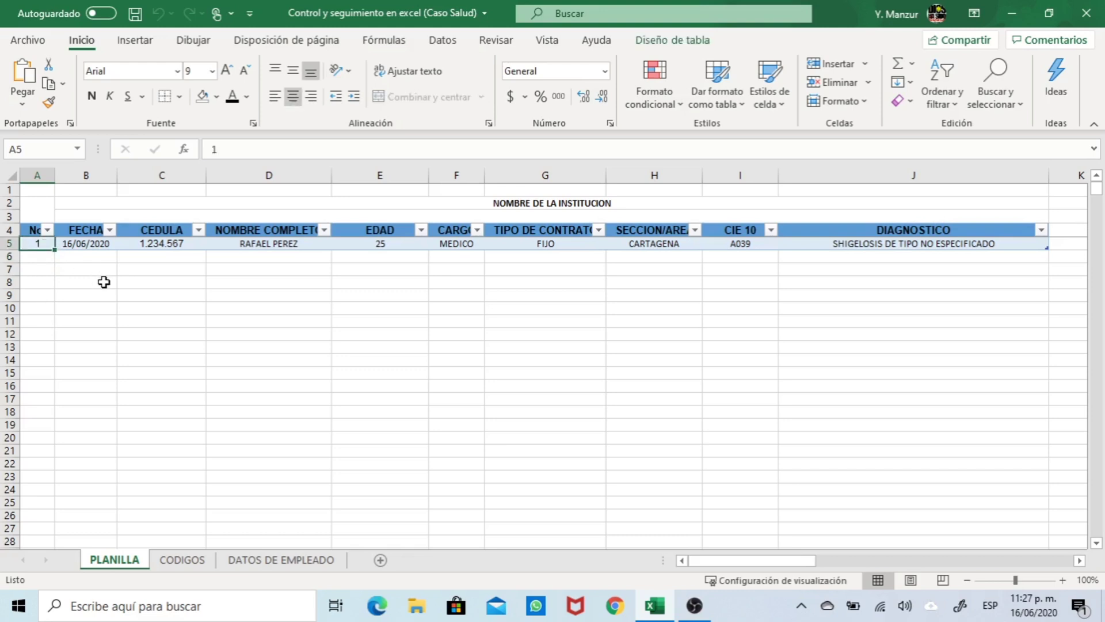
text(=)
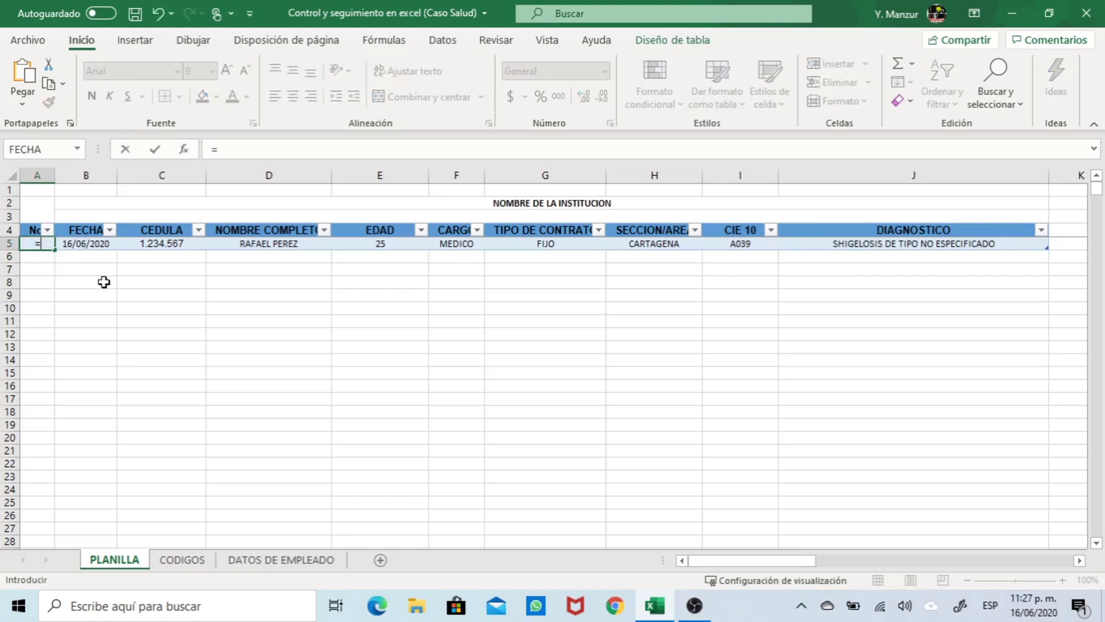
click(33, 231)
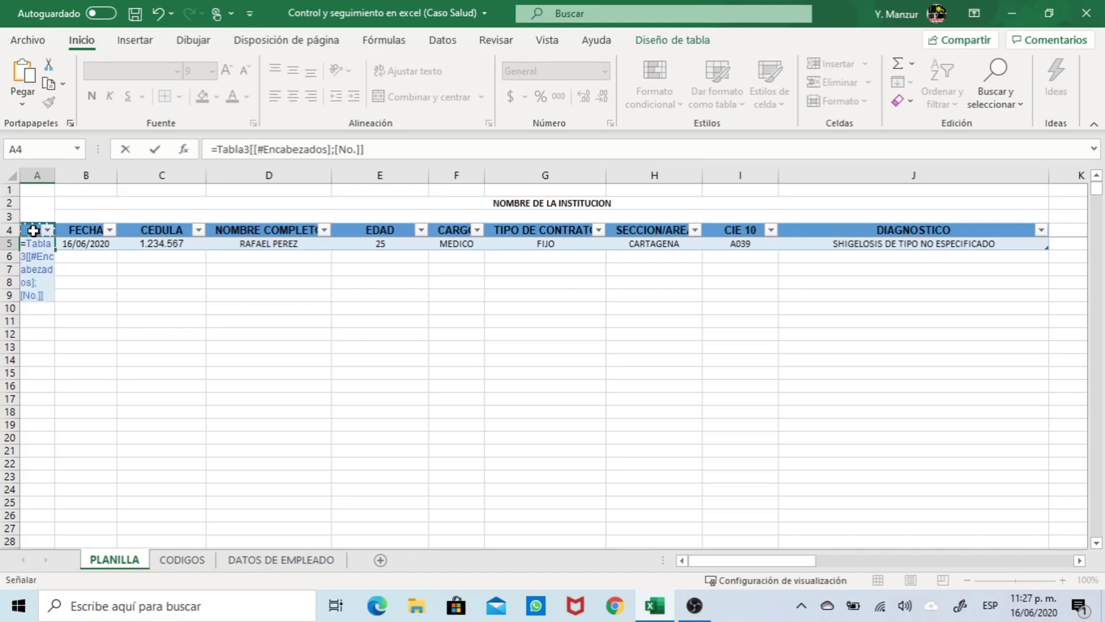
click(378, 149)
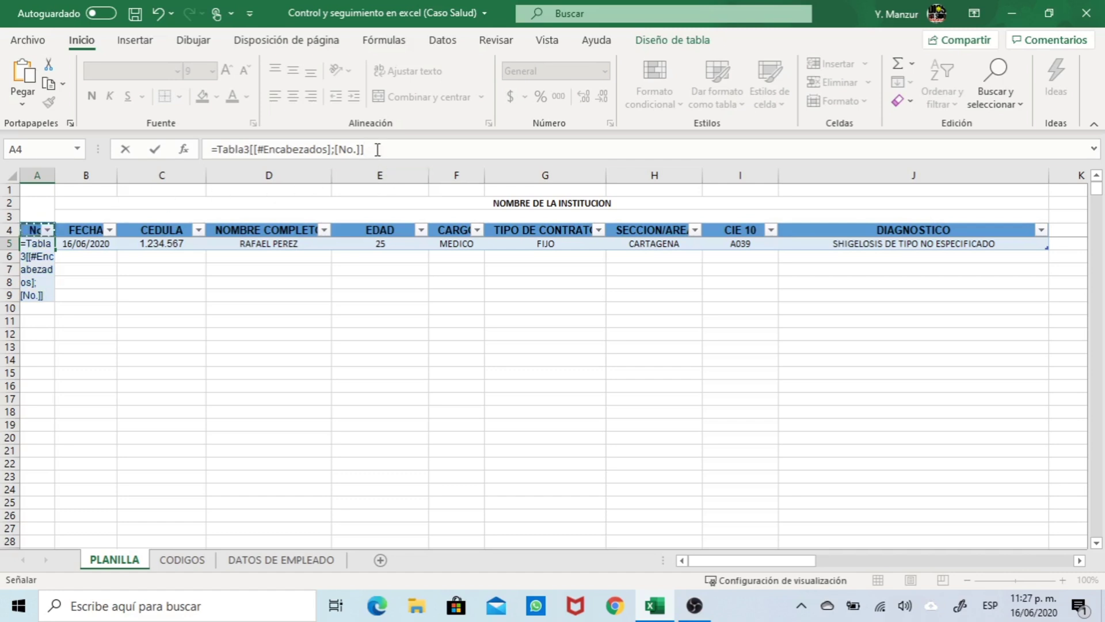
drag(377, 149, 219, 145)
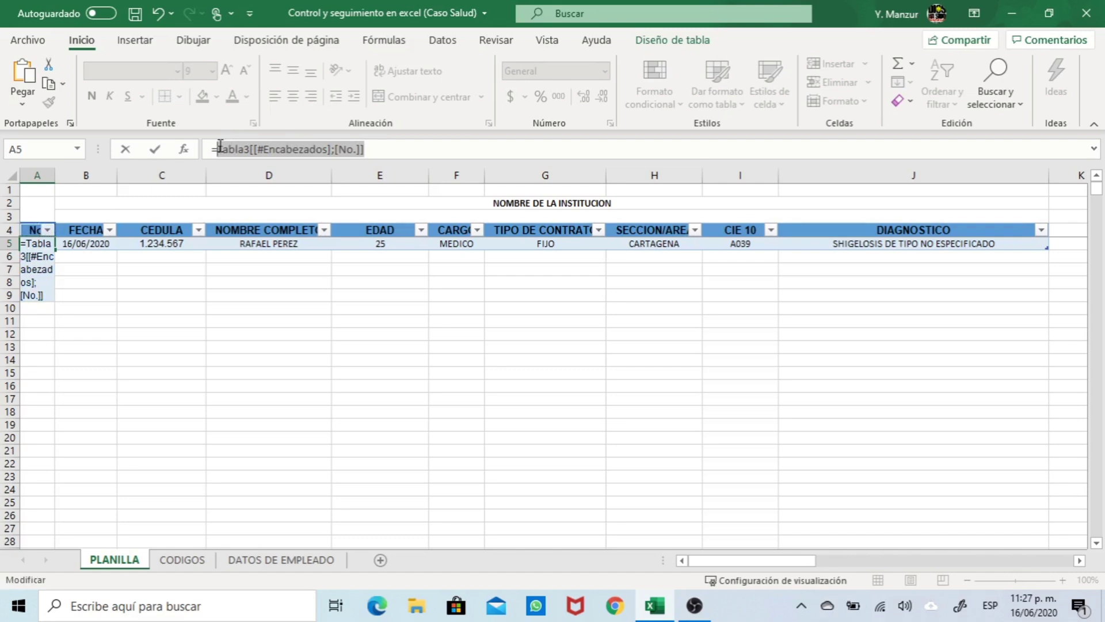
key(BackSpace)
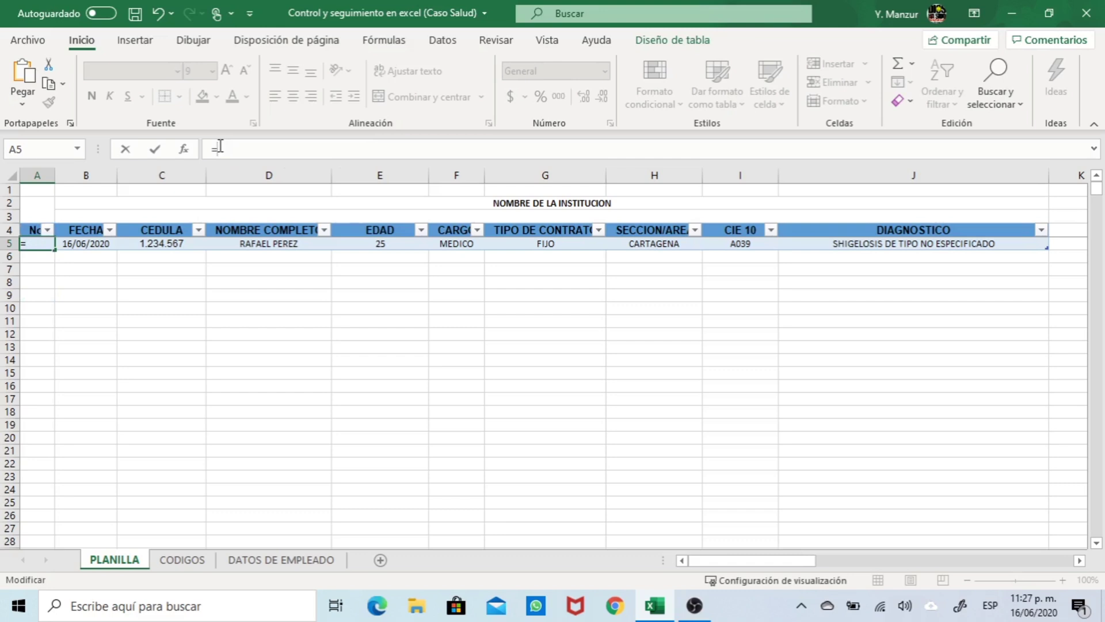
Complete the row-numbering formula in A5 as =SUMA(A4+1)
text(SUMA)
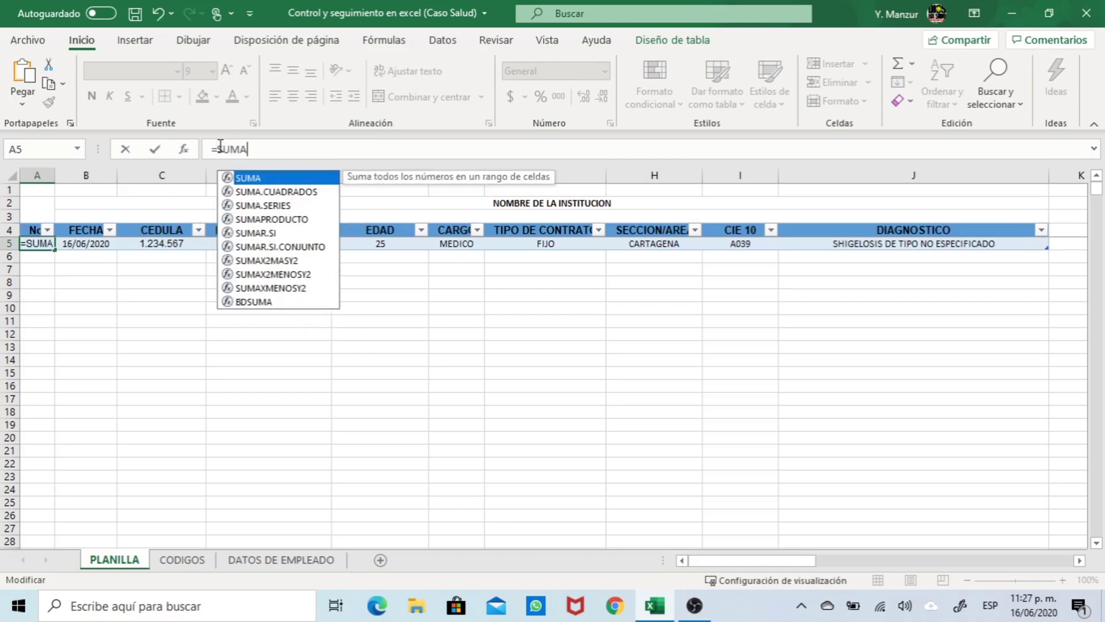
text(()
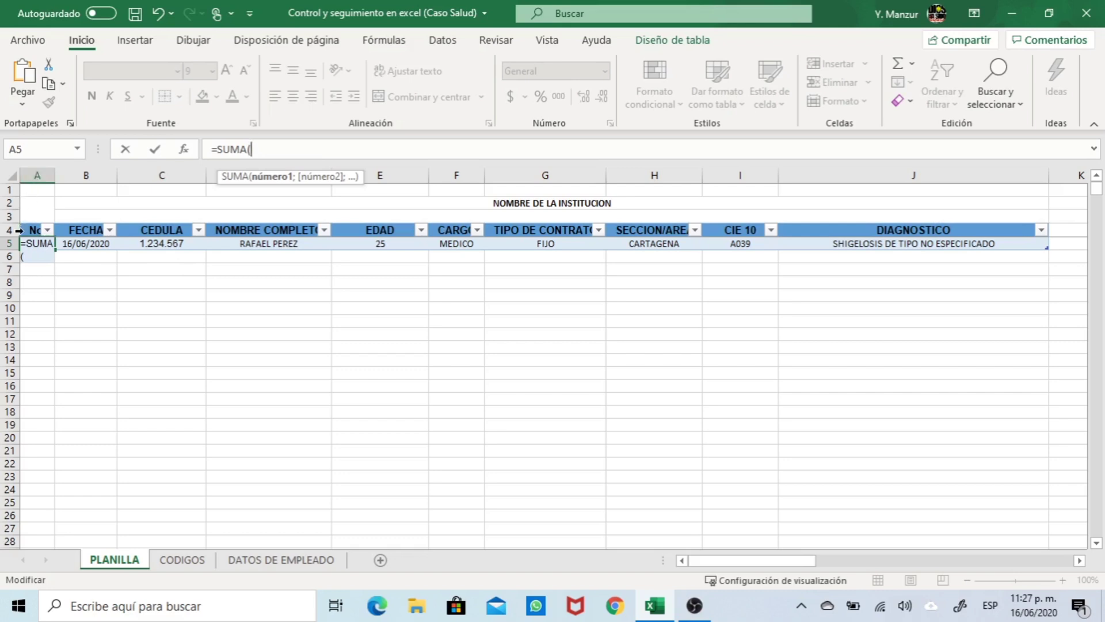
text(A4+1)
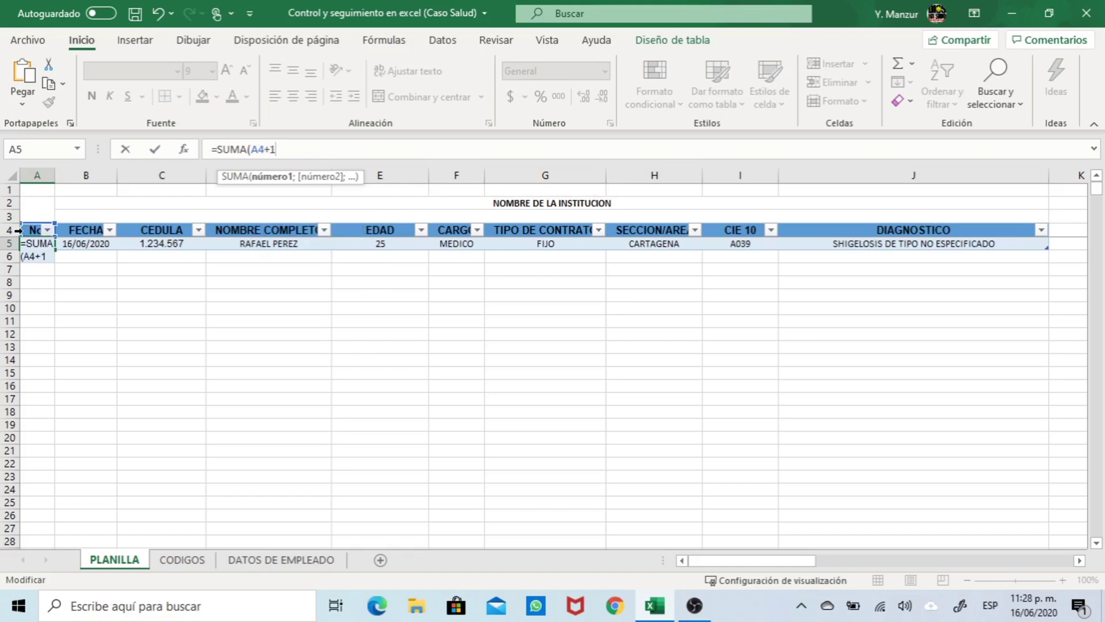
text())
key(Return)
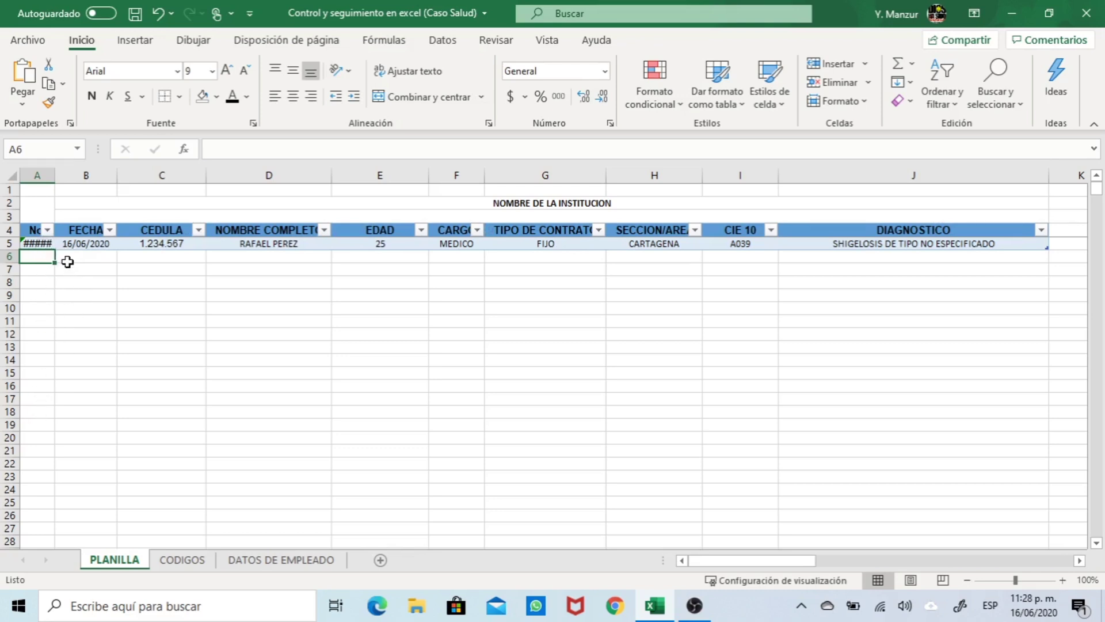
Wrap the SUMA formula in A5 in SI.ERROR with 1 as the value returned on error
click(44, 242)
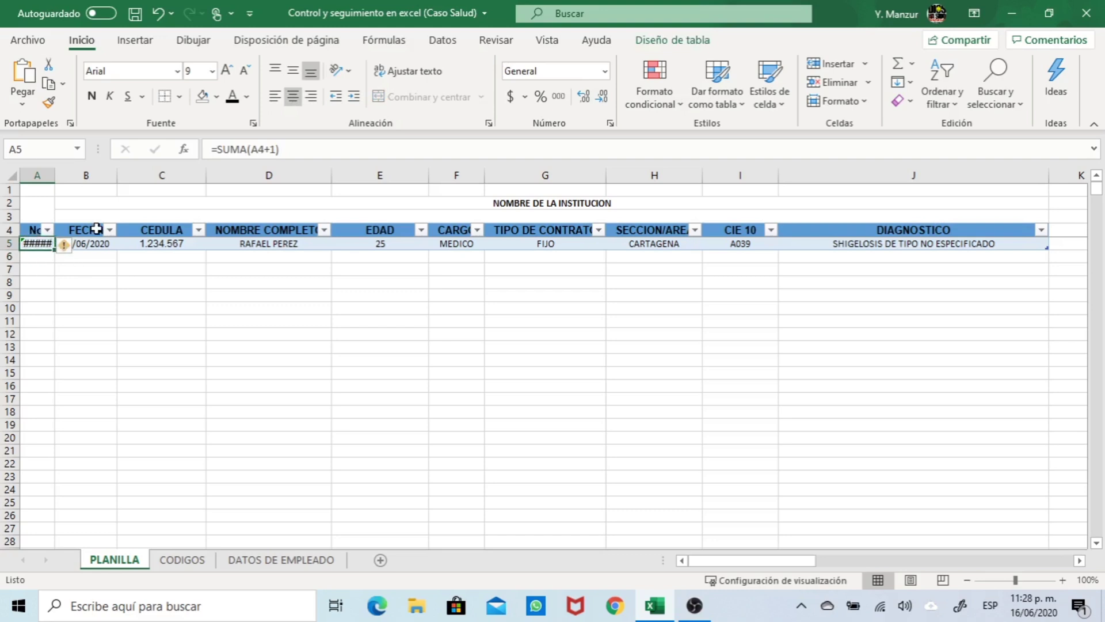
click(218, 151)
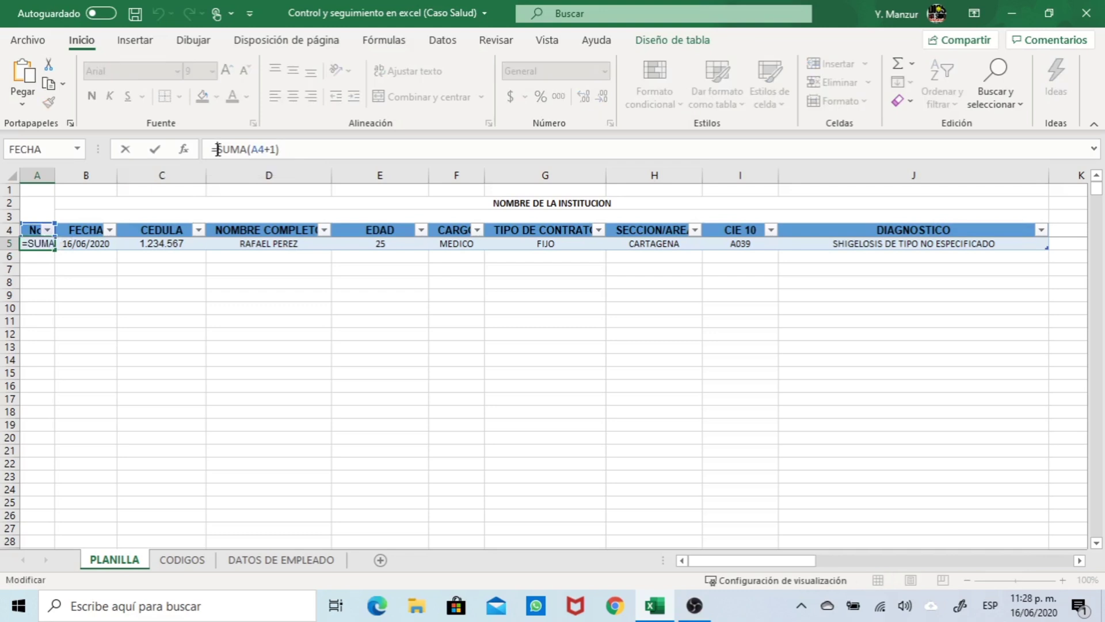
text(SI.)
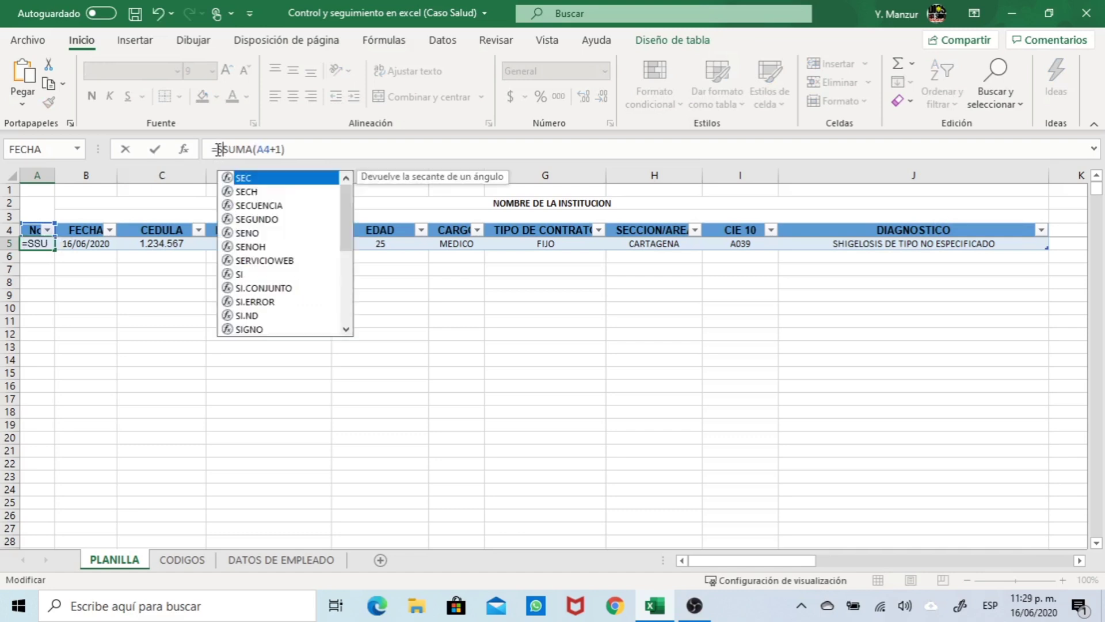
text(ERRO)
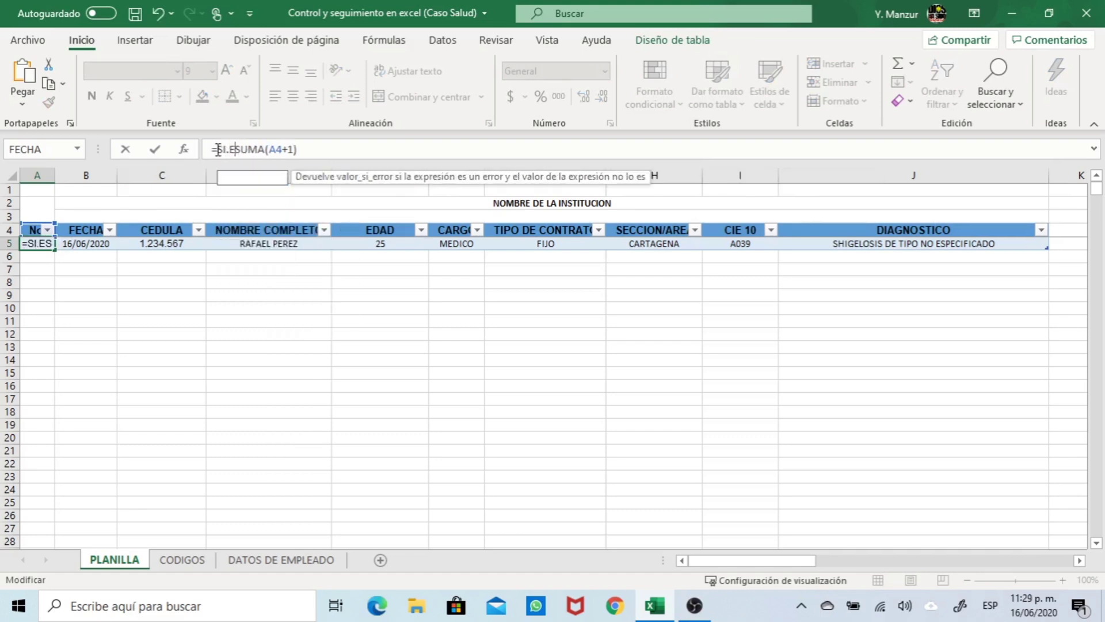
text(R()
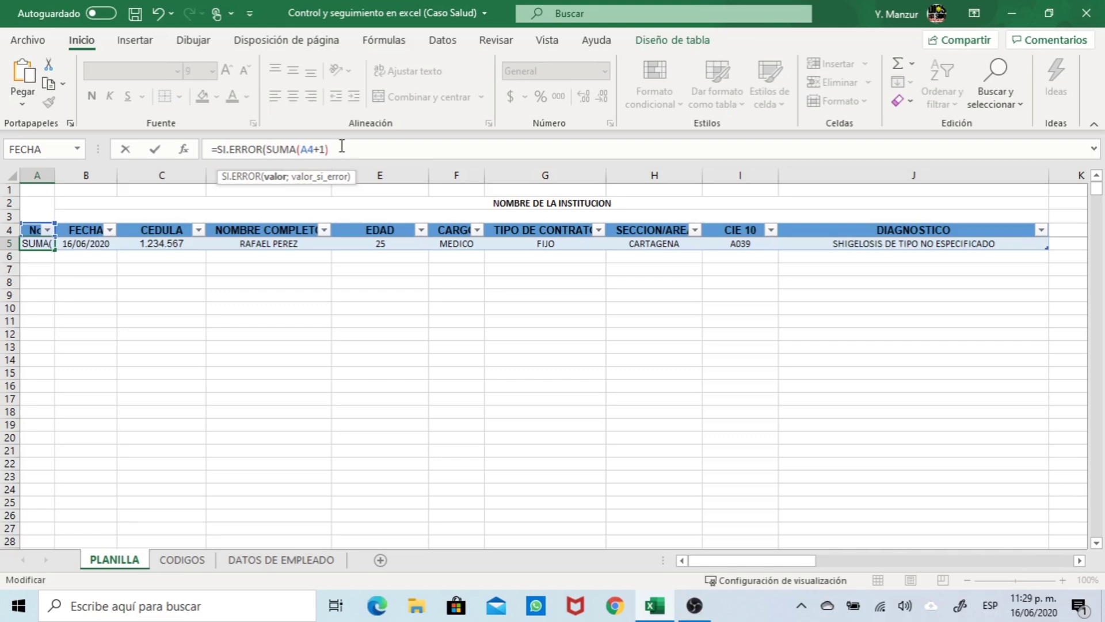
text(;)
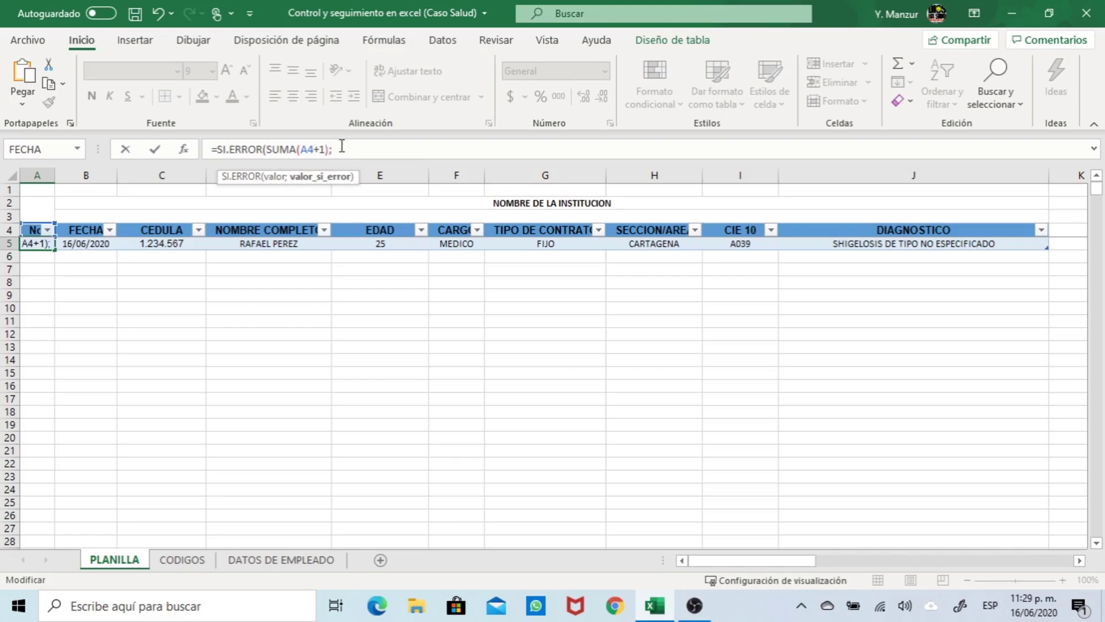
text(1))
key(Return)
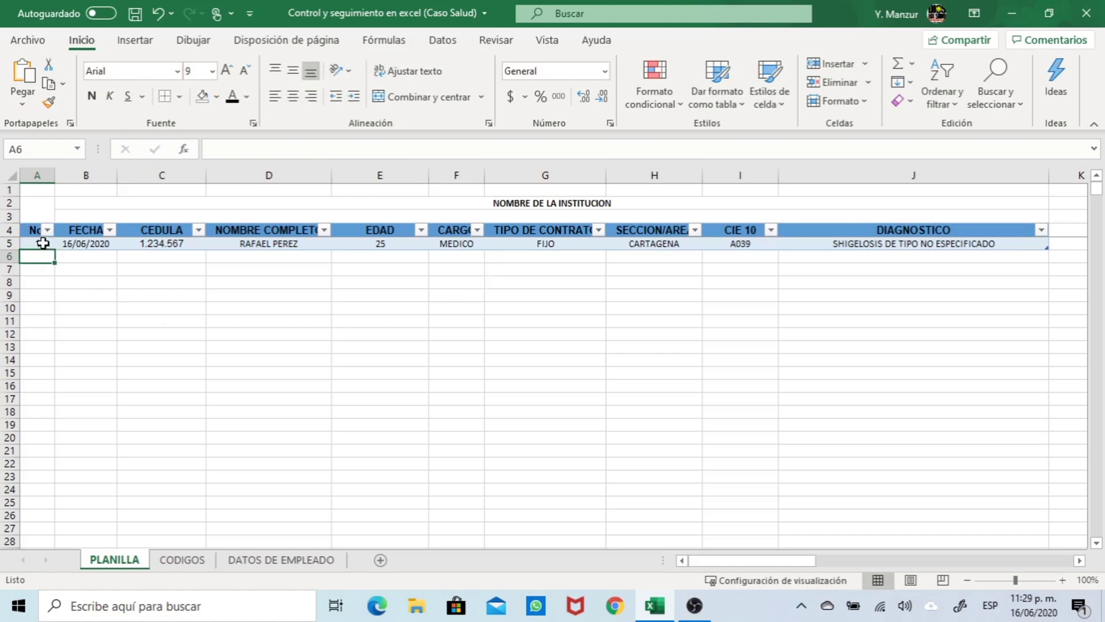
Fill the FECHA, CEDULA and CIE 10 cells of row 5 with a light gold theme colour
click(86, 245)
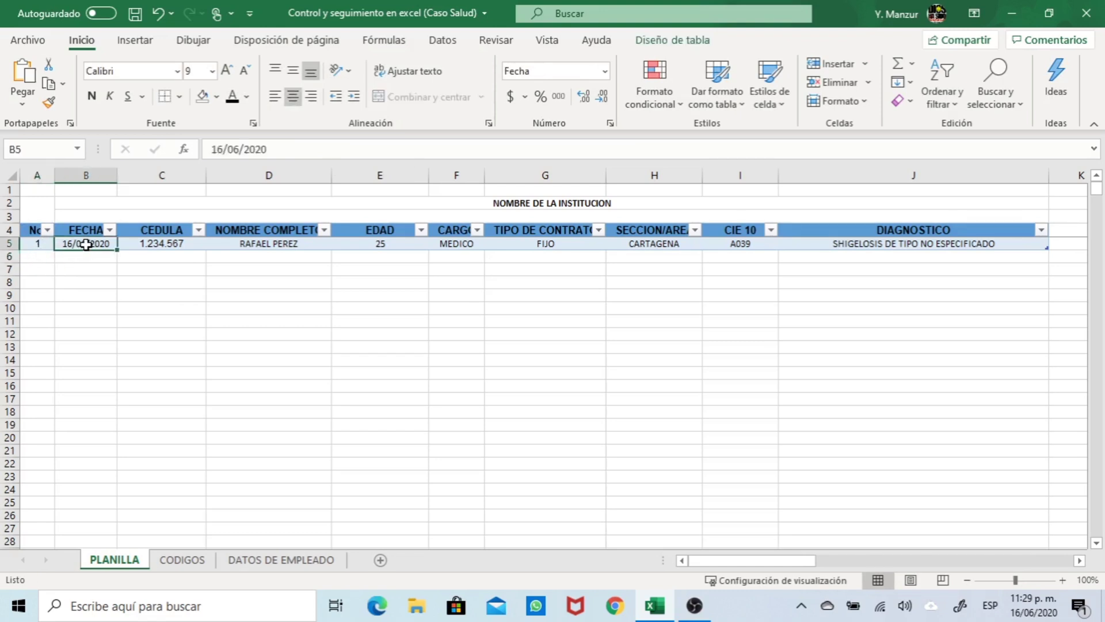
click(155, 246)
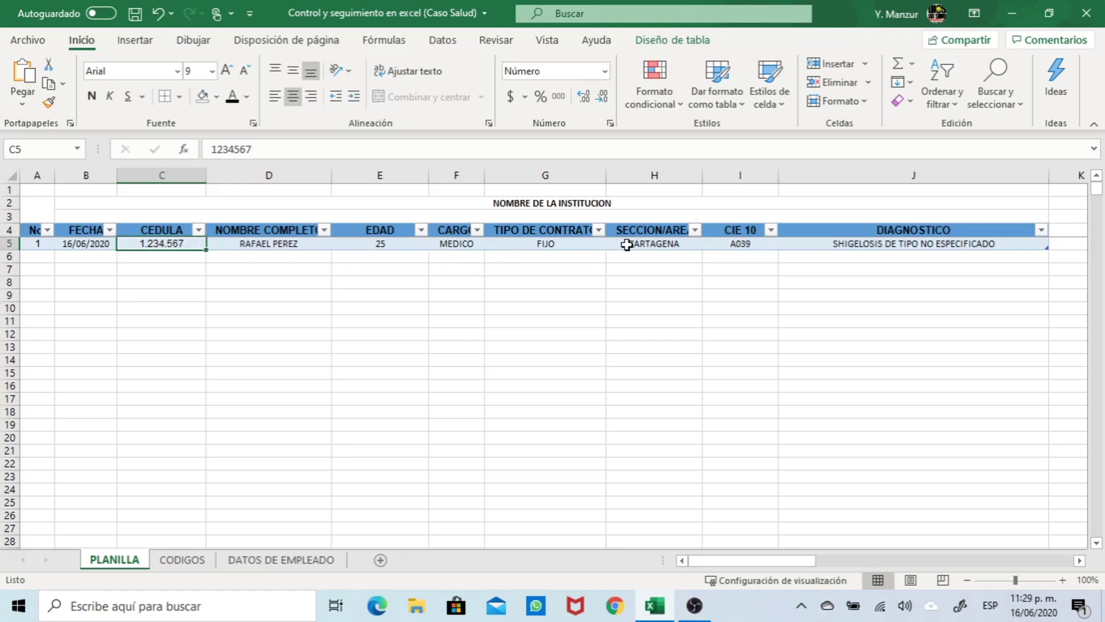
ctrl+click(722, 244)
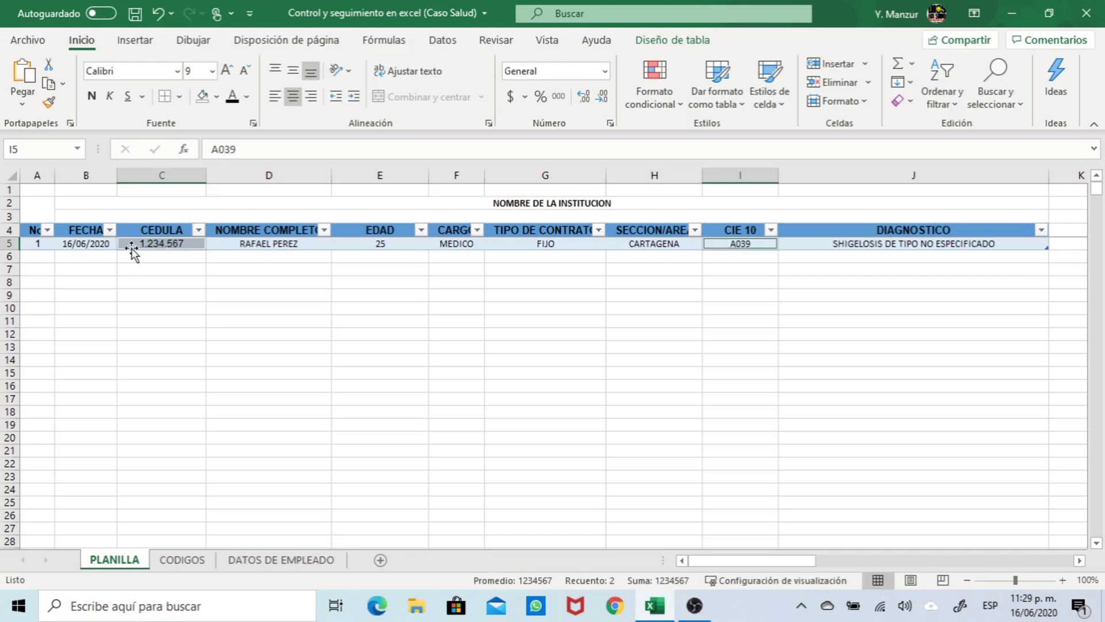
ctrl+click(94, 245)
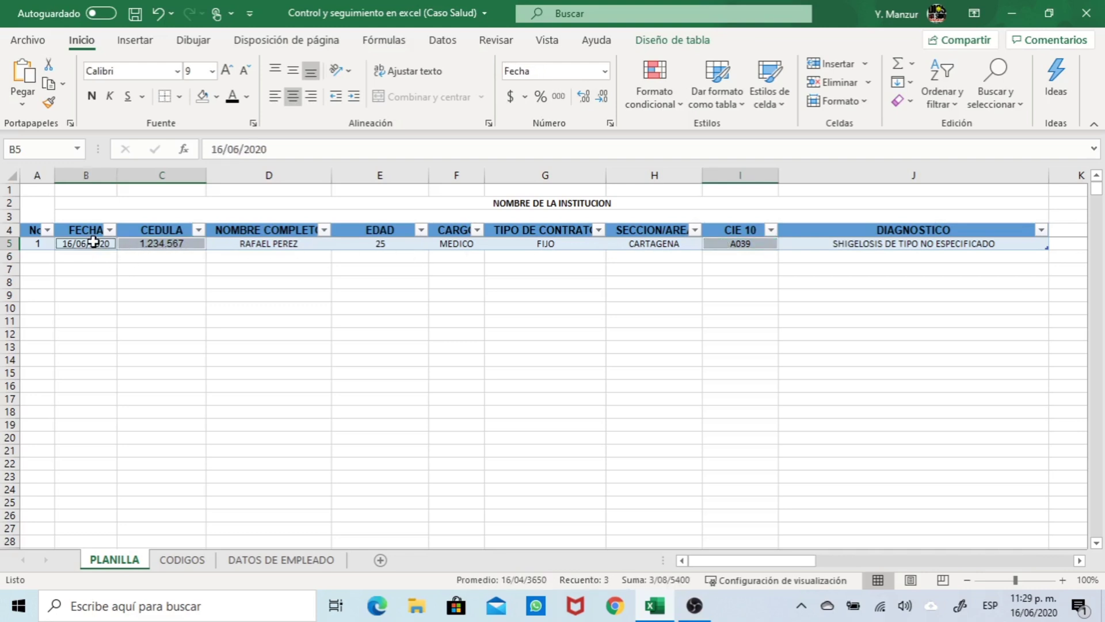
click(217, 99)
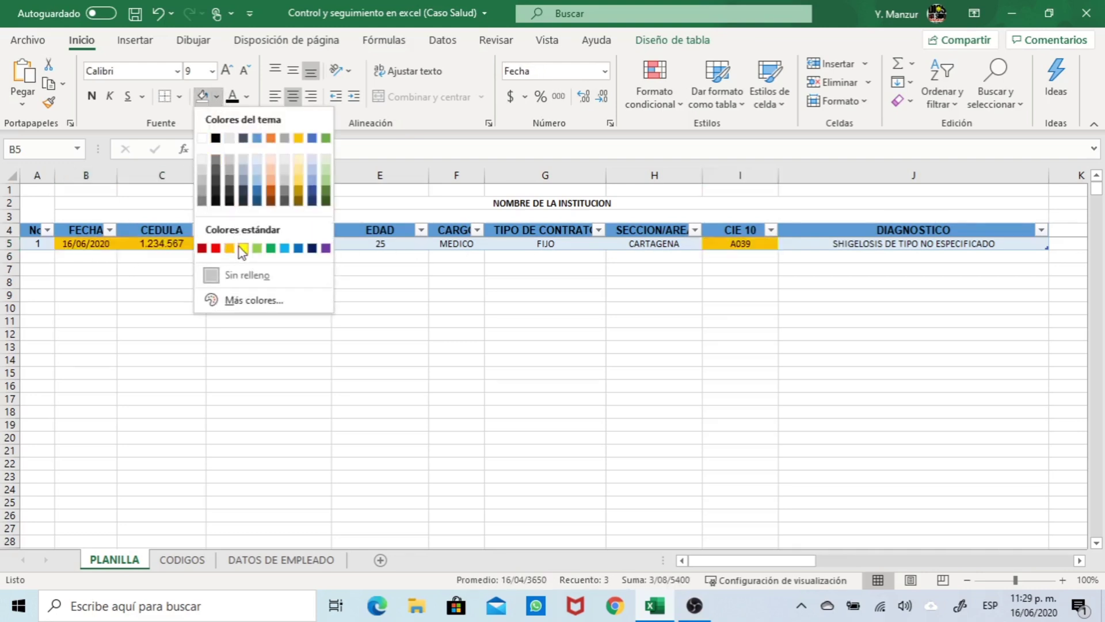
click(297, 172)
click(301, 370)
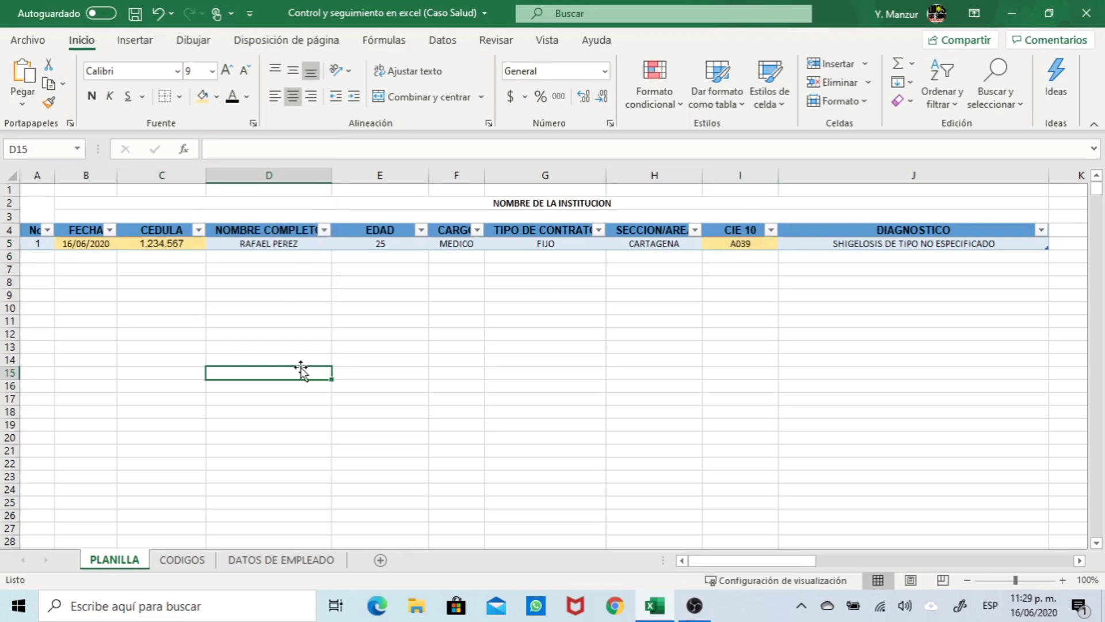
Pick a sample diagnosis code from the CODIGOS sheet and enter Z970 in cell G11 of PLANILLA
click(187, 561)
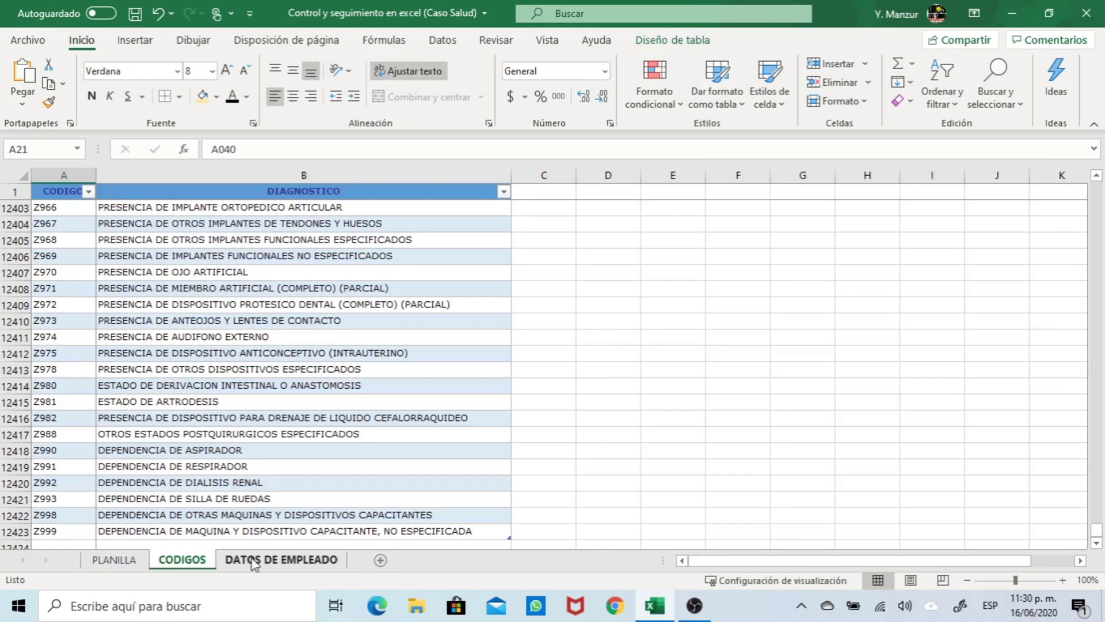
click(134, 563)
click(538, 326)
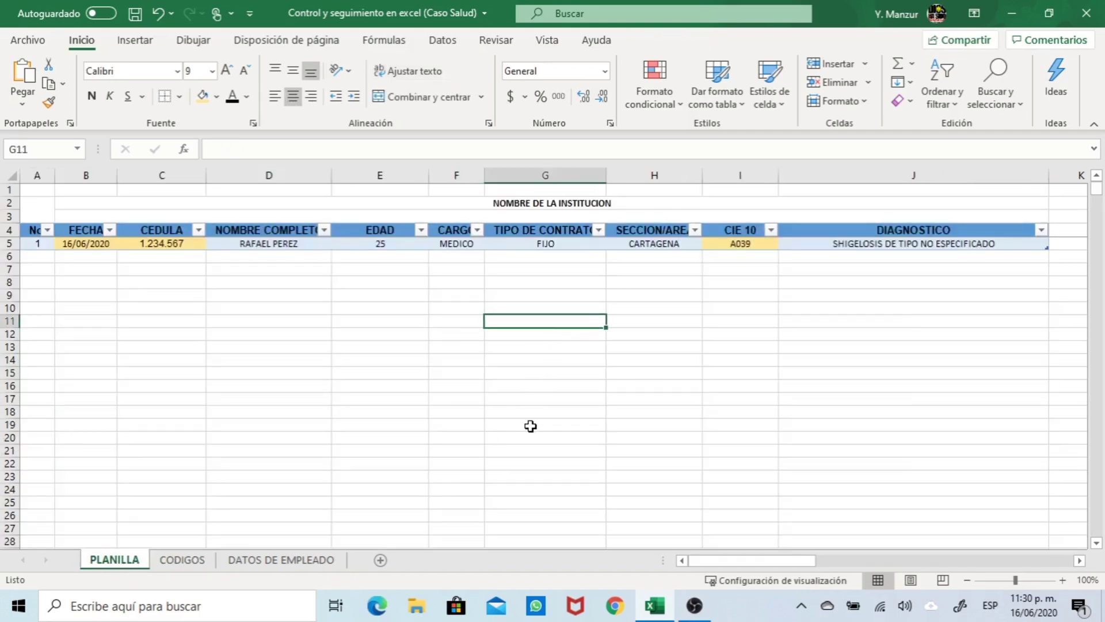
text(Z)
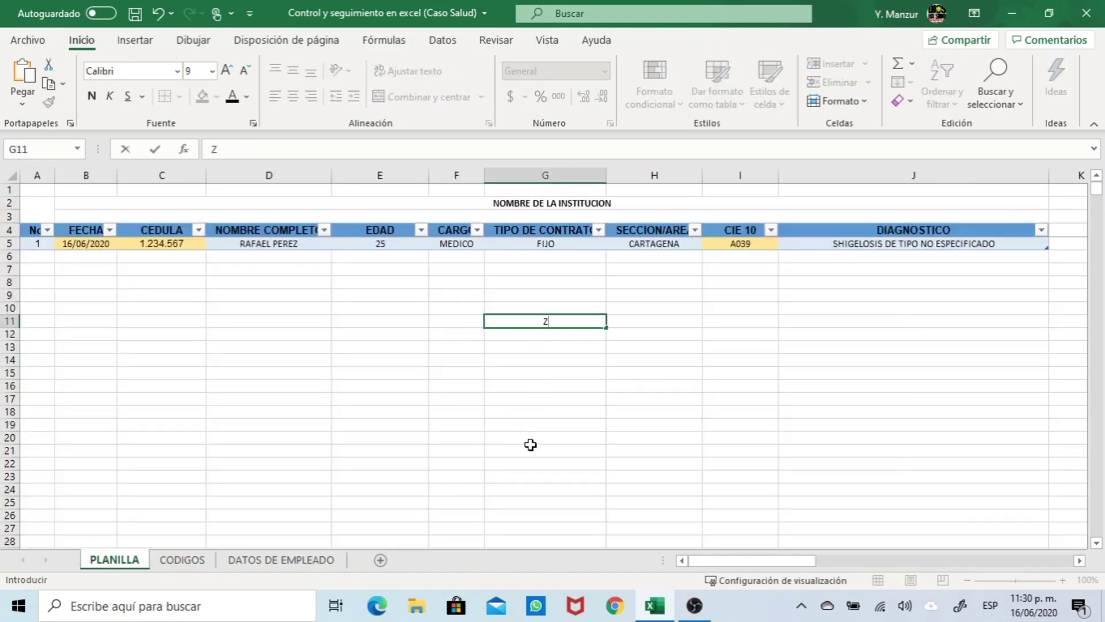
text(970)
click(530, 445)
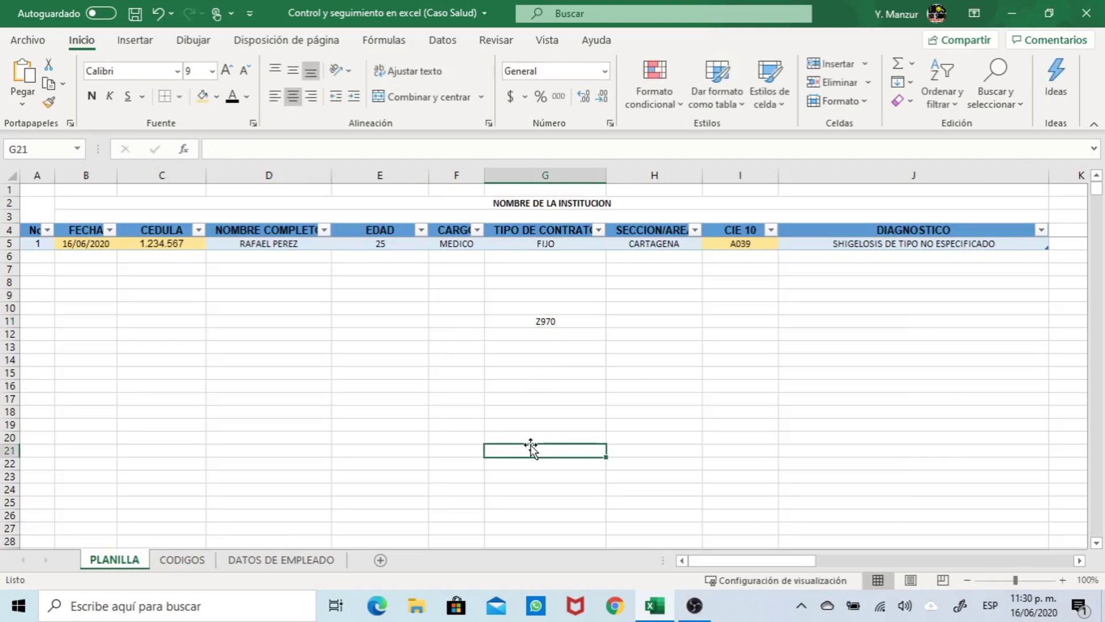
Copy the CEDULA number of the last employee row in the DATOS DE EMPLEADO sheet
click(322, 558)
click(84, 292)
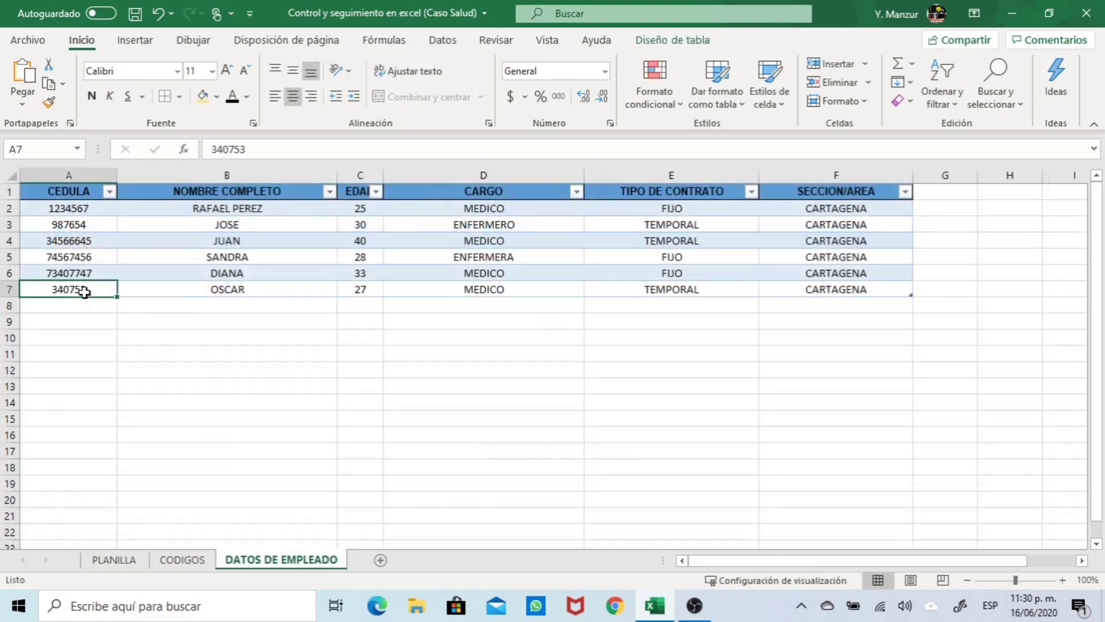
drag(266, 150, 209, 150)
key(ctrl+c)
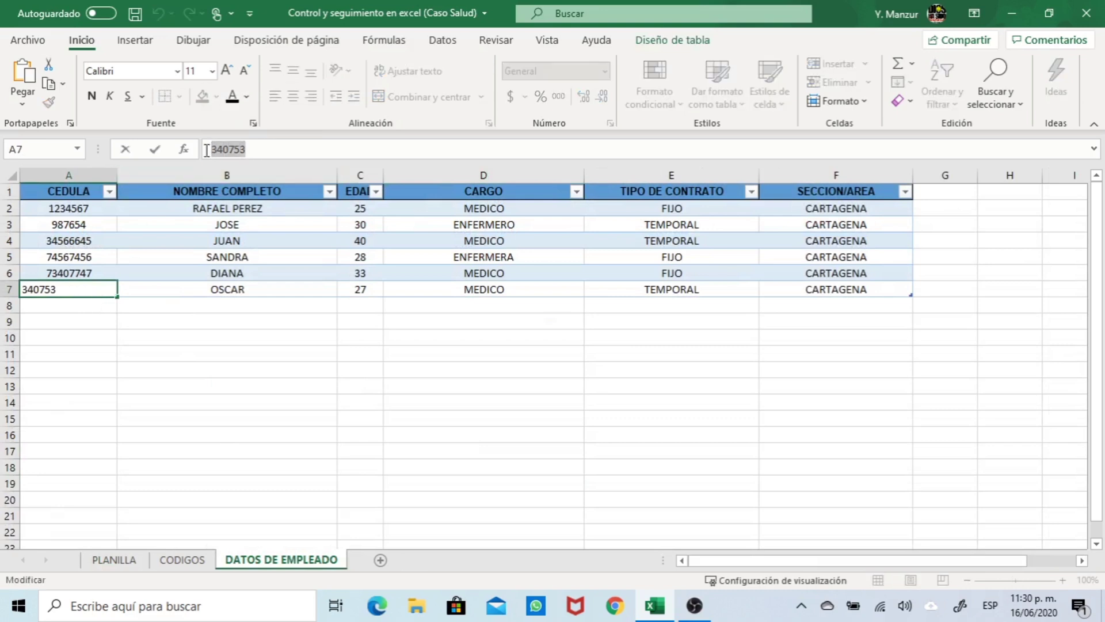
key(Return)
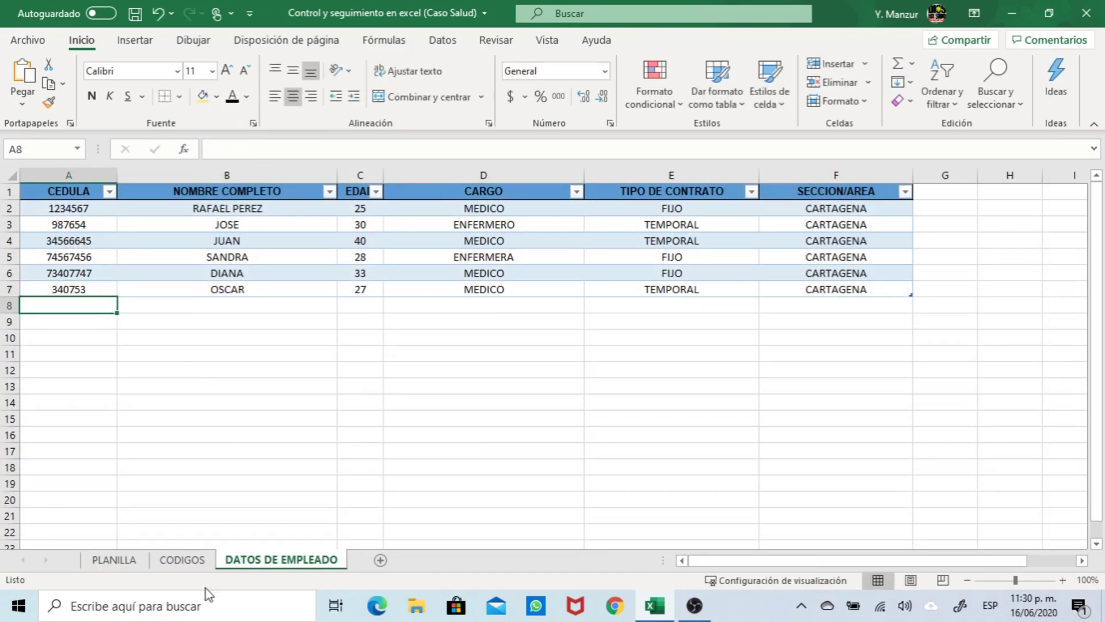
Paste the copied employee CEDULA number into cell C11 of the PLANILLA sheet
click(114, 559)
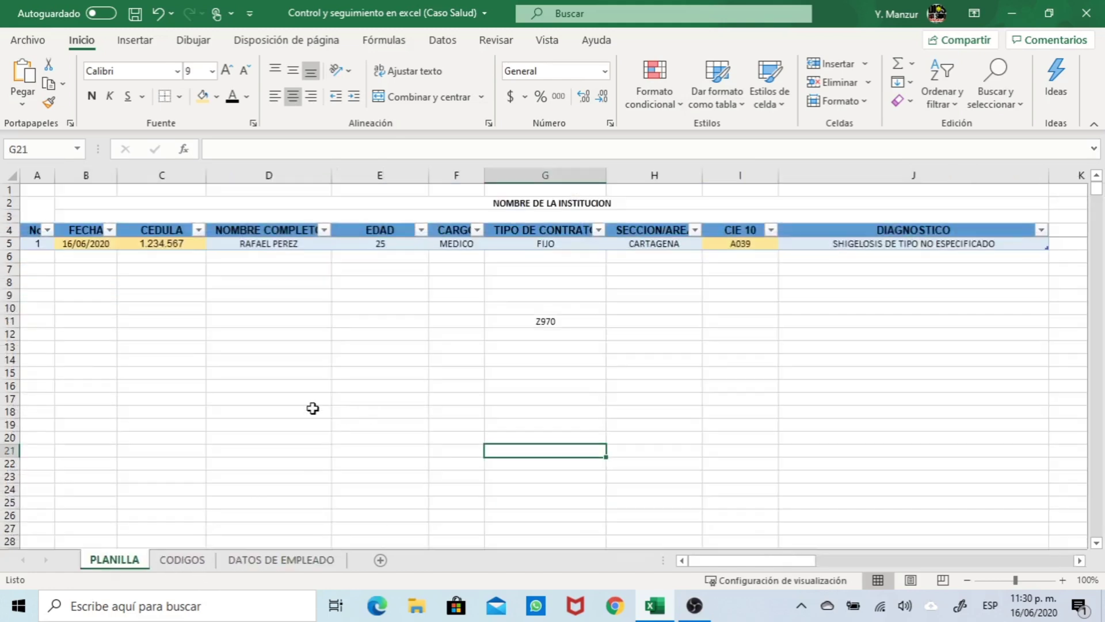
click(152, 327)
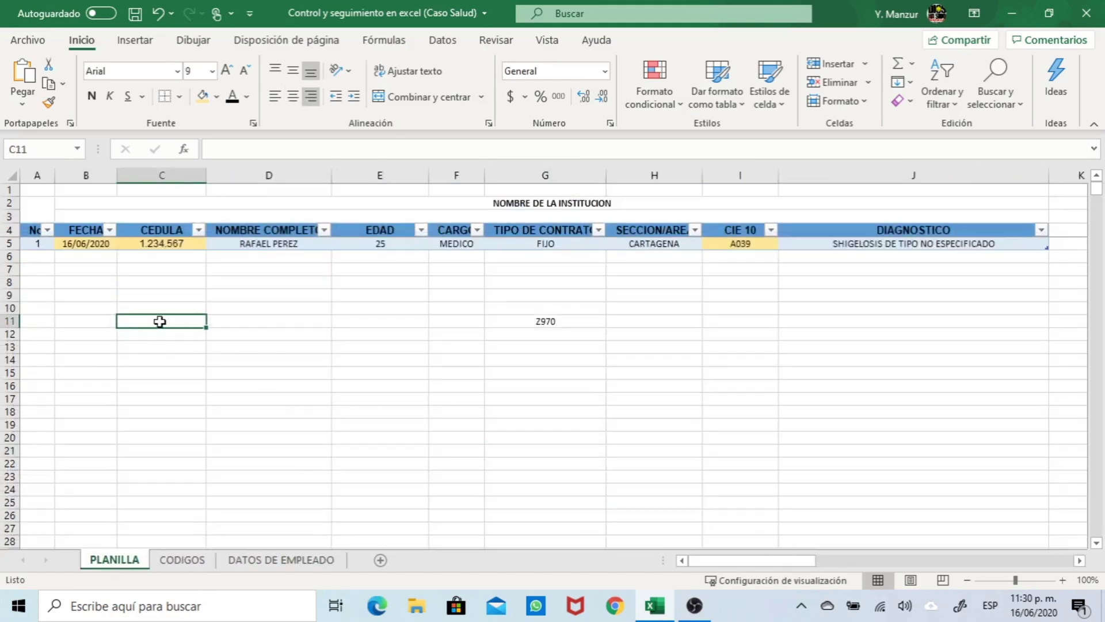
click(229, 151)
key(ctrl+v)
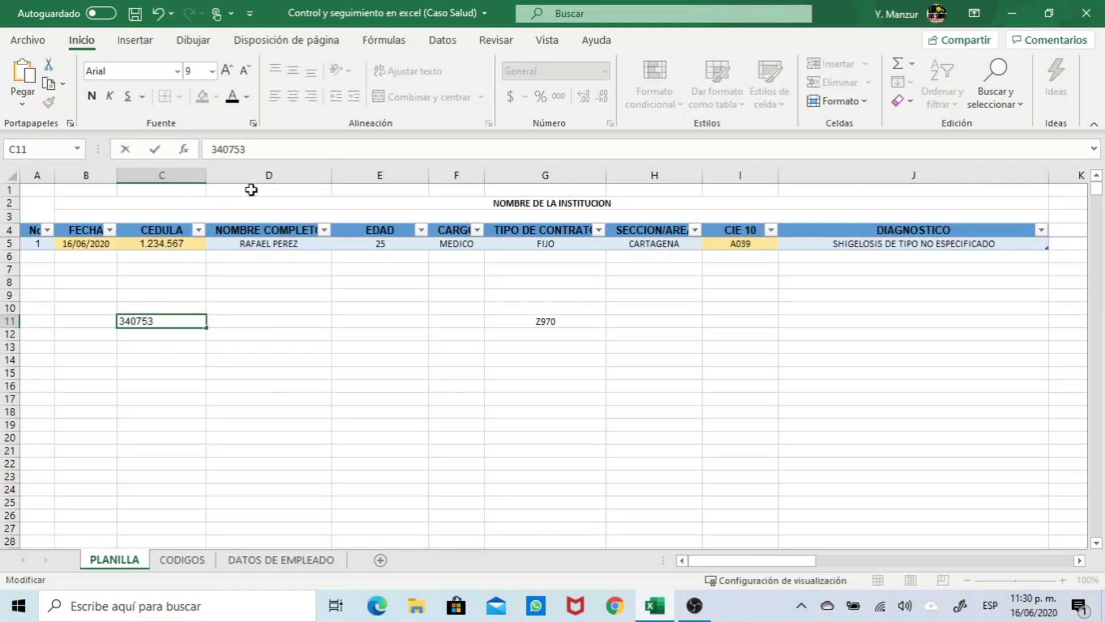
click(368, 376)
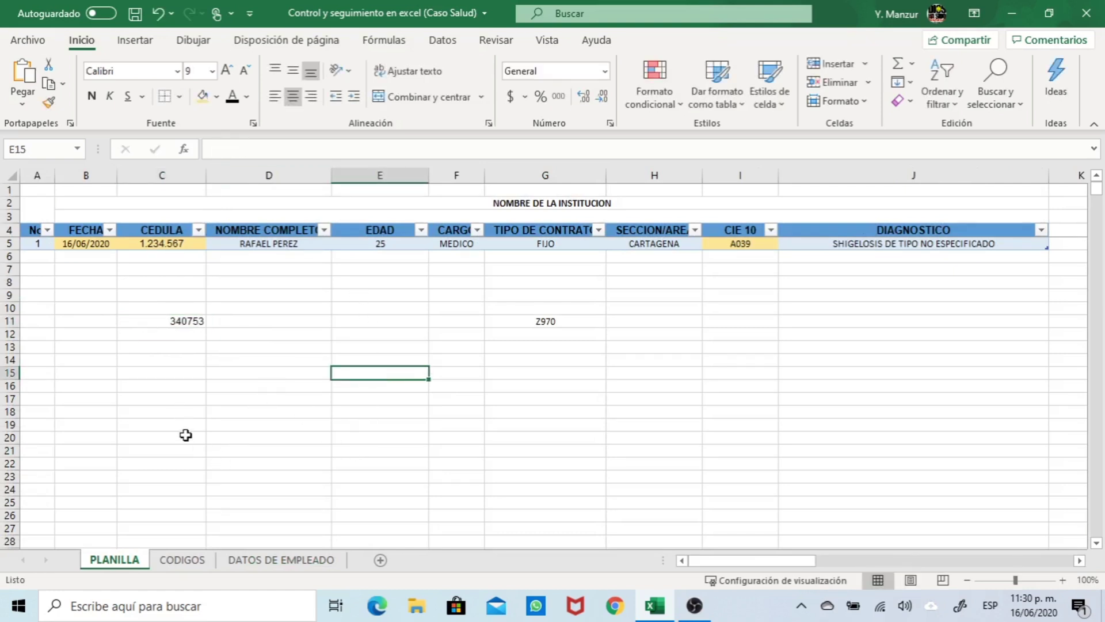
Add a second record in row 6 of PLANILLA with the date 16/06/2020 and the CEDULA number noted in C11
click(95, 258)
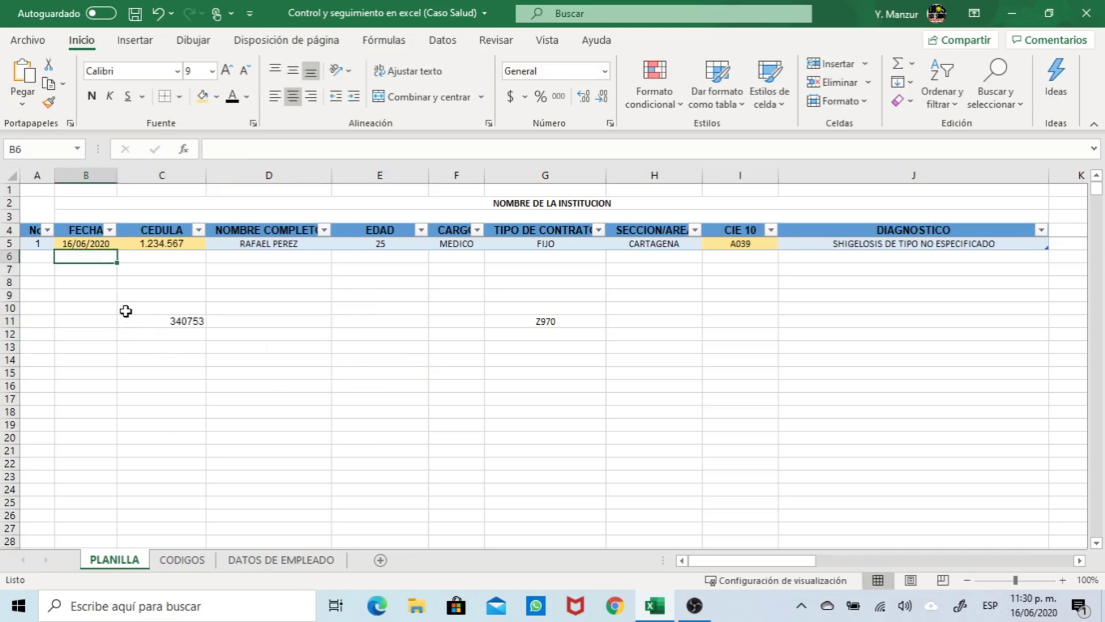
key(ctrl+semicolon)
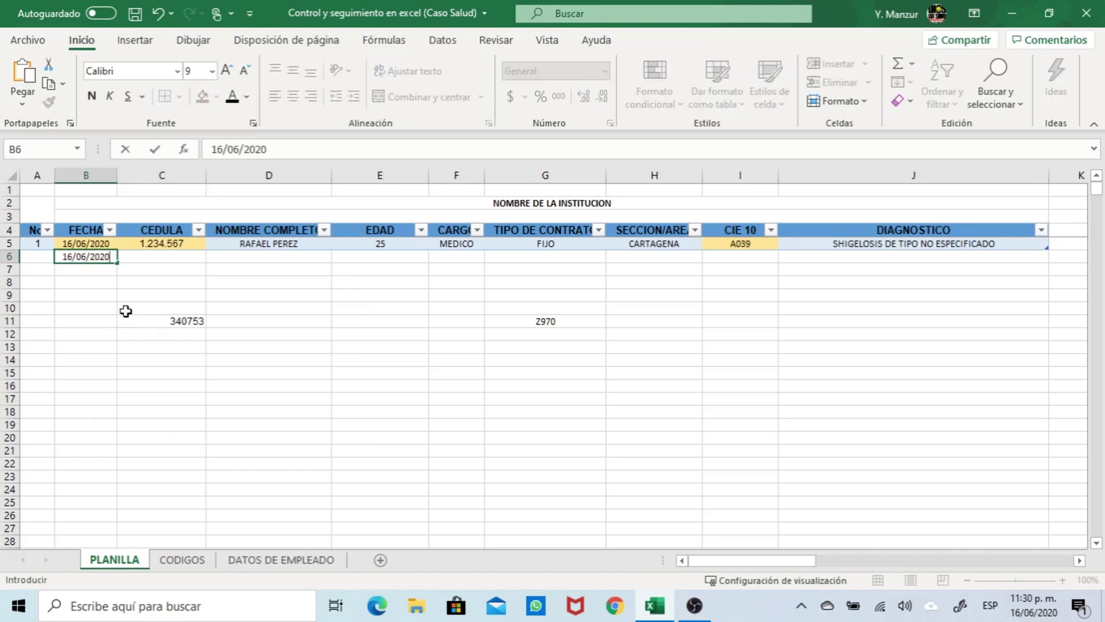
key(Tab)
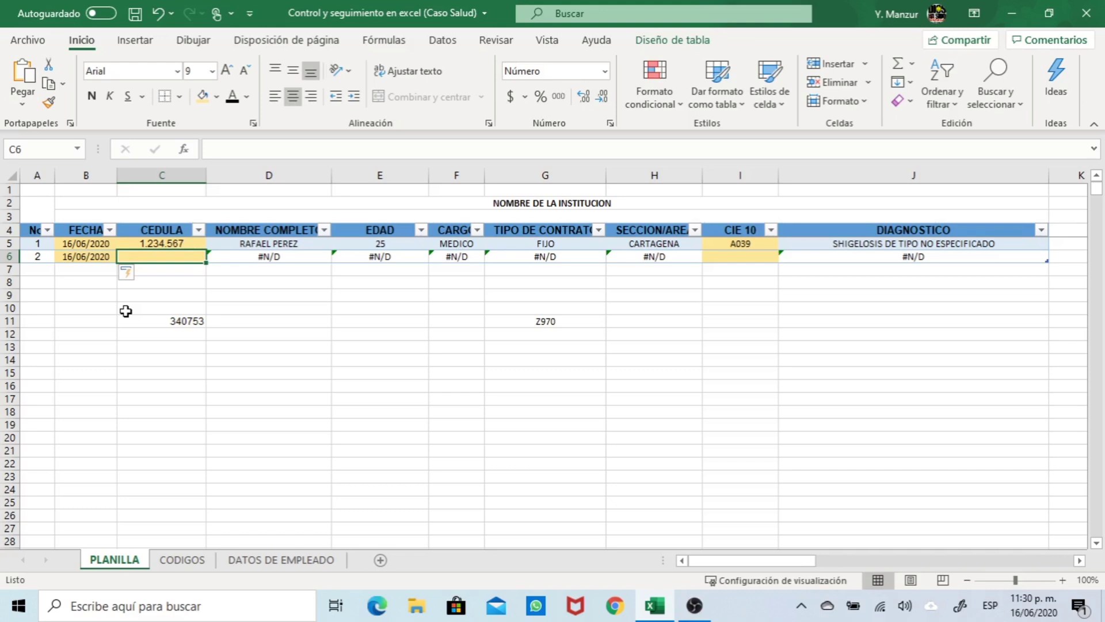
text(34)
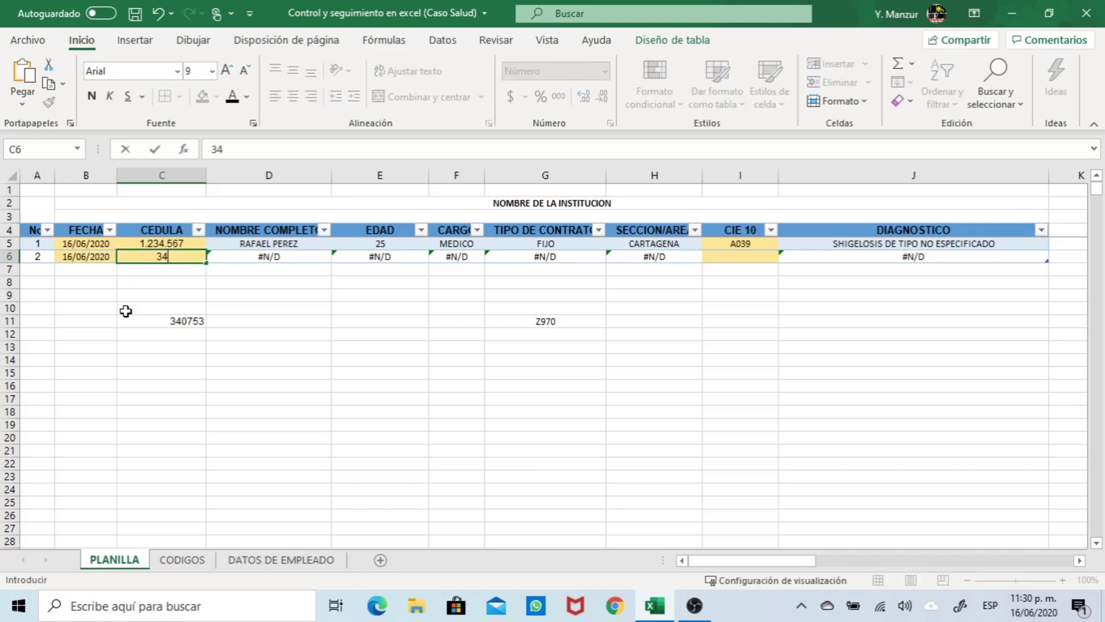
text(0753)
key(Tab)
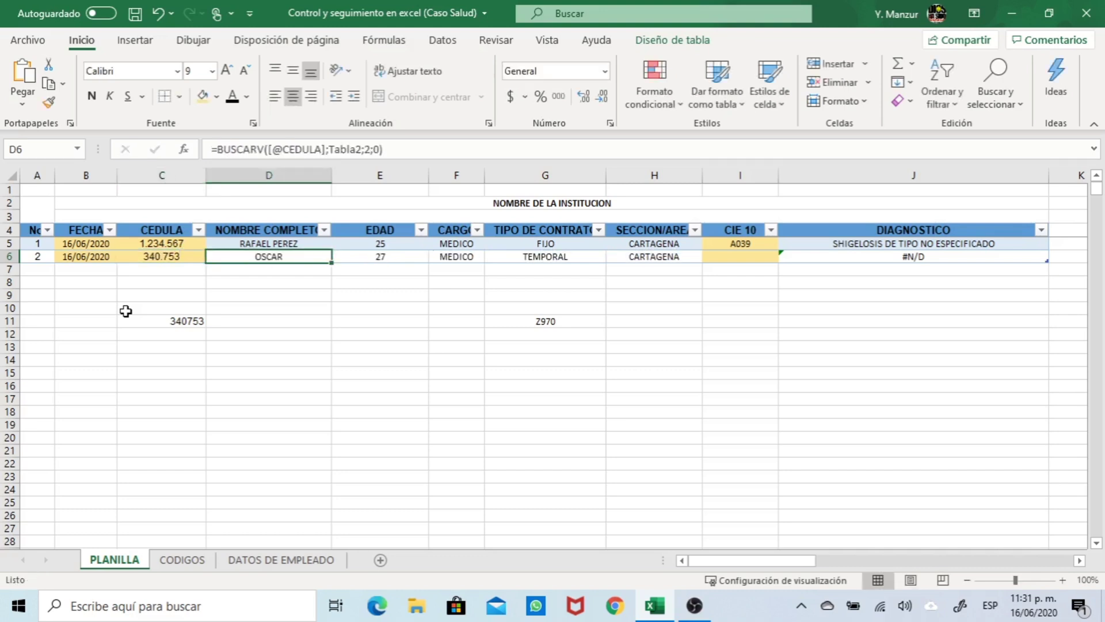
Enter the diagnosis code Z970 in the CIE 10 cell of row 6
key(Tab)
key(Tab)
key(Tab)
key(Tab)
key(Tab)
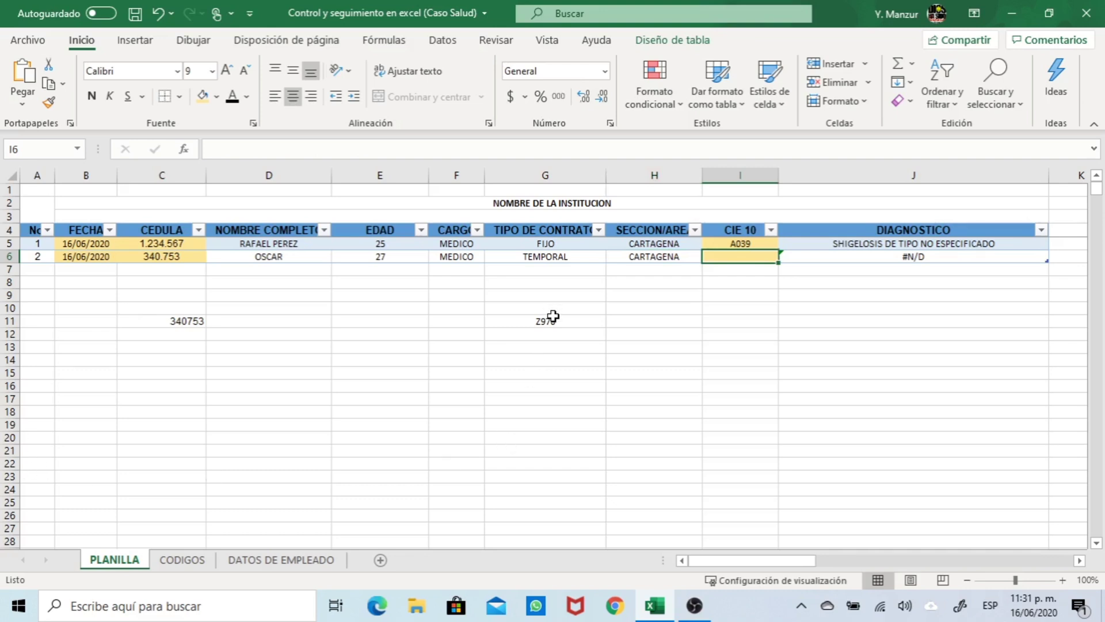
text(Z)
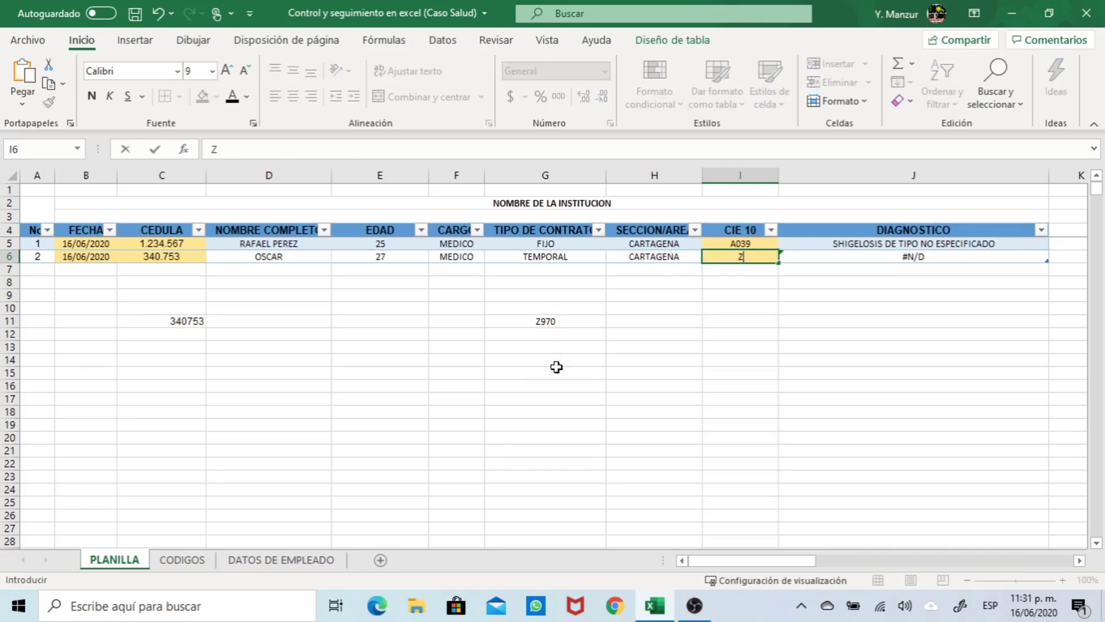
text(970)
key(Return)
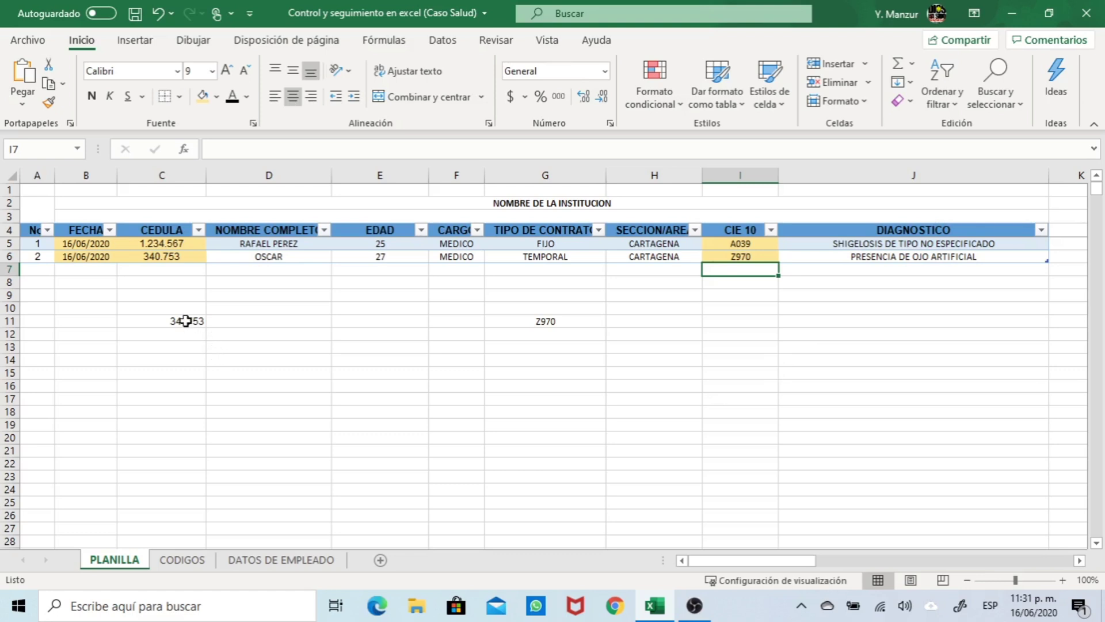
Clear the sample reference values from cells C11 to G11
drag(186, 321, 530, 323)
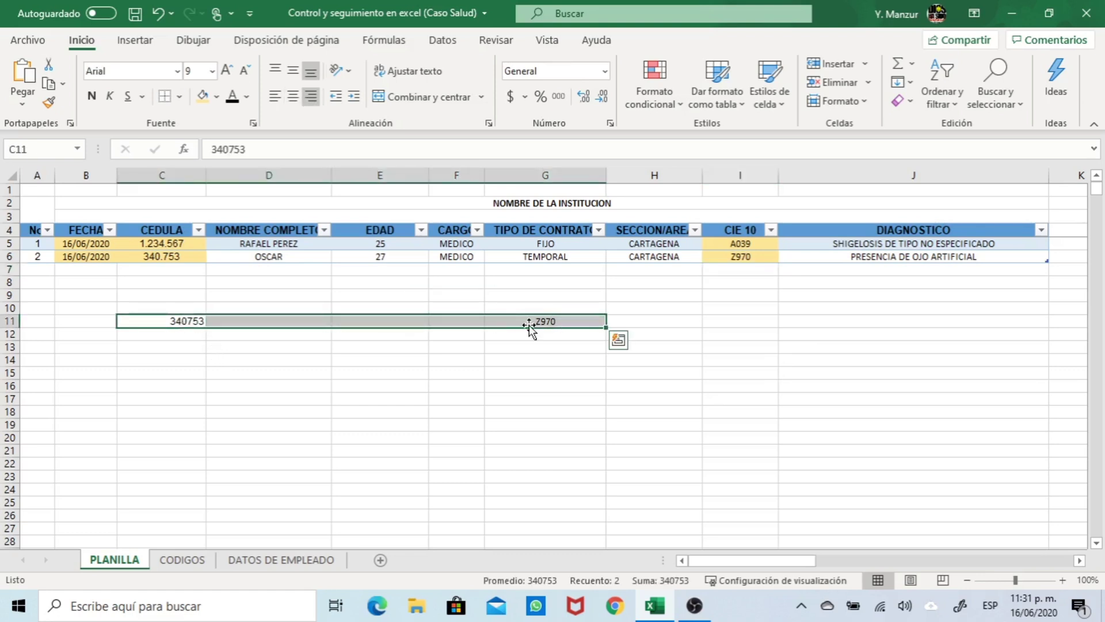
key(Delete)
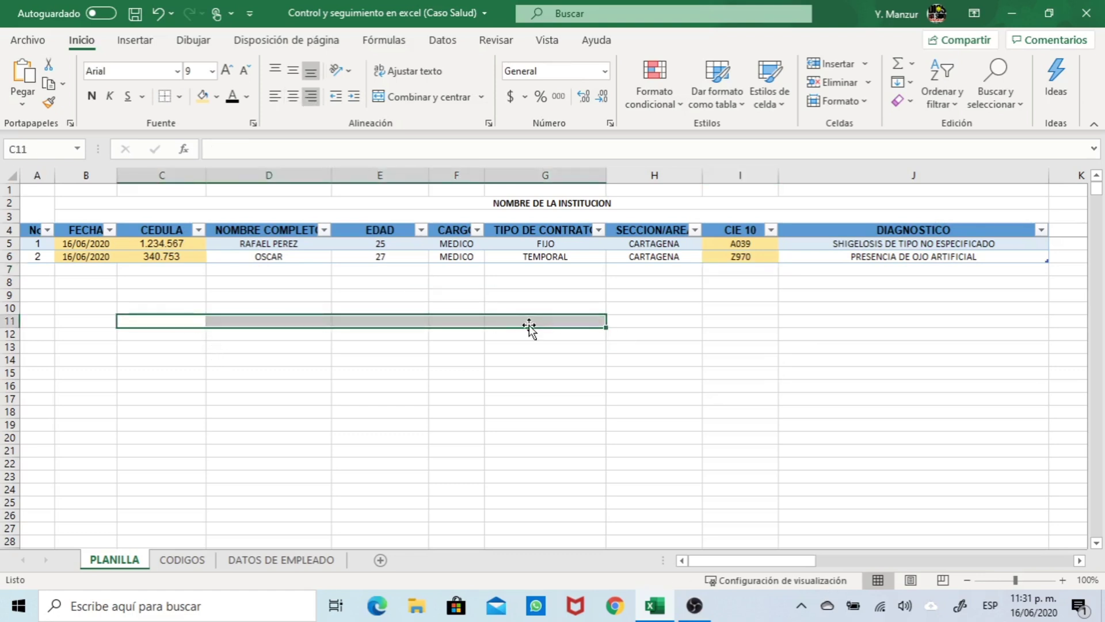
click(598, 384)
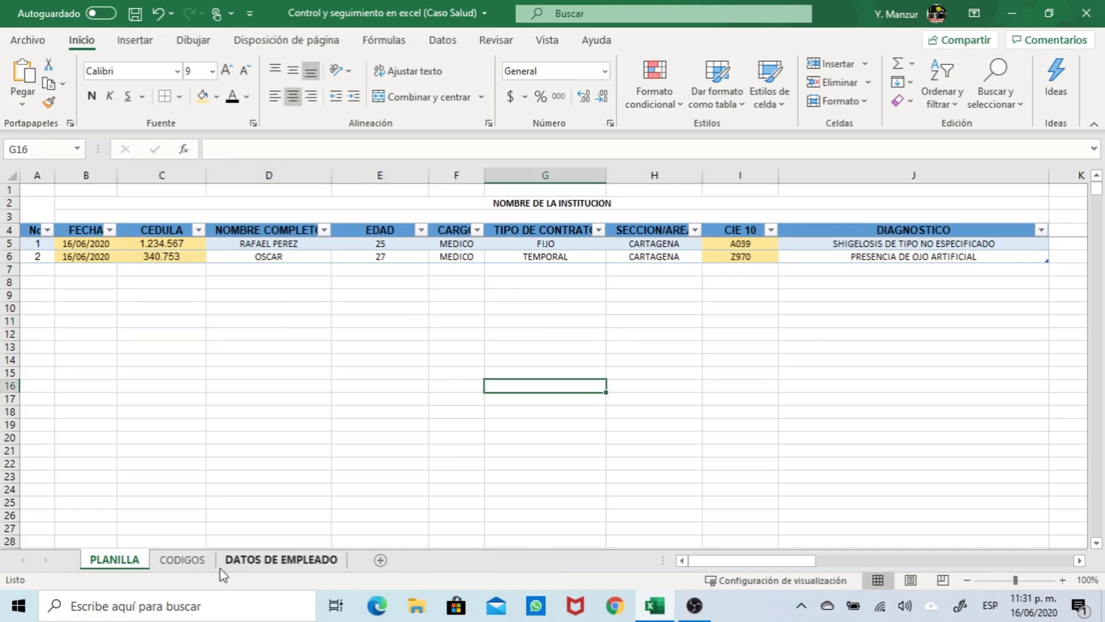
Add a new row below the last entry of the CODIGOS table with code AAA999 and diagnosis PRUEBA
click(195, 561)
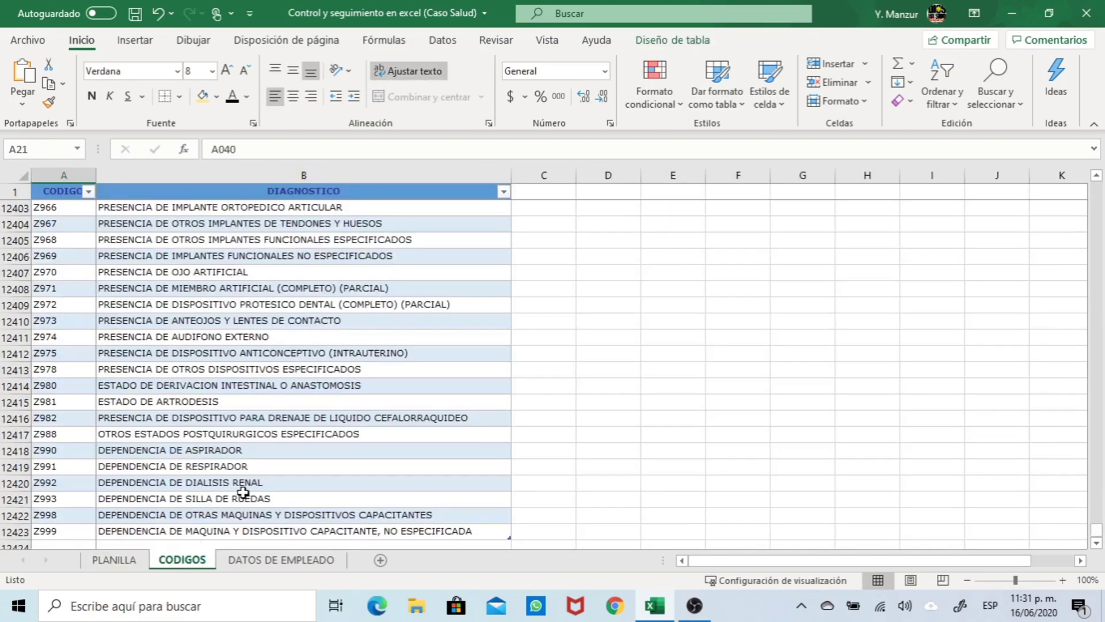
scroll(243, 492, down, 2)
scroll(243, 492, down, 2)
scroll(243, 492, up, 1)
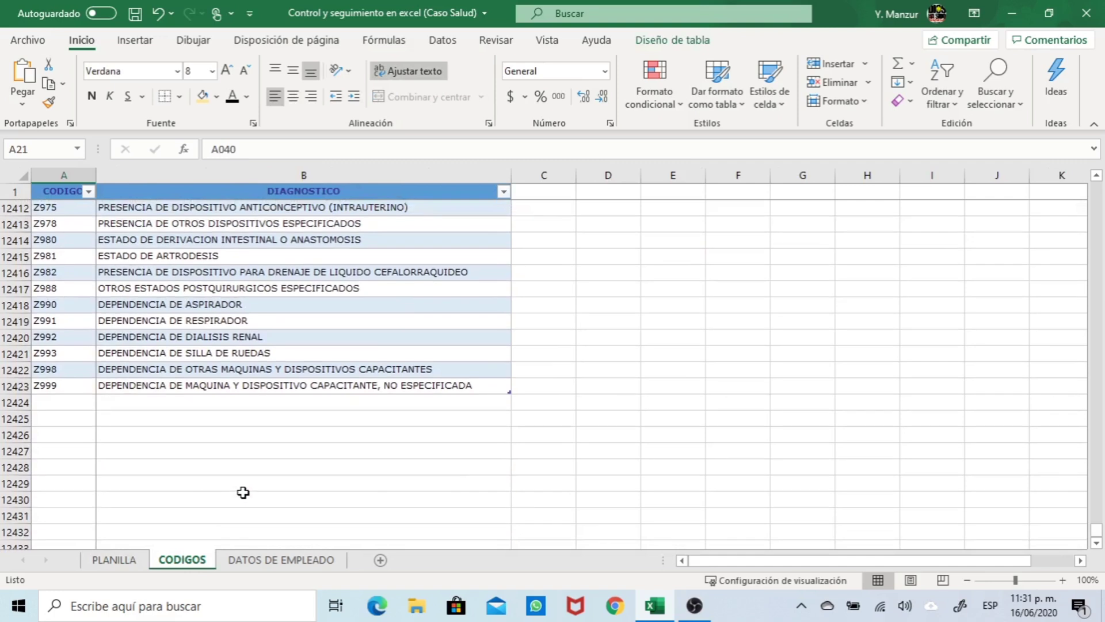
click(55, 403)
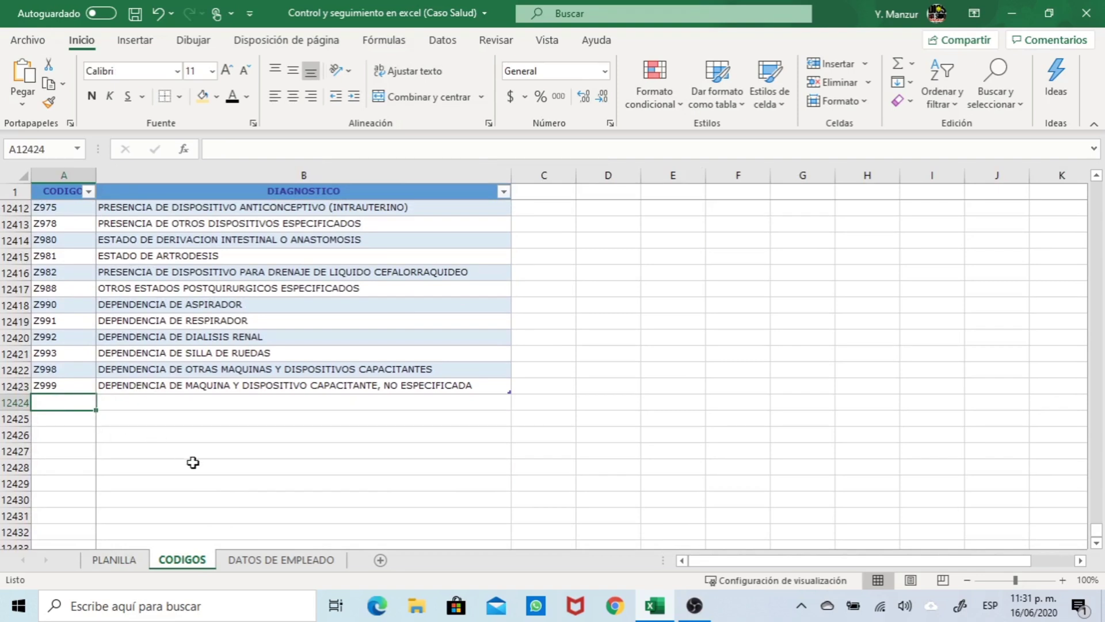
text(AAA9)
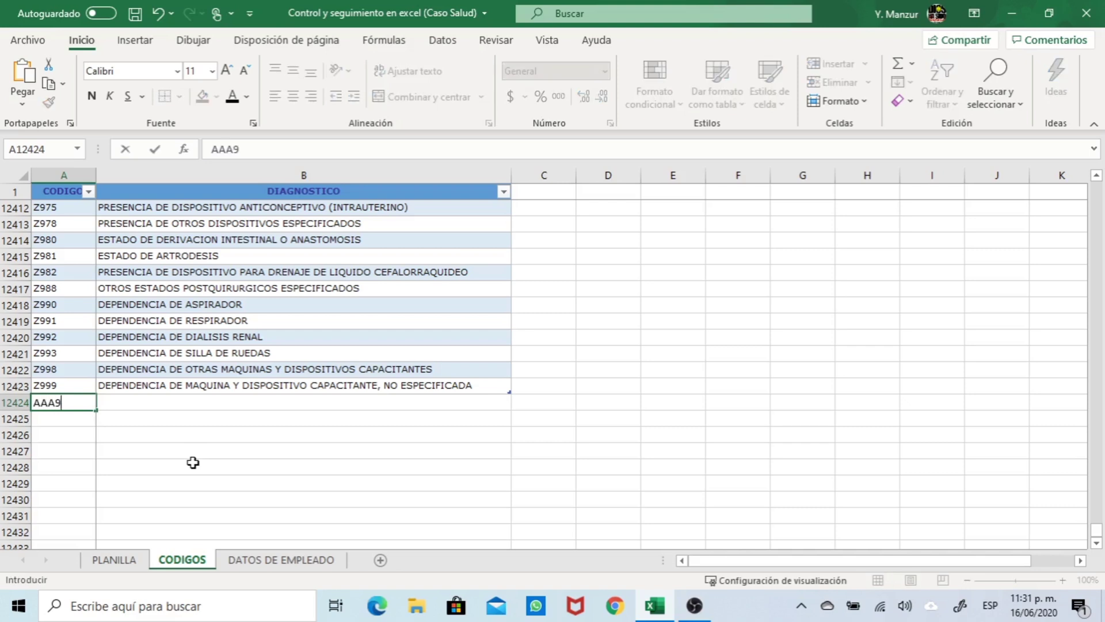
text(99)
key(Tab)
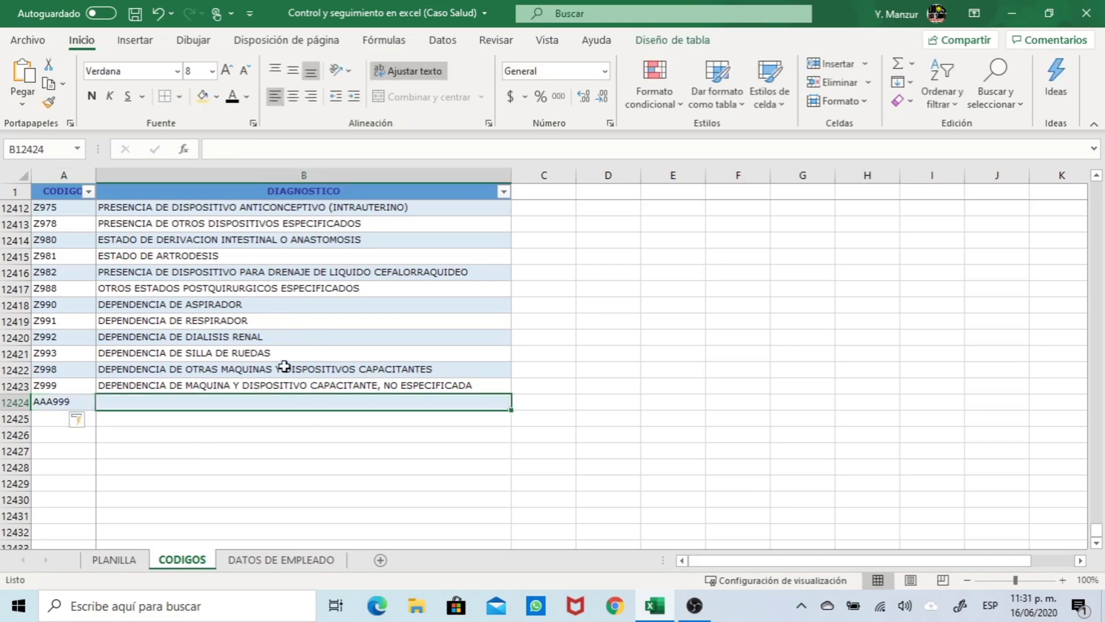
text(PRUEBA)
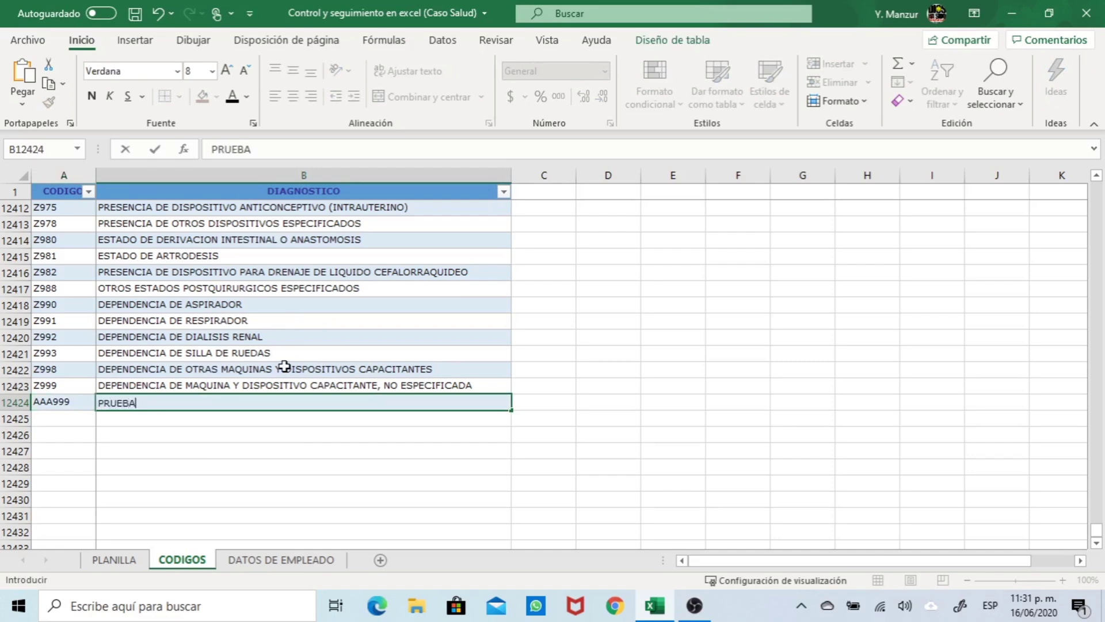
key(Return)
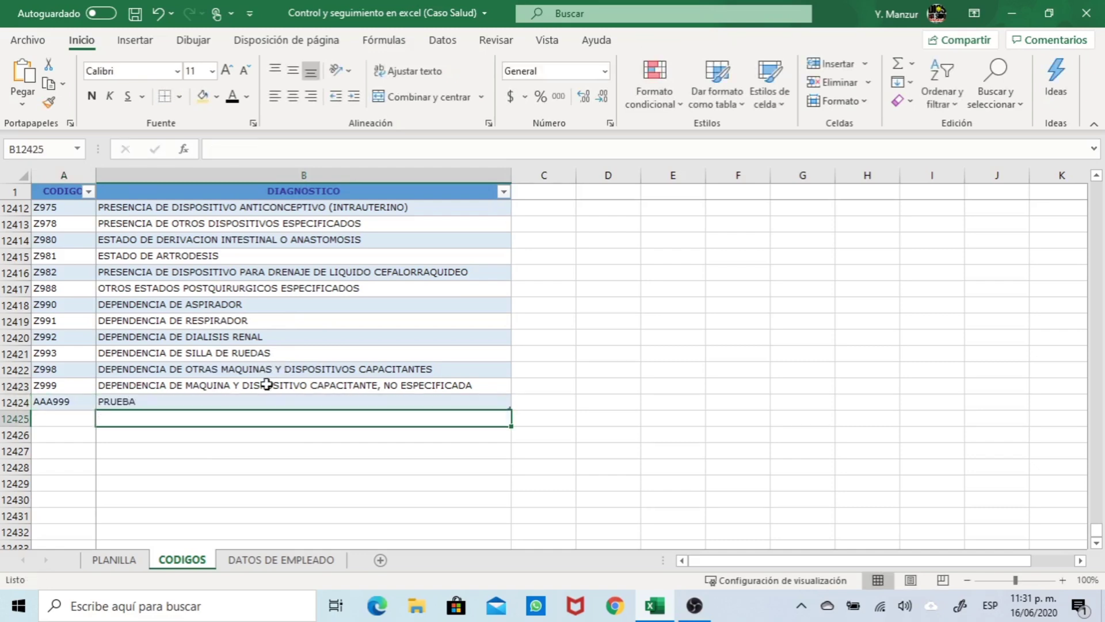
Add an employee in row 8 of DATOS DE EMPLEADO with a sample CEDULA number, the employee's name and EDAD 80
click(280, 561)
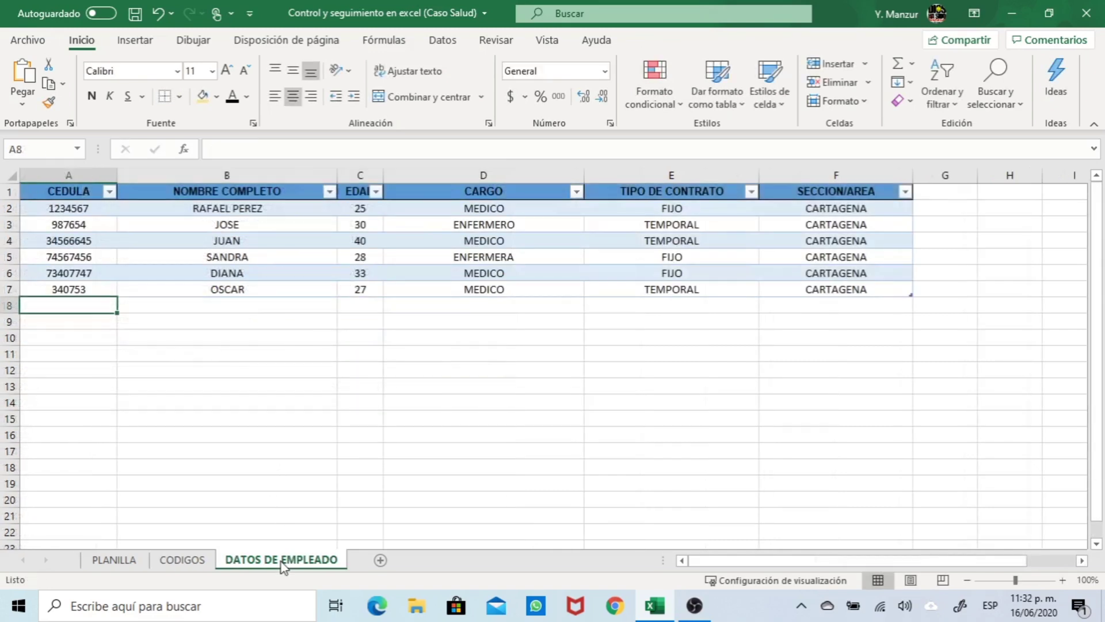
text(123)
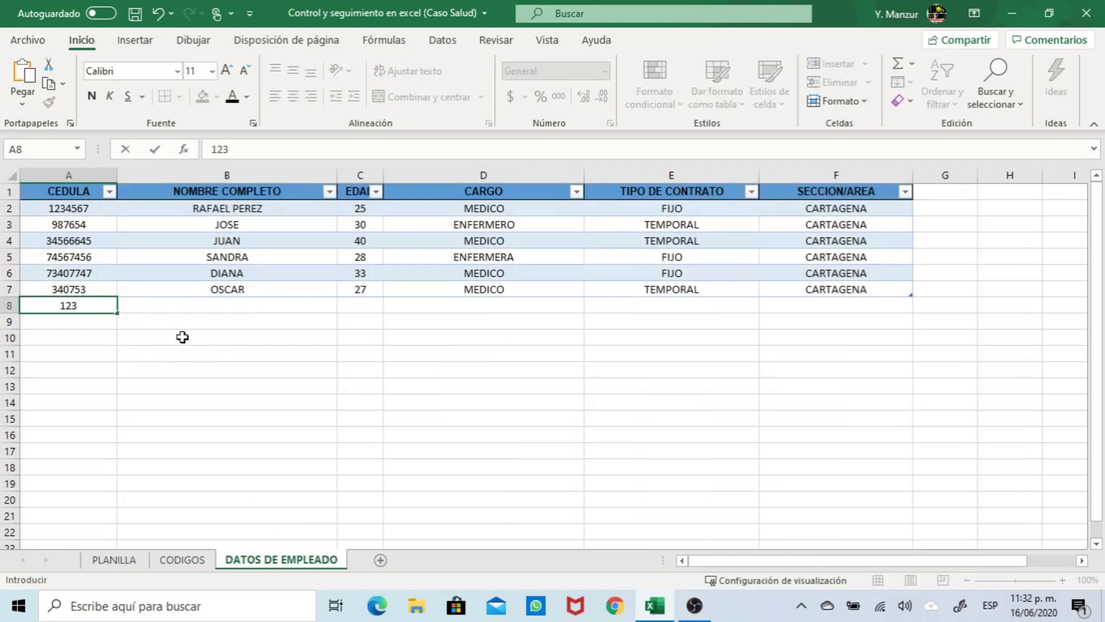
key(Tab)
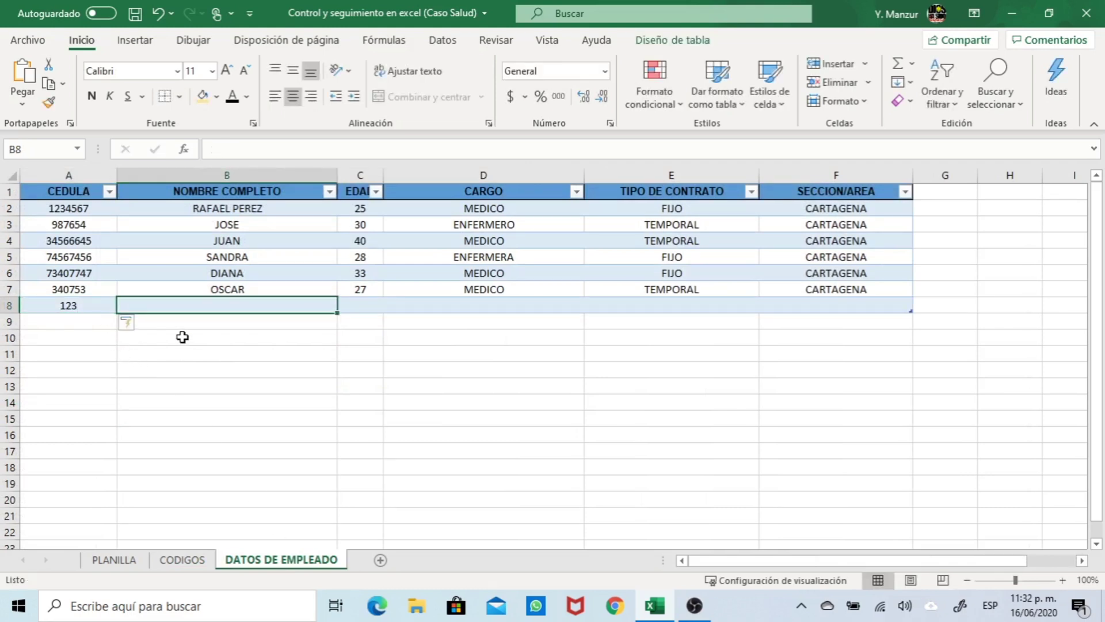
text(CRI)
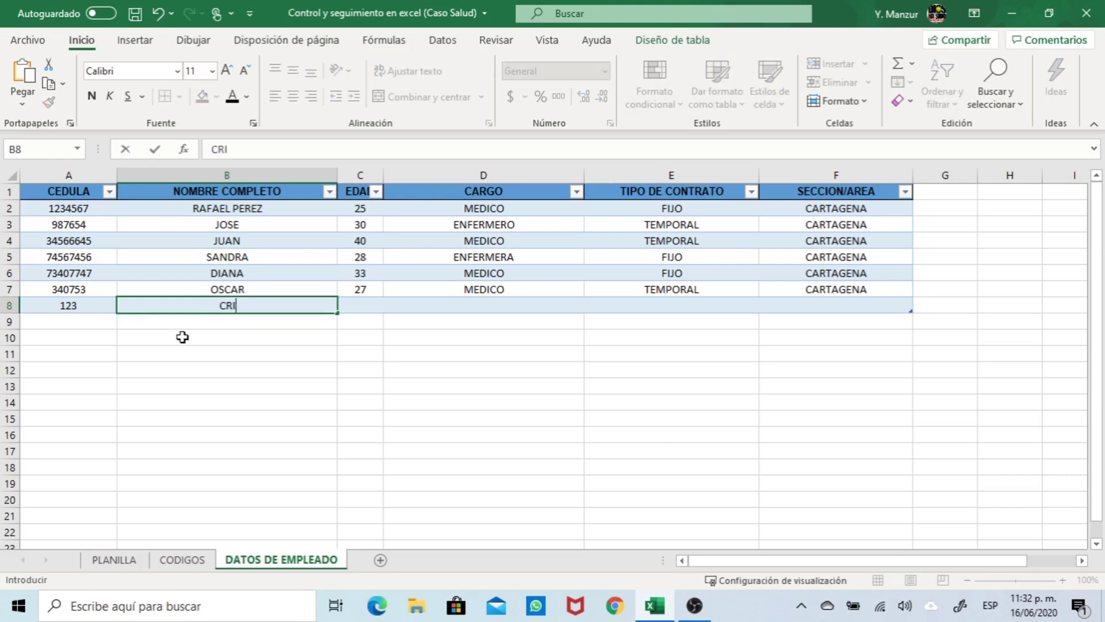
text(STOBAL)
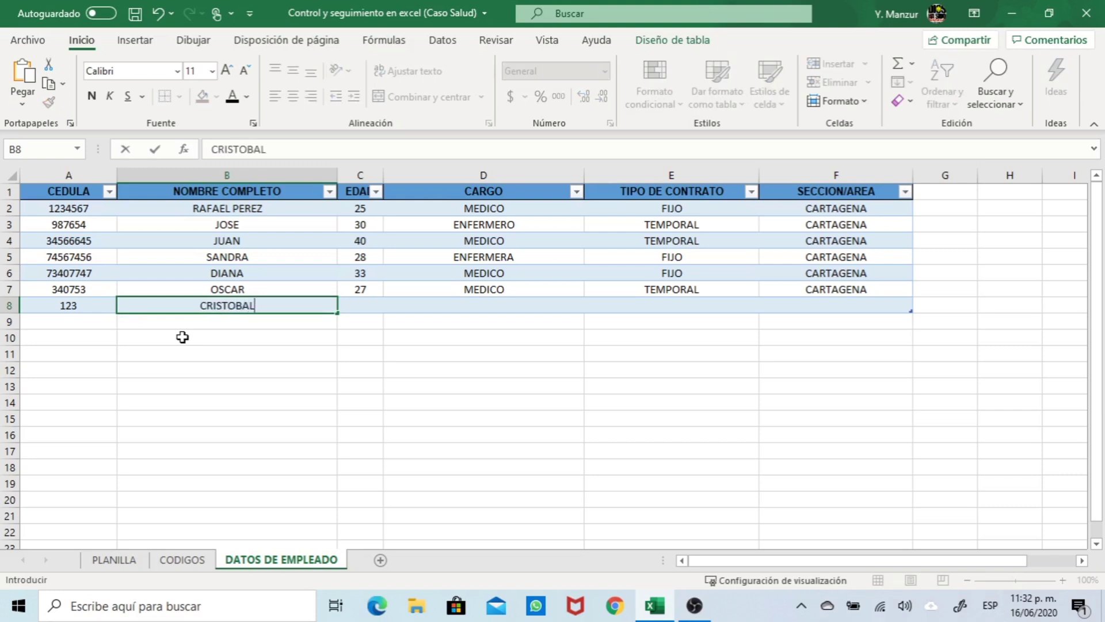
key(Tab)
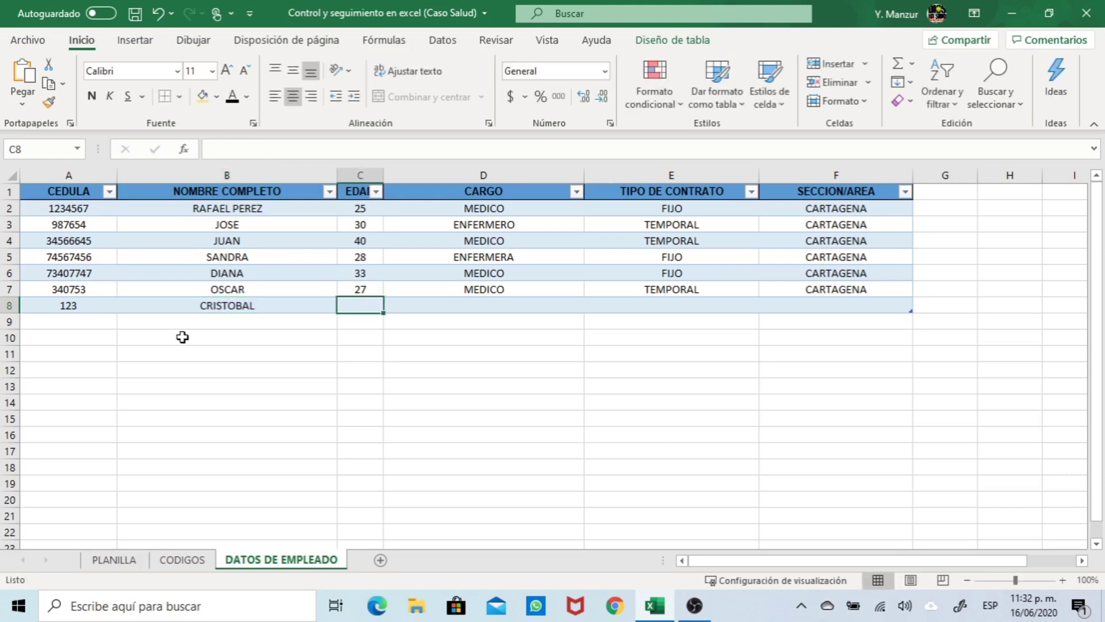
text(80)
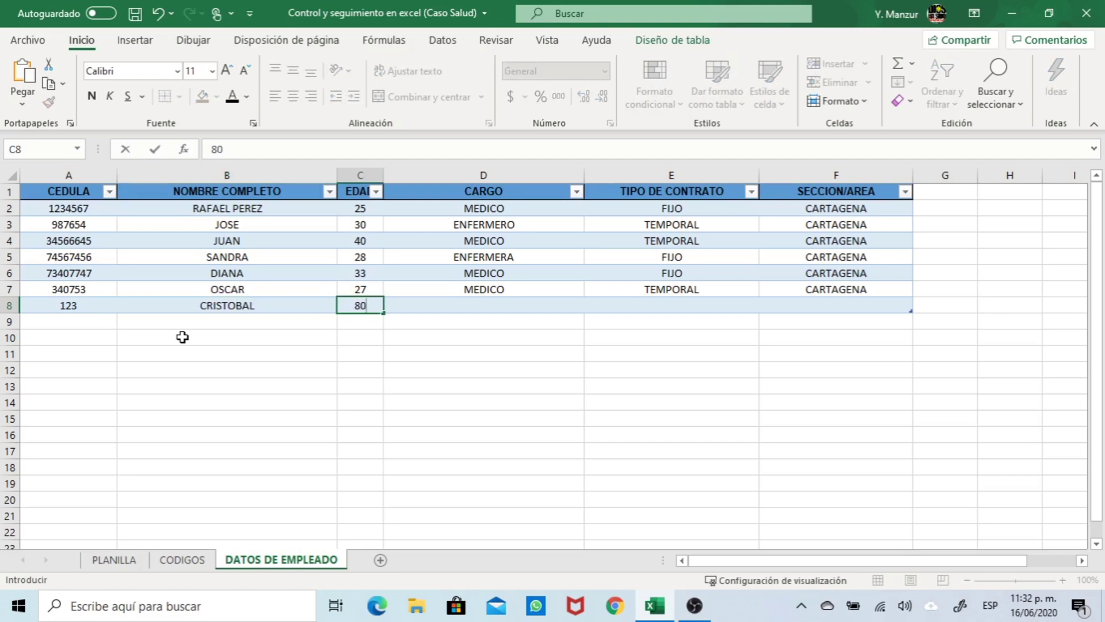
key(Tab)
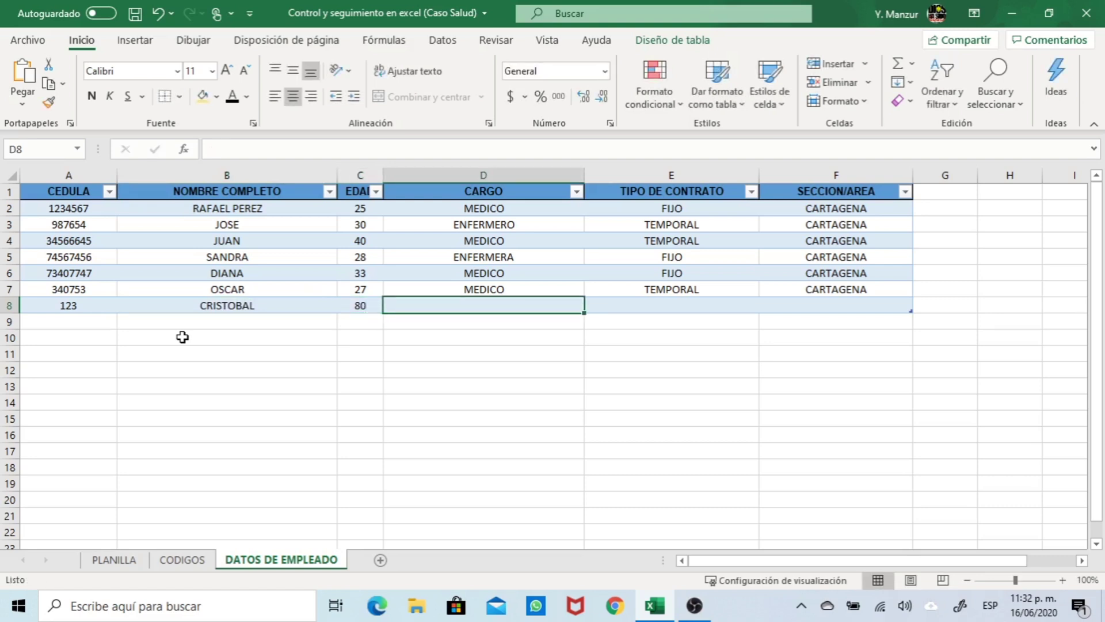
text(MEDICO)
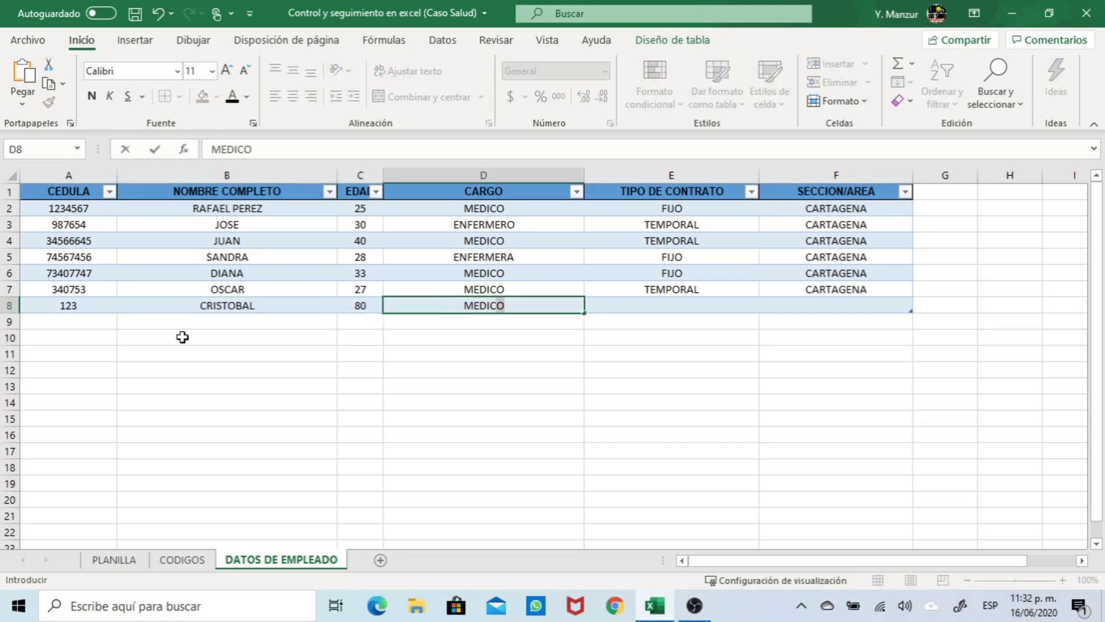
key(BackSpace)
key(BackSpace)
key(BackSpace)
key(BackSpace)
key(BackSpace)
key(BackSpace)
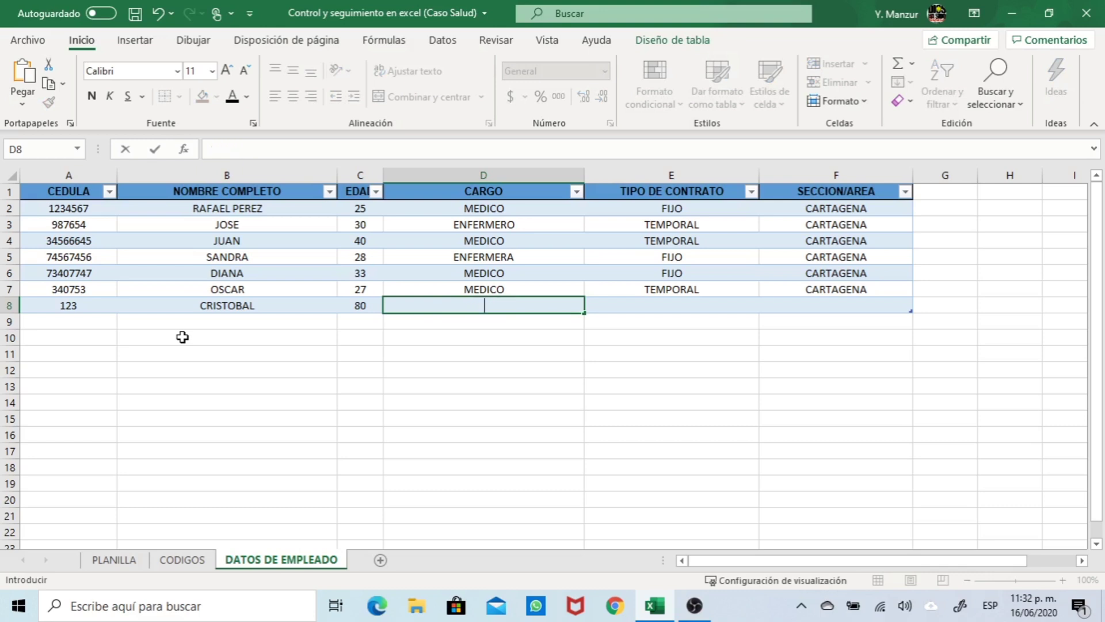
Complete the new employee in row 8 with CARGO FISIOTERAPEUTA, TIPO DE CONTRATO FIJO and SECCION/AREA CARTAGENA
text(FISIOTERAPE)
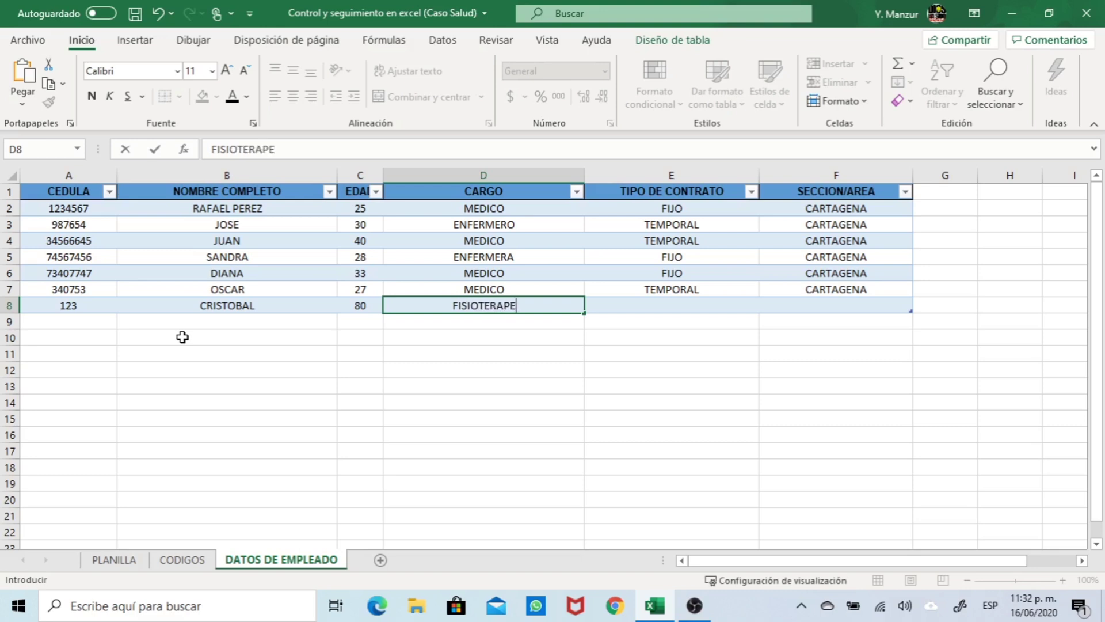
text(UTA)
key(Tab)
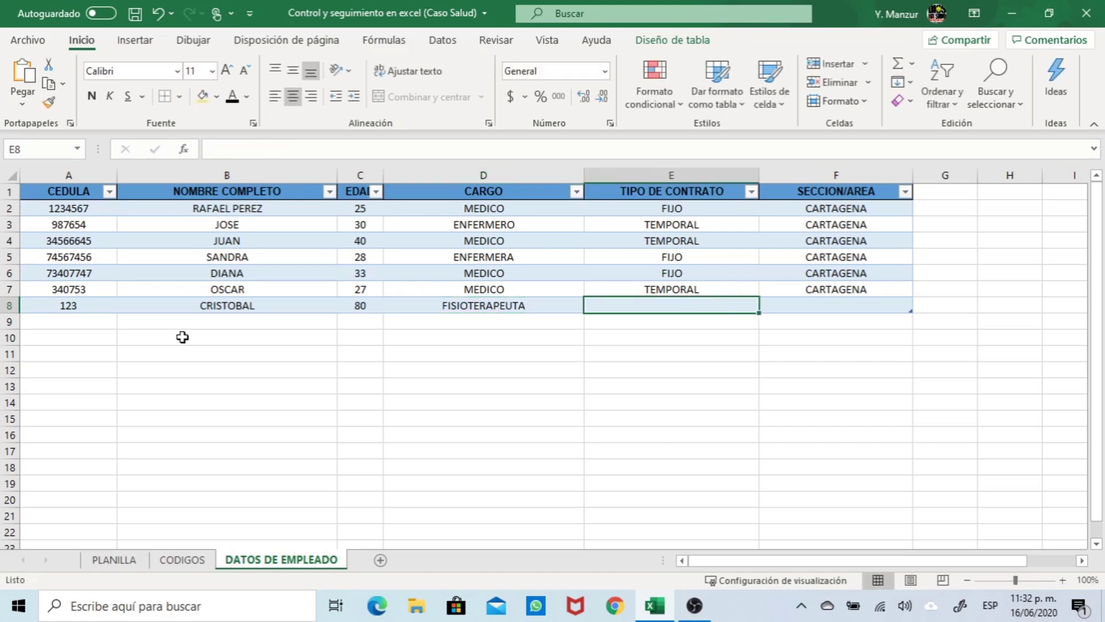
text(FIJO)
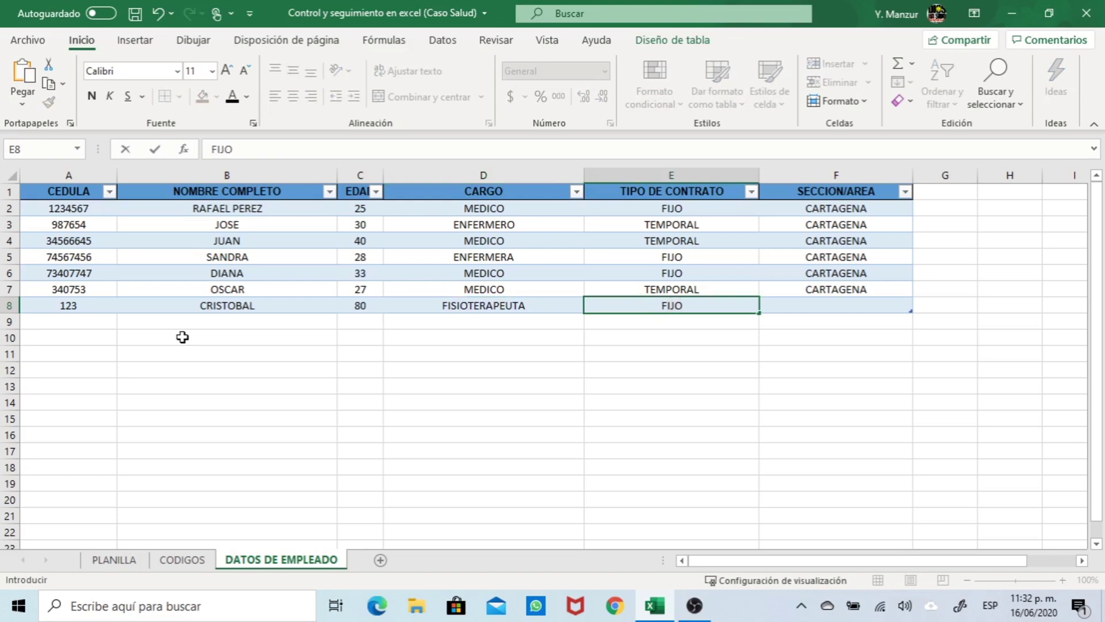
key(Tab)
text(CART)
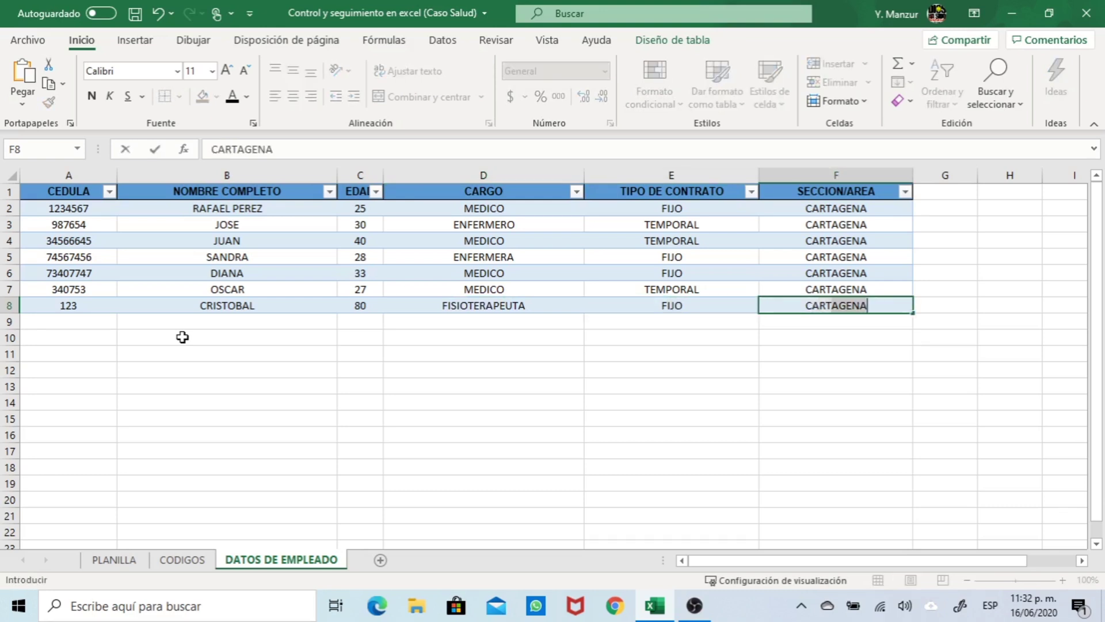
text(AGE)
key(Return)
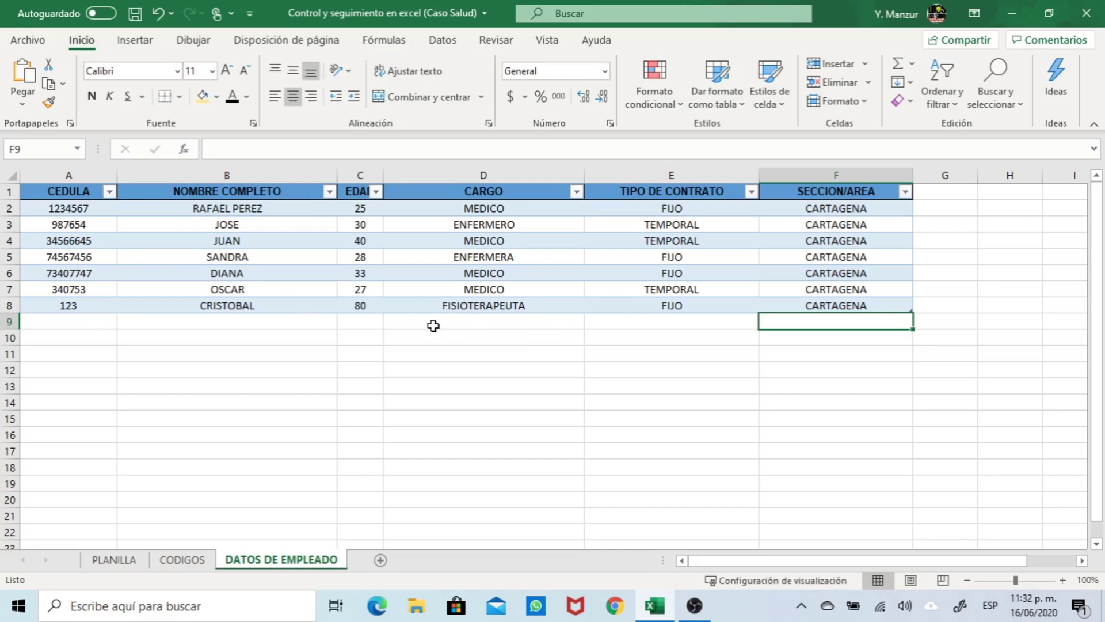
Add a record in row 7 of PLANILLA with FECHA 16/06/2020 and the newly added employee's CEDULA number
click(121, 561)
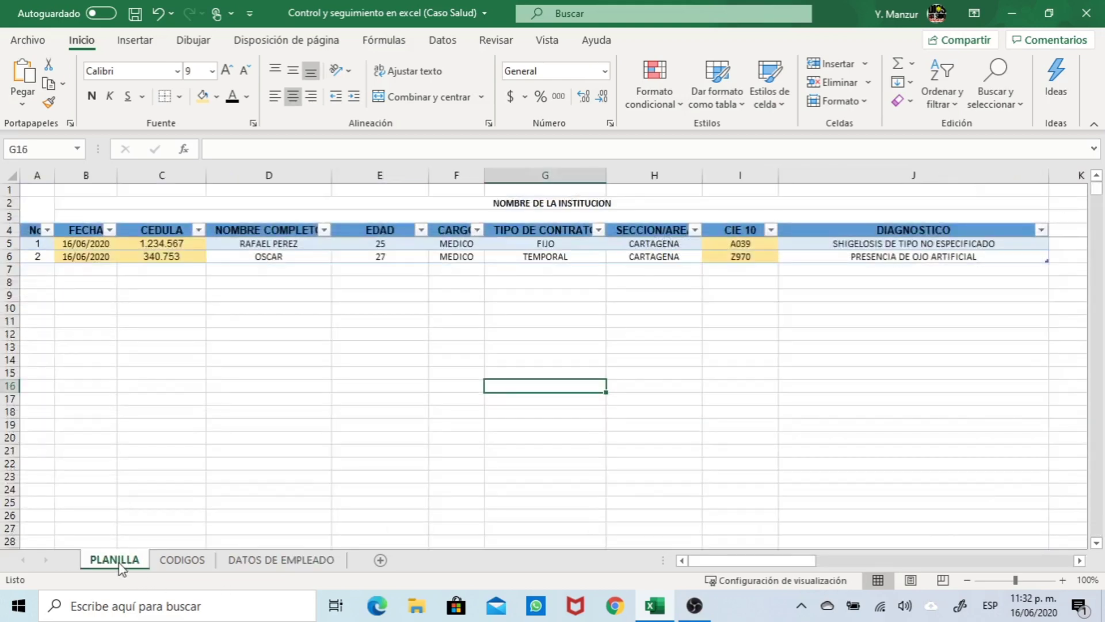
click(100, 272)
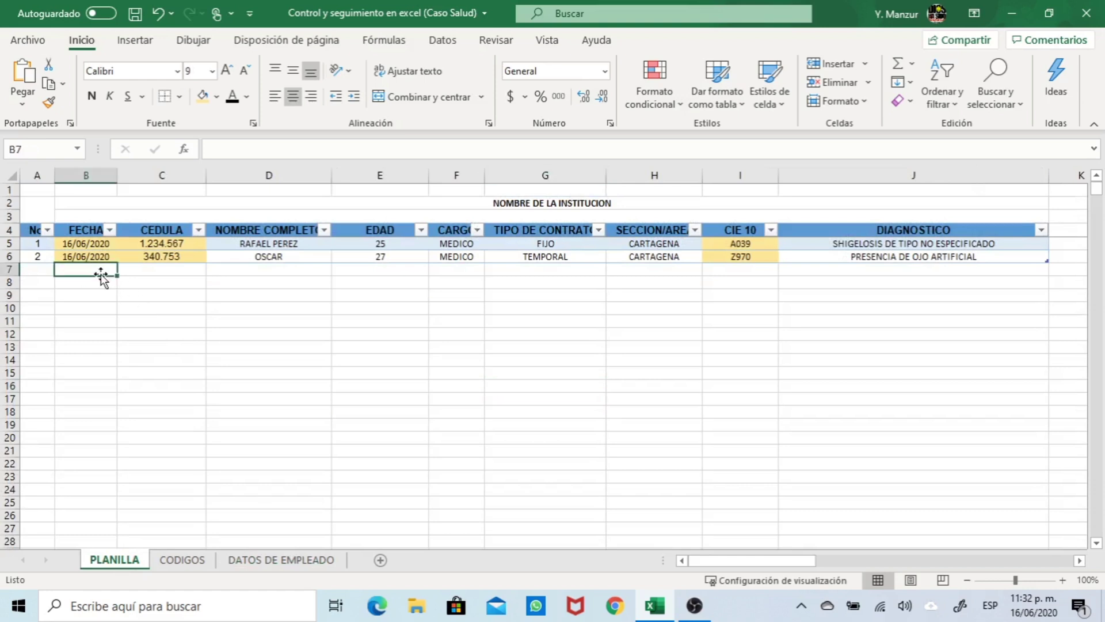
key(ctrl+semicolon)
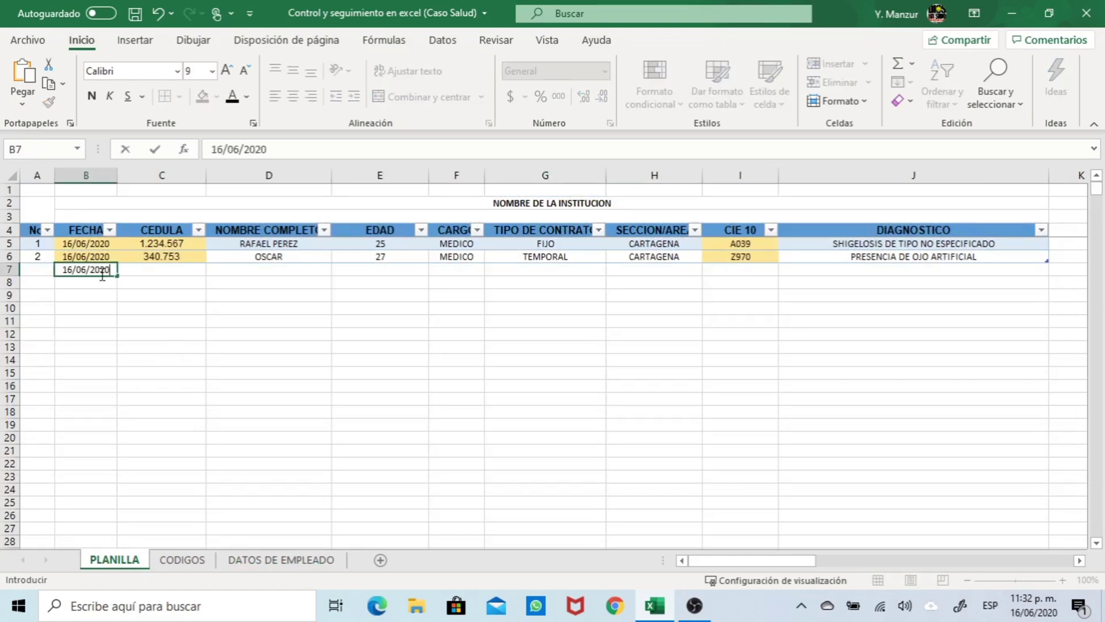
key(Tab)
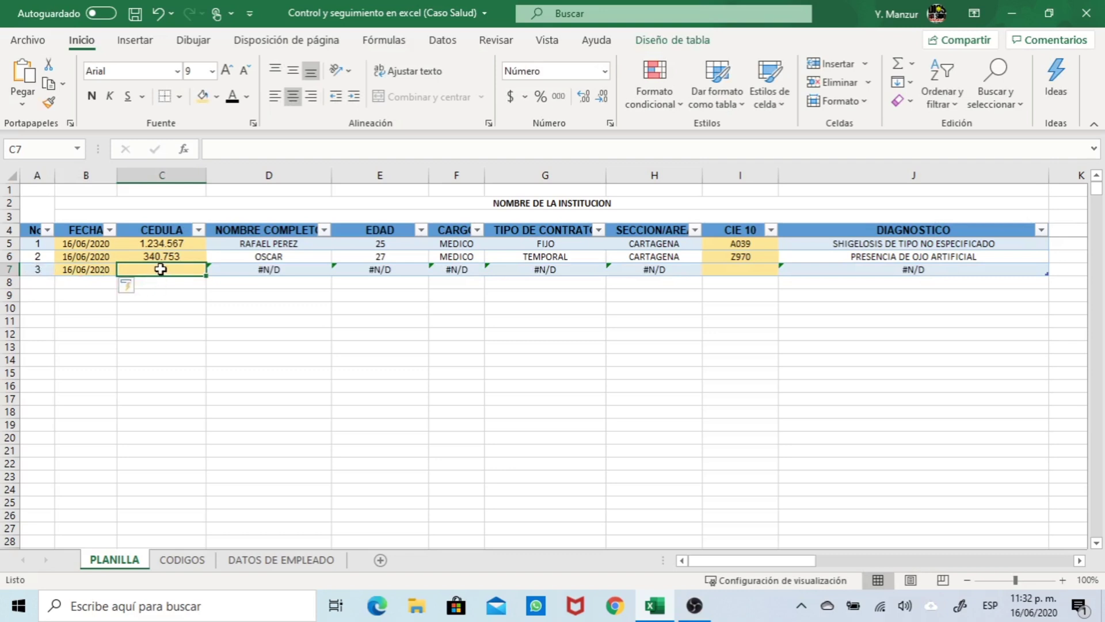
text(123)
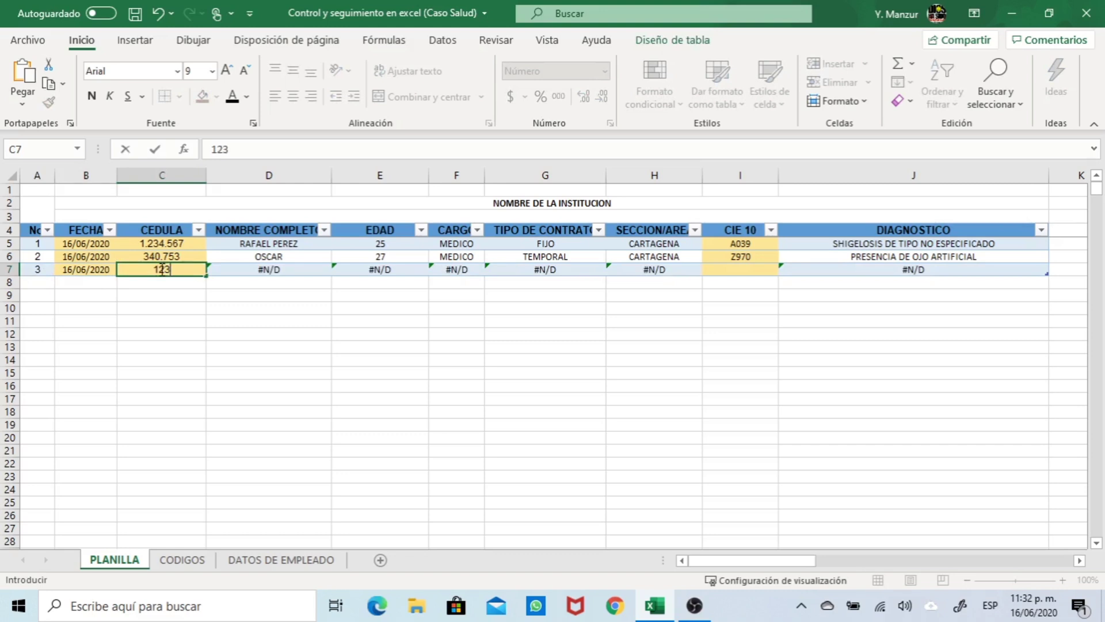
key(Tab)
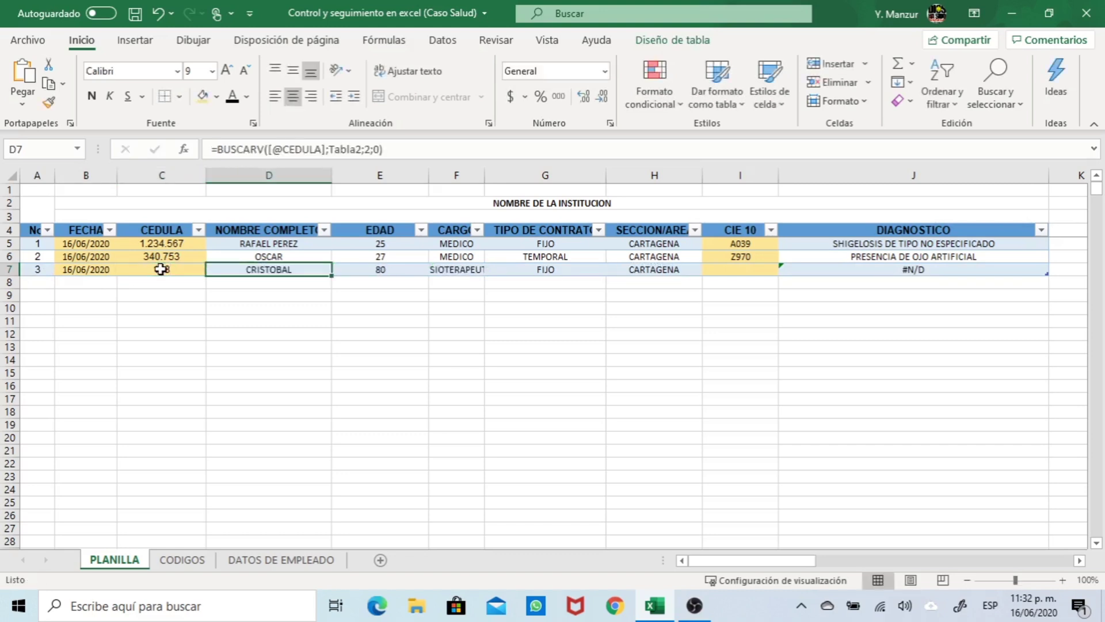
Enter the diagnosis code AAA999 in the CIE 10 cell of row 7
click(728, 271)
text(AAA999)
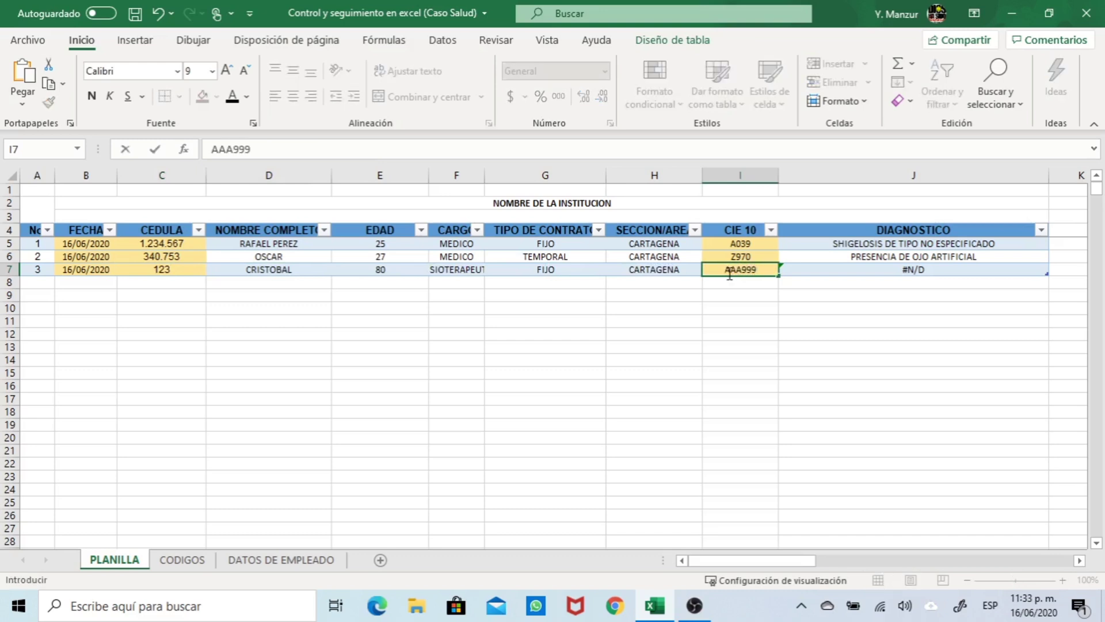
key(Return)
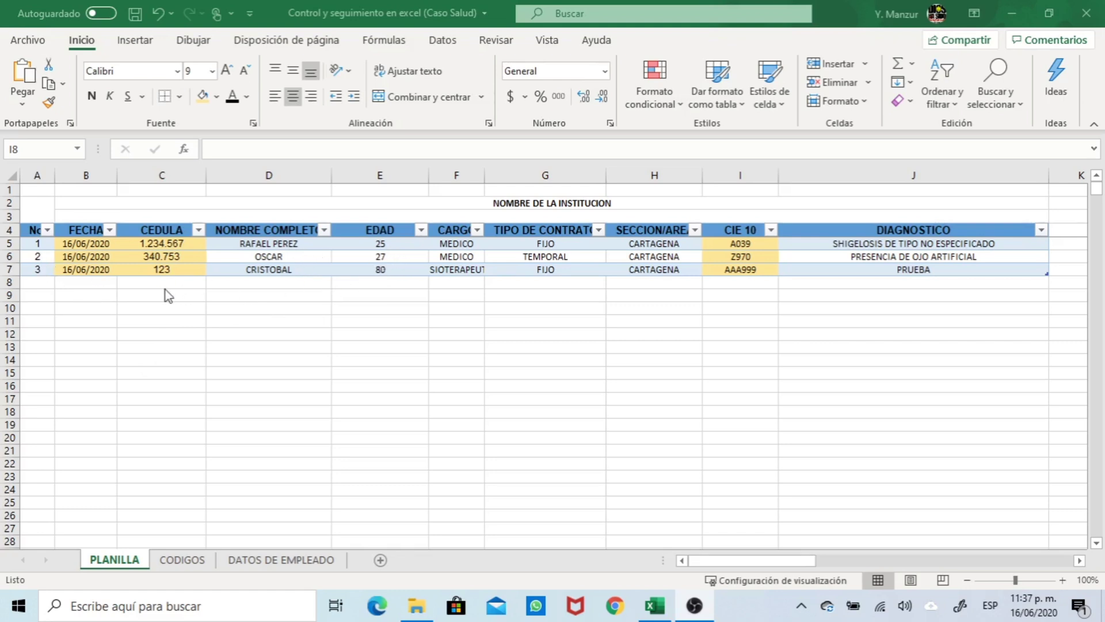
Start another PLANILLA record in row 8 with FECHA 16/06/2020 and select its CEDULA cell
click(92, 286)
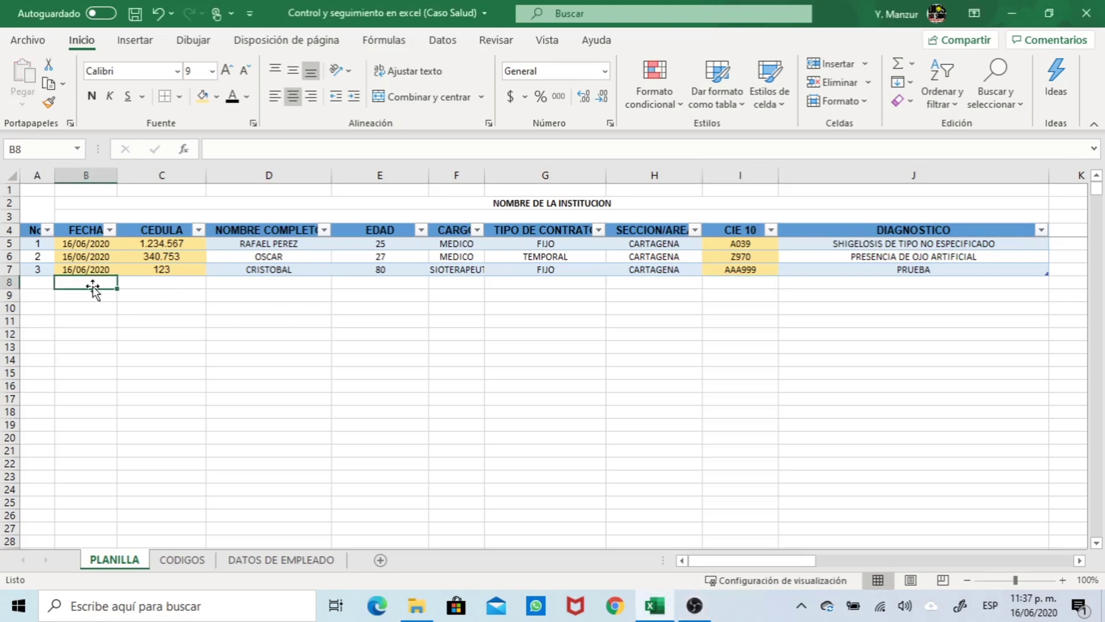
key(ctrl+semicolon)
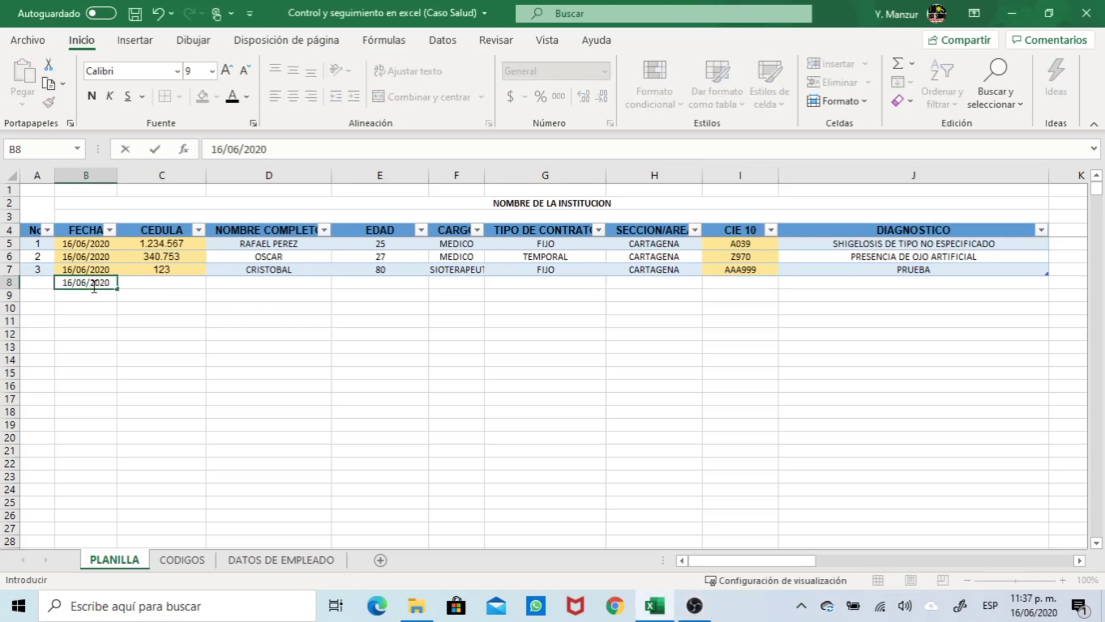
key(Return)
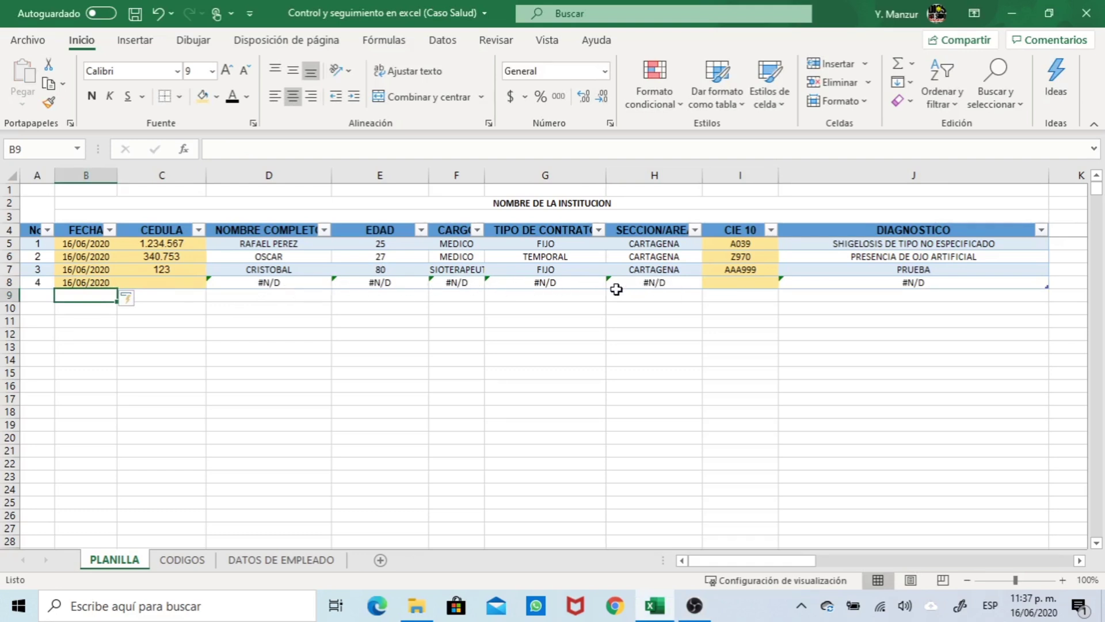
click(179, 281)
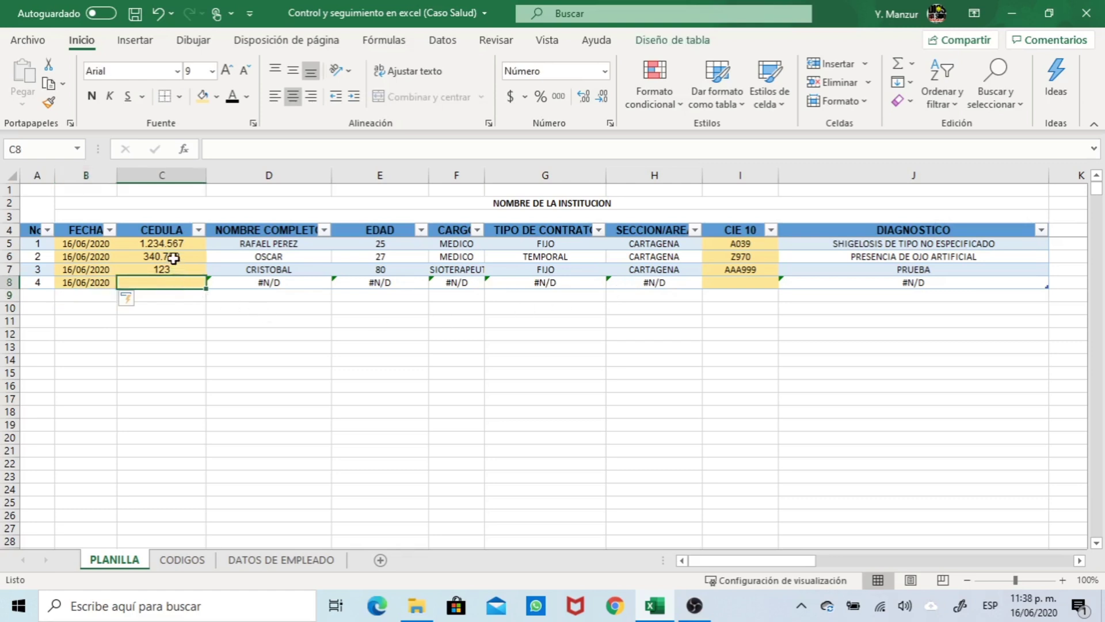